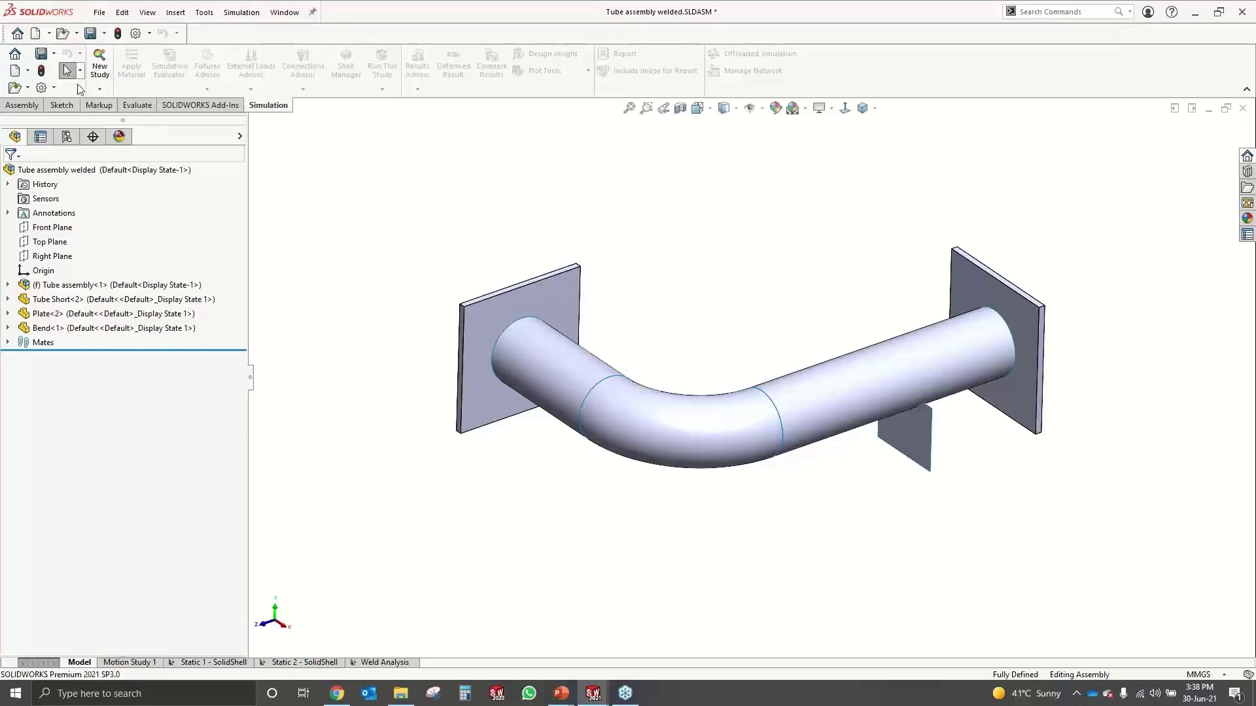
Create a new static simulation study named Weld Analysis 1
click(101, 90)
click(124, 104)
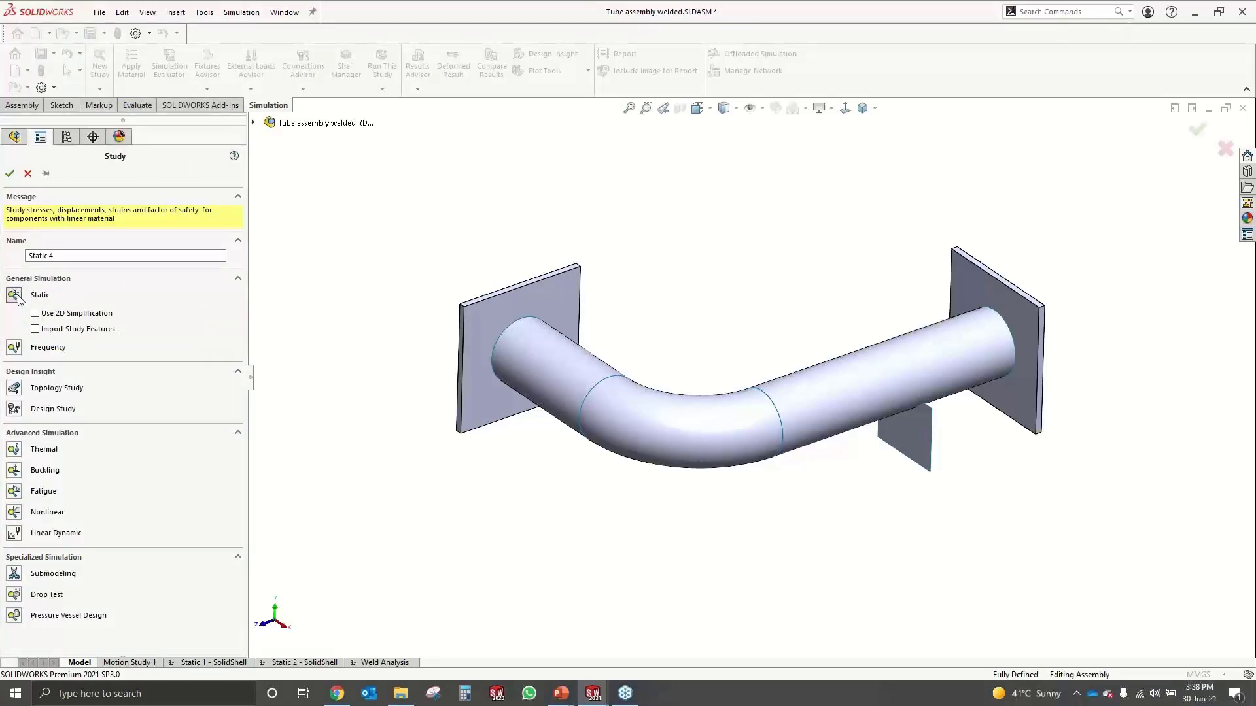
drag(67, 256, 1, 246)
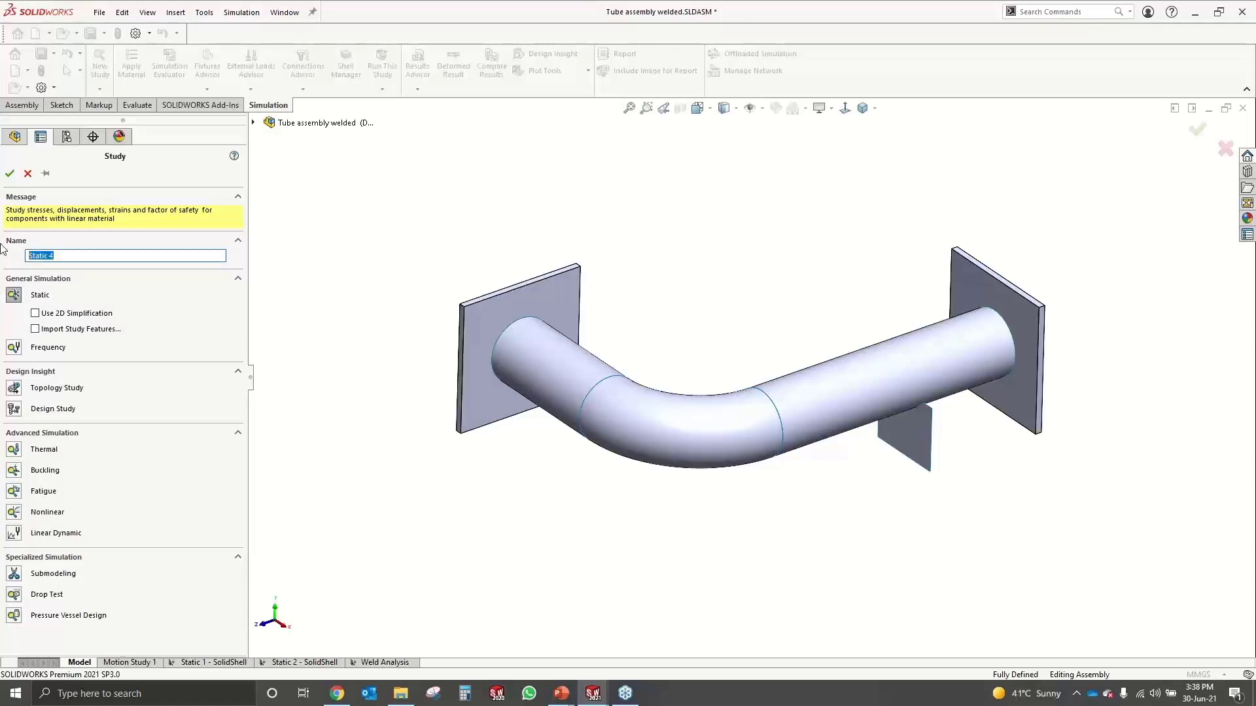
text(Weld Analysis)
click(10, 174)
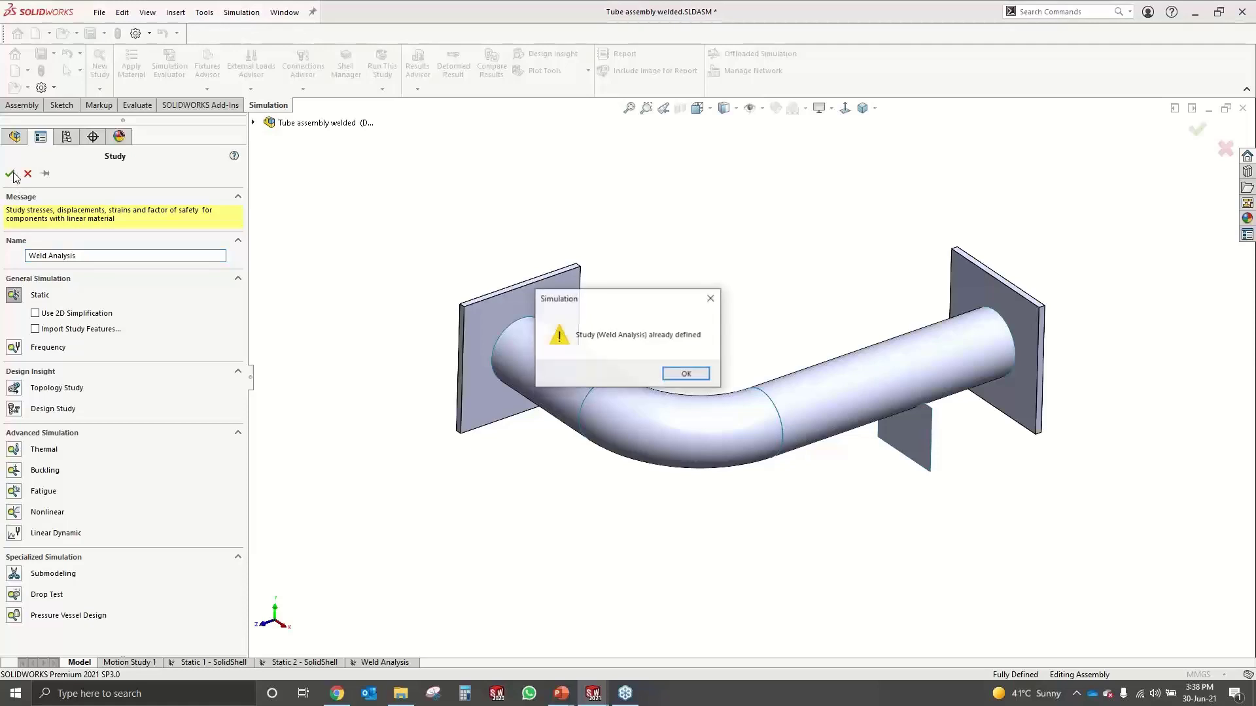
click(676, 378)
click(91, 257)
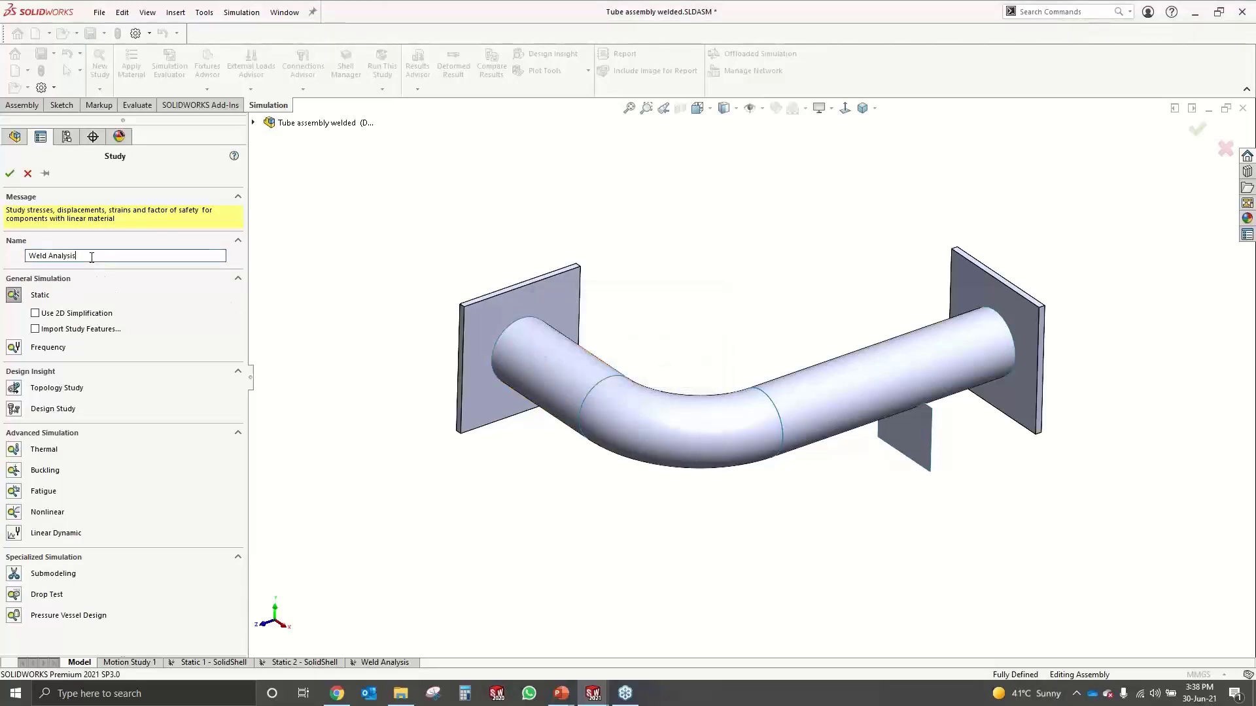
text(1)
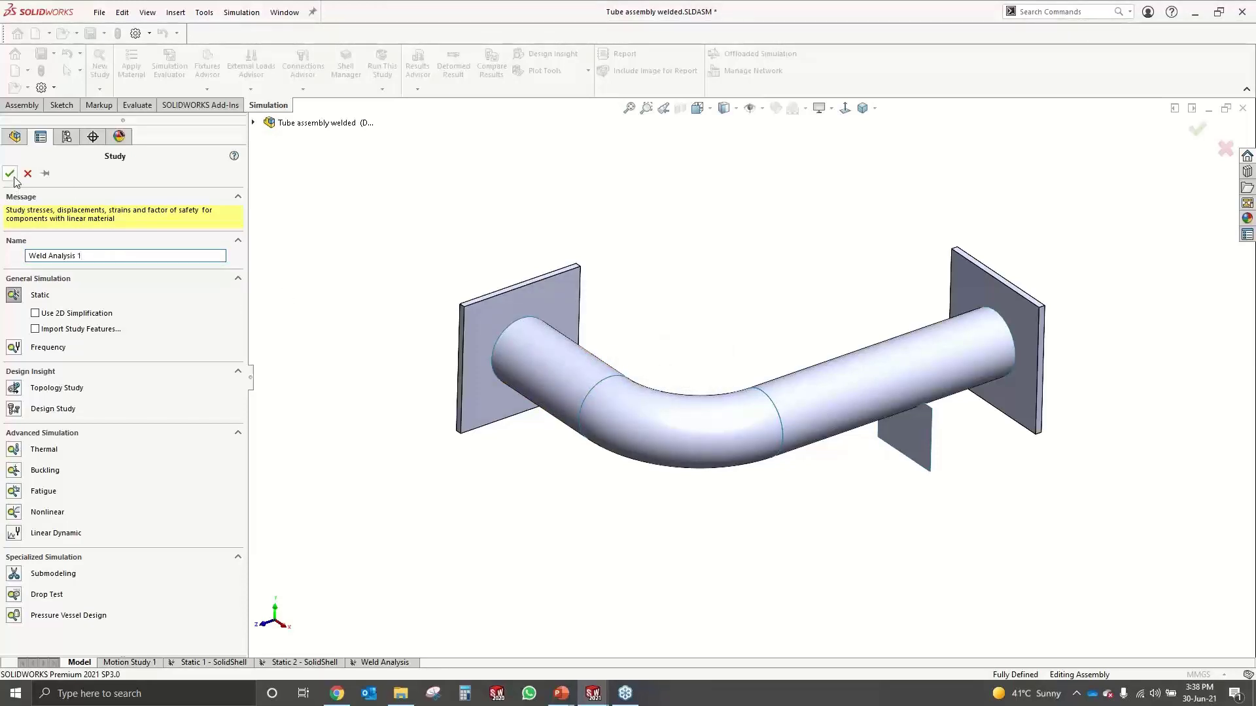
click(10, 173)
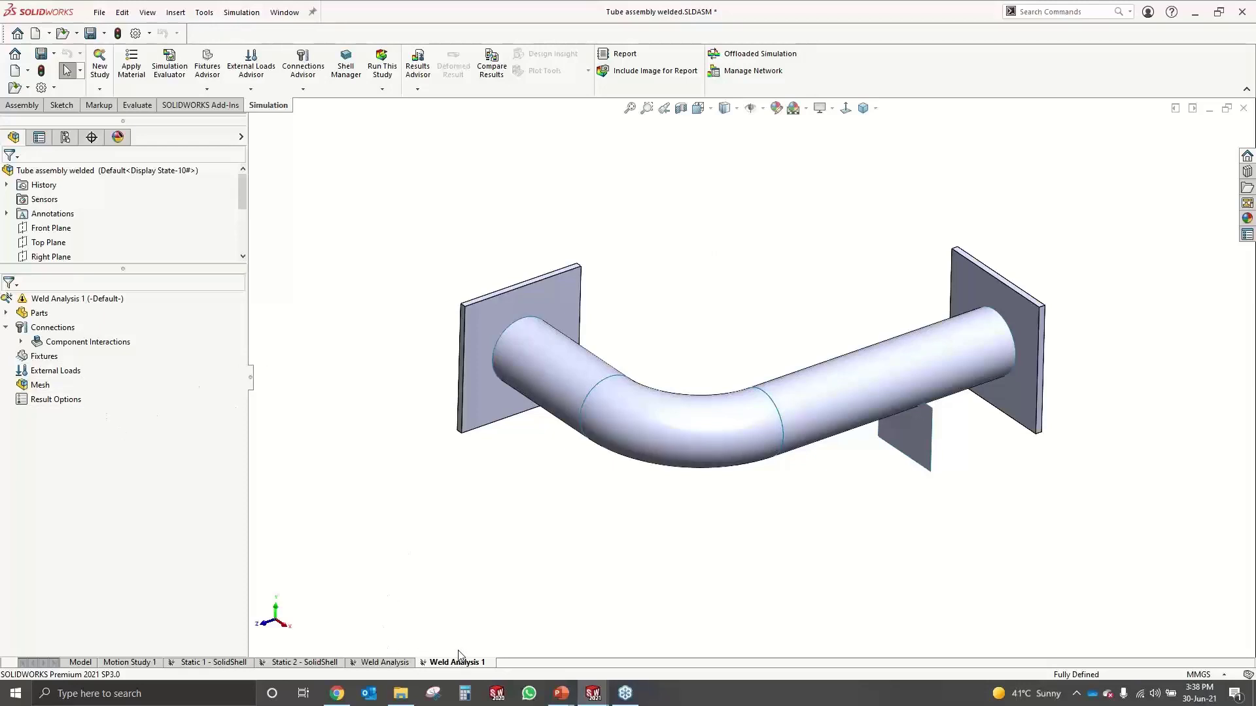
Define the bend, the short tube and the long tube together as thin shells with a thickness of 3 mm
click(6, 313)
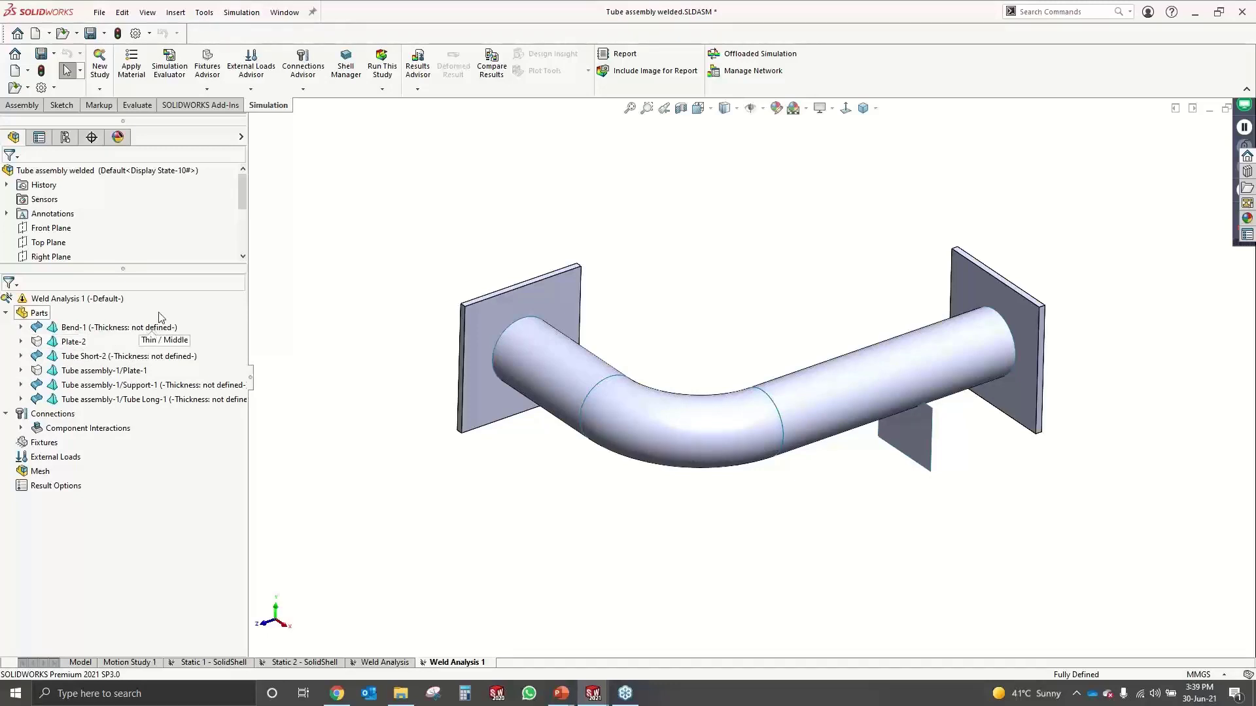
click(93, 328)
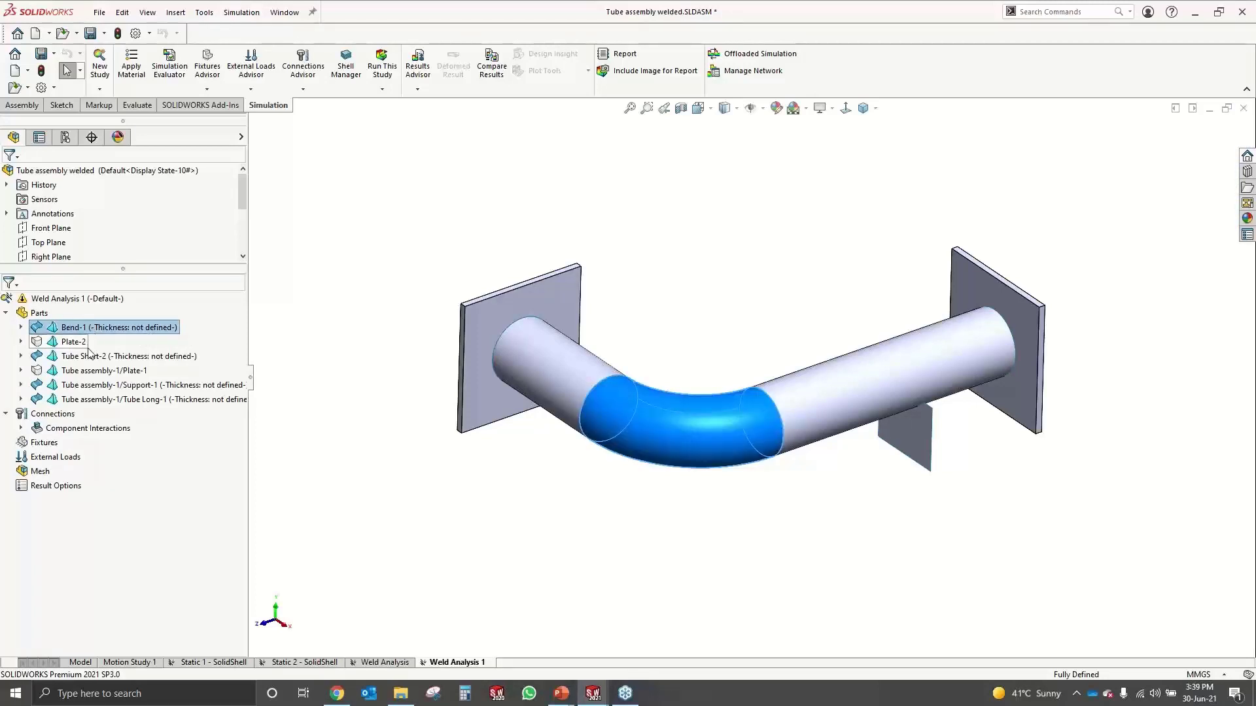
ctrl+click(88, 357)
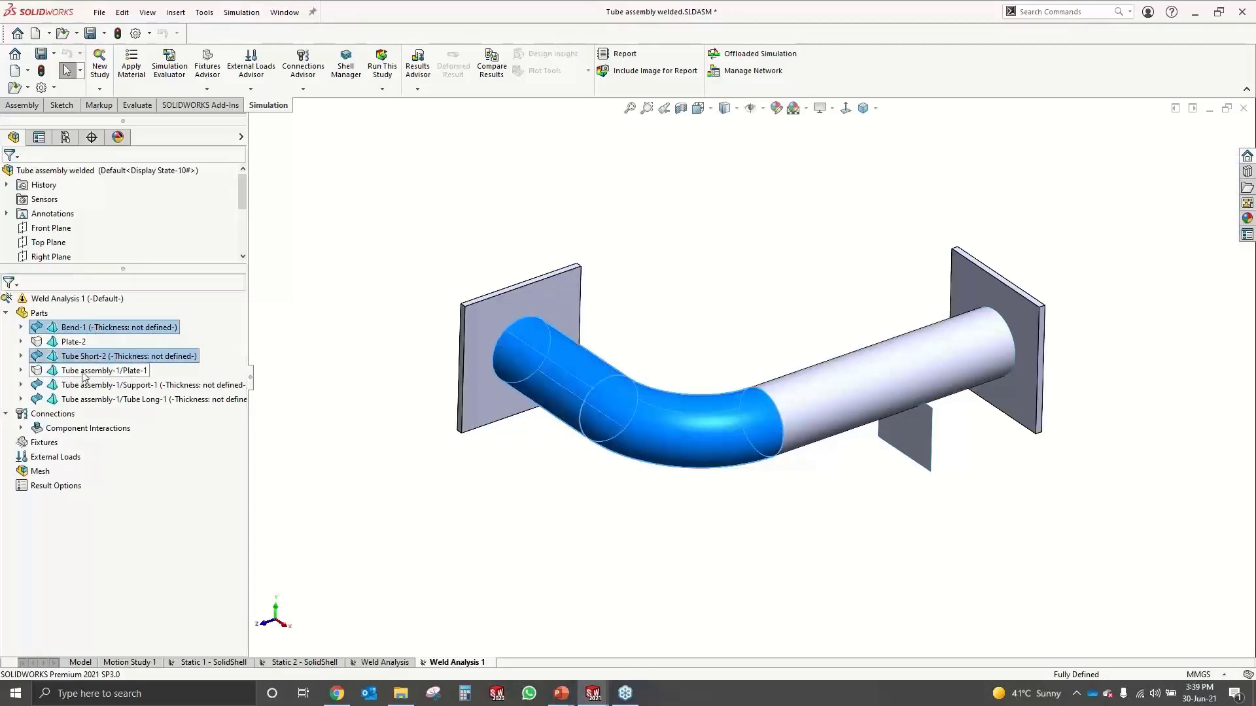
ctrl+click(83, 387)
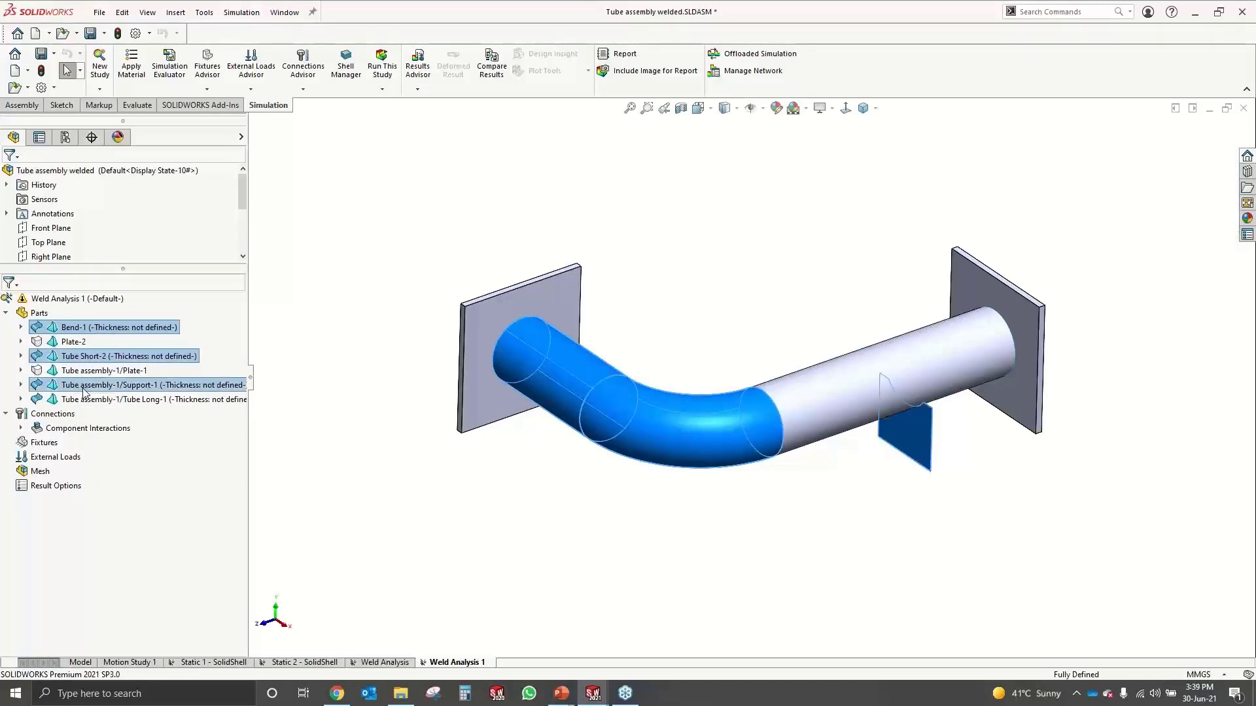
ctrl+click(83, 389)
ctrl+click(84, 400)
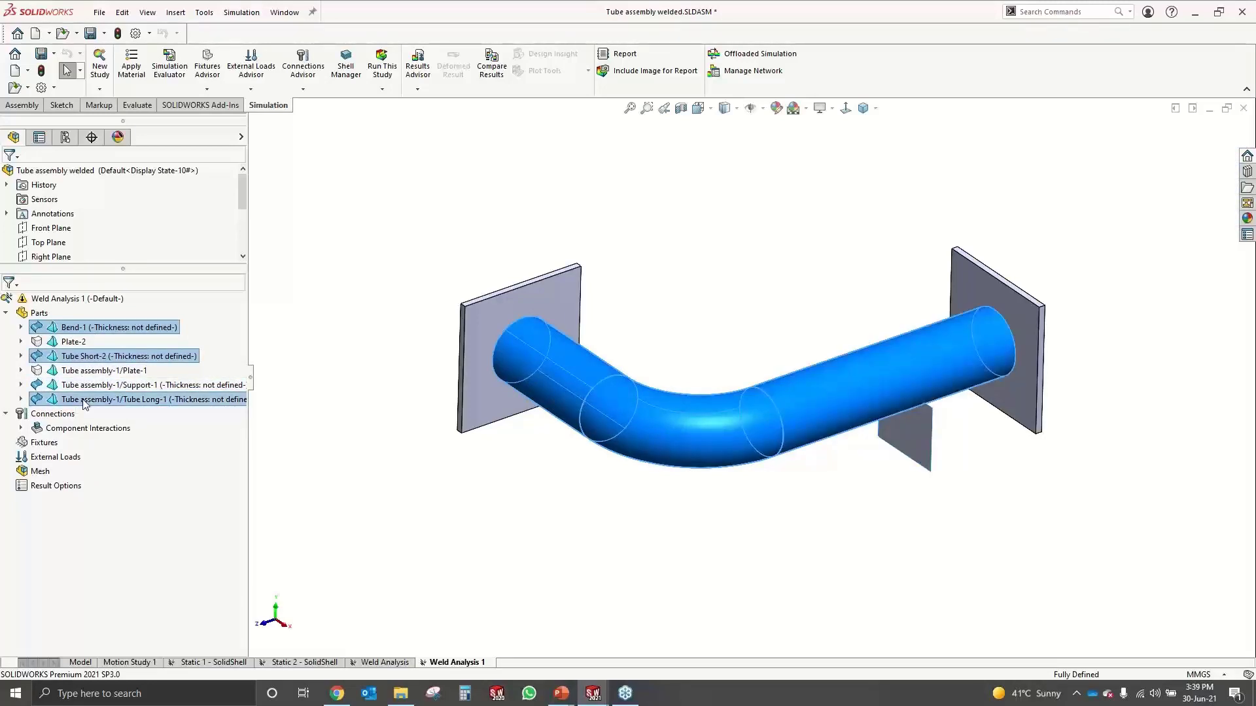
right_click(84, 403)
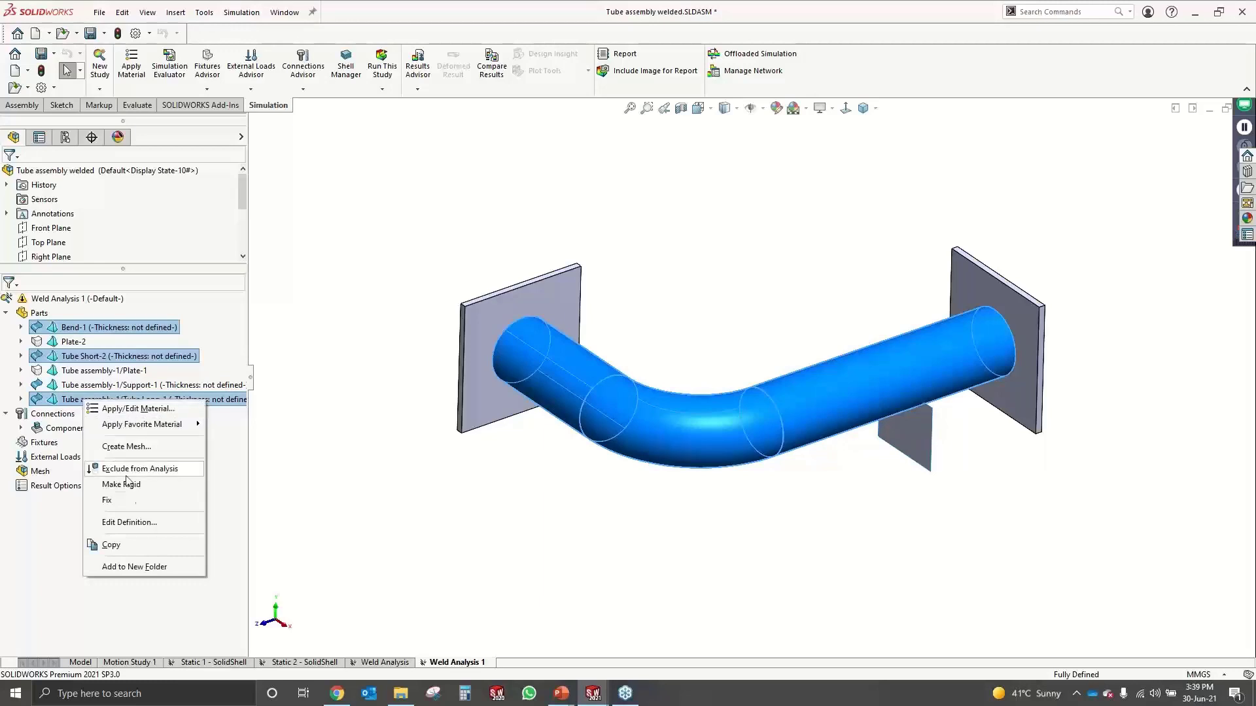
click(129, 522)
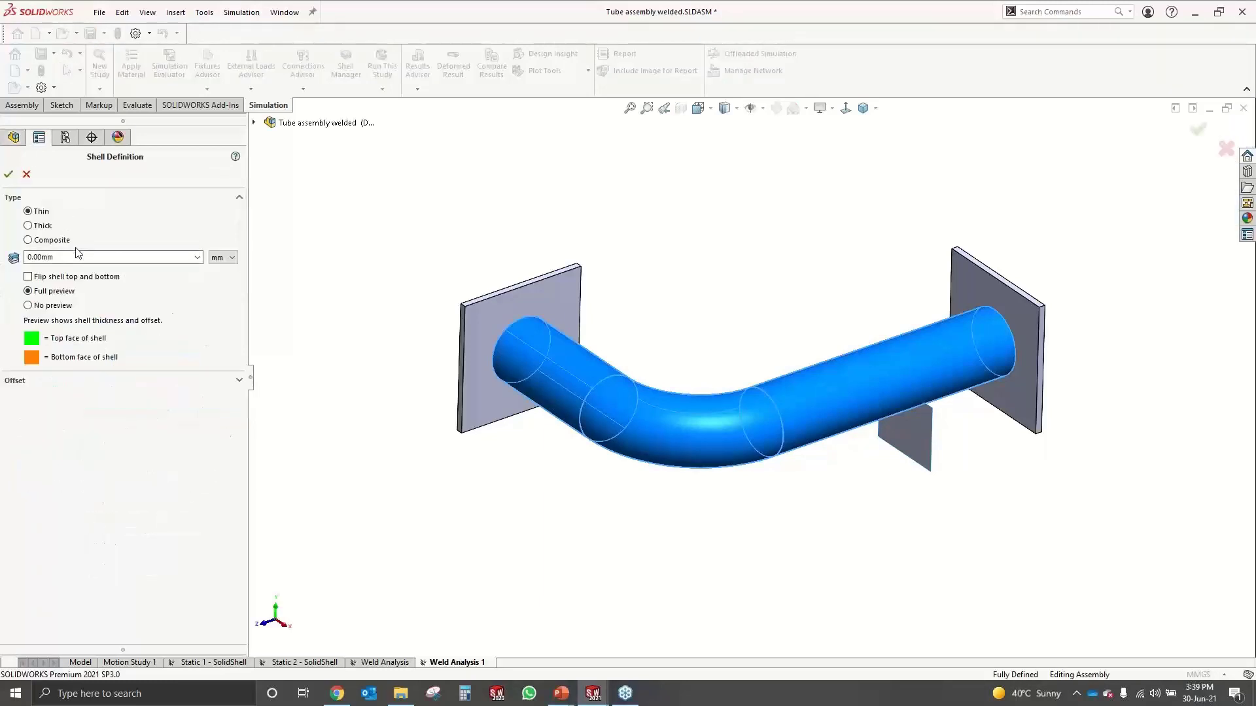
double_click(70, 256)
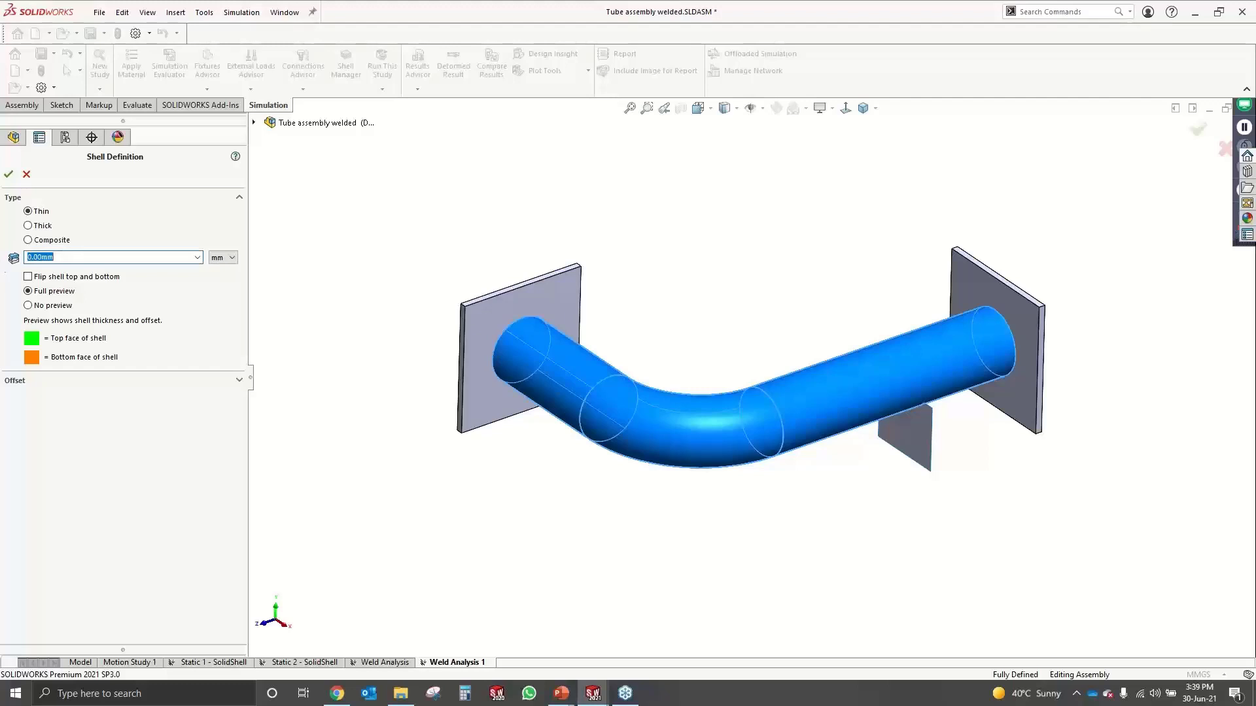
text(3)
Flip the shell top and bottom for the bend and tubes, and offset their shells to the top surface
scroll(548, 328, down, 3)
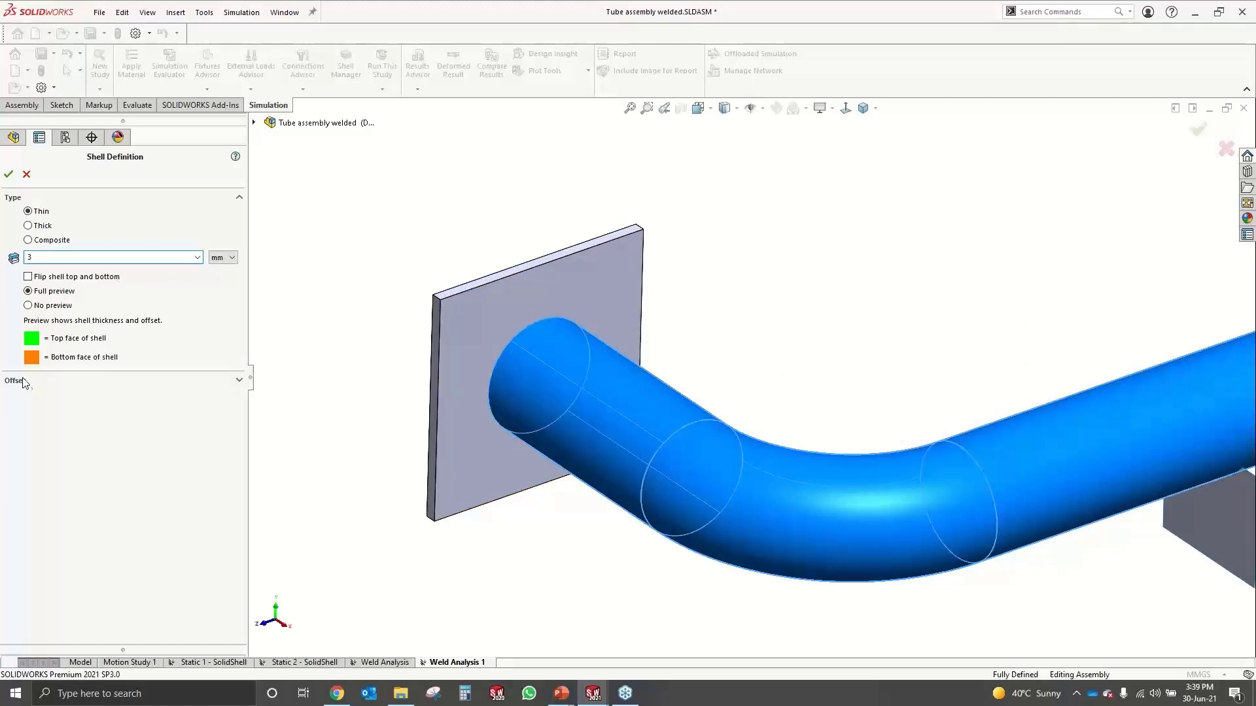
click(28, 279)
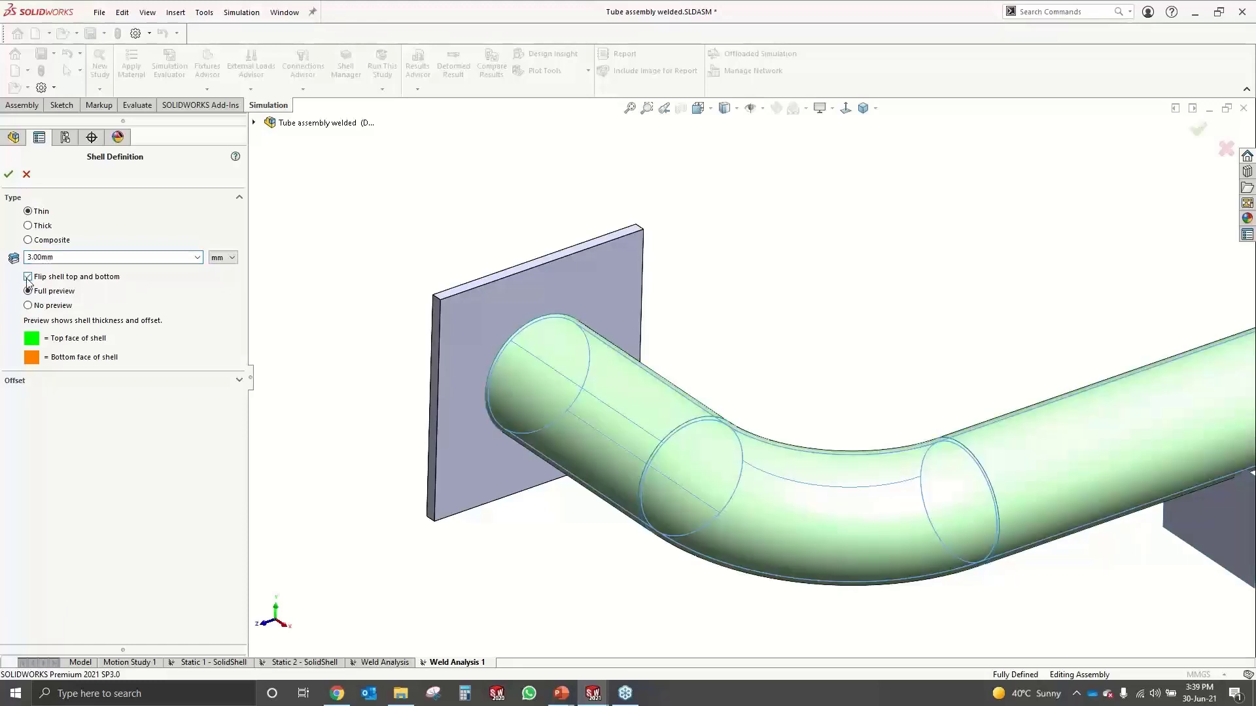
click(28, 277)
scroll(583, 347, down, 3)
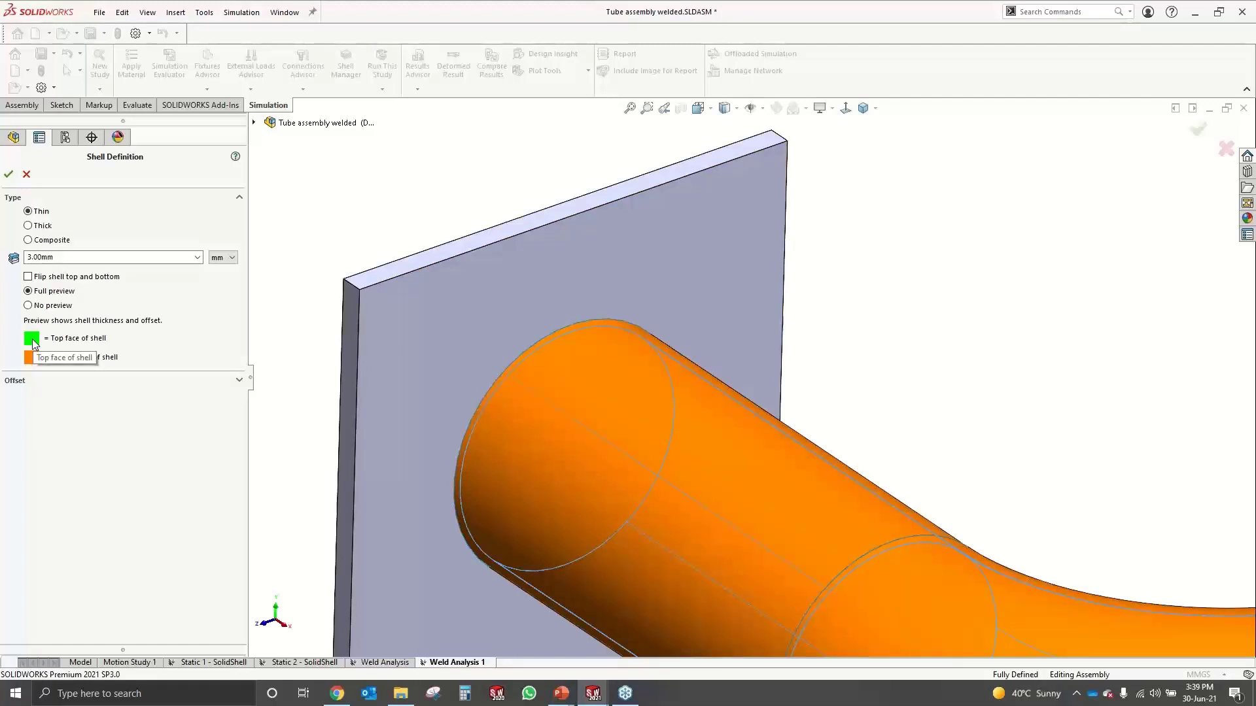
click(28, 277)
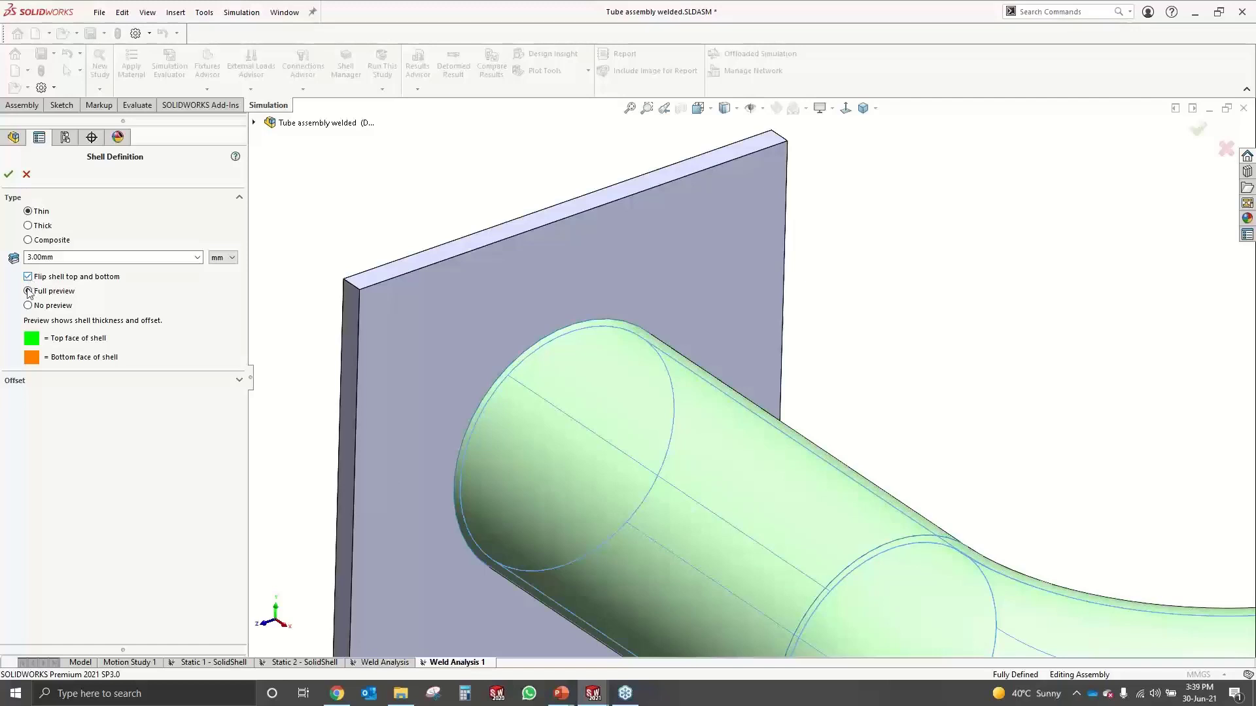
click(20, 381)
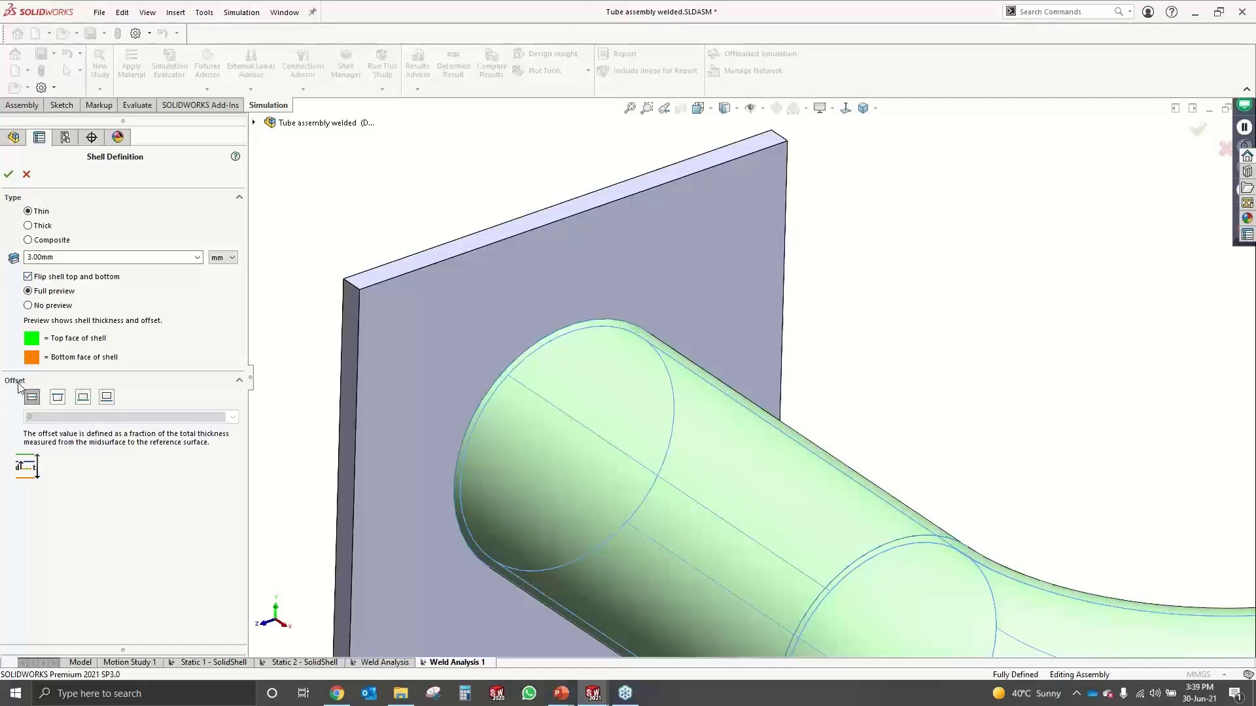
click(56, 401)
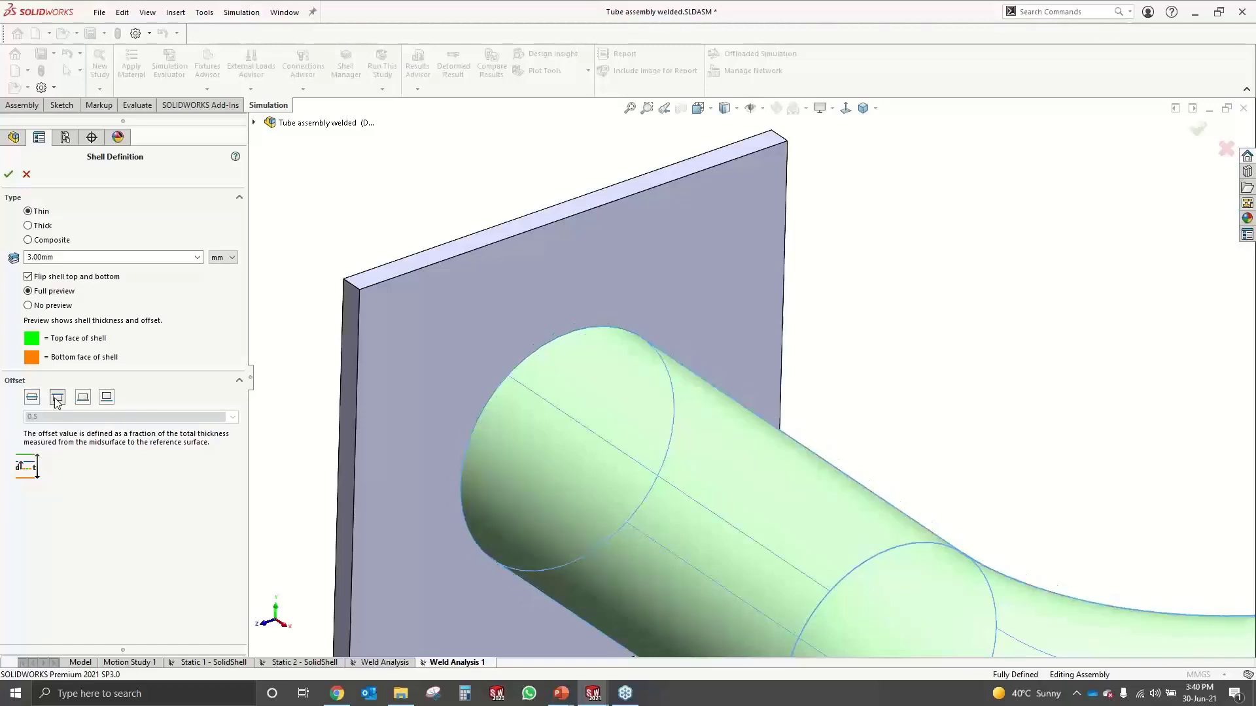
click(83, 399)
click(58, 399)
click(8, 175)
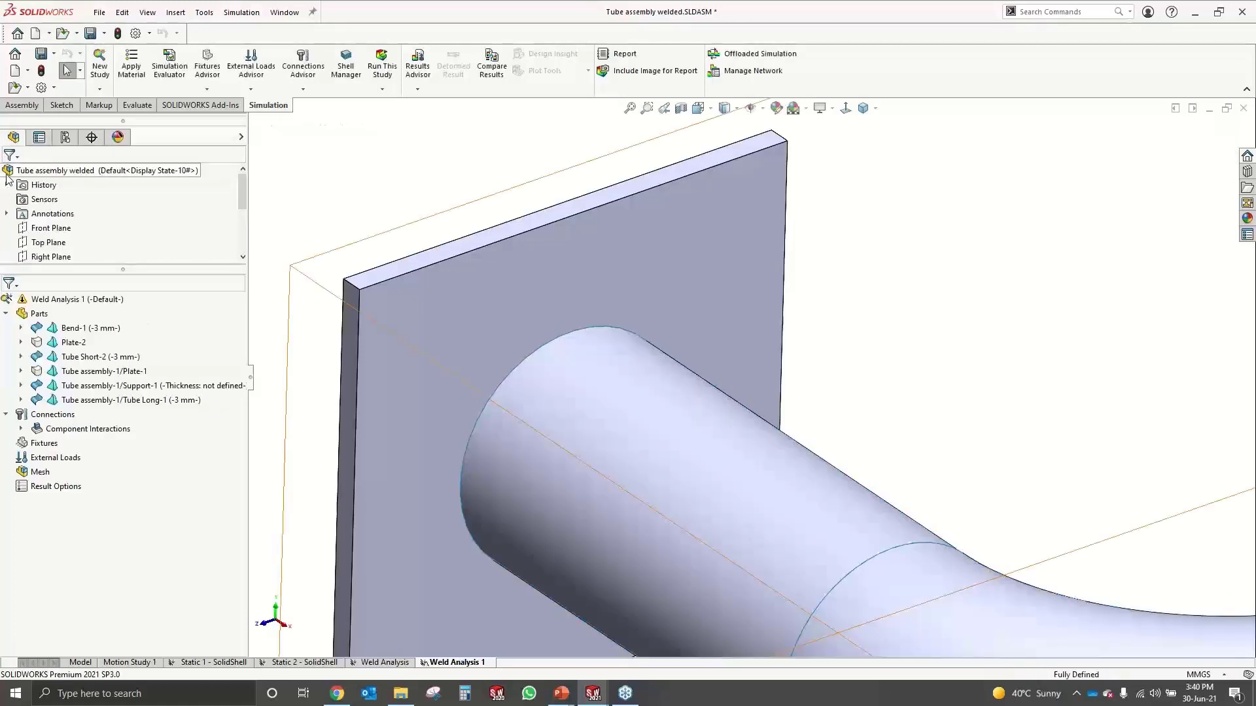
Define the support plate under the long tube as a thin shell with a thickness of 5 mm
key(f)
mouse_move(779, 272)
middle_down()
mouse_move(750, 291)
mouse_move(756, 283)
middle_up()
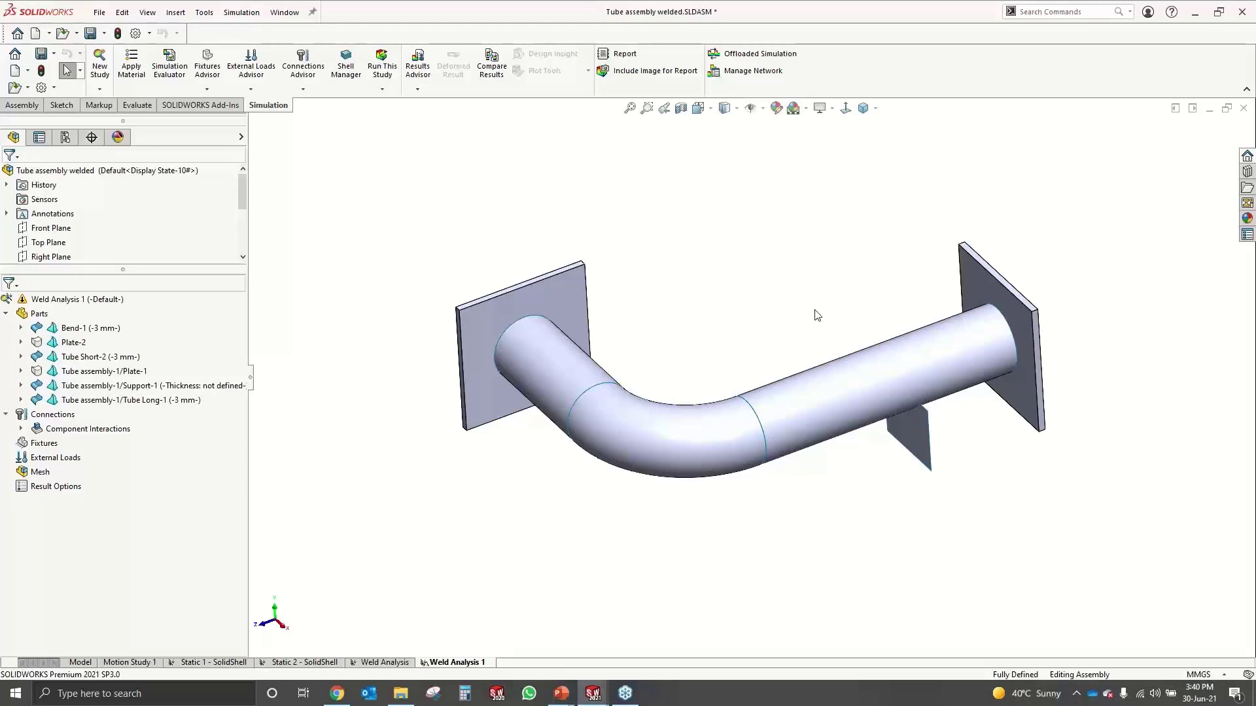
middle_drag(802, 522, 815, 523)
click(913, 444)
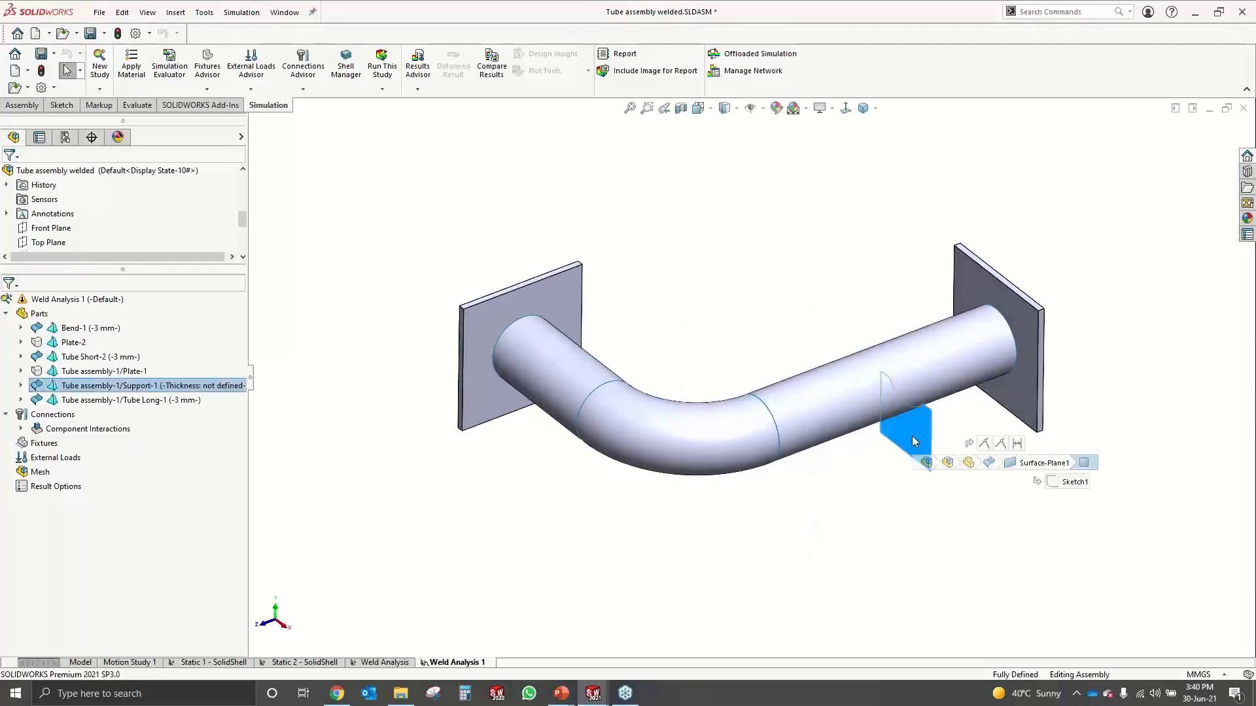
right_click(181, 386)
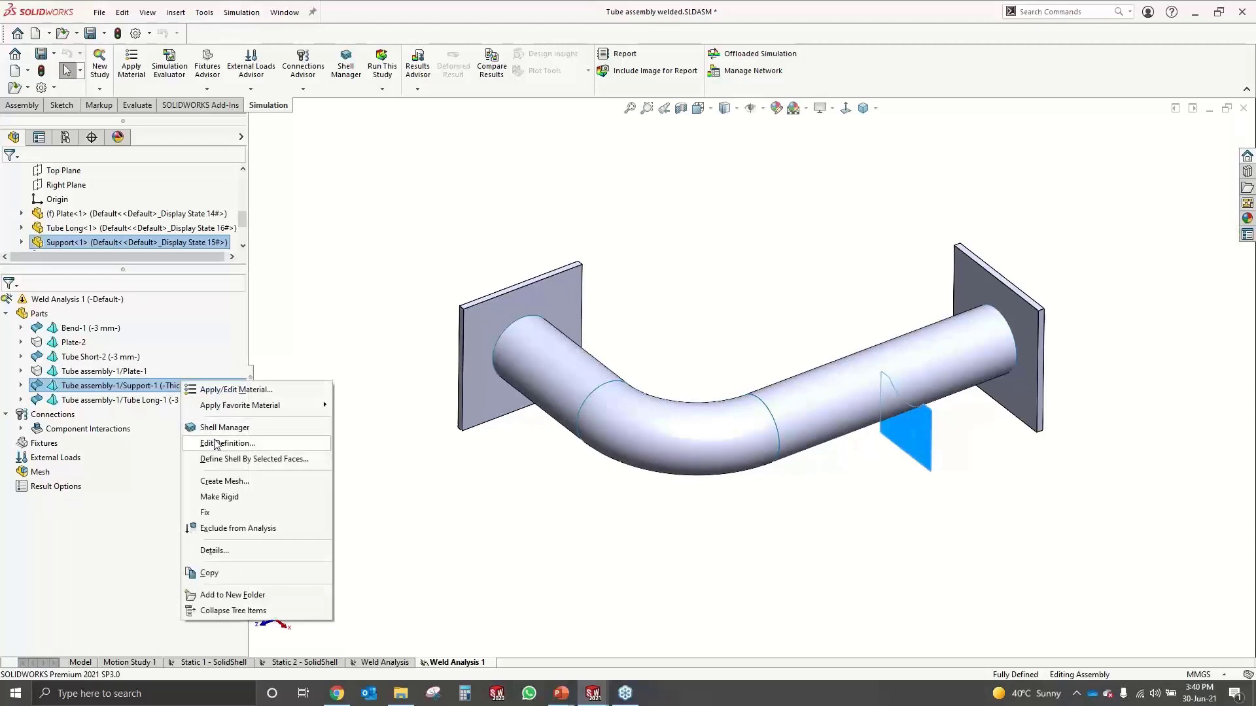
click(290, 448)
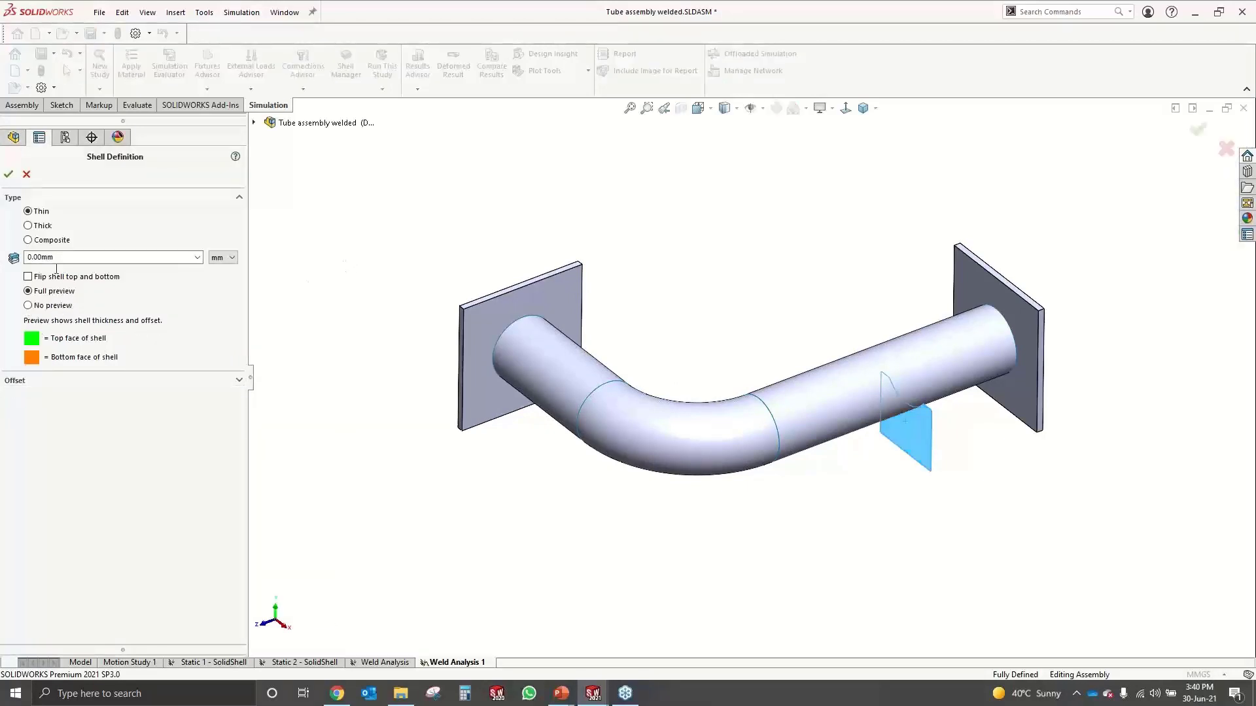
triple_click(56, 257)
text(5)
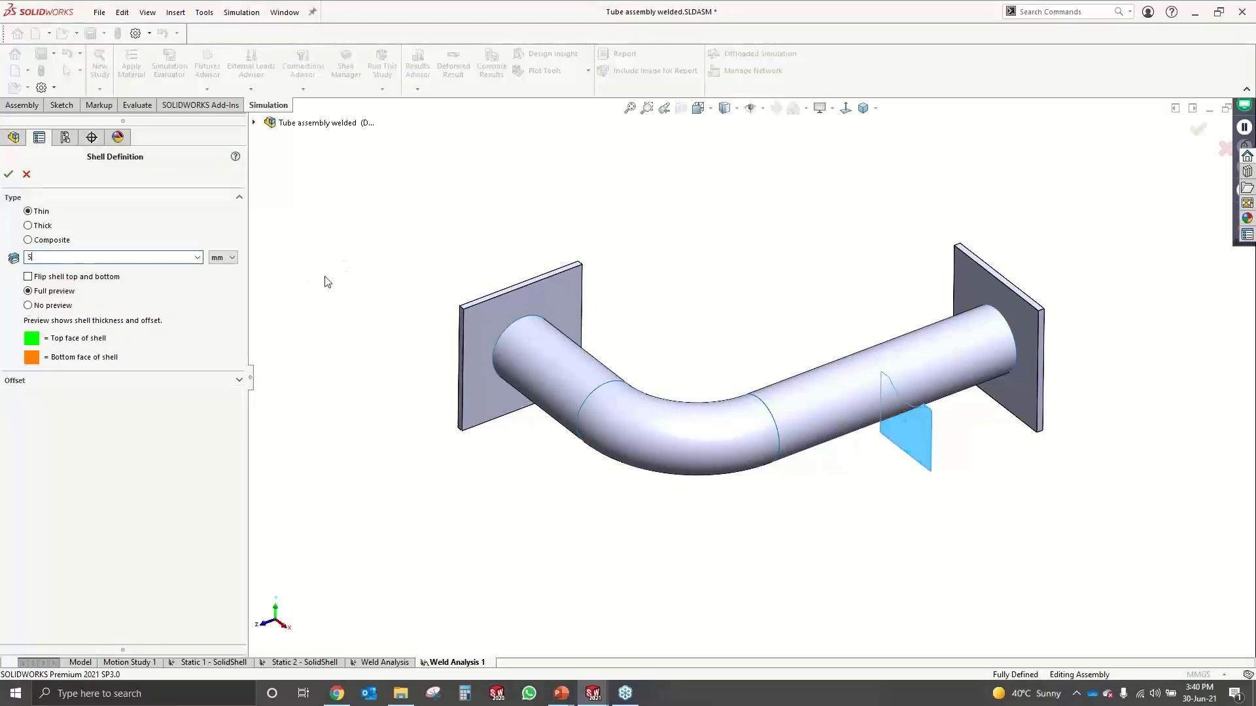
key(Return)
Set the support plate's shell offset to the top surface and accept the shell definition
middle_drag(751, 429, 959, 426)
scroll(914, 432, down, 6)
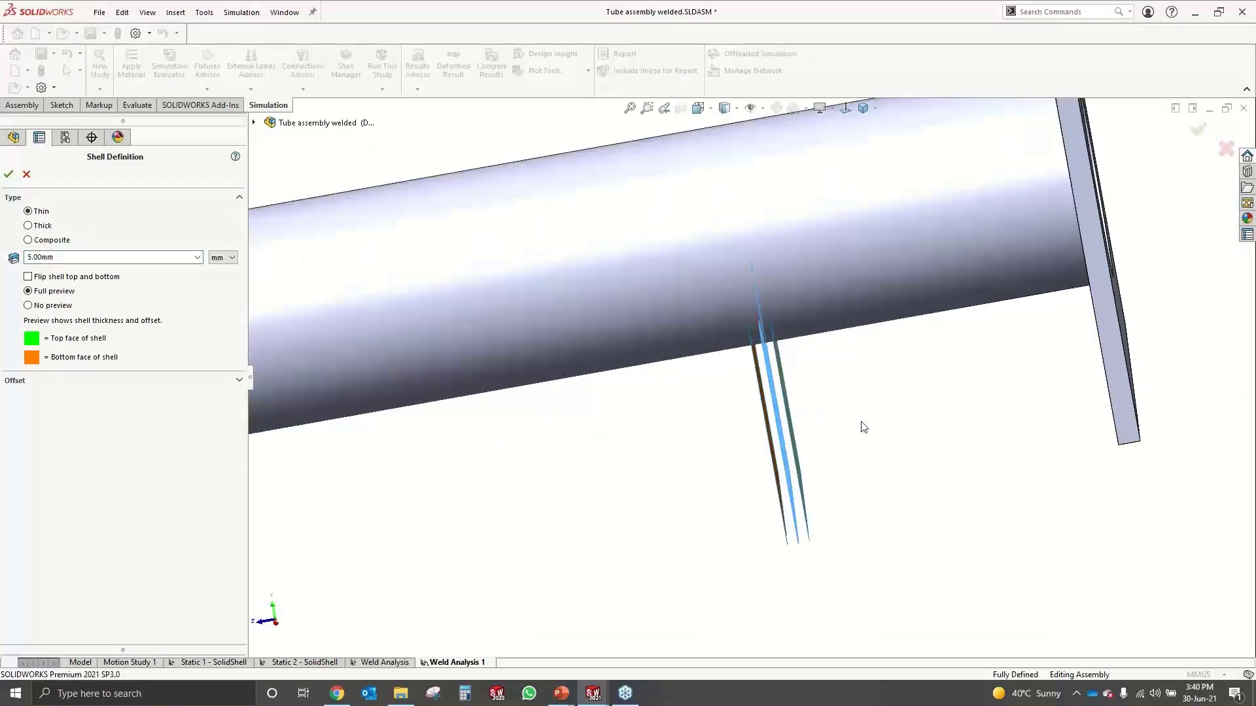
mouse_move(863, 427)
middle_down()
mouse_move(870, 410)
mouse_move(855, 400)
mouse_move(878, 426)
mouse_move(868, 437)
middle_up()
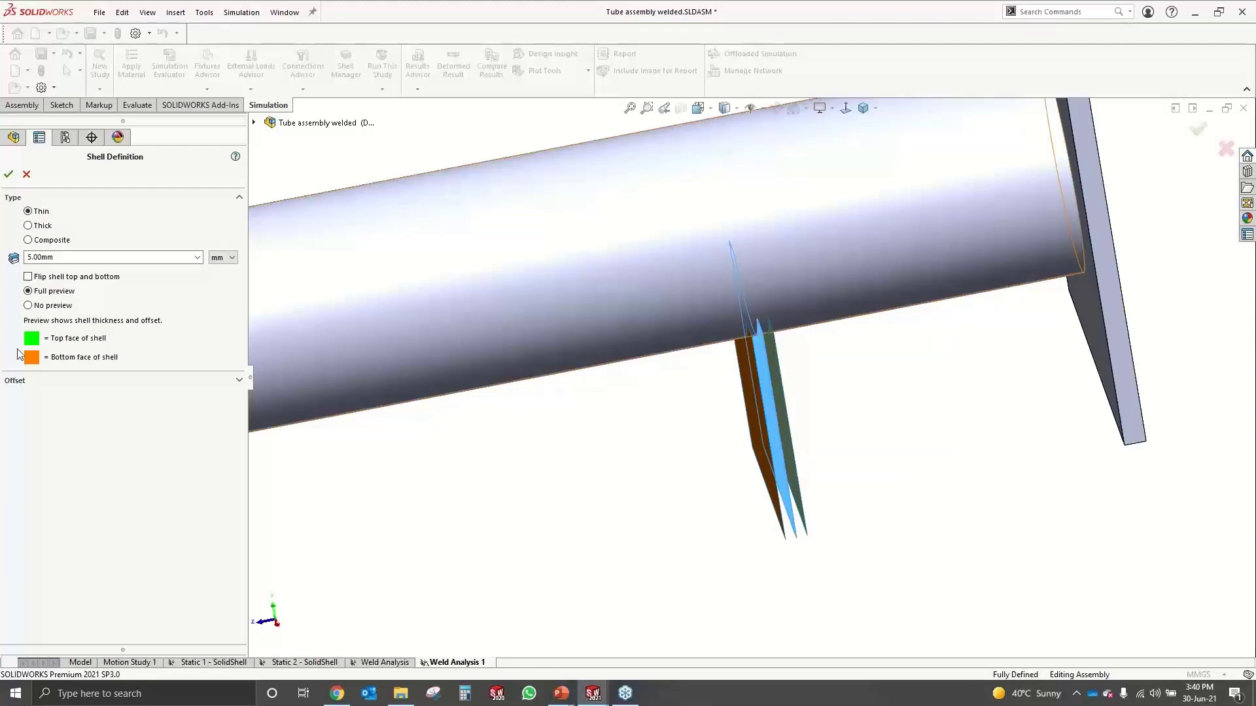
click(15, 381)
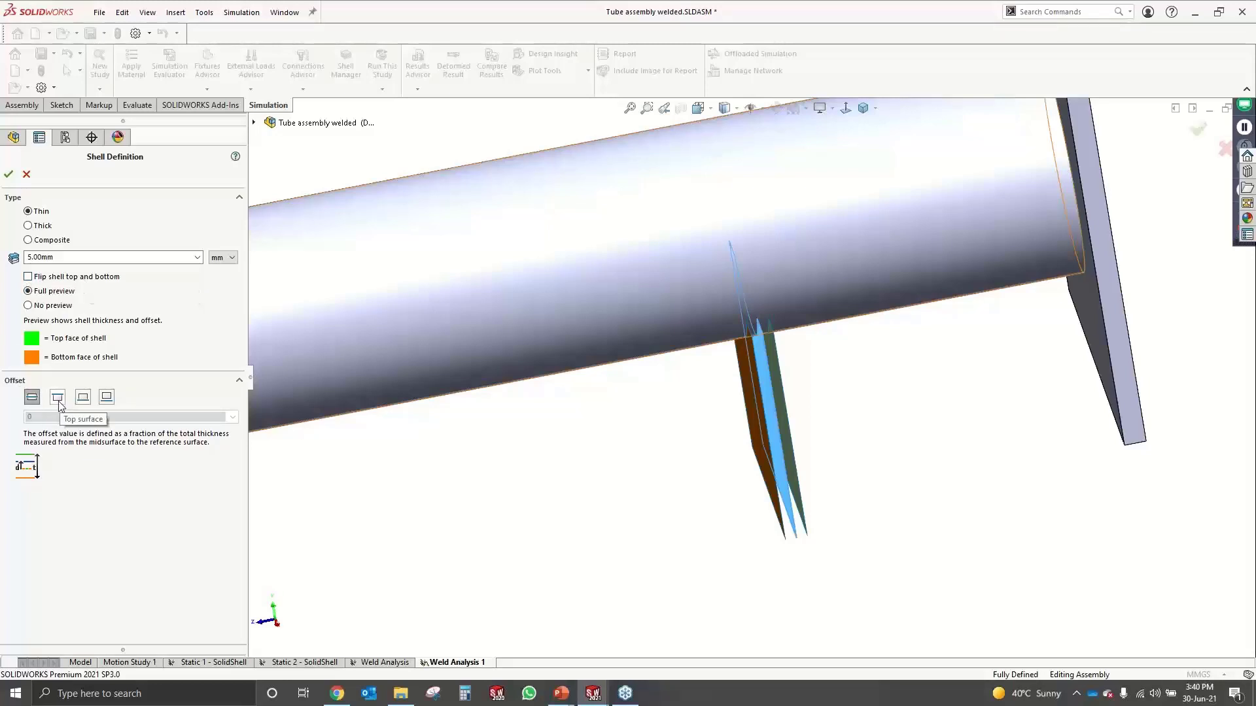
click(59, 404)
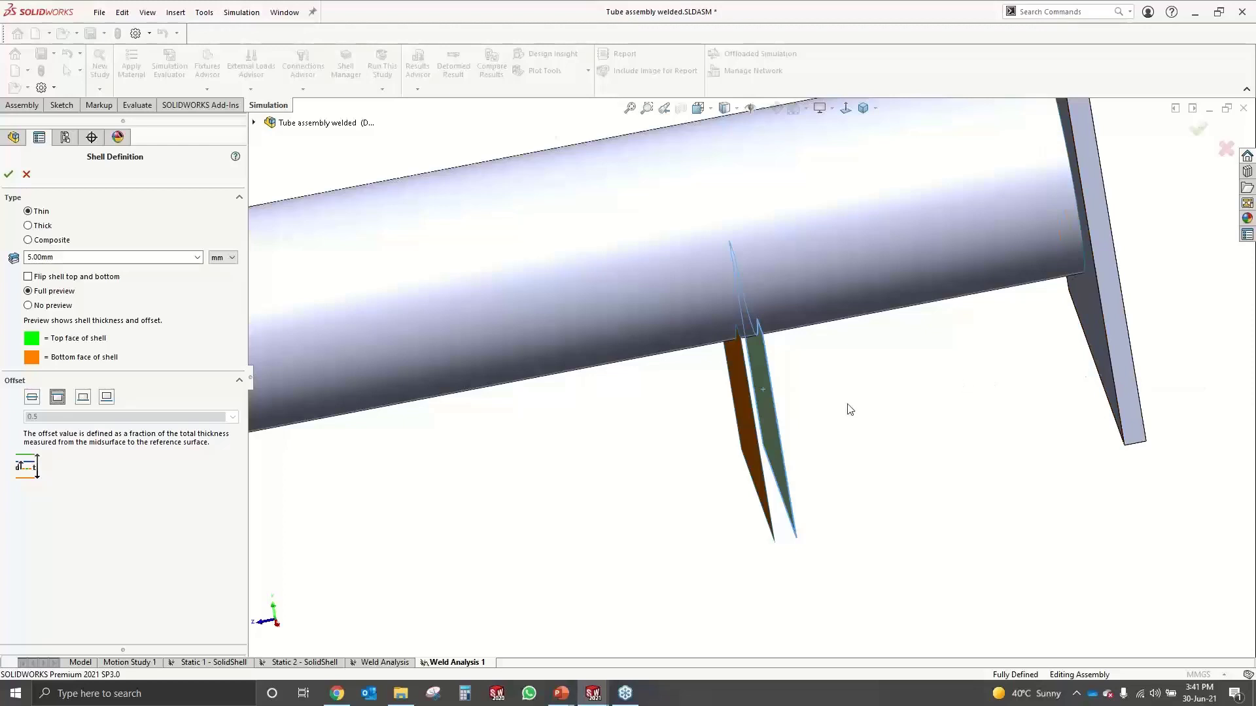
middle_drag(850, 409, 800, 401)
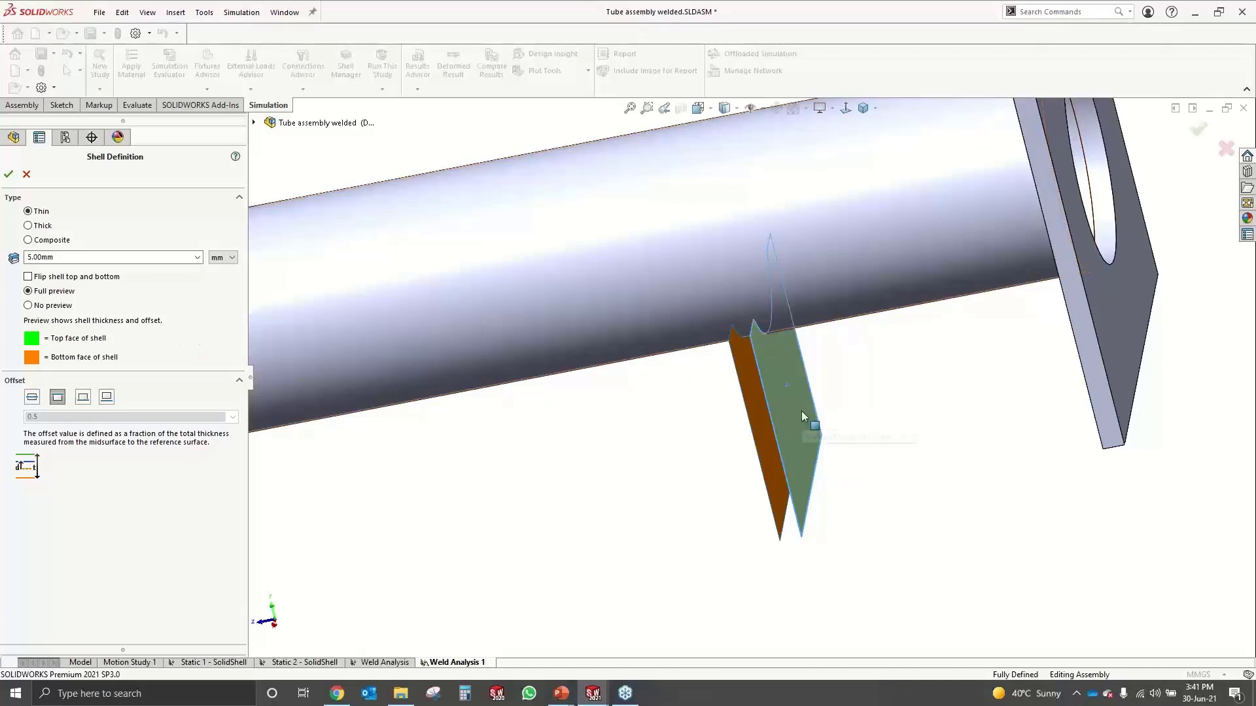
click(10, 174)
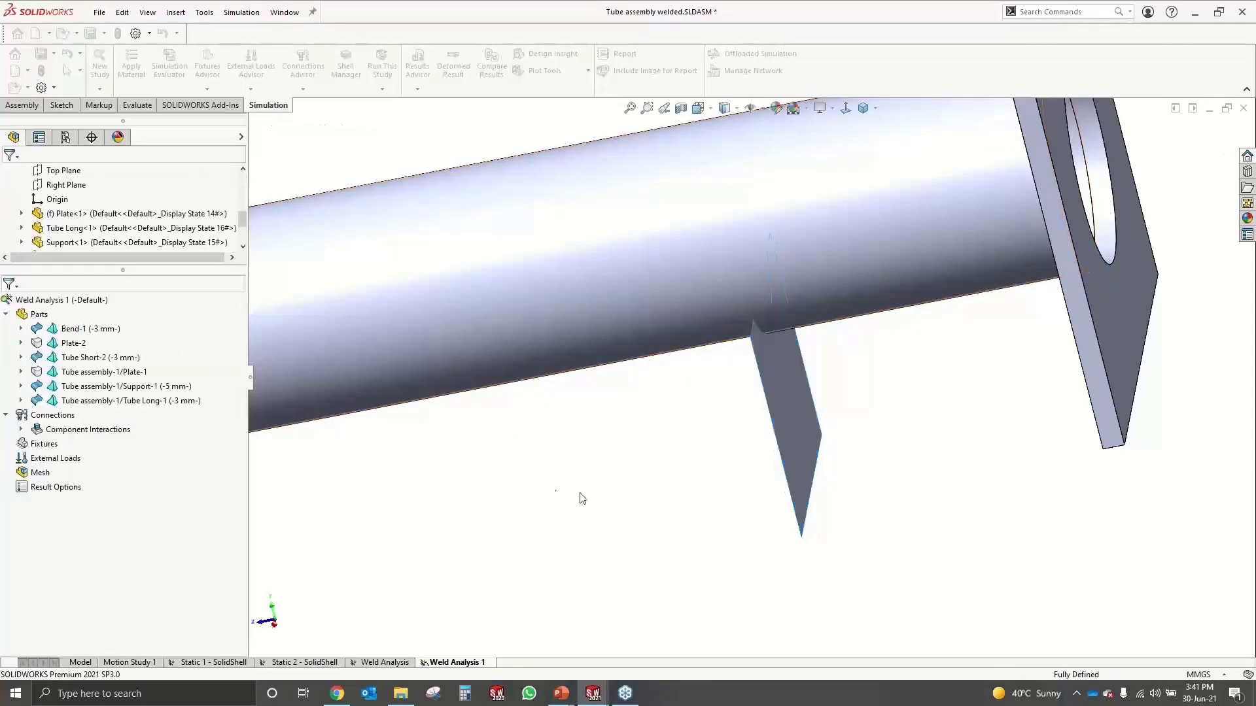
Apply Plain Carbon Steel from the favorite materials to all parts of the study
scroll(583, 497, up, 5)
middle_drag(709, 460, 747, 452)
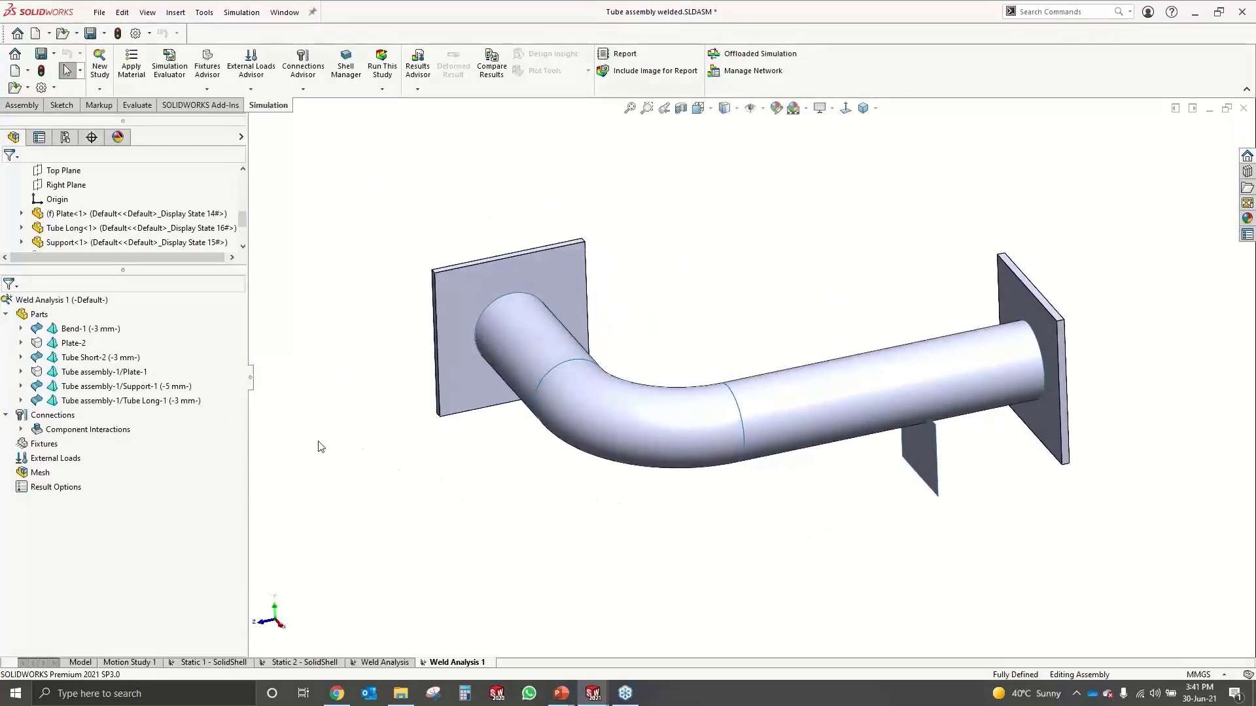
right_click(38, 316)
mouse_move(73, 341)
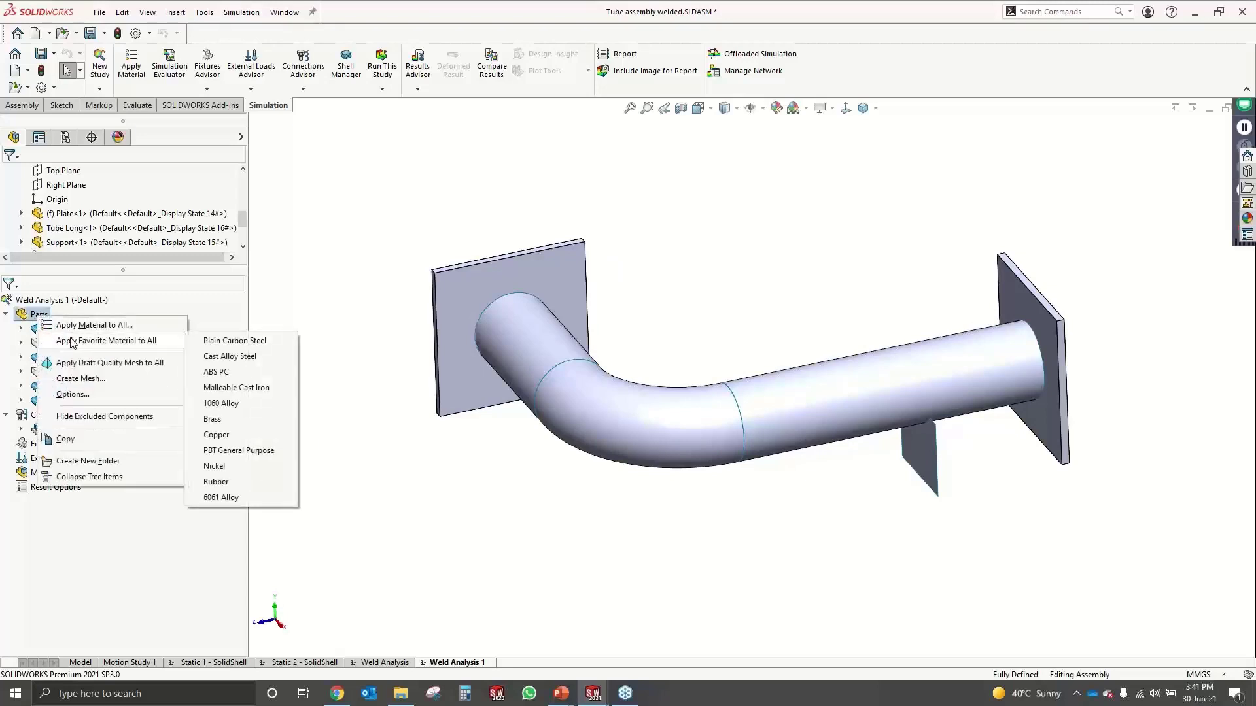
click(234, 340)
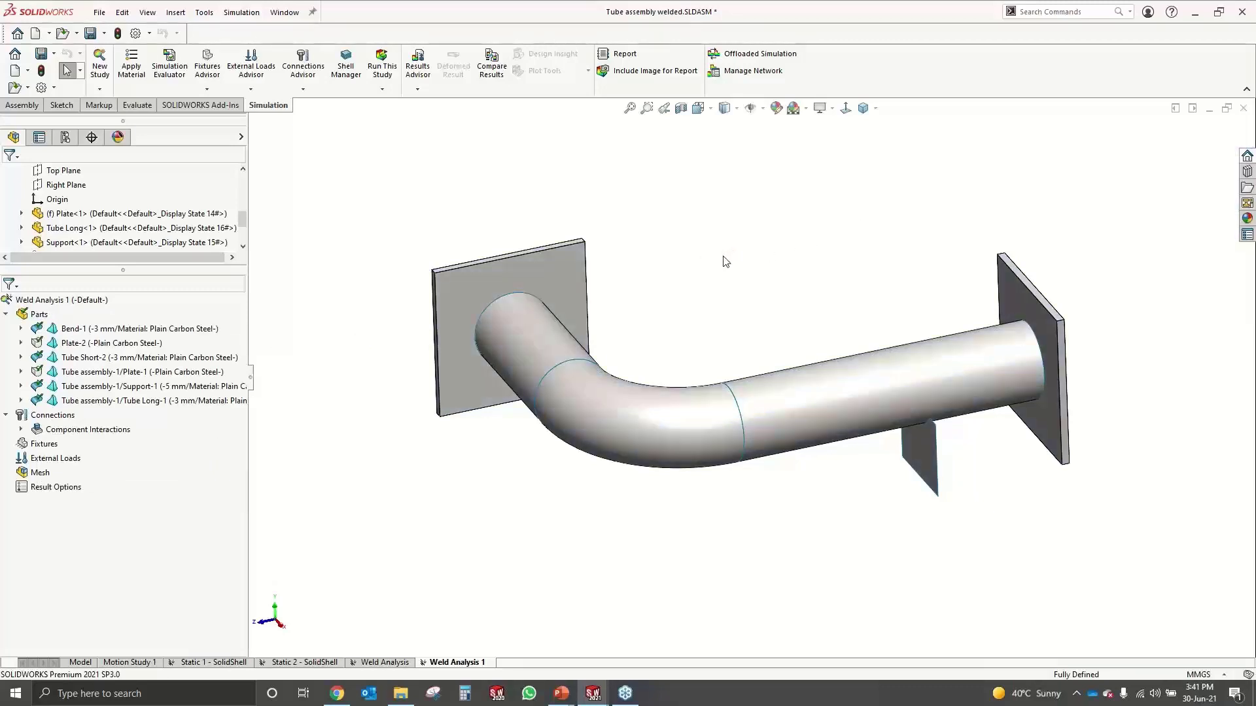
Delete the bonded global interaction from the study's component interactions
middle_drag(726, 262, 718, 271)
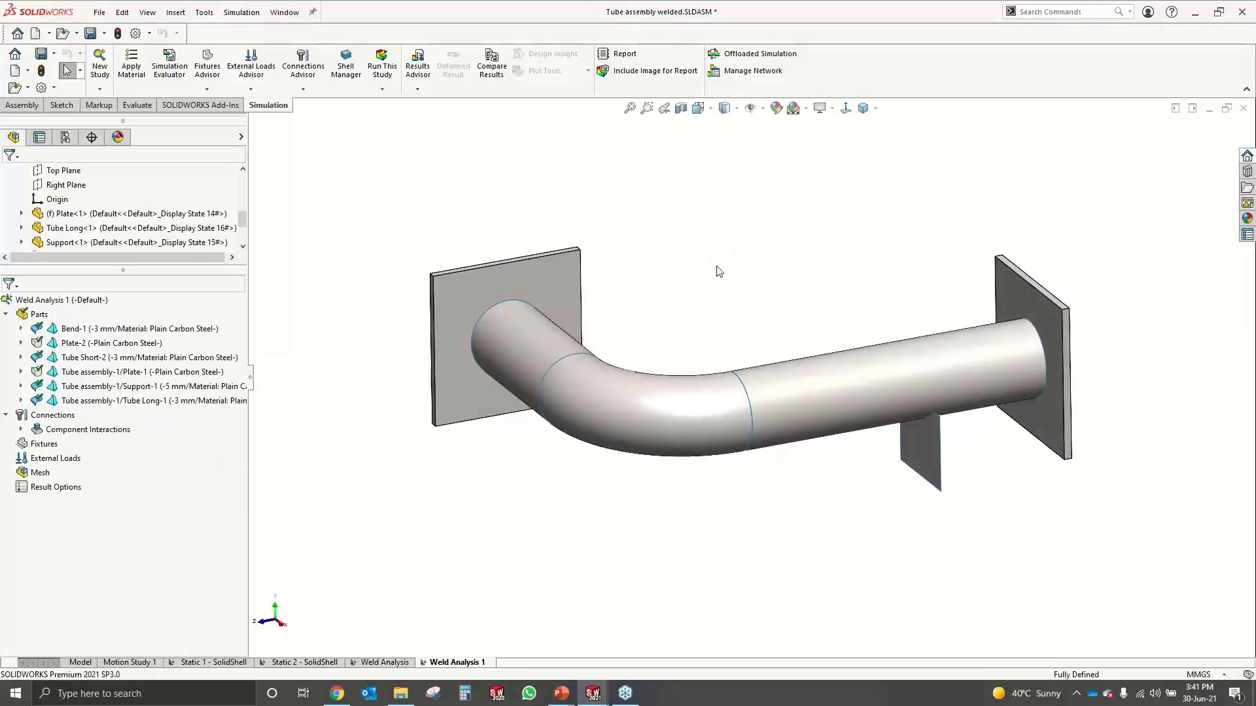
click(21, 430)
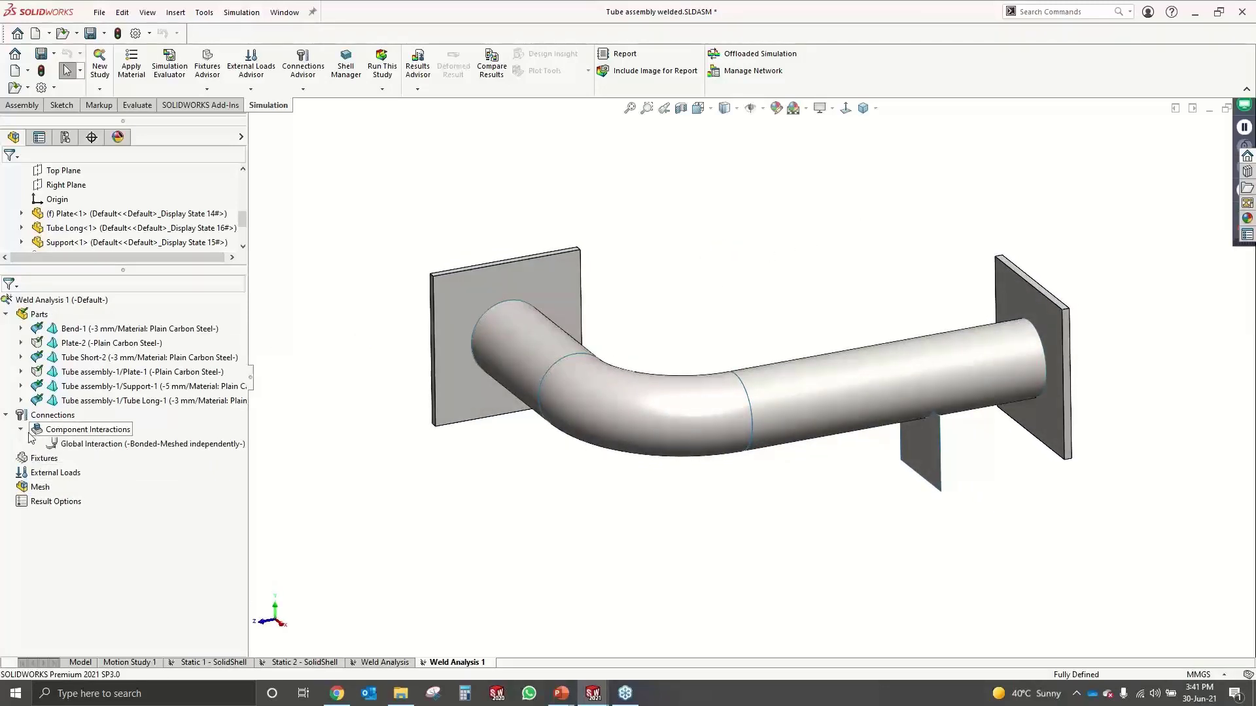
right_click(77, 449)
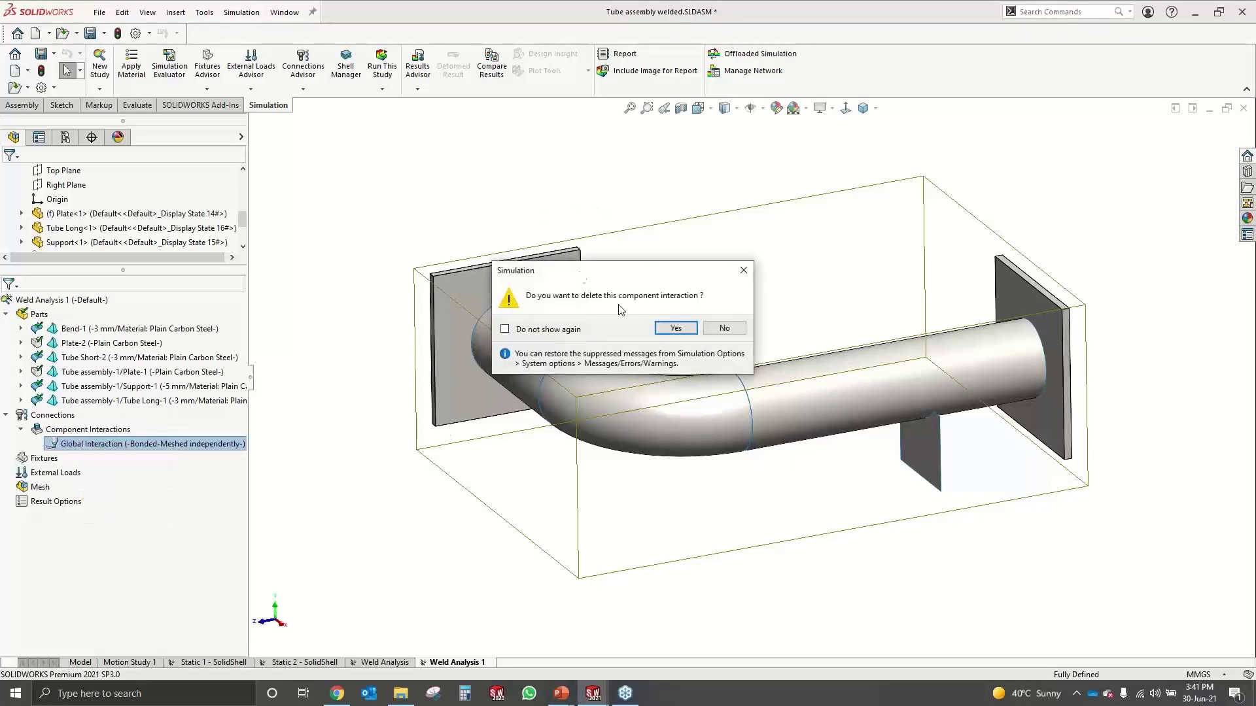
click(706, 327)
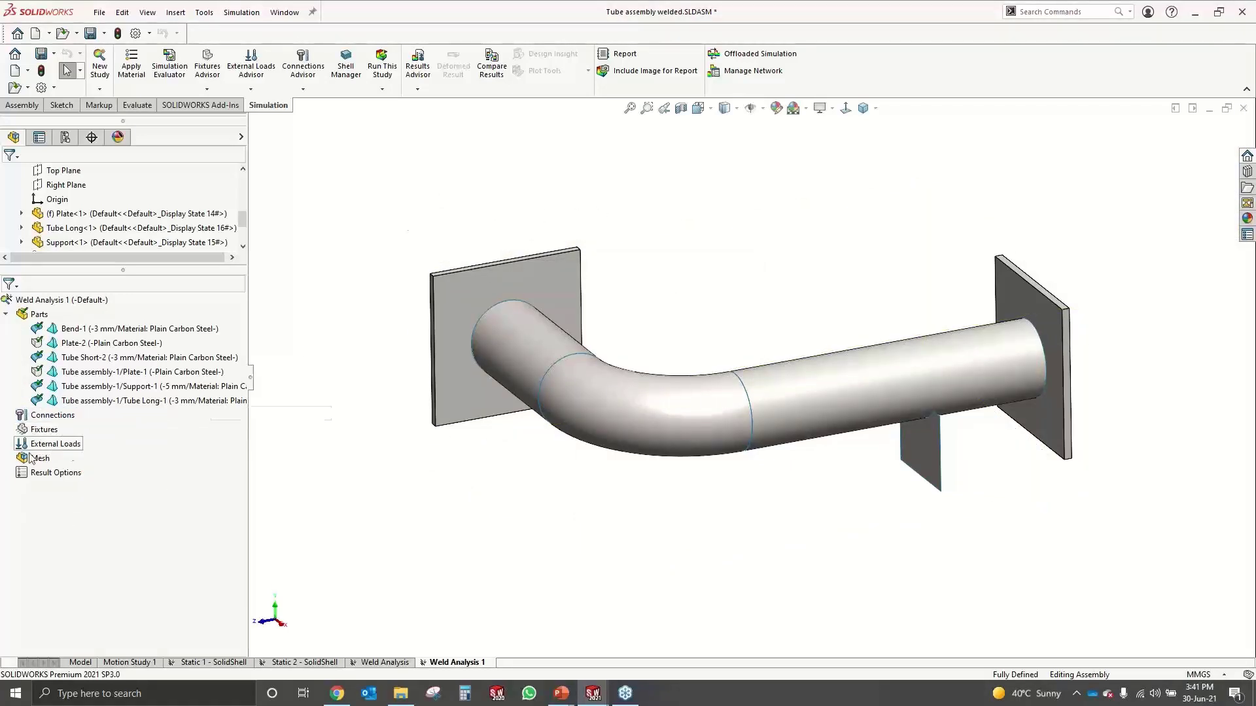
Start an edge weld connector of type Fillet, Single-Sided and keep its definition pinned open for several welds
right_click(54, 421)
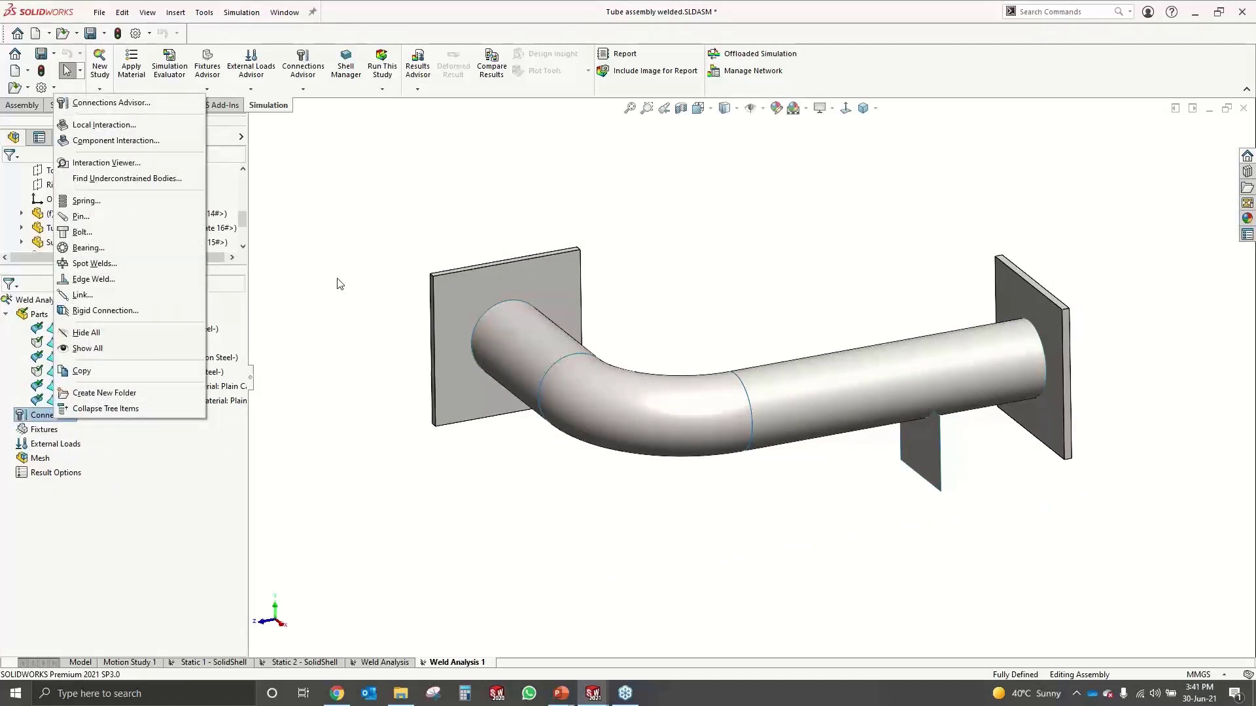
click(94, 279)
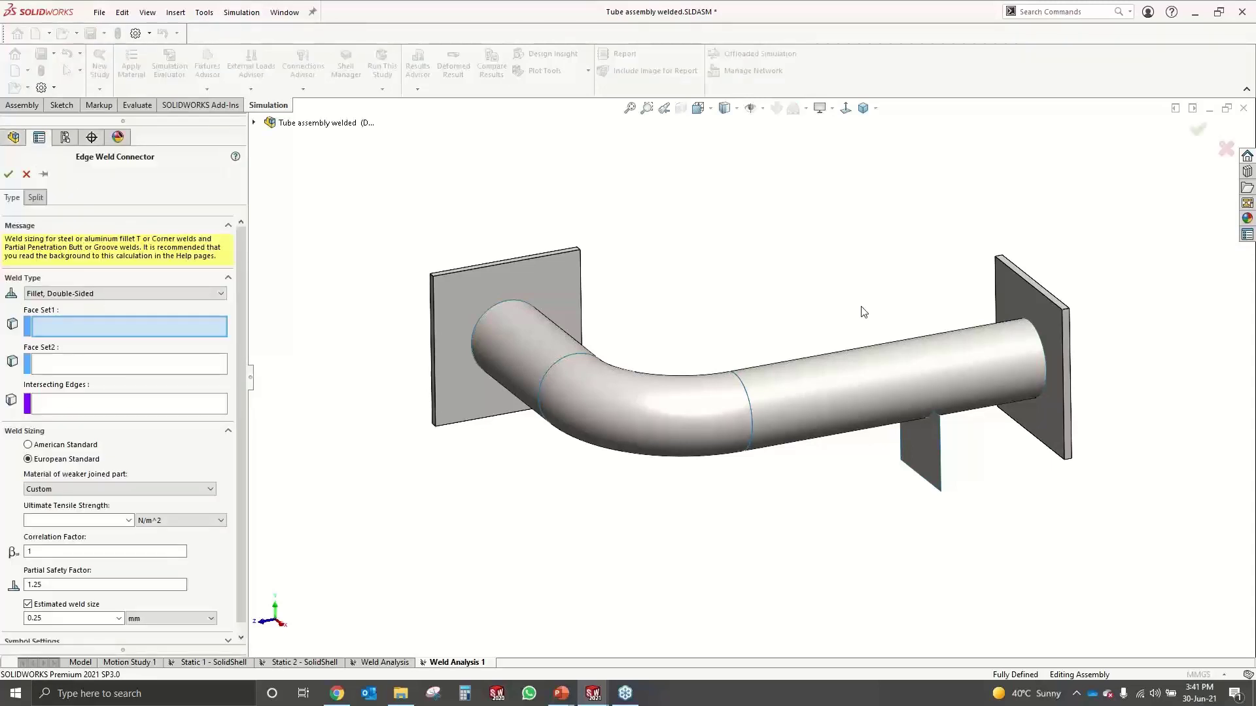
mouse_move(853, 320)
middle_down()
mouse_move(827, 316)
mouse_move(849, 300)
middle_up()
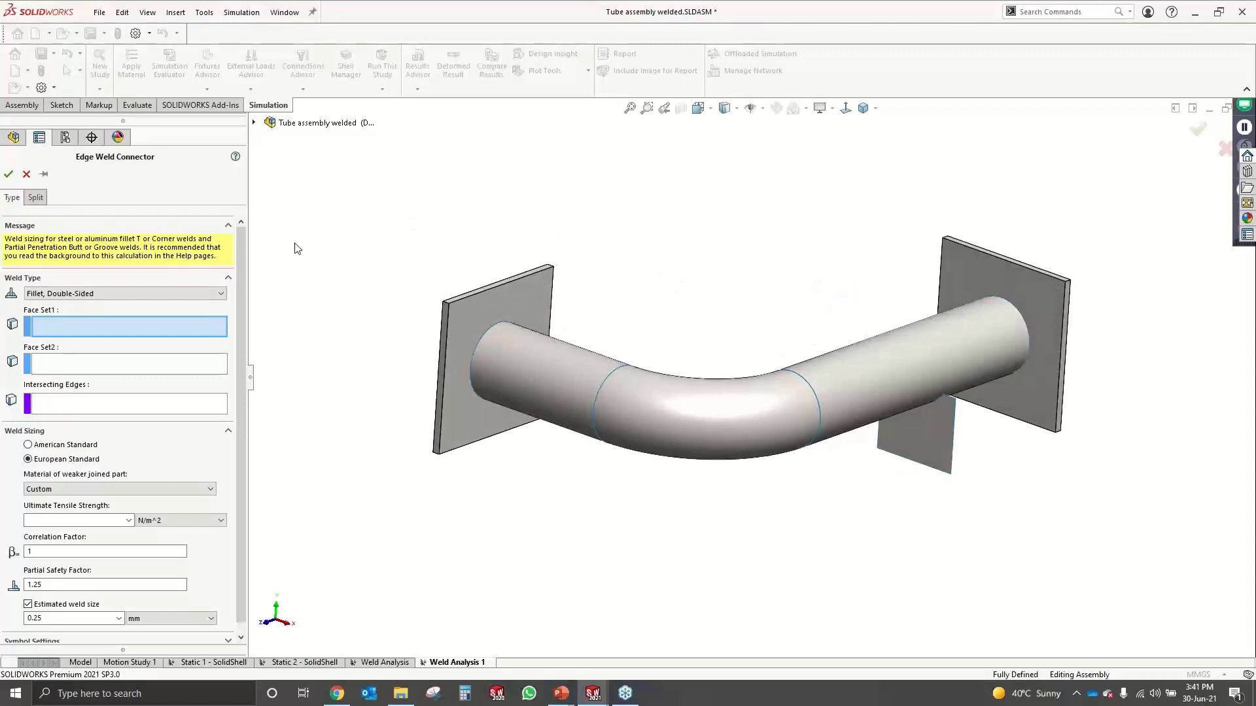
click(61, 293)
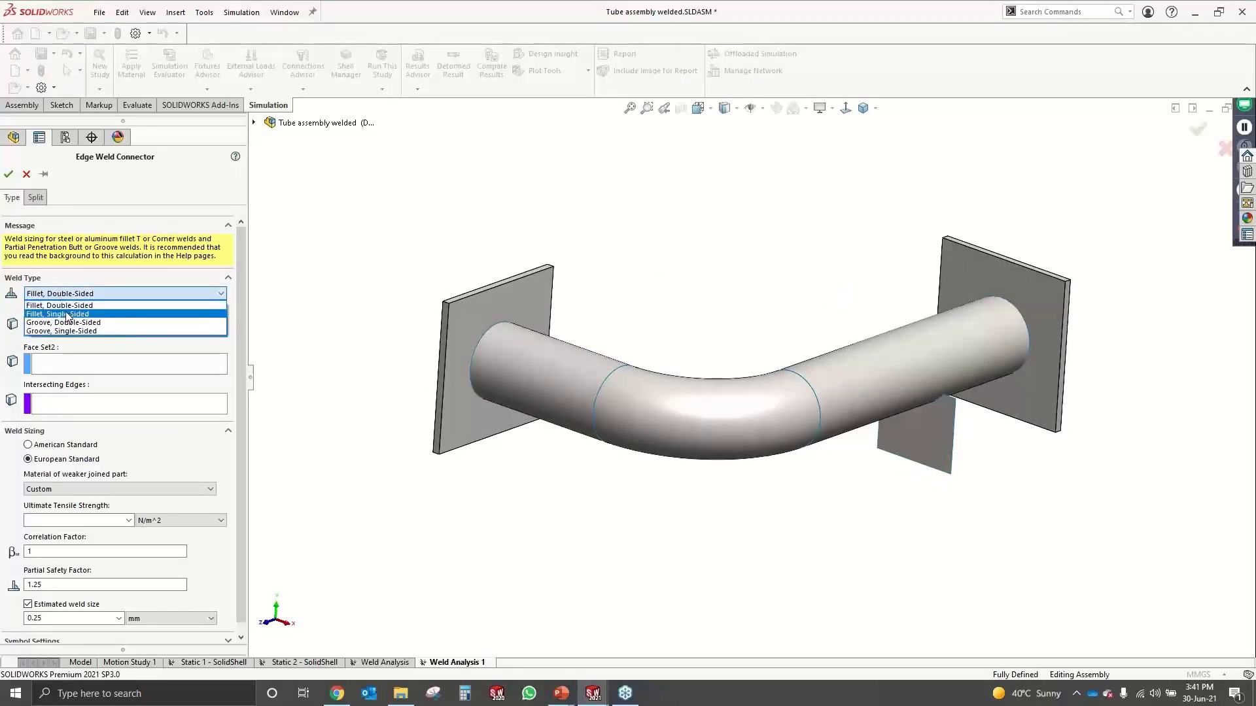
click(67, 315)
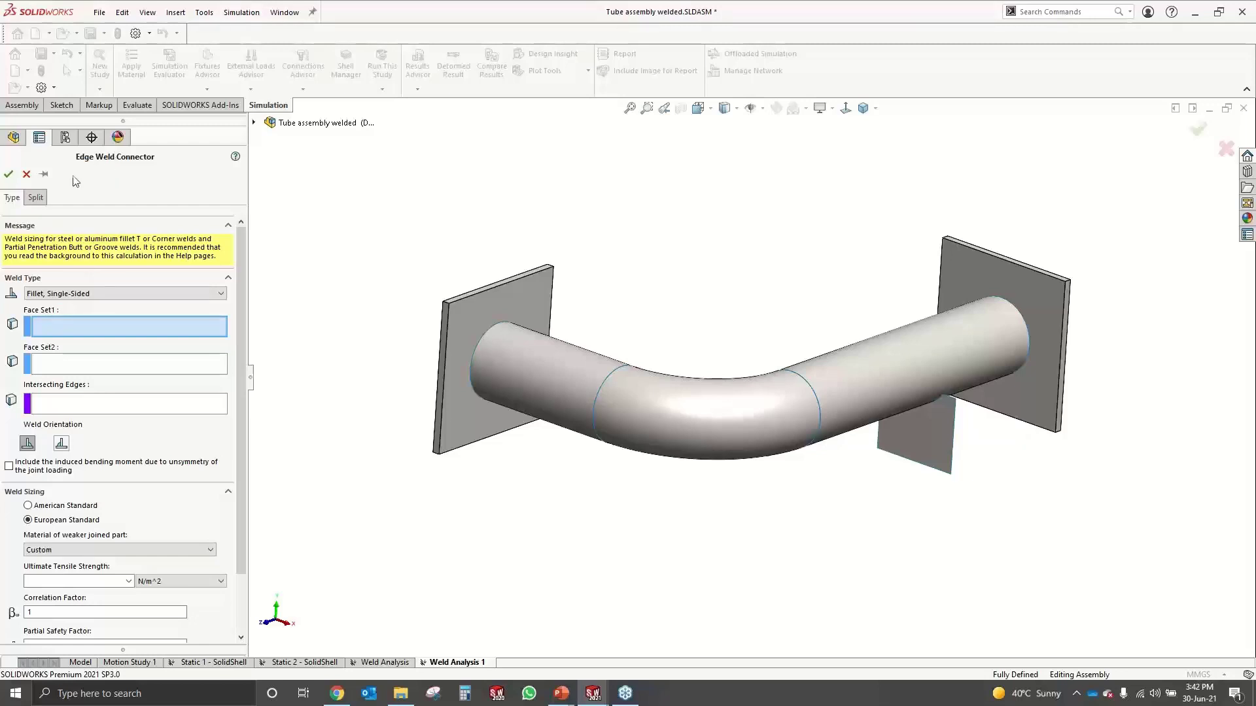
click(44, 175)
click(44, 174)
Select the long tube's outer face and the adjoining end plate's face as the weld face sets, with the tube's end edge as intersecting edge
middle_drag(1015, 316, 862, 332)
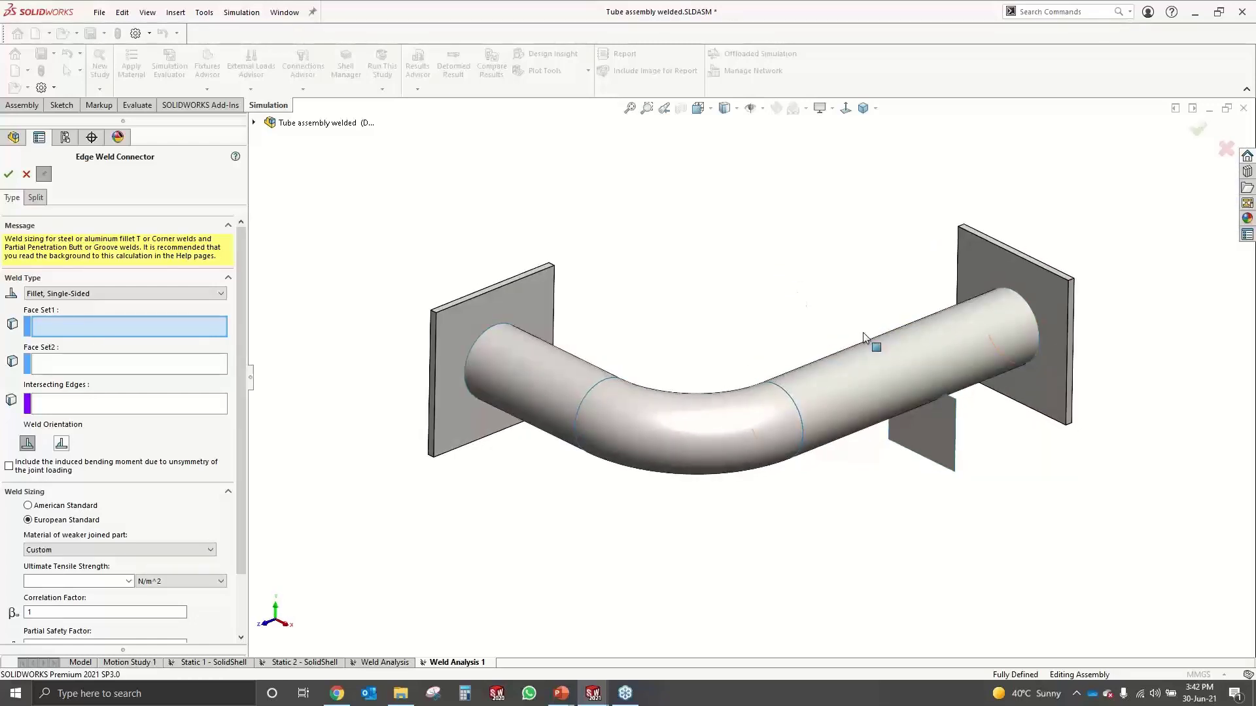
click(924, 361)
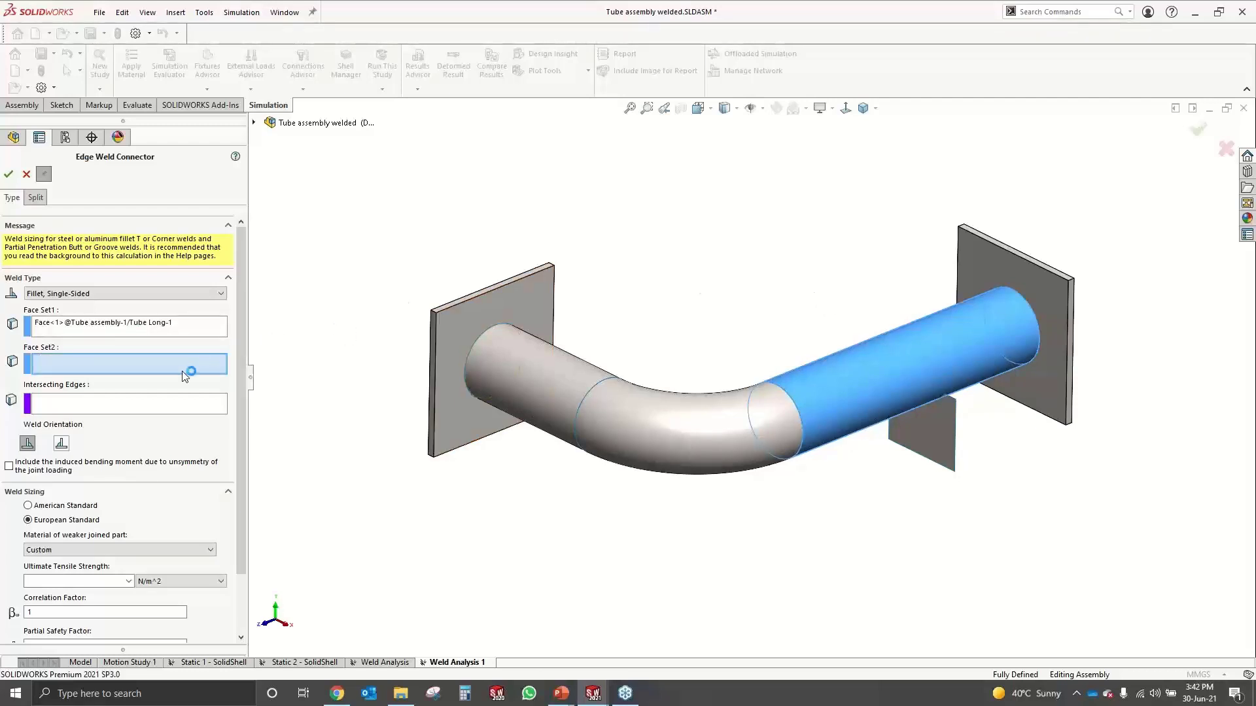
click(1014, 277)
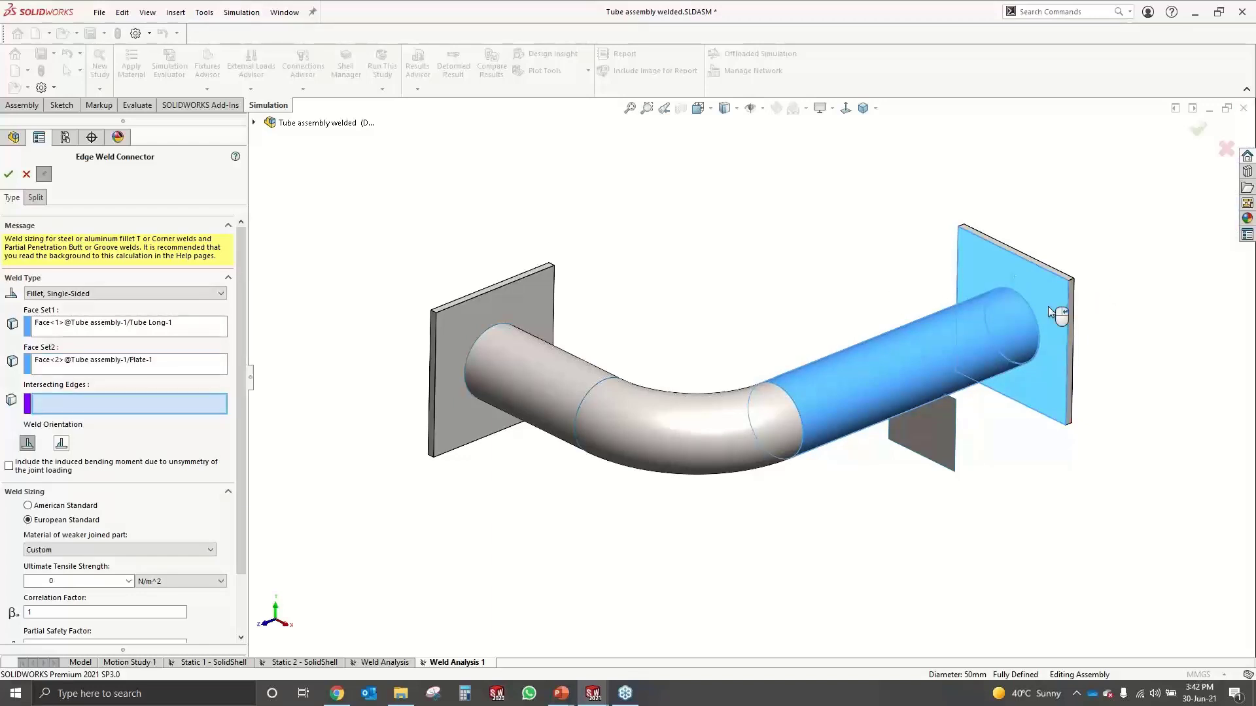
click(1032, 315)
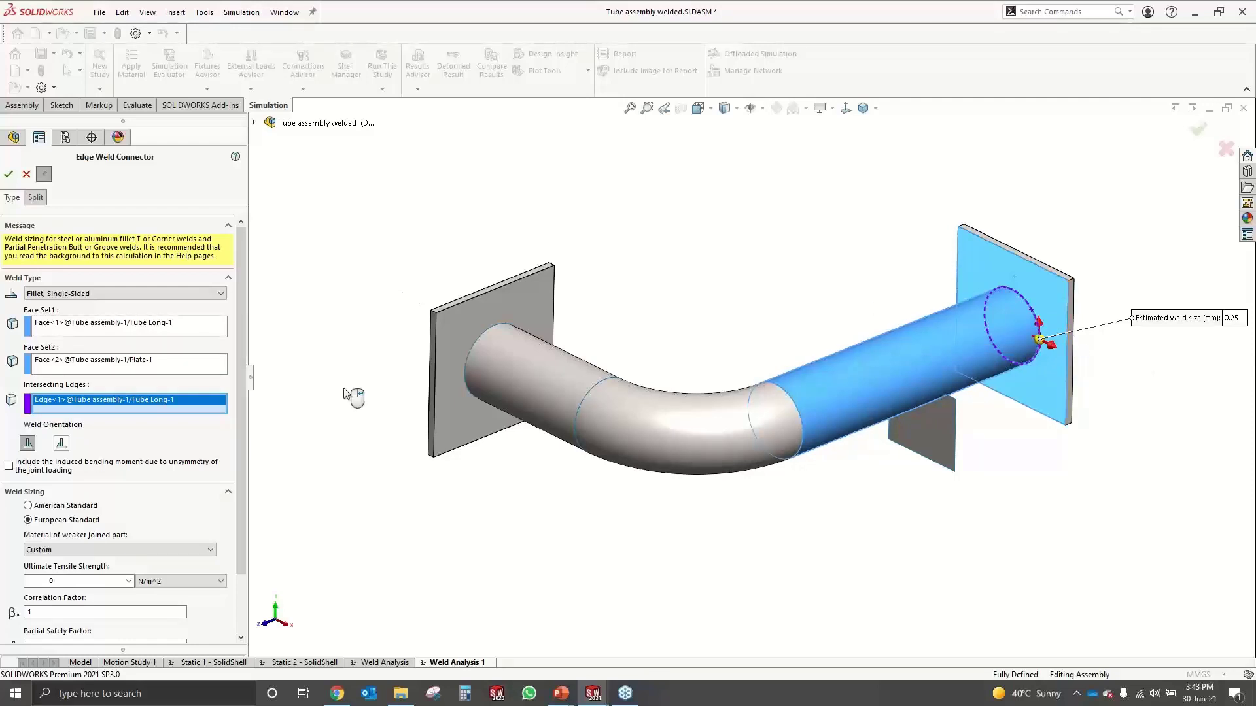
Switch the weld orientation and back, and reselect the long tube's end edge as the intersecting edge
click(62, 445)
click(28, 445)
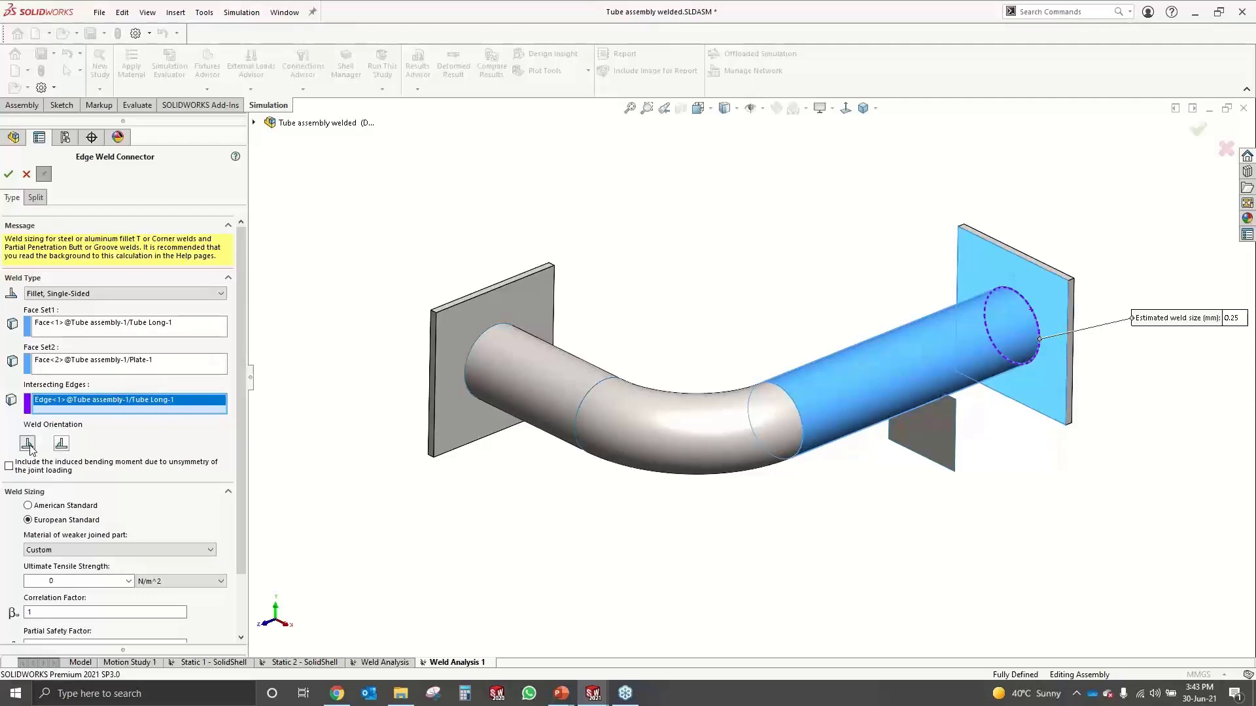
right_click(101, 407)
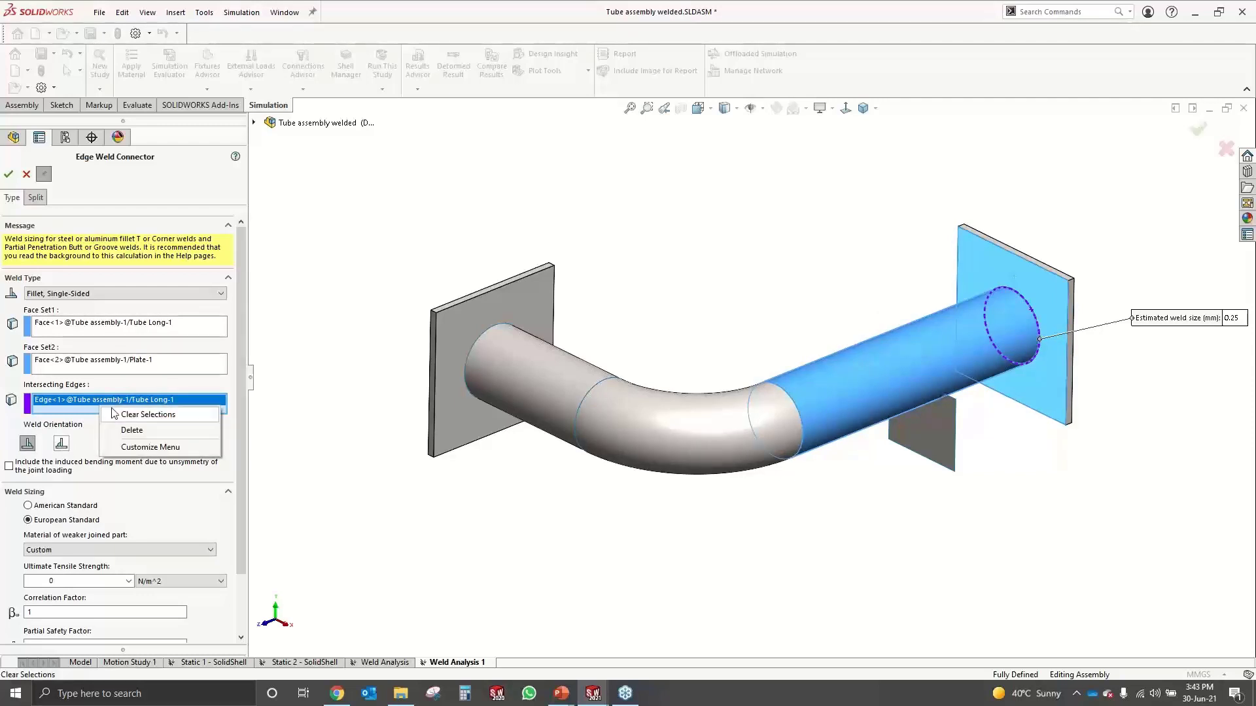
click(115, 413)
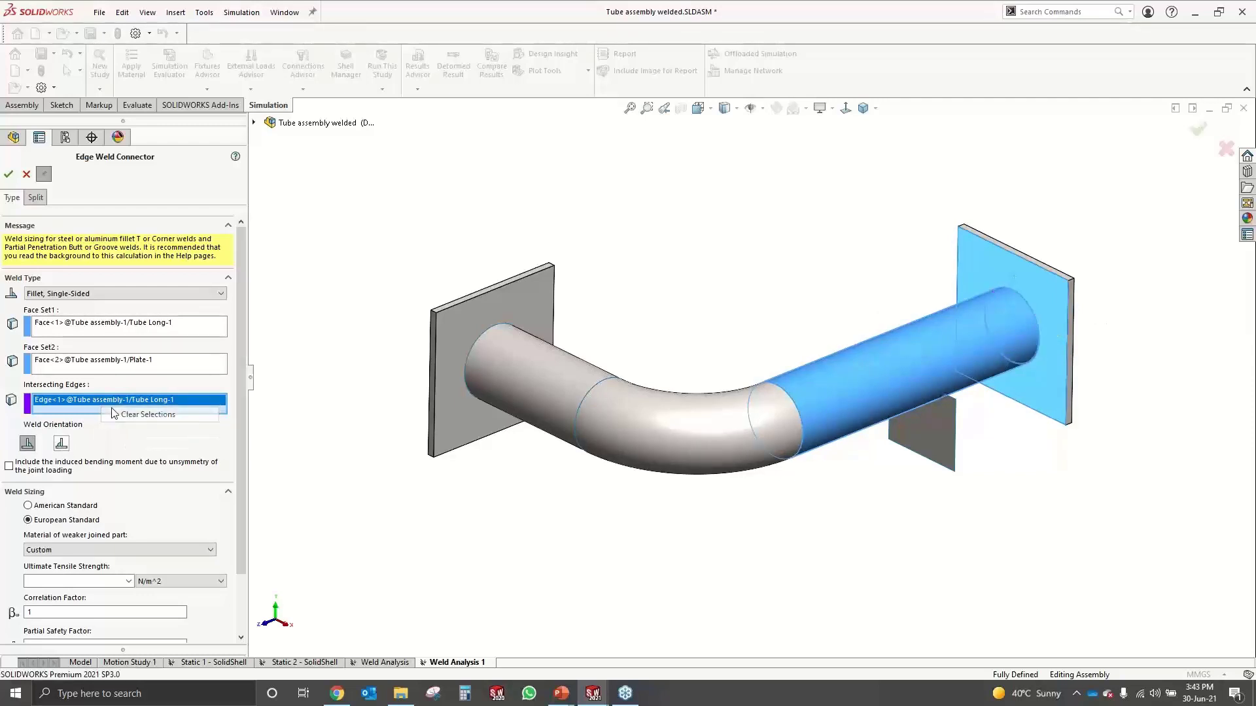
click(1034, 315)
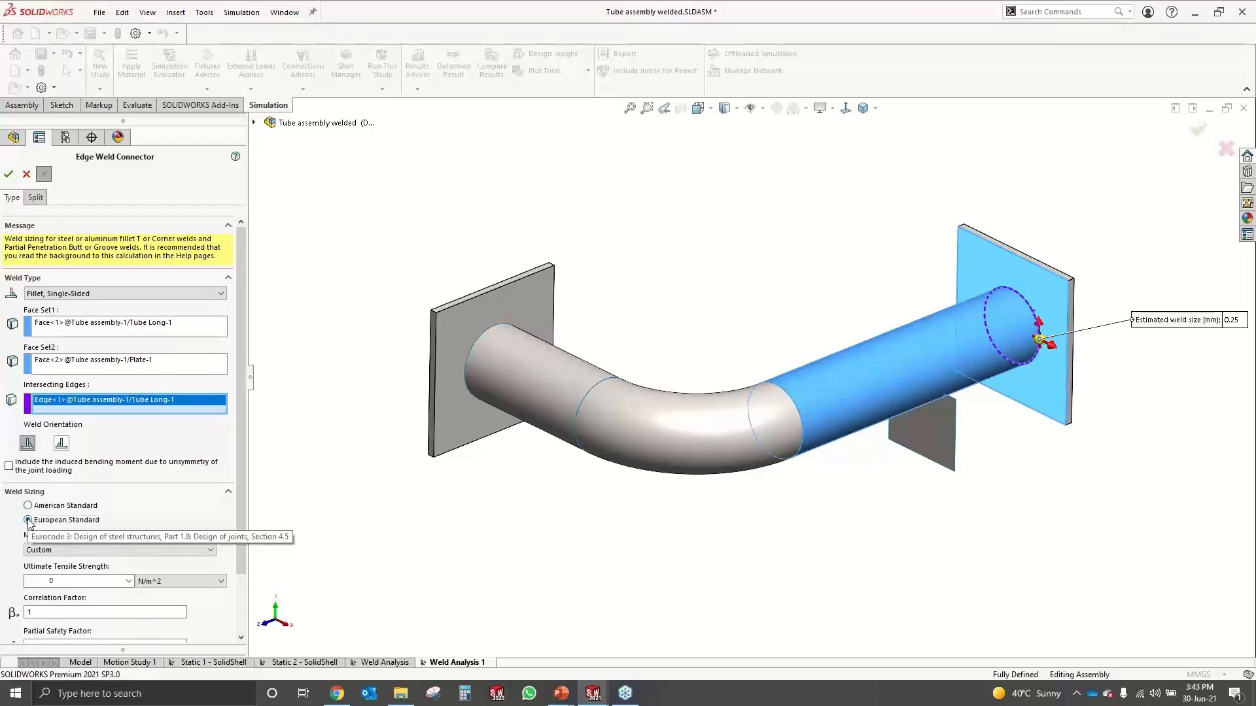
Size the weld by the American Standard with an E80 electrode and weld strength in N/mm^2 (MPa)
drag(242, 493, 241, 555)
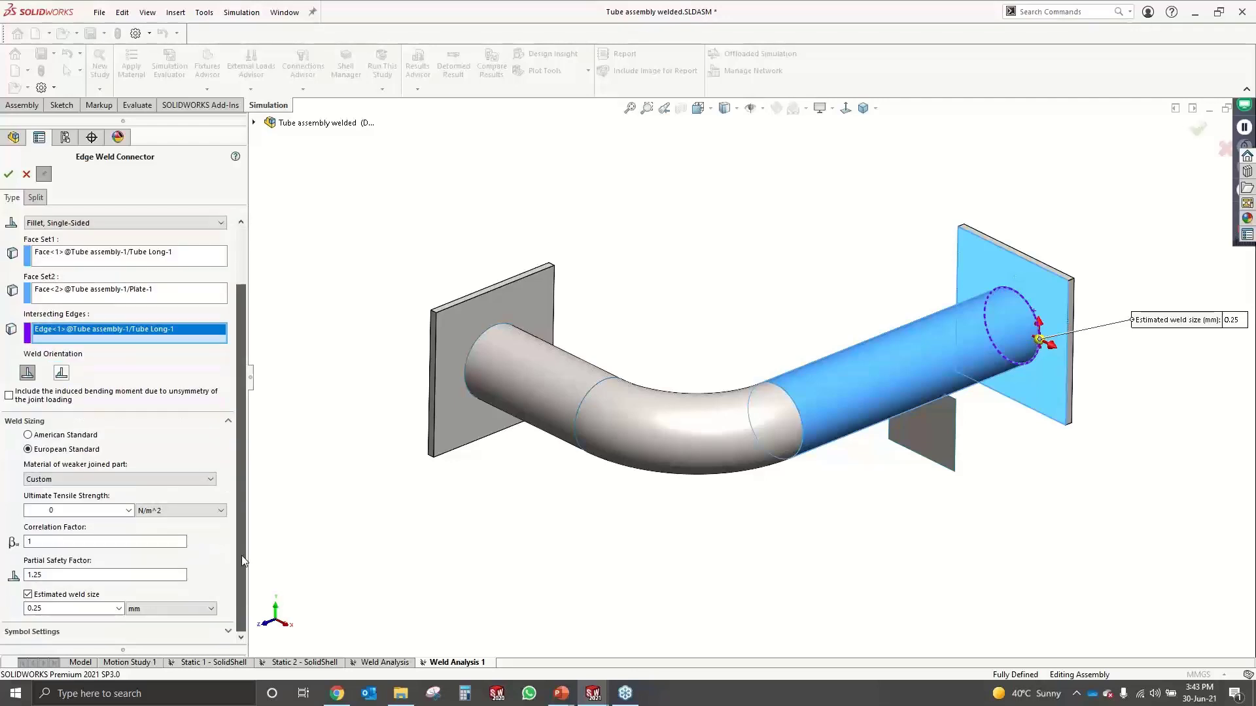
click(27, 437)
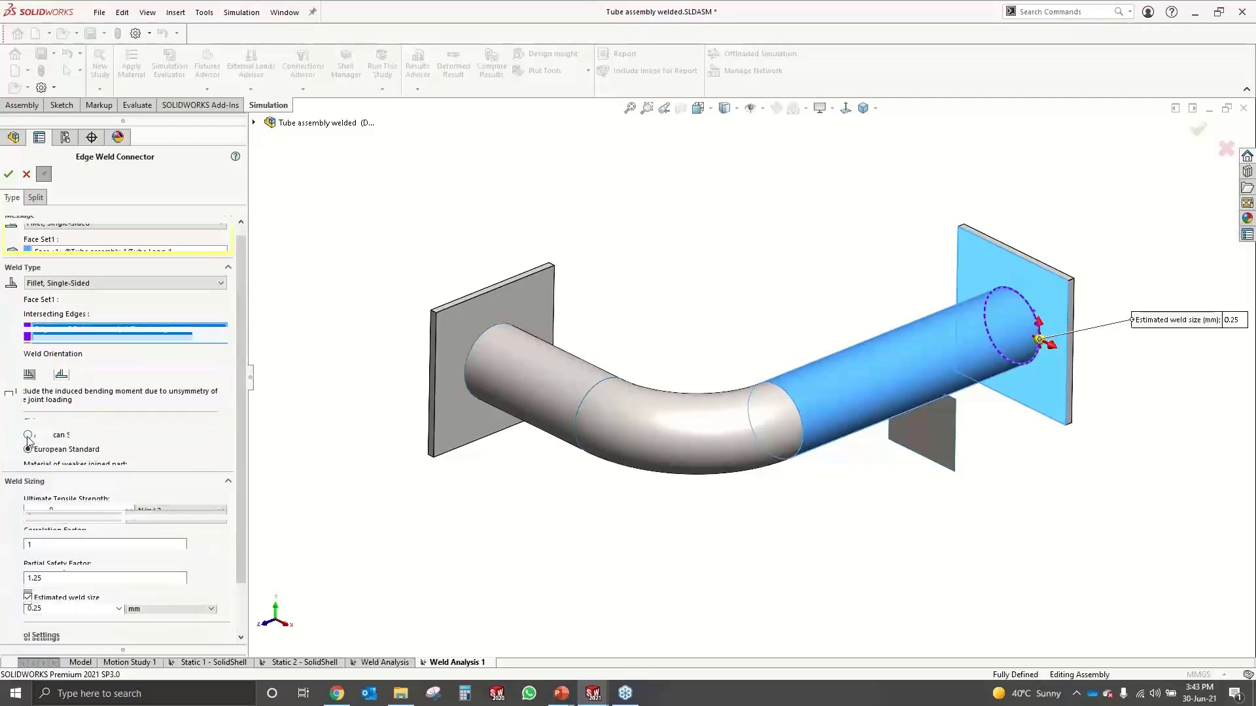
drag(245, 458, 246, 535)
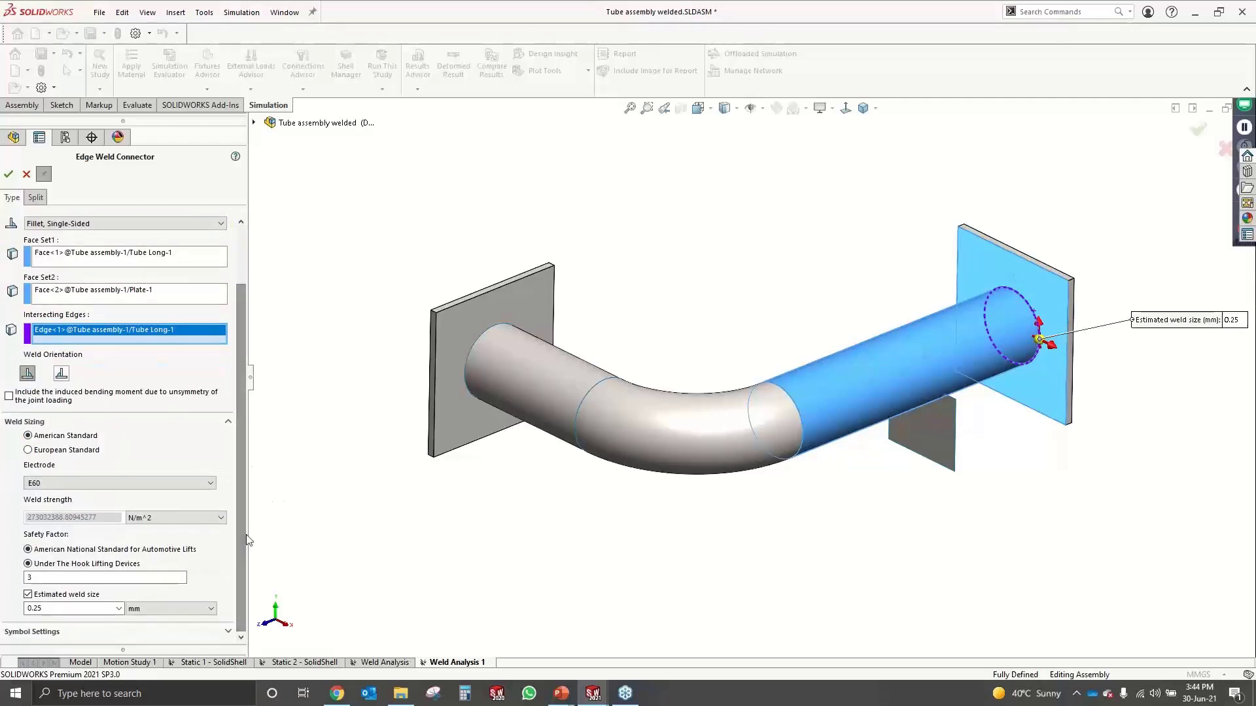
click(69, 484)
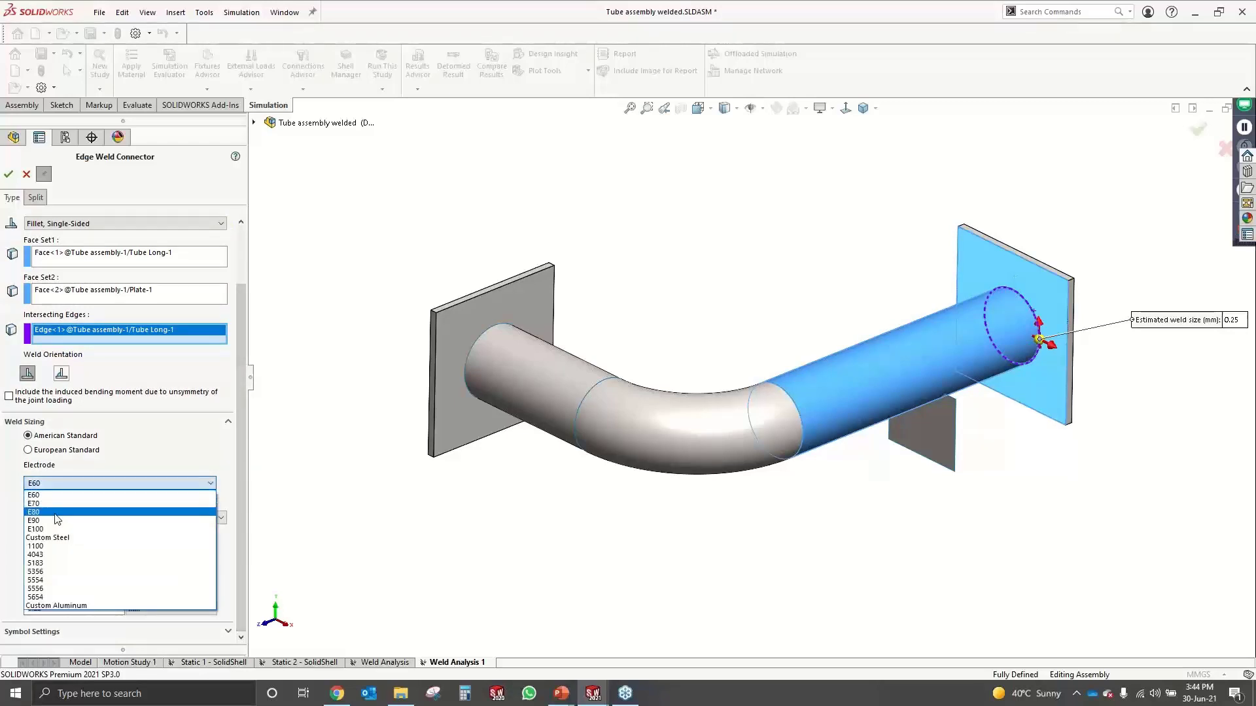
click(58, 512)
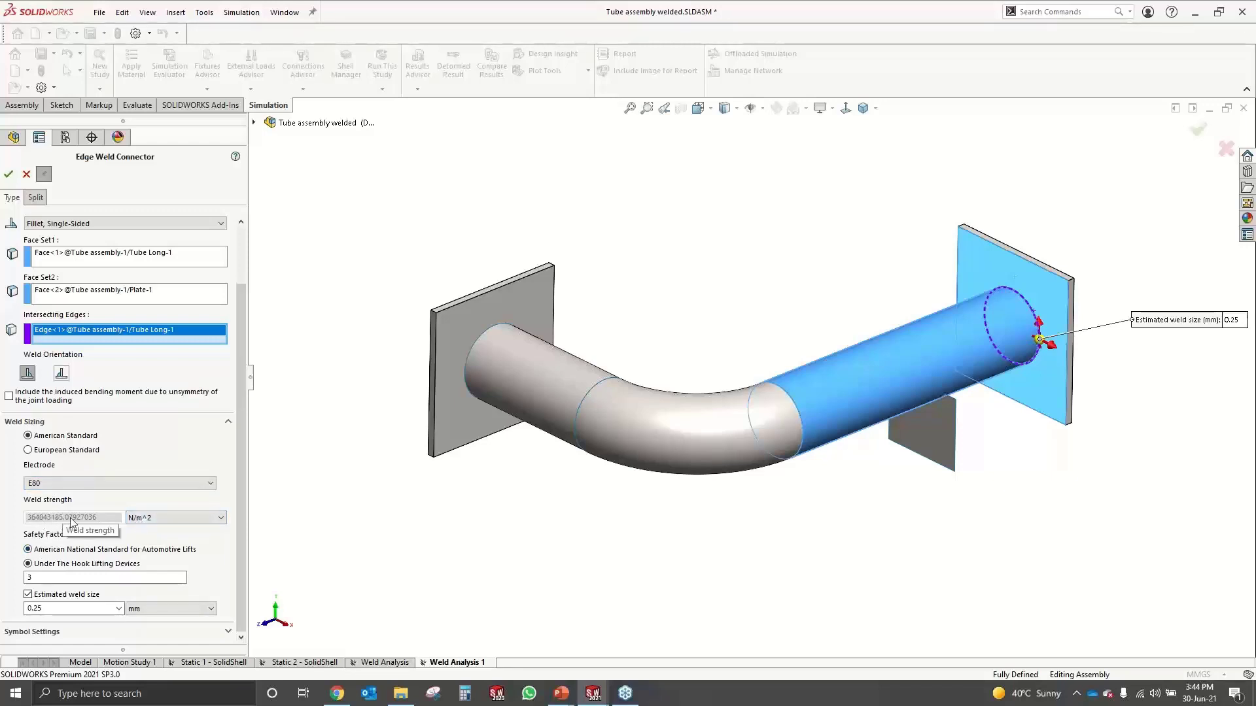
click(155, 518)
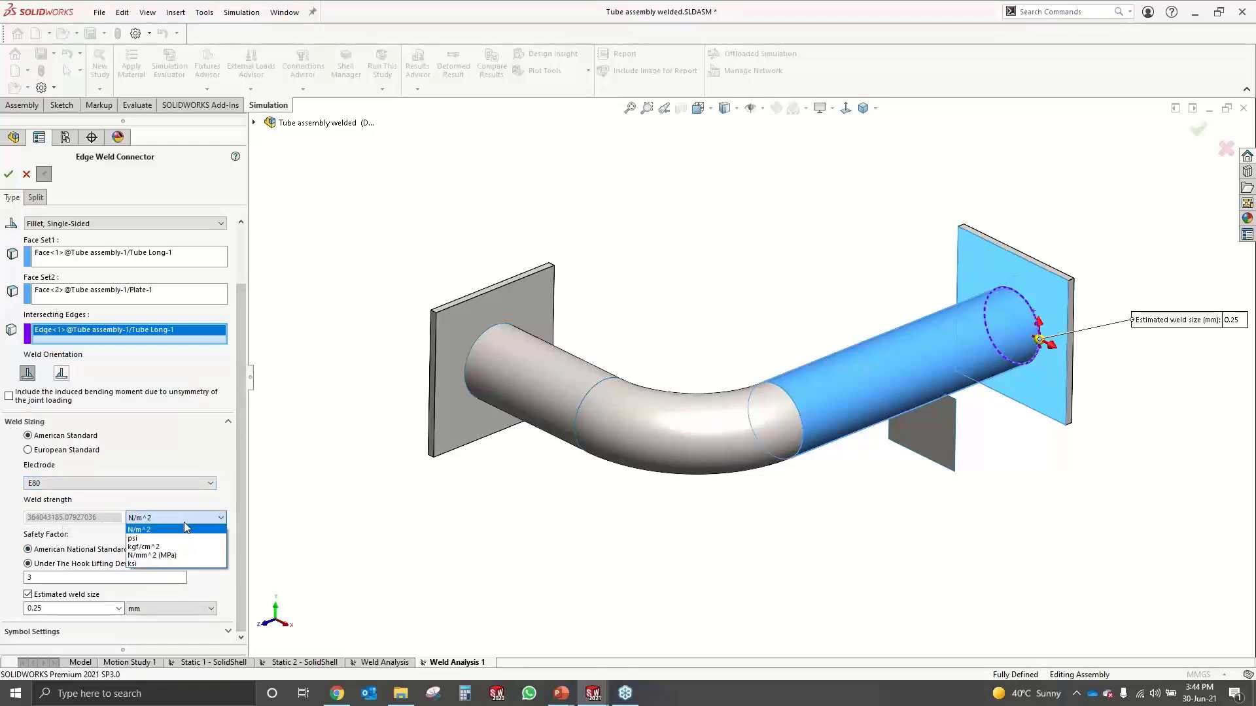
click(151, 556)
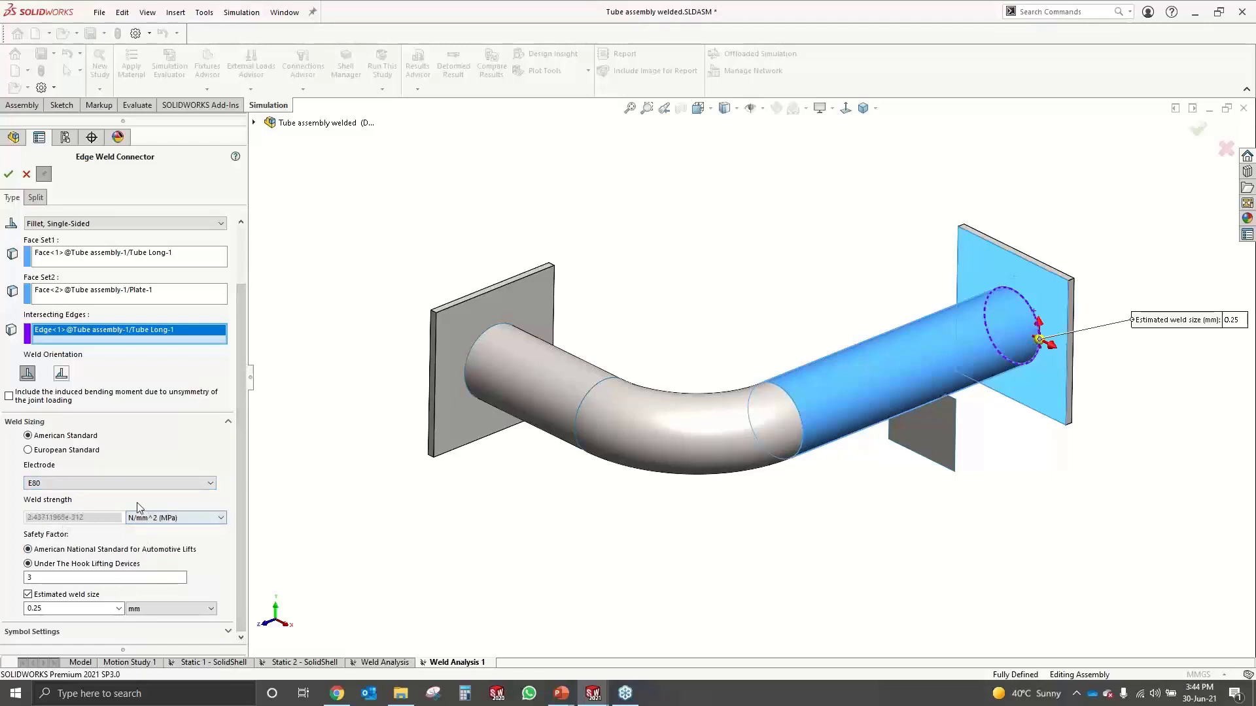
Switch the weld sizing to the European Standard and back to the American Standard
click(38, 450)
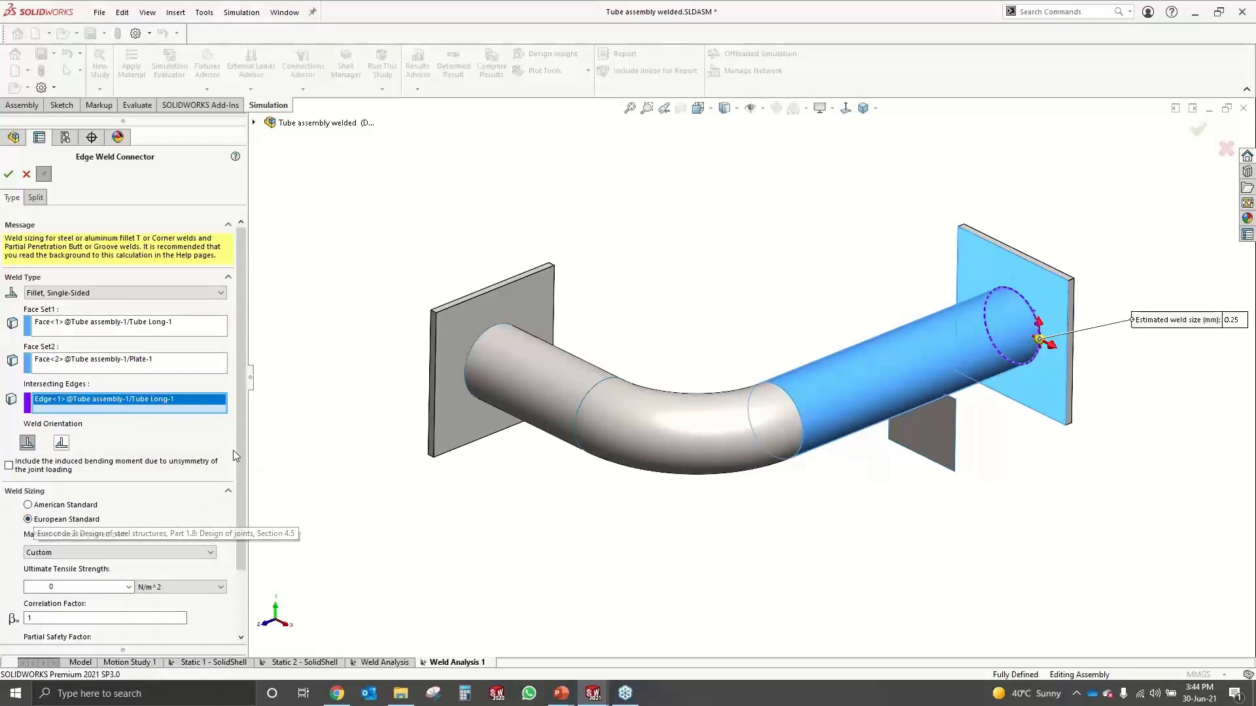
scroll(241, 446, down, 2)
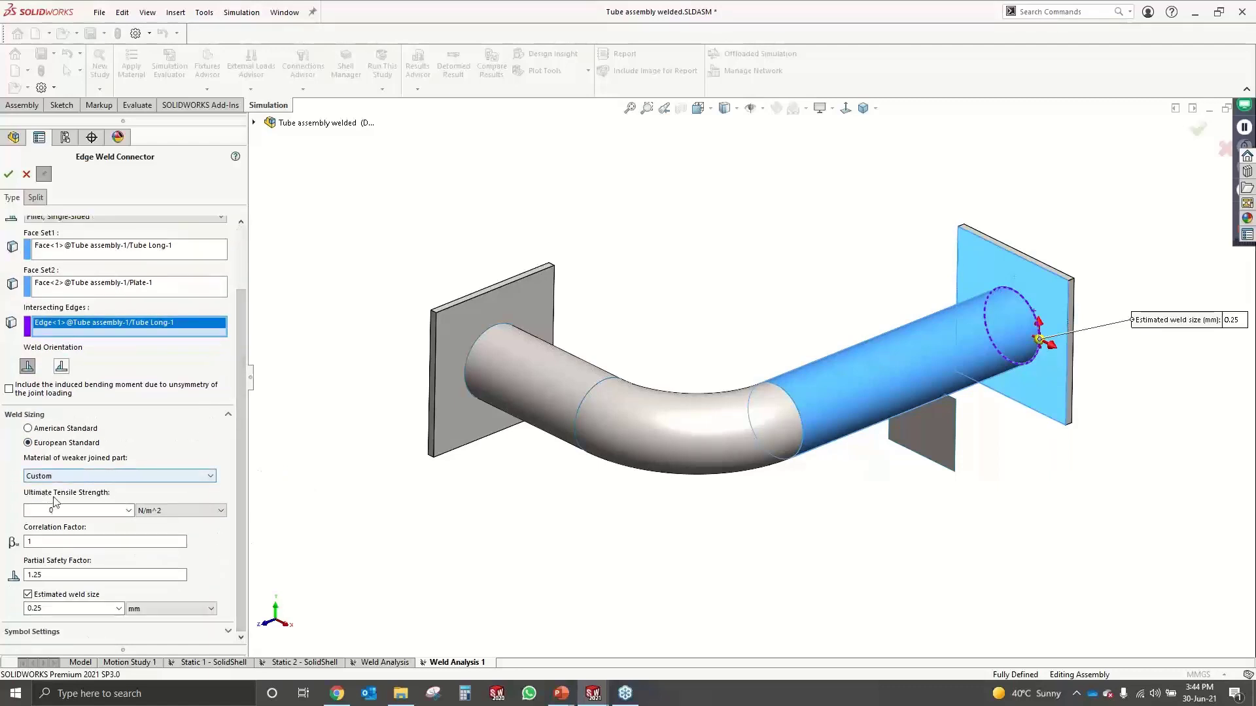
click(77, 510)
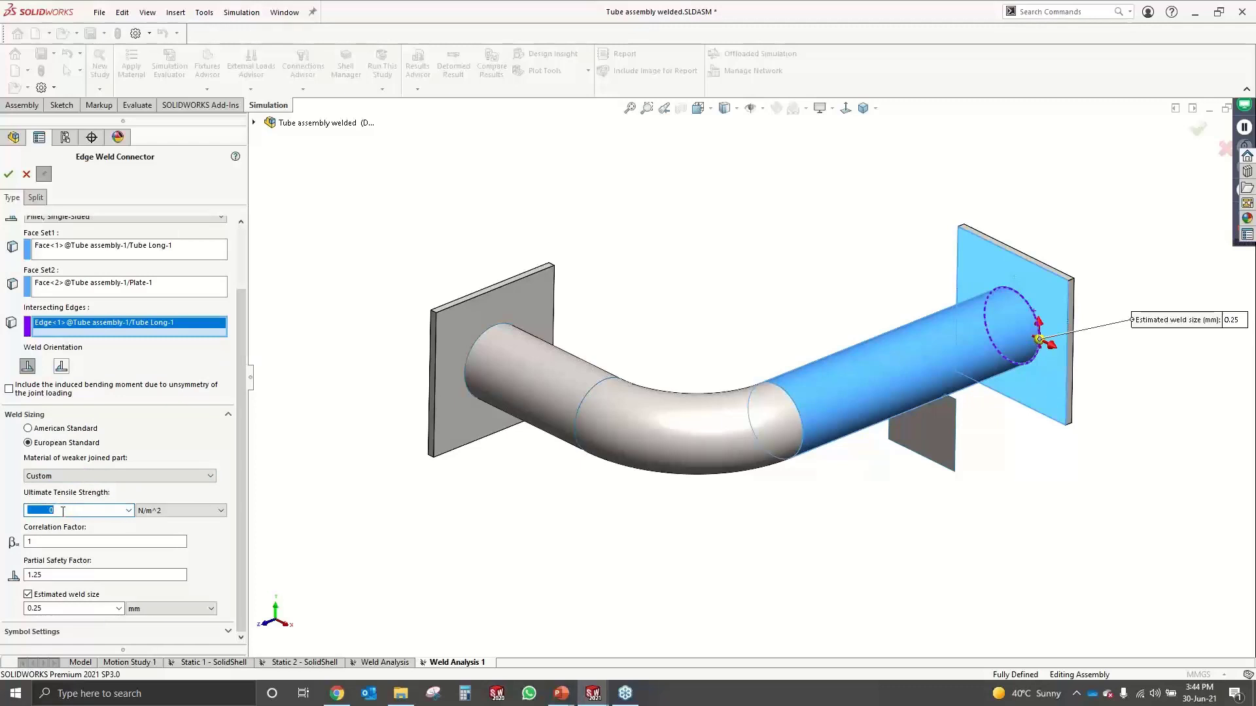
click(63, 511)
click(27, 428)
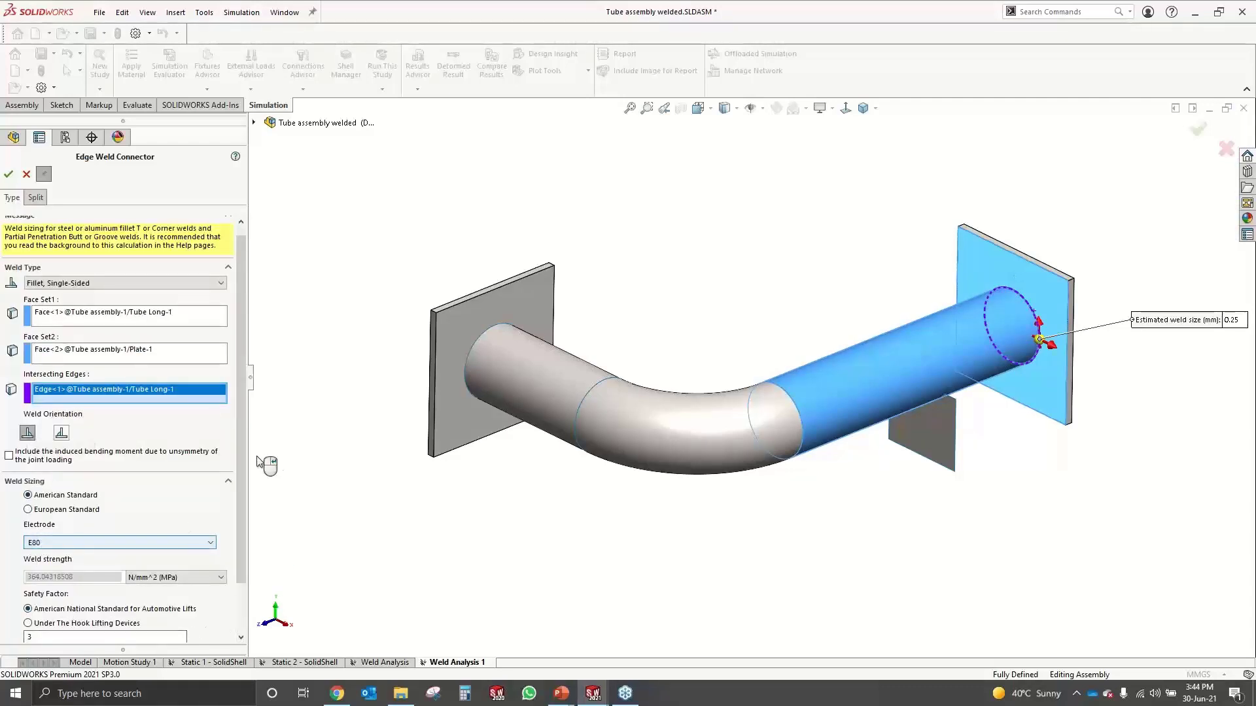
Use the Automotive Lifts safety factor of 3, set the estimated weld size to 3 mm, and accept the weld
drag(242, 440, 241, 491)
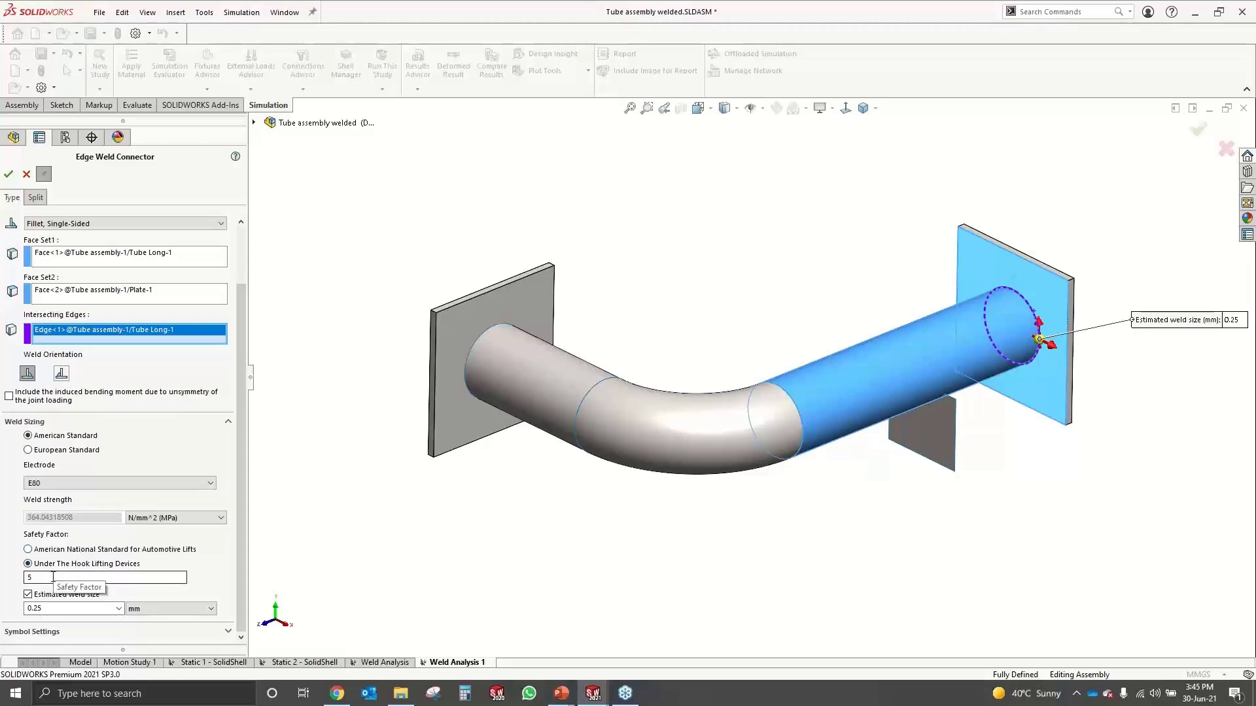
click(30, 579)
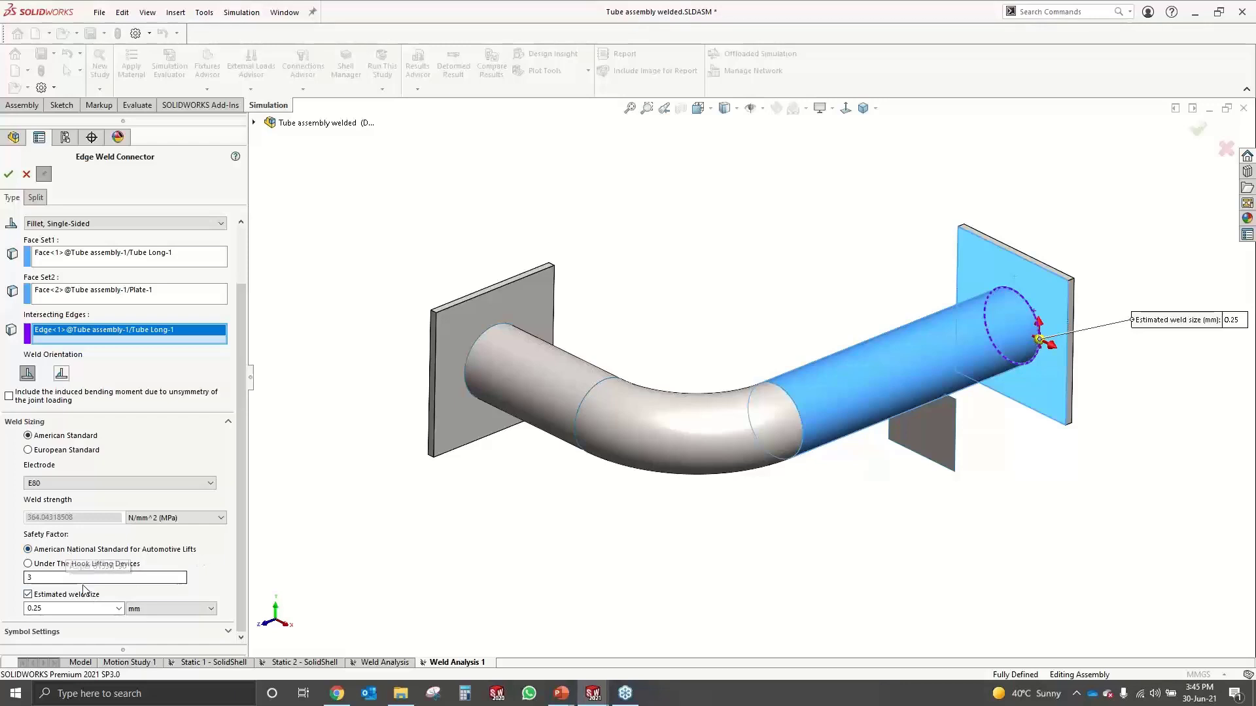
double_click(47, 608)
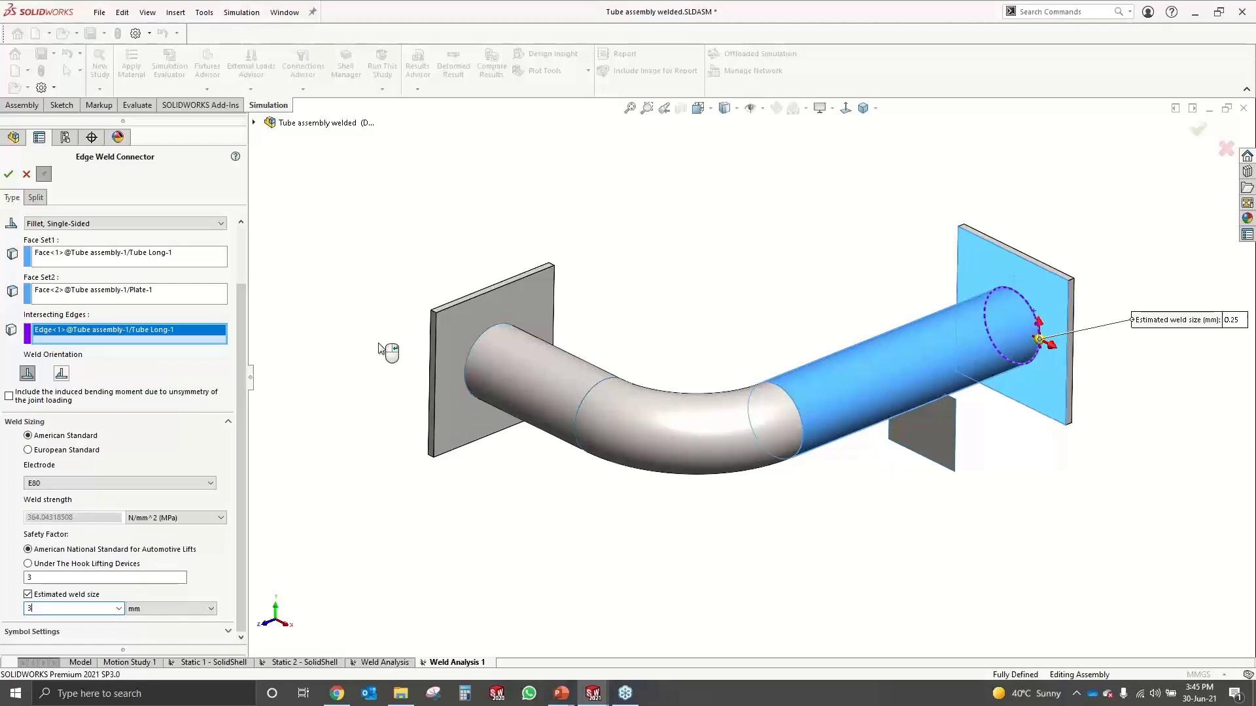
click(10, 175)
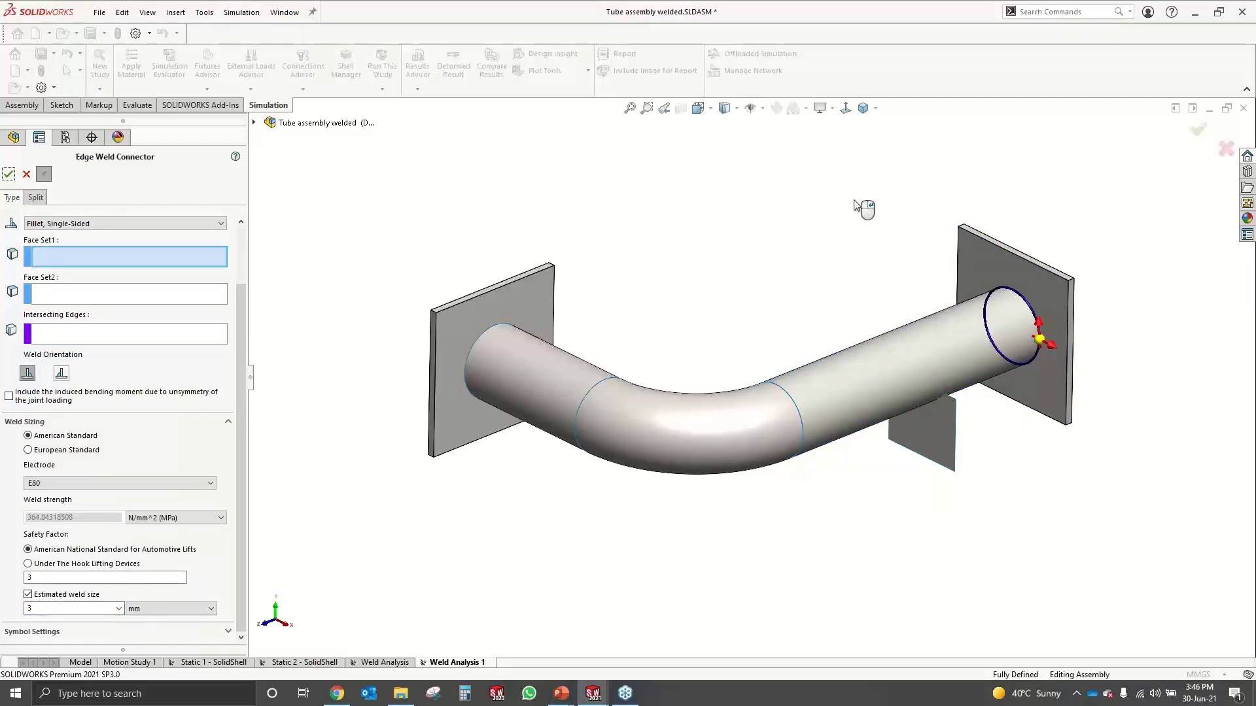
Add a double-sided fillet edge weld between the support's face and the long tube along the support's curved edge
click(102, 224)
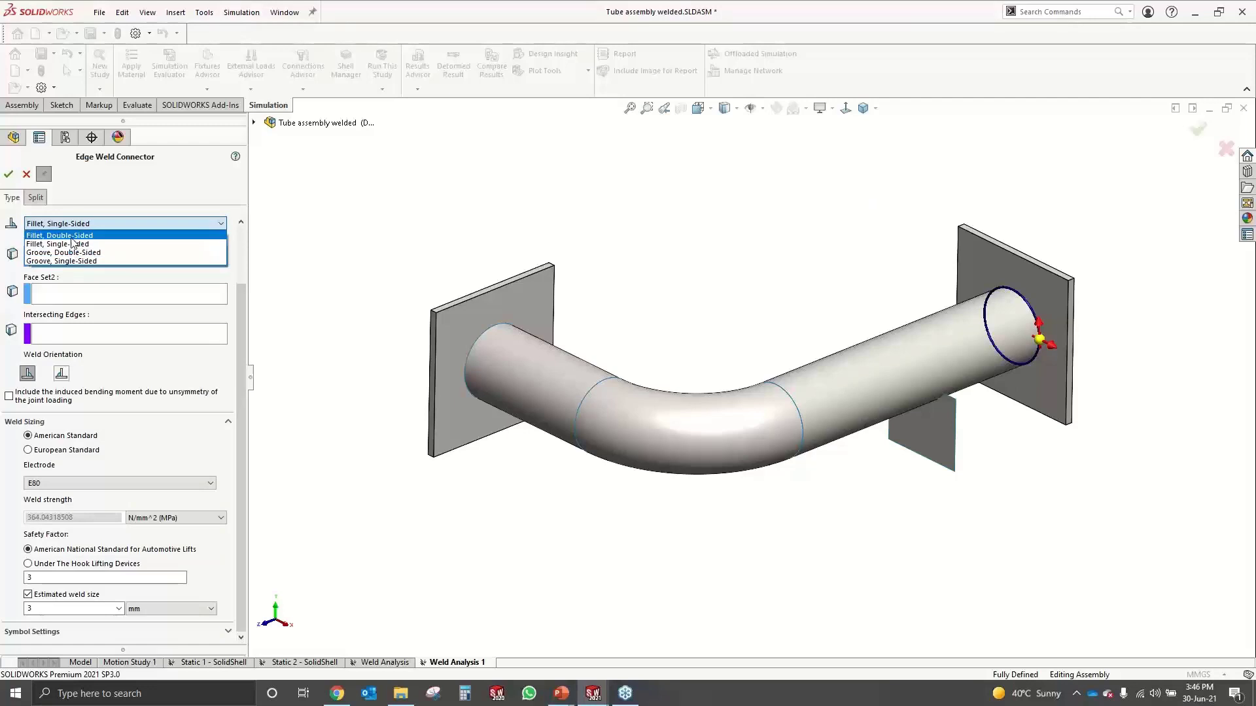
click(72, 237)
scroll(878, 395, down, 3)
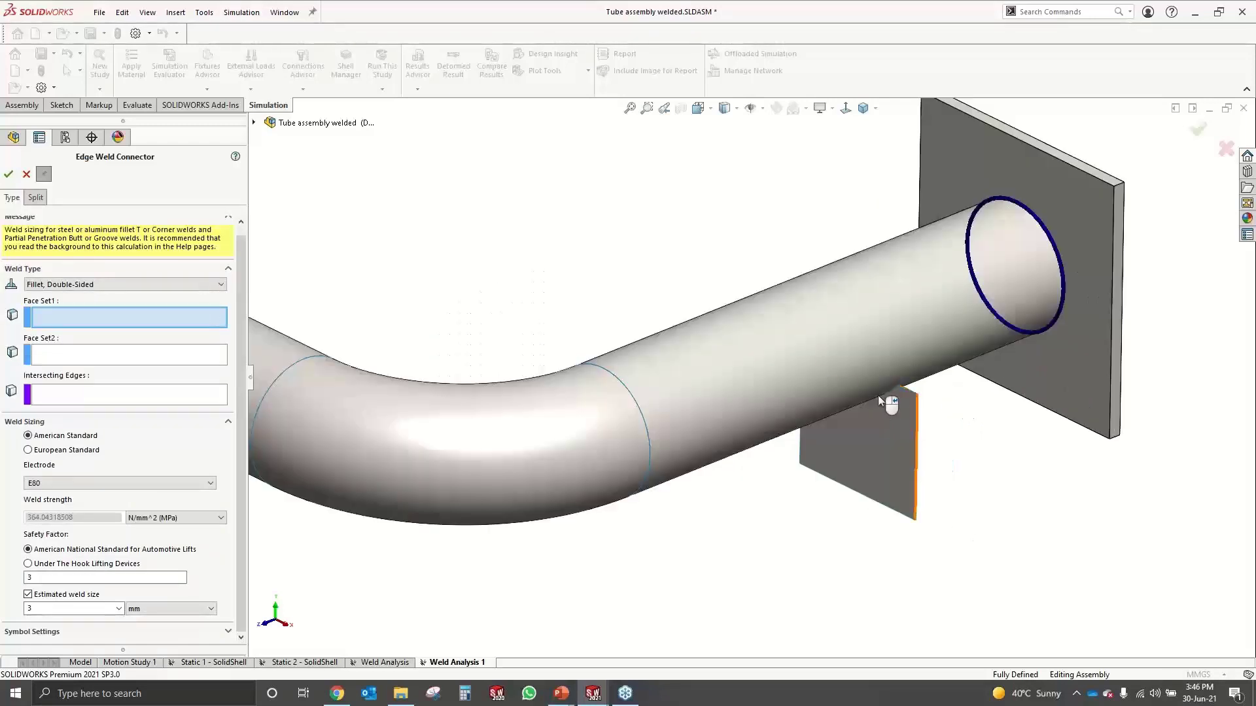
middle_drag(877, 395, 853, 348)
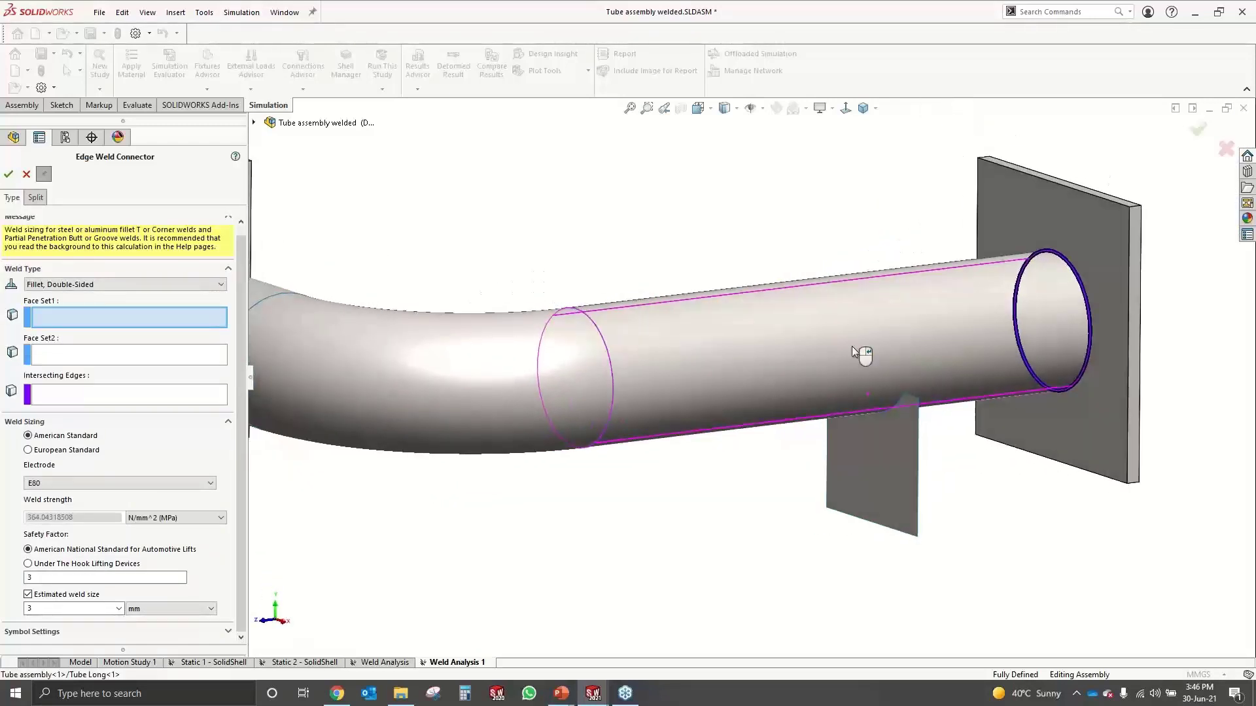
click(877, 447)
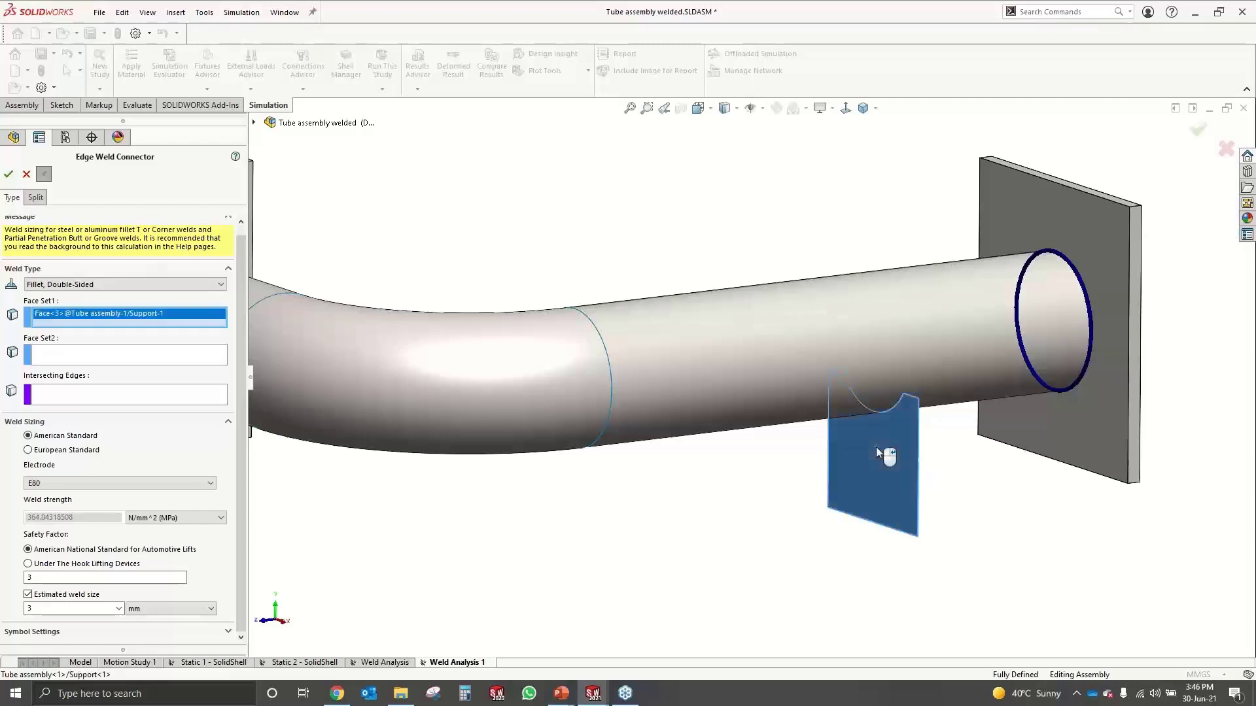
click(775, 410)
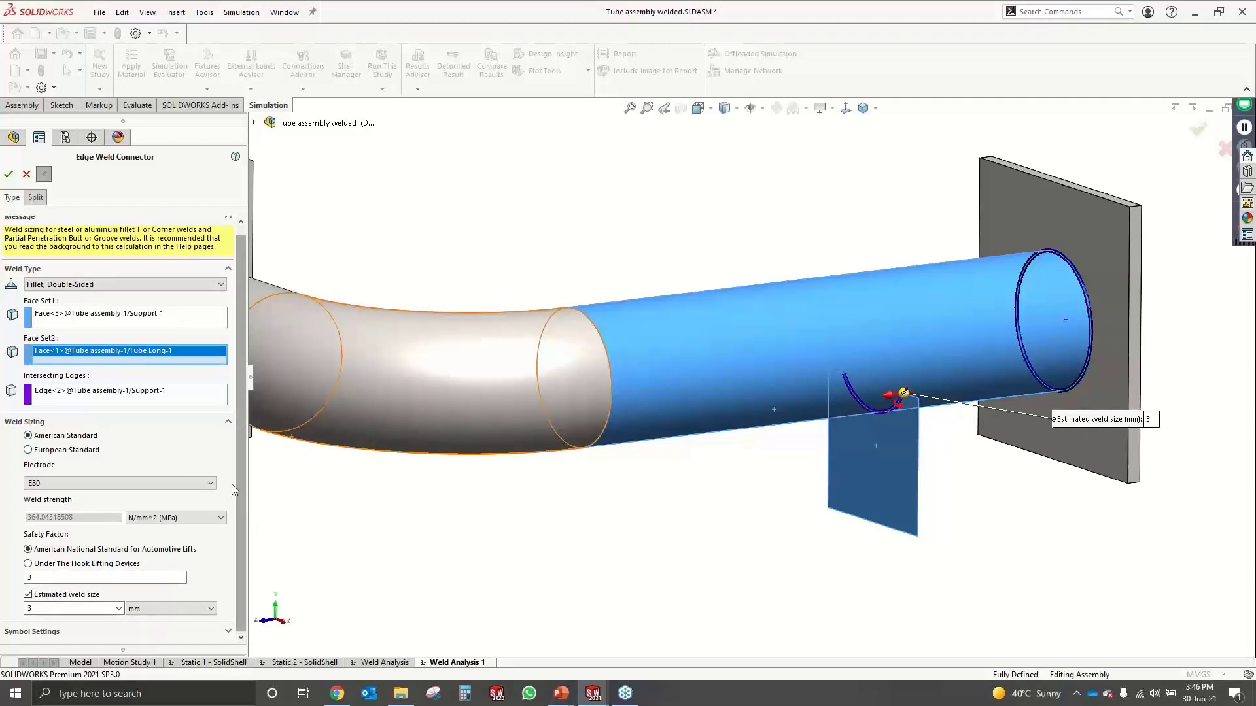
click(8, 175)
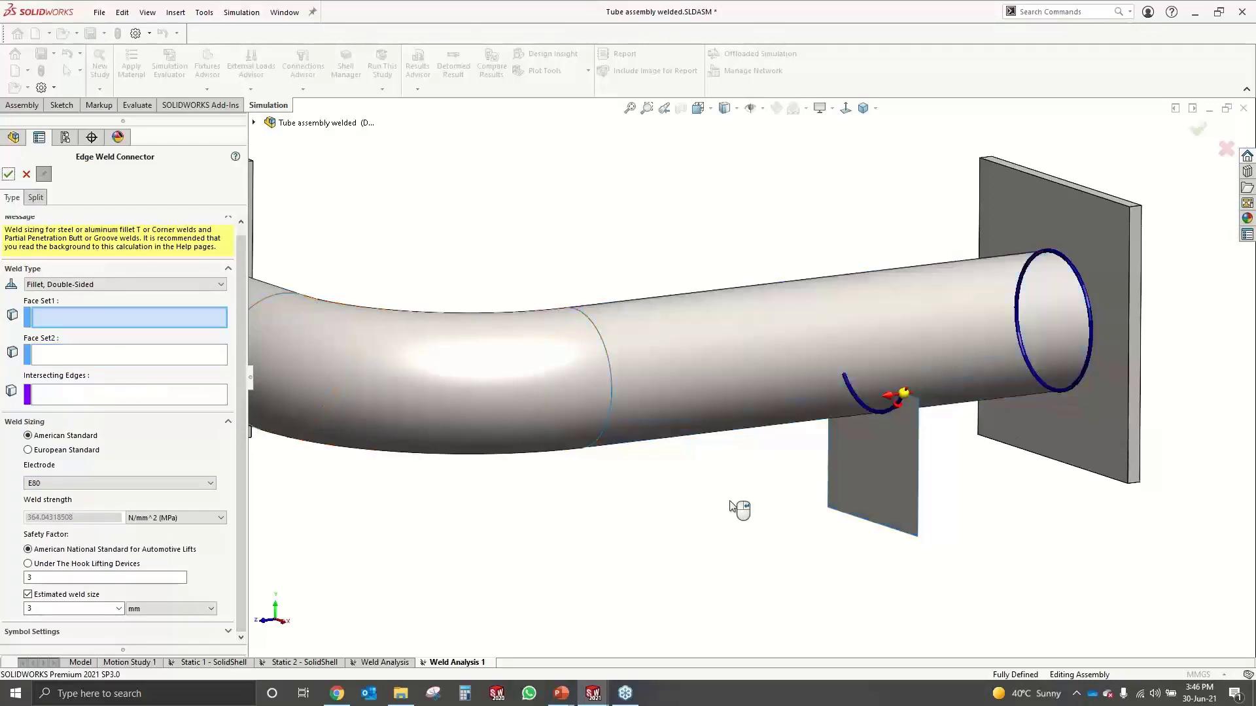
Add a single-sided groove edge weld between the long tube and the bend, using their shared circular edge
middle_drag(738, 510, 734, 465)
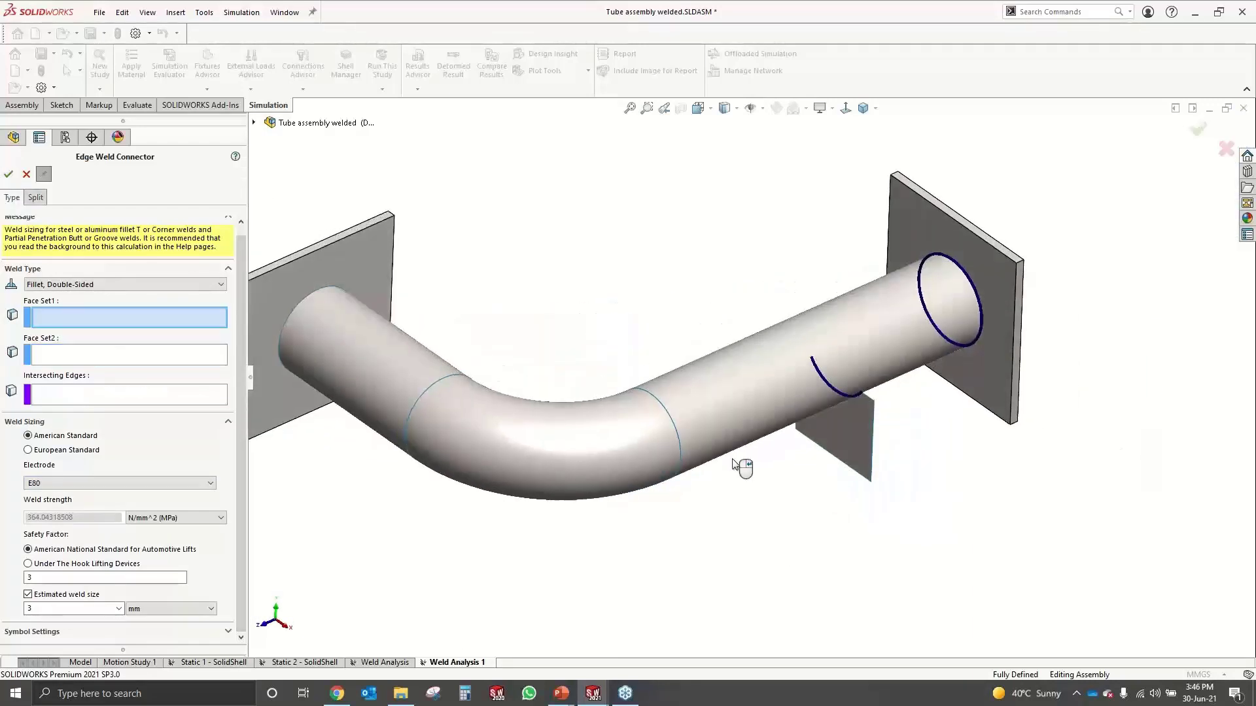
click(696, 419)
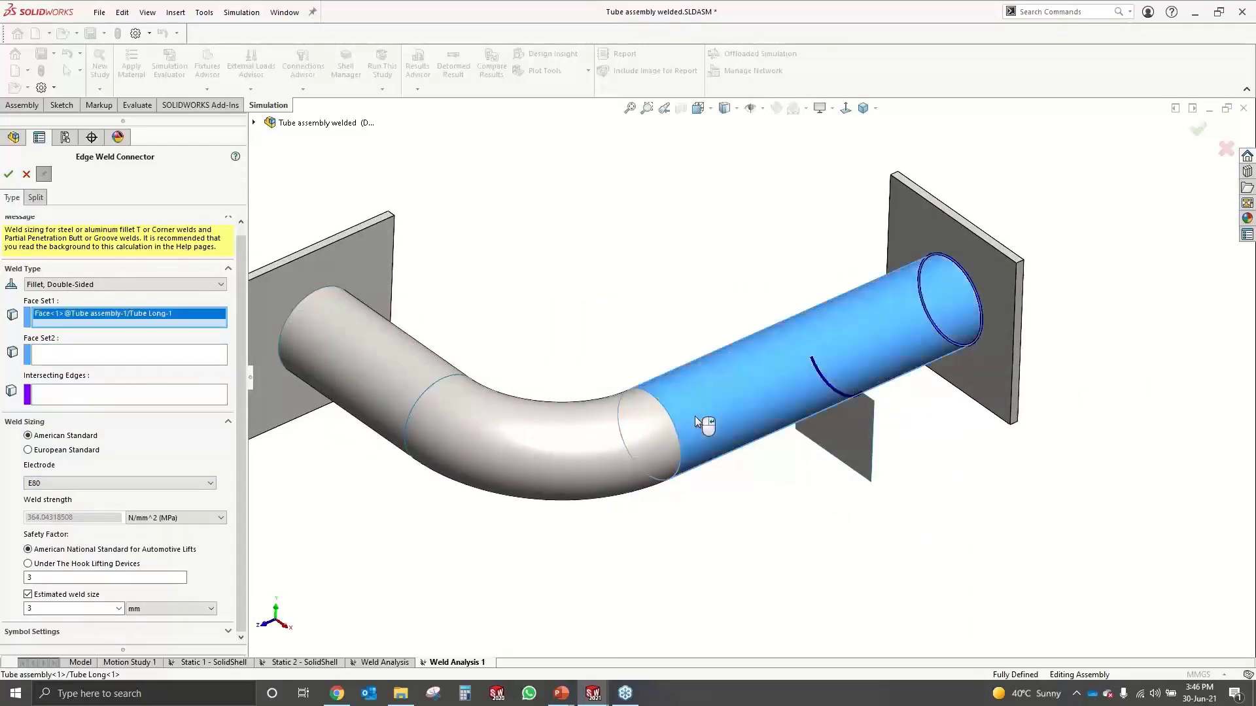
click(96, 286)
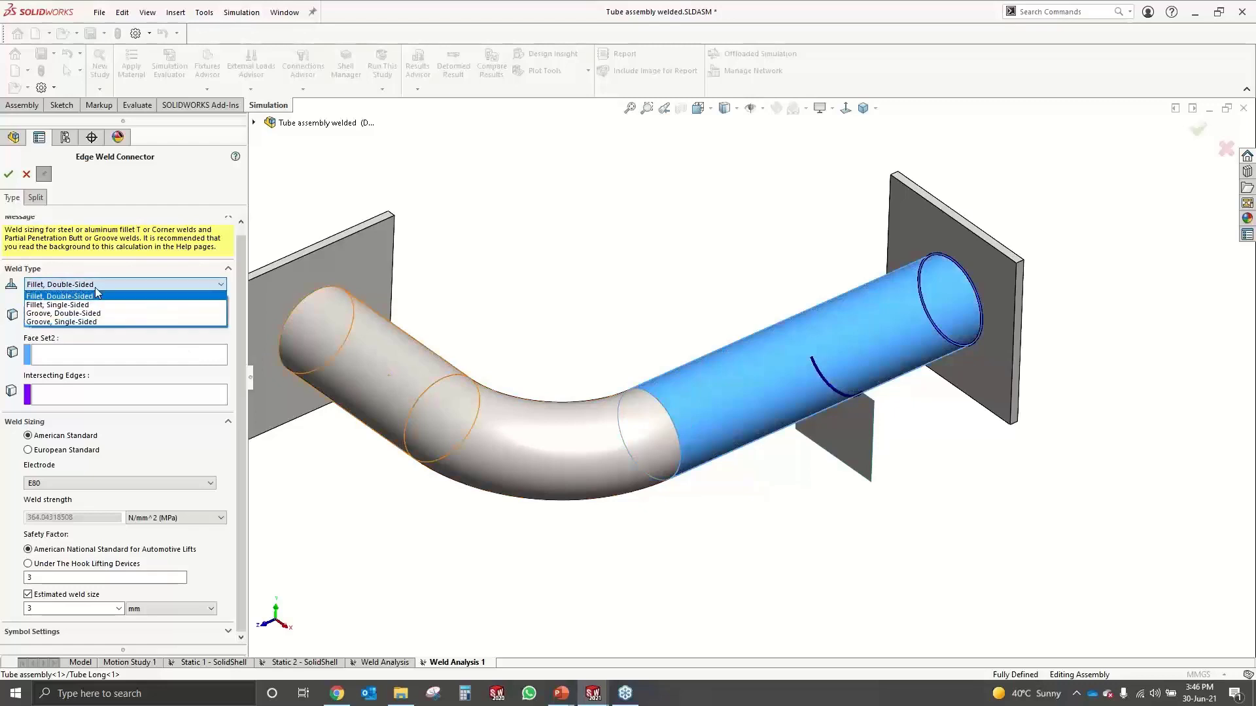
click(75, 321)
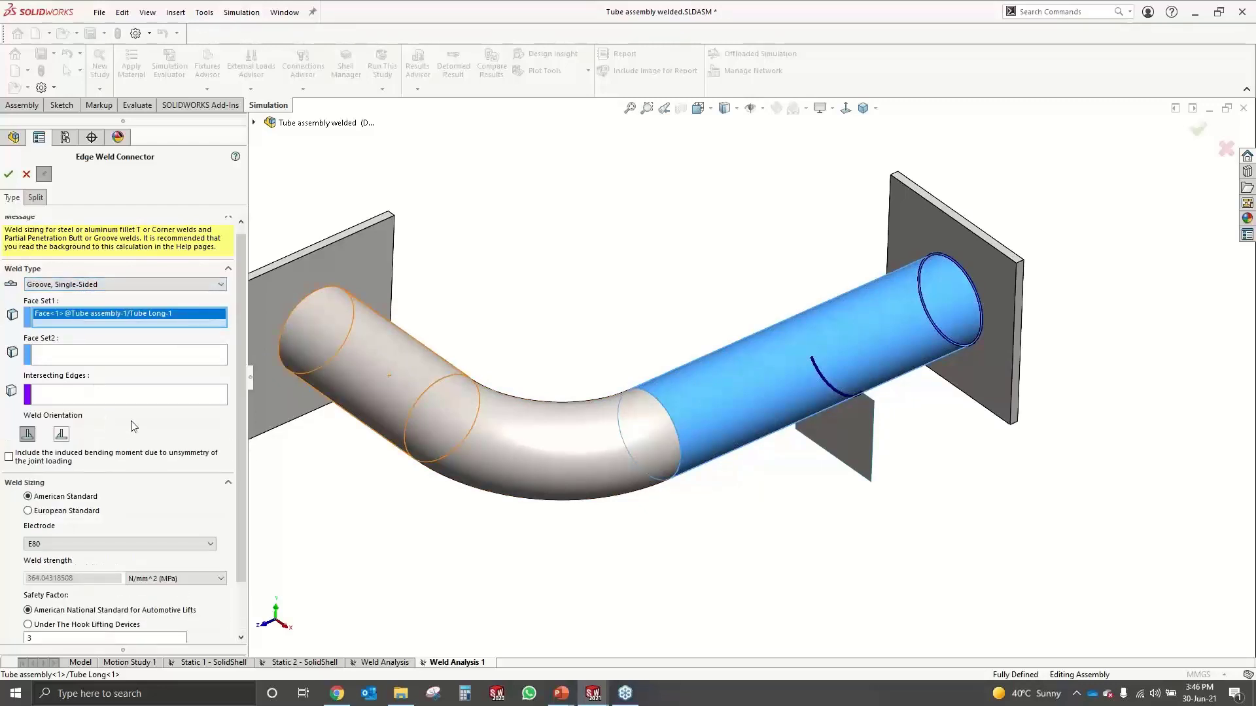
click(169, 361)
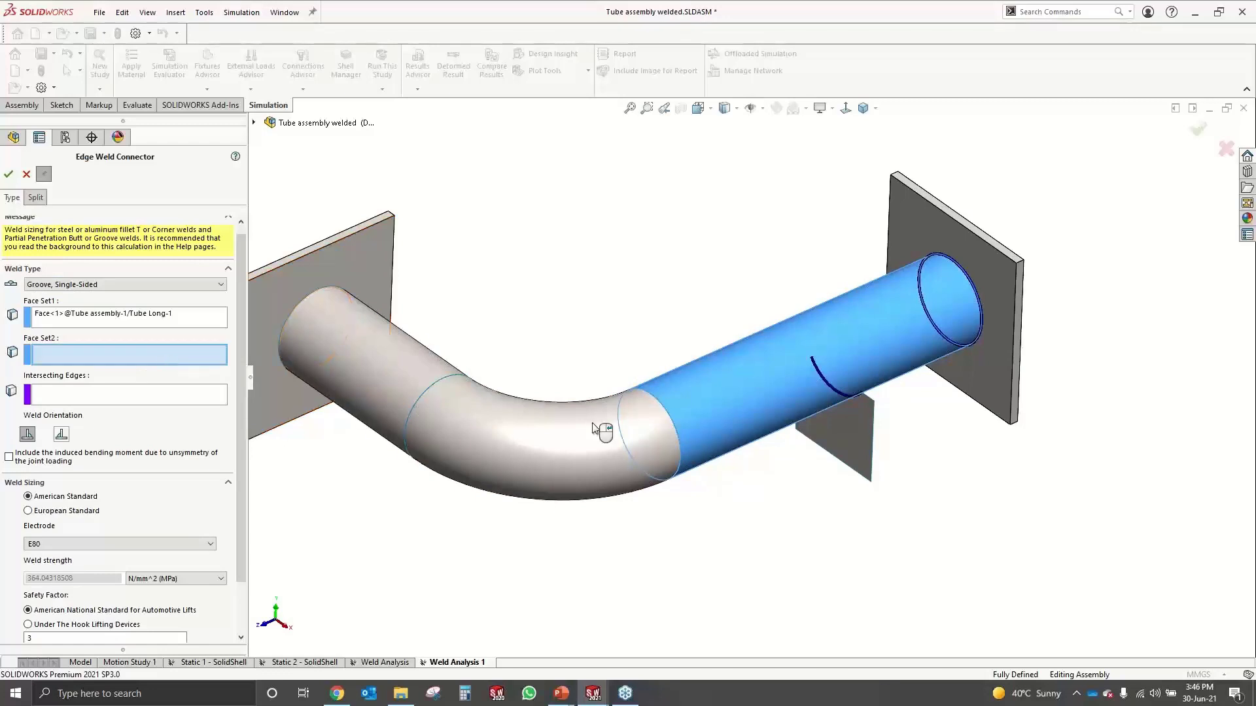
click(592, 440)
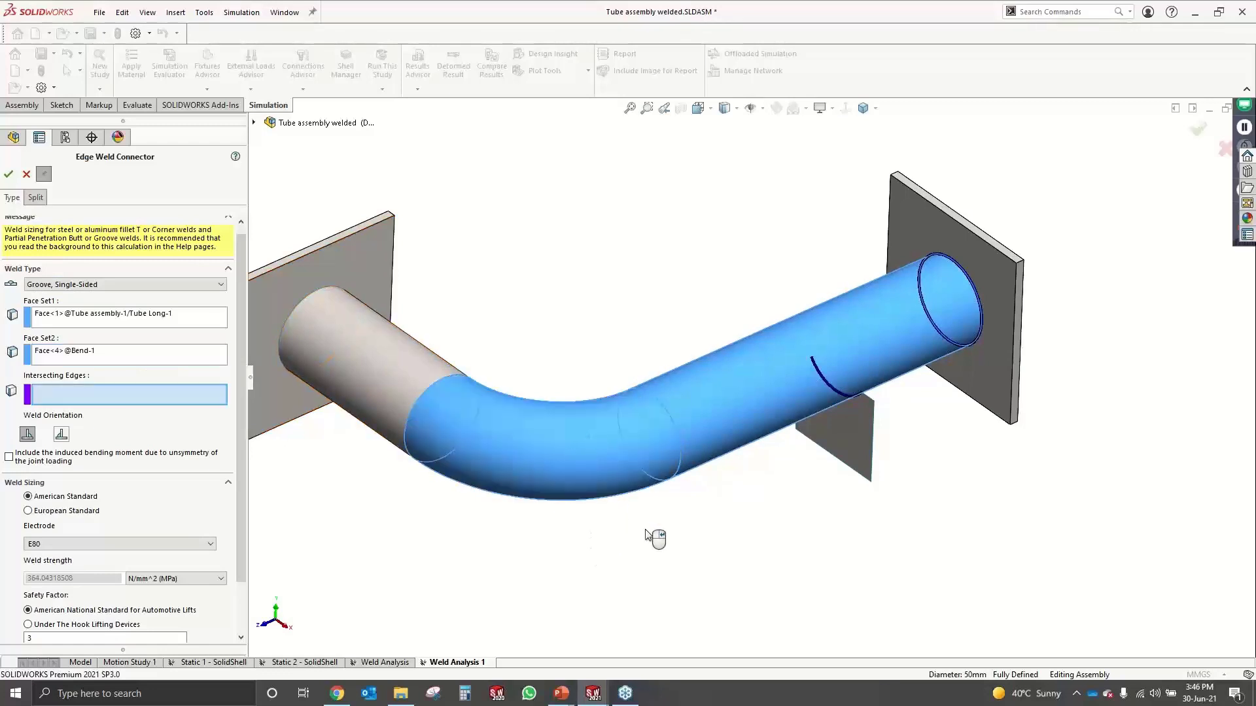
click(681, 471)
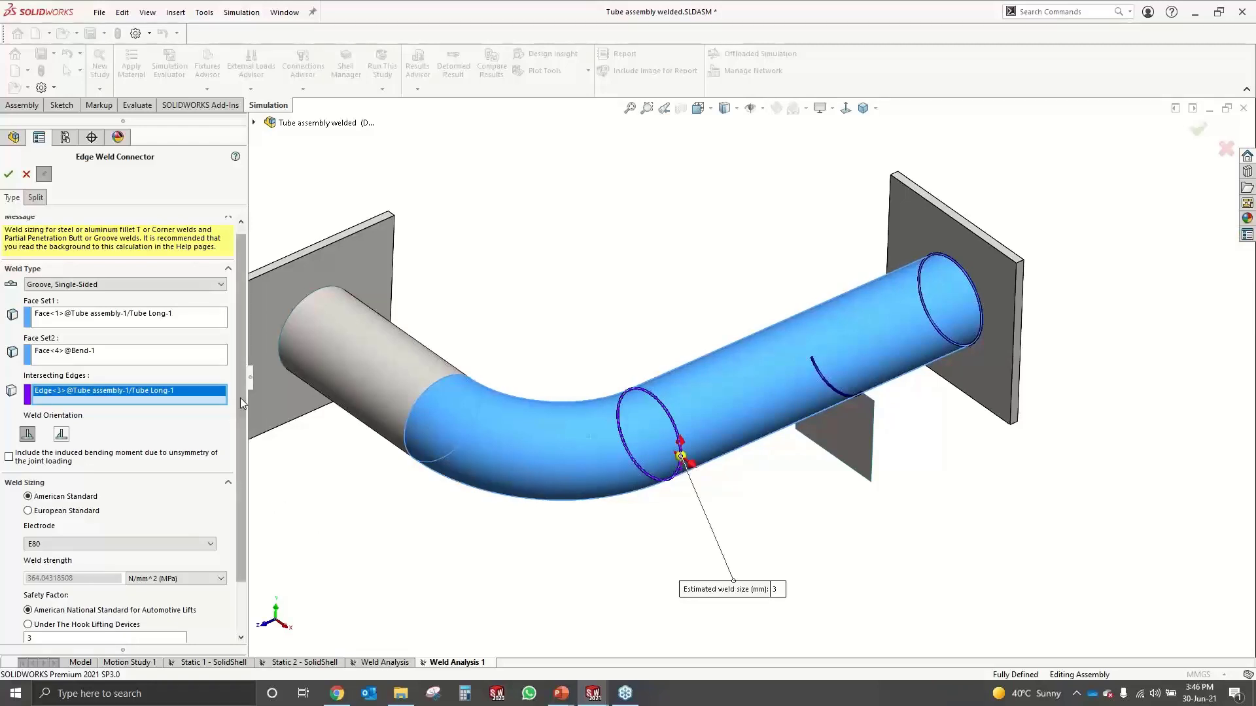
drag(241, 398, 239, 449)
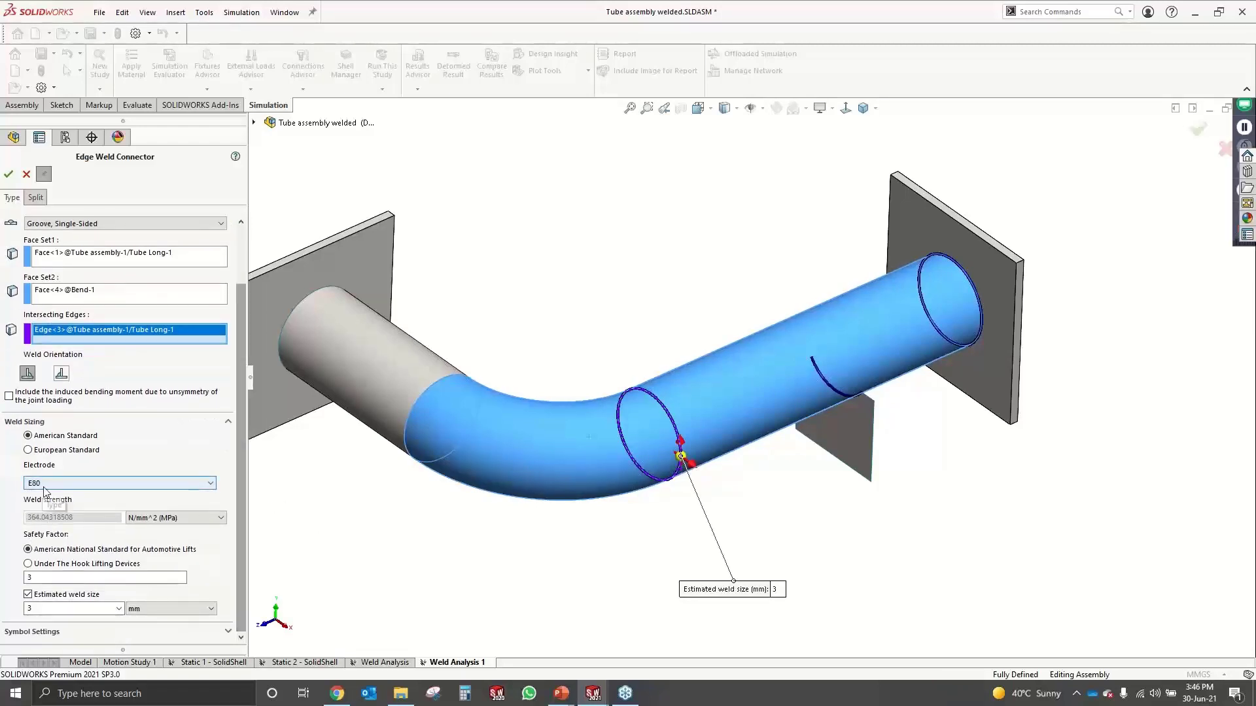
click(6, 175)
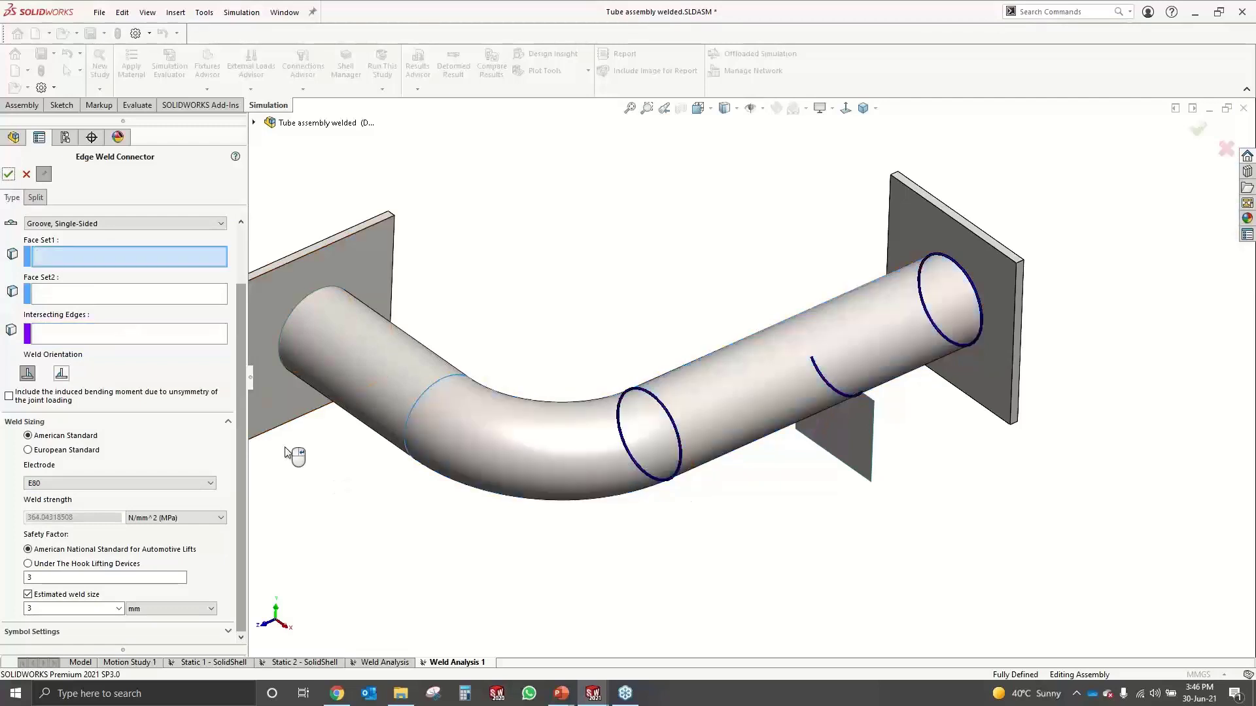
Add a single-sided groove edge weld between the short tube and the bend, using the short tube's end edge
click(449, 434)
click(387, 390)
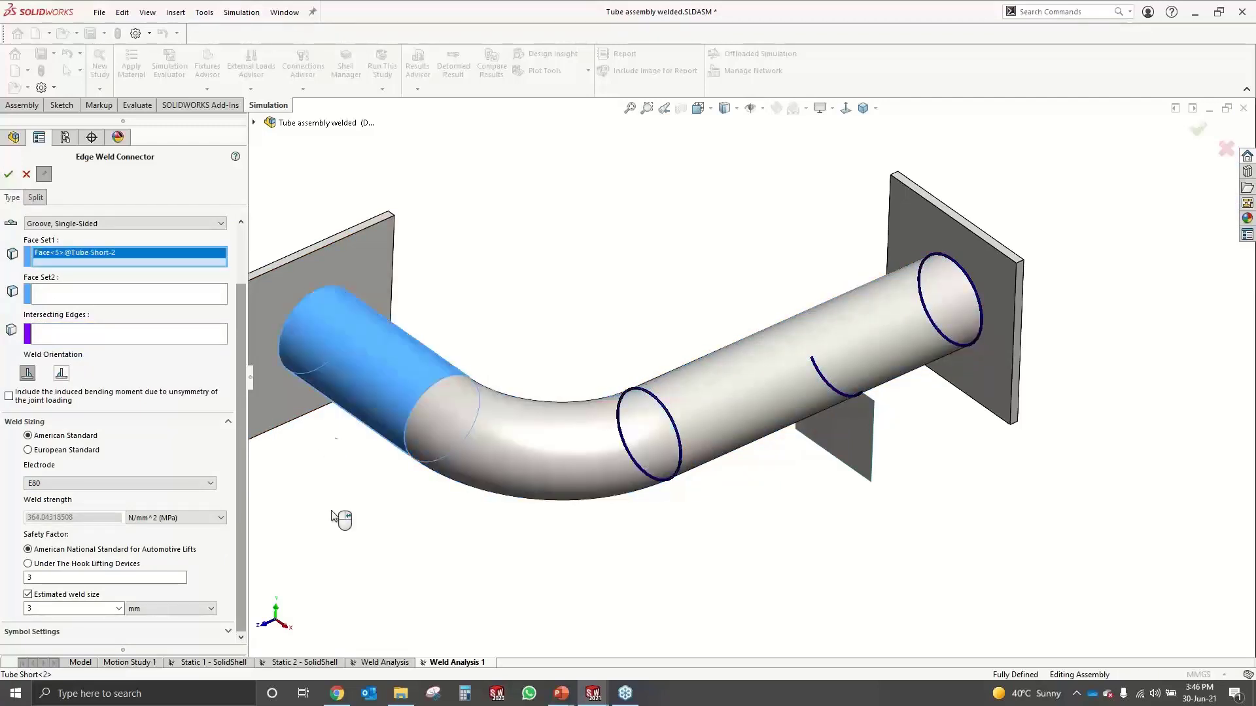
click(425, 451)
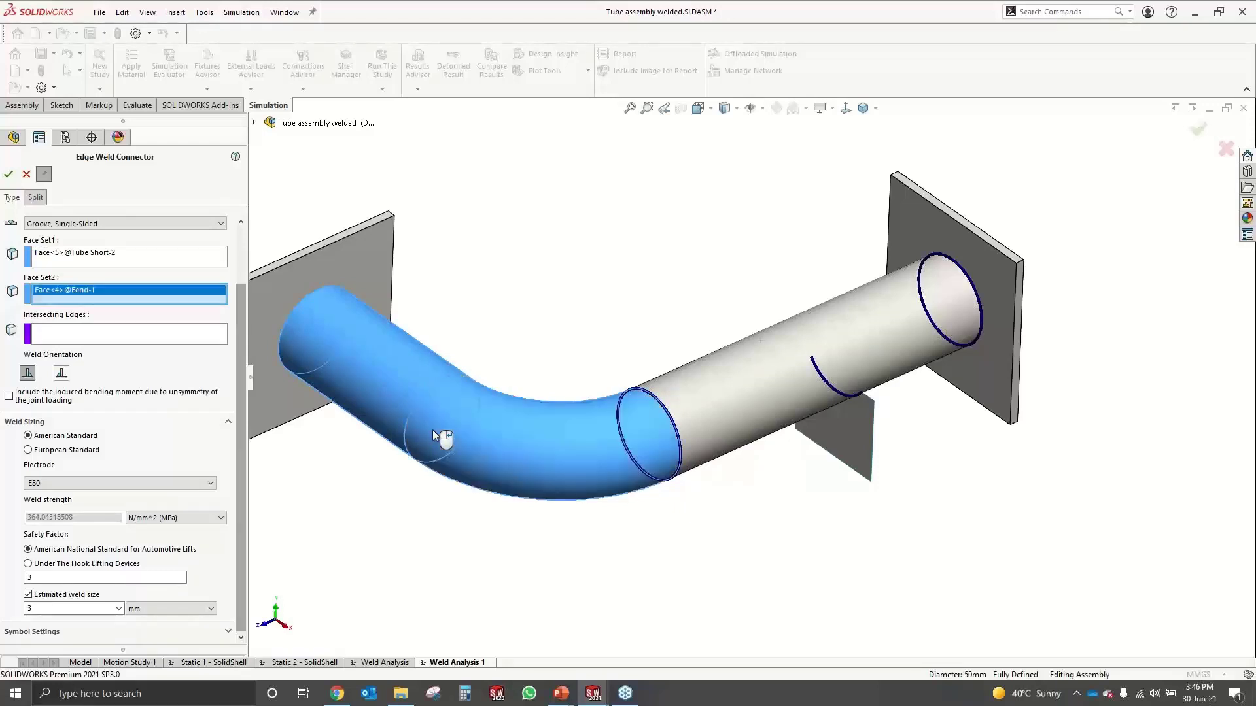
click(409, 458)
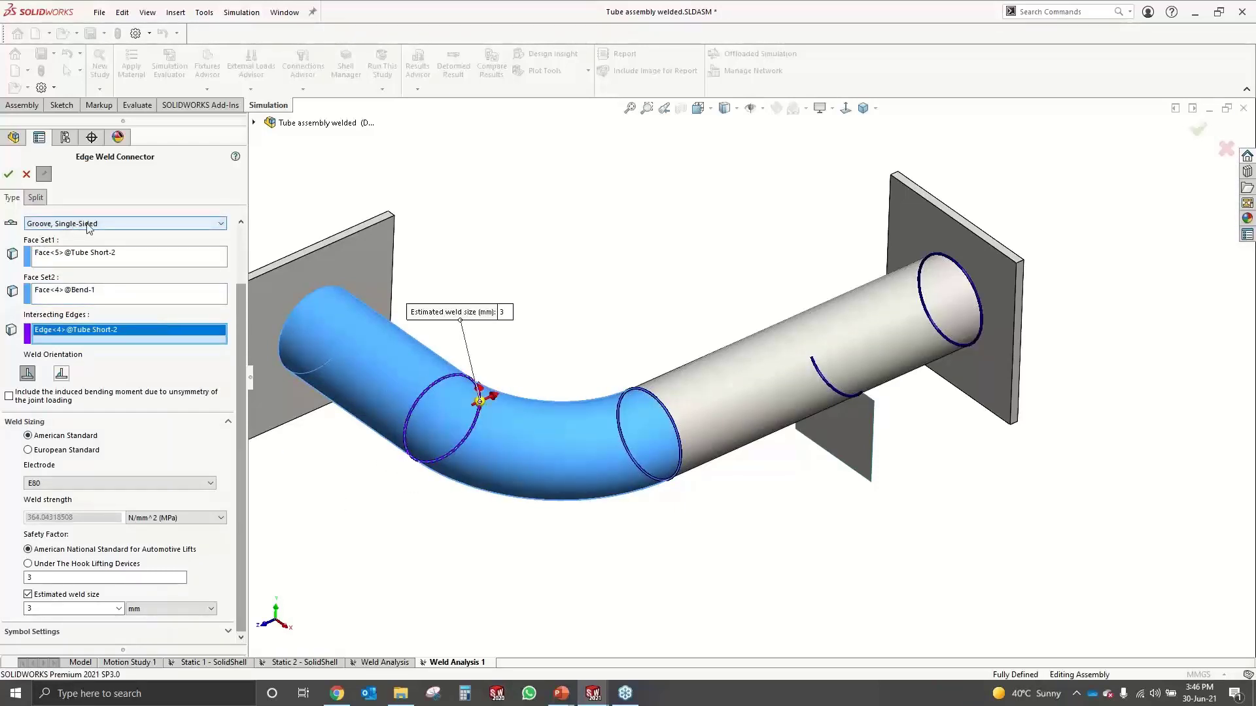
click(8, 174)
key(f)
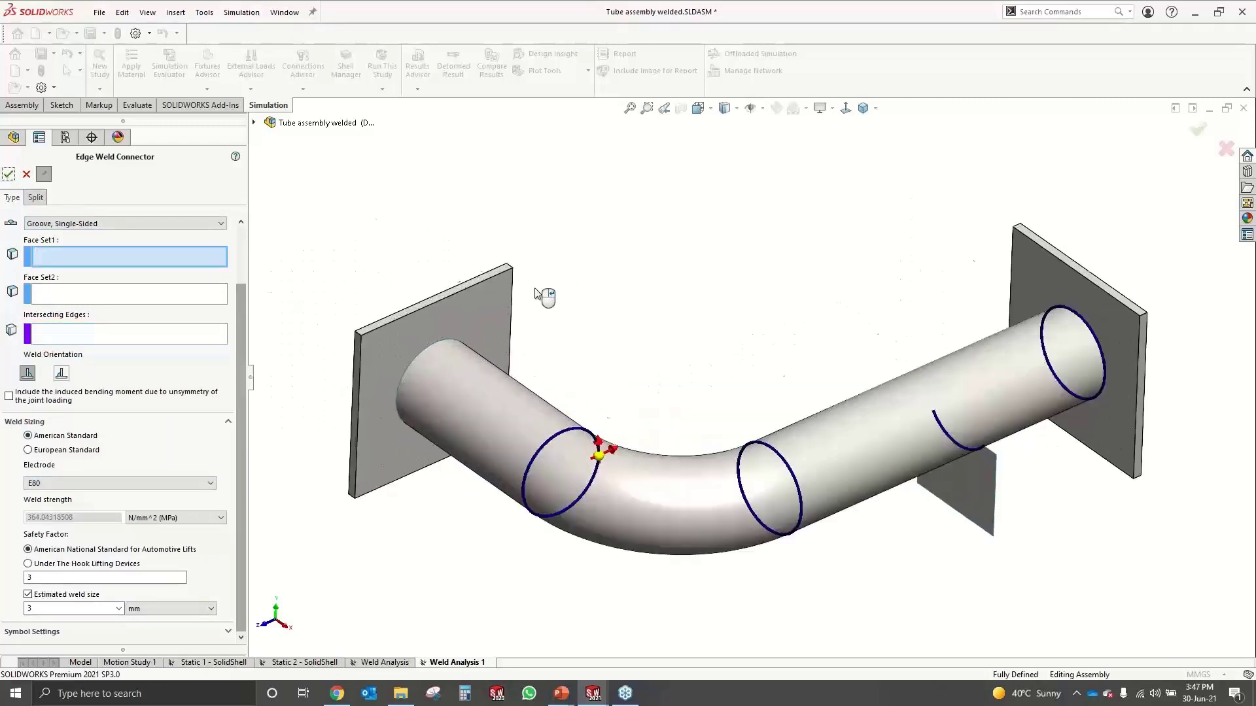
Add a single-sided fillet edge weld between the short tube and its end plate, and finish defining edge weld connectors
click(68, 224)
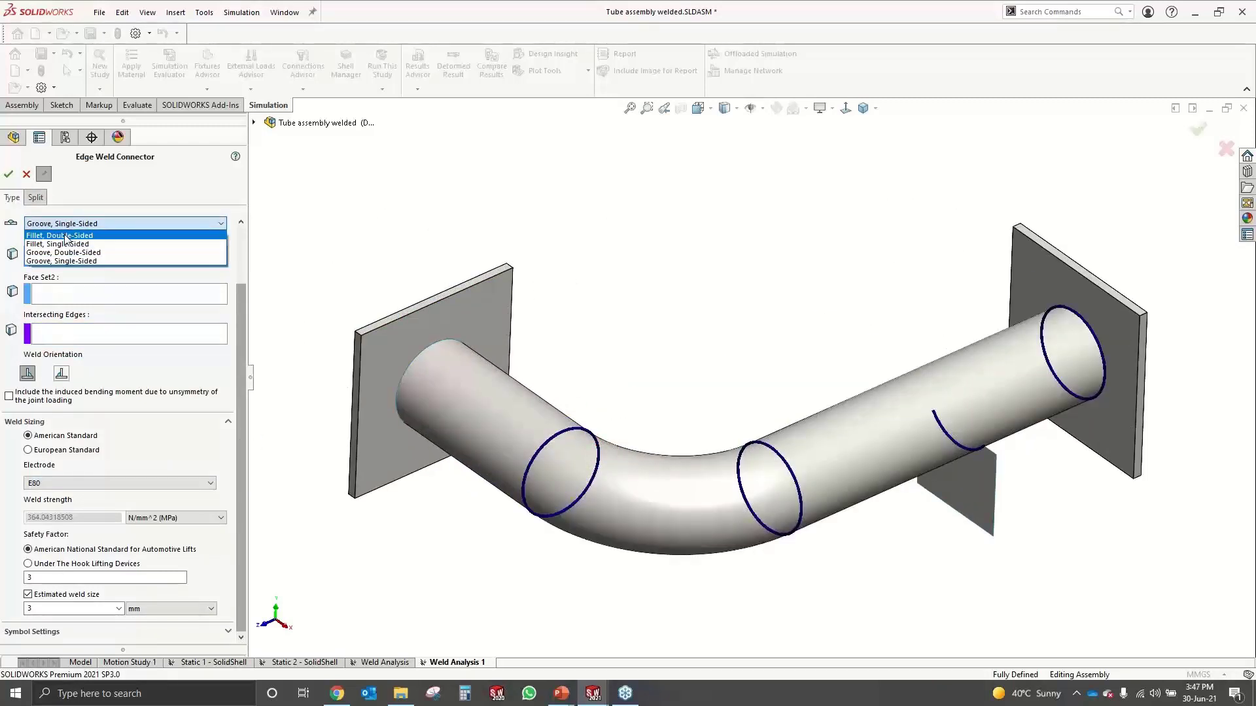
click(68, 245)
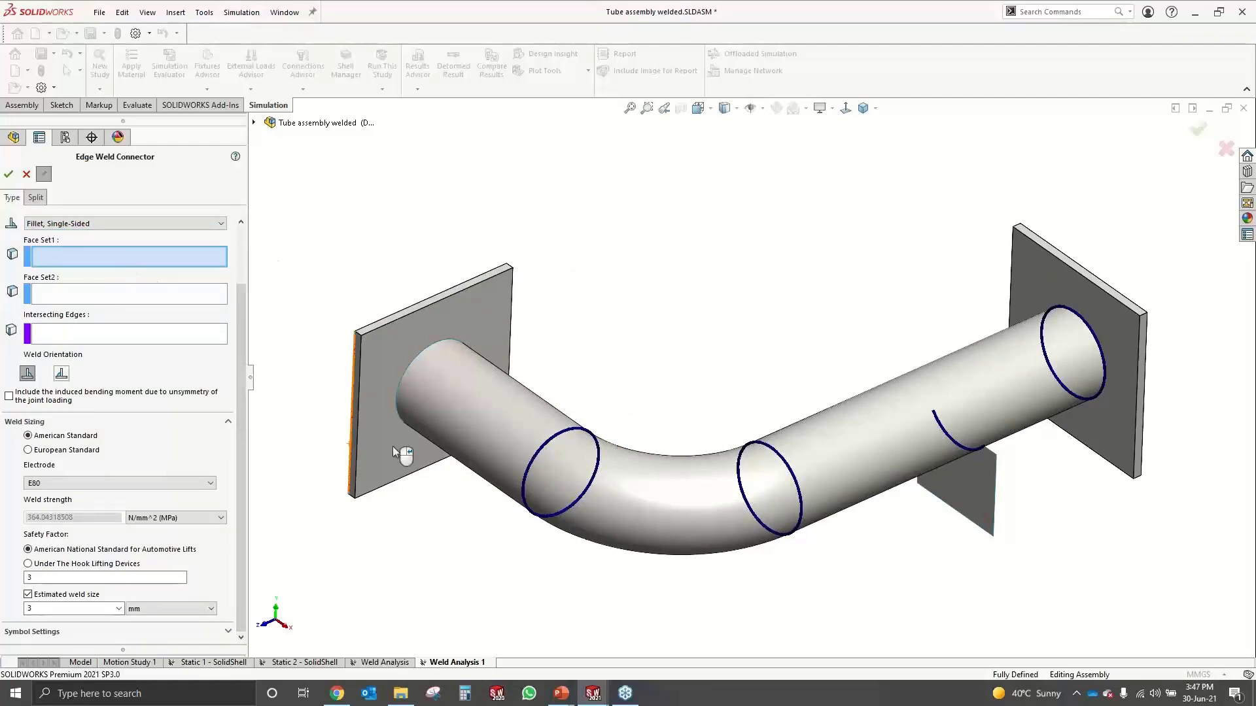
click(476, 425)
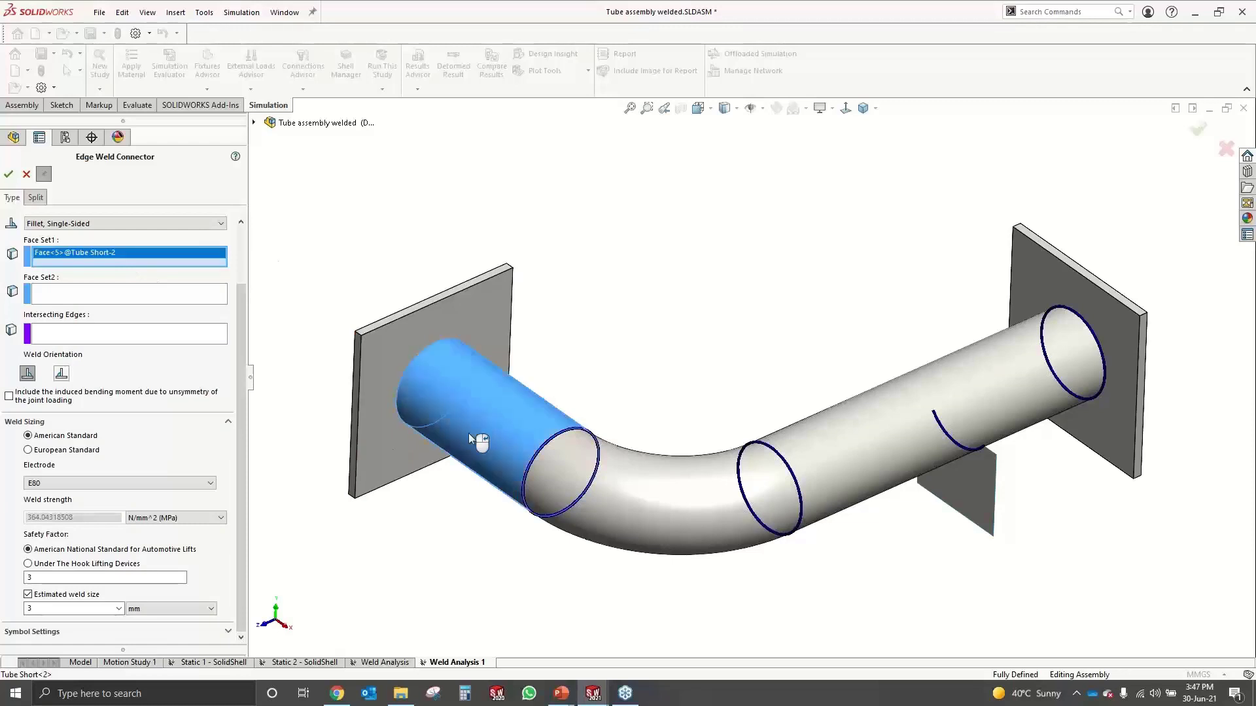
click(397, 465)
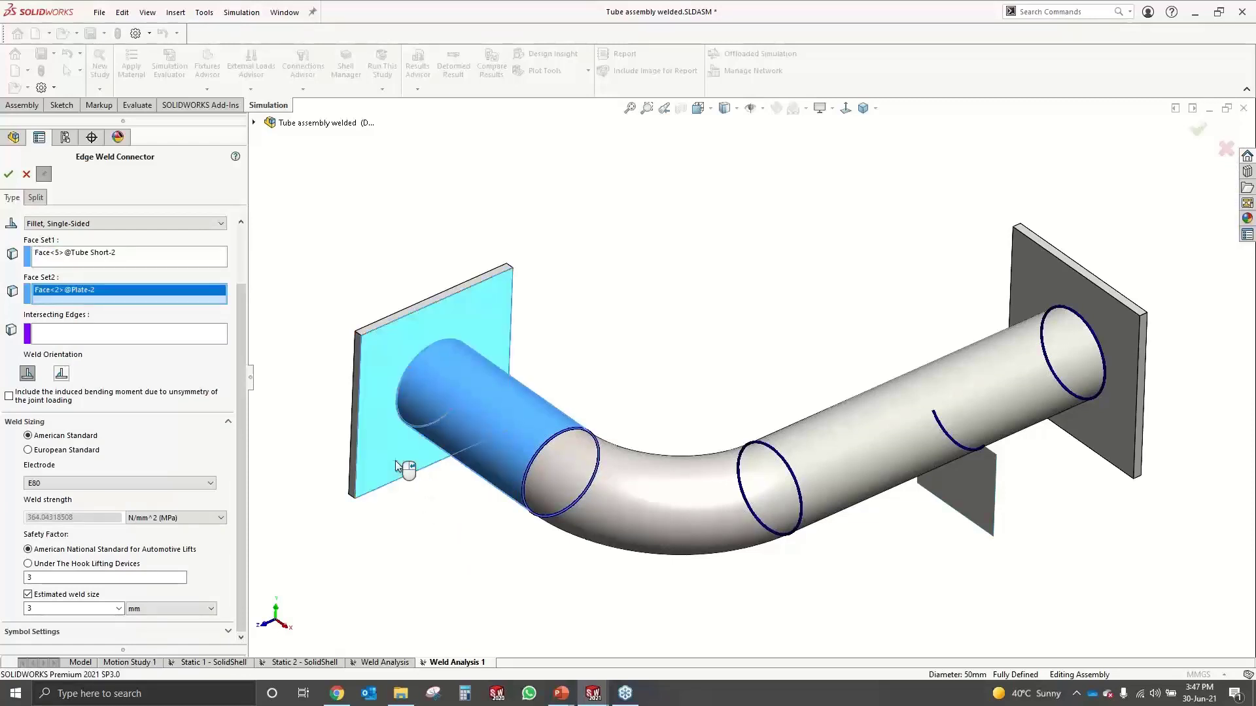
click(104, 337)
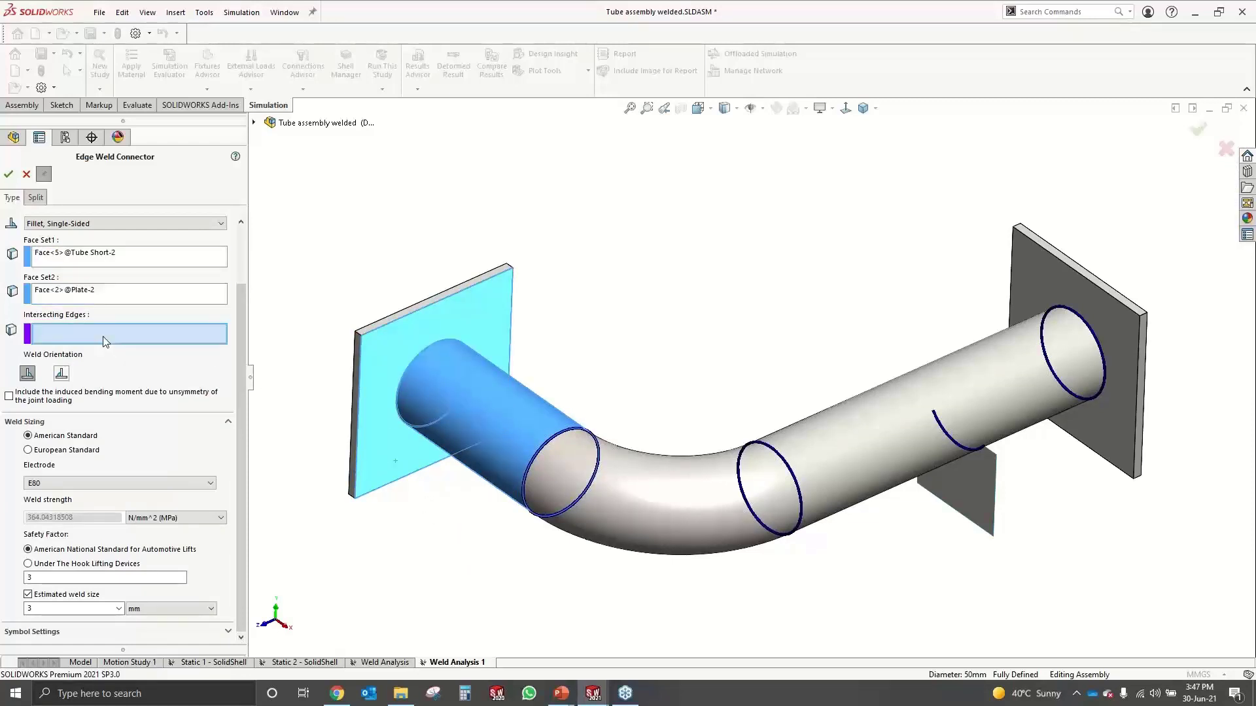
click(410, 367)
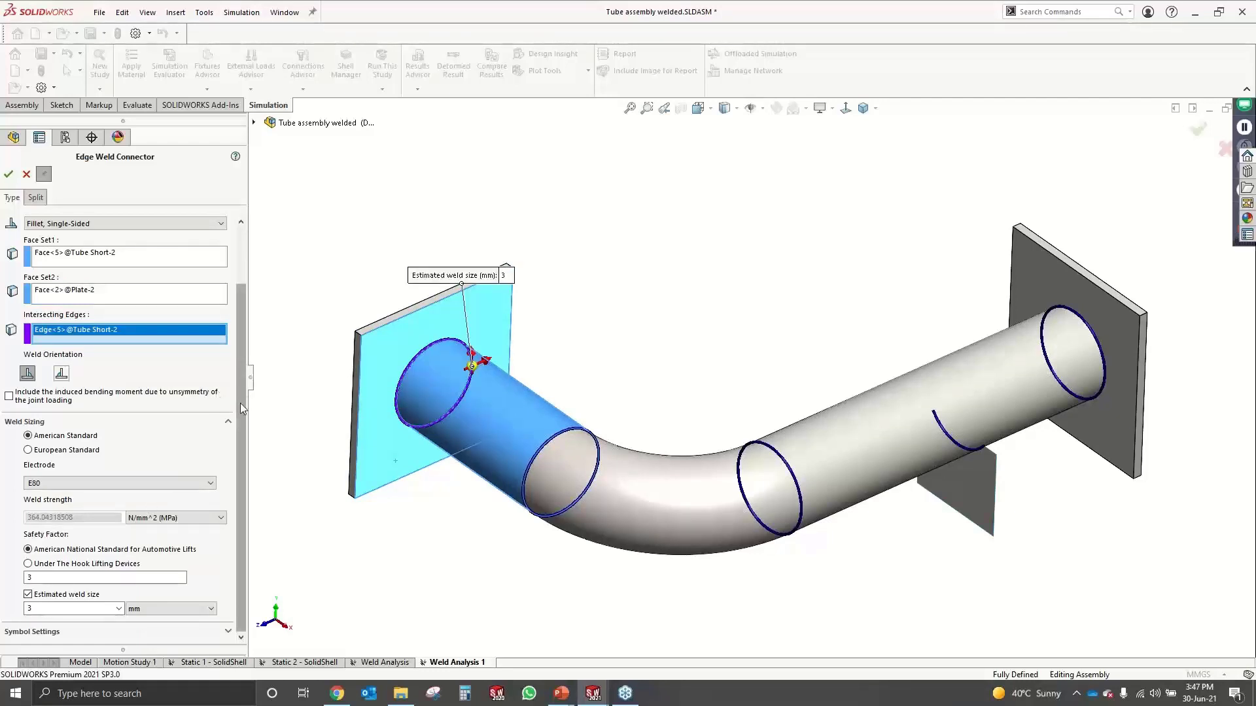
click(9, 175)
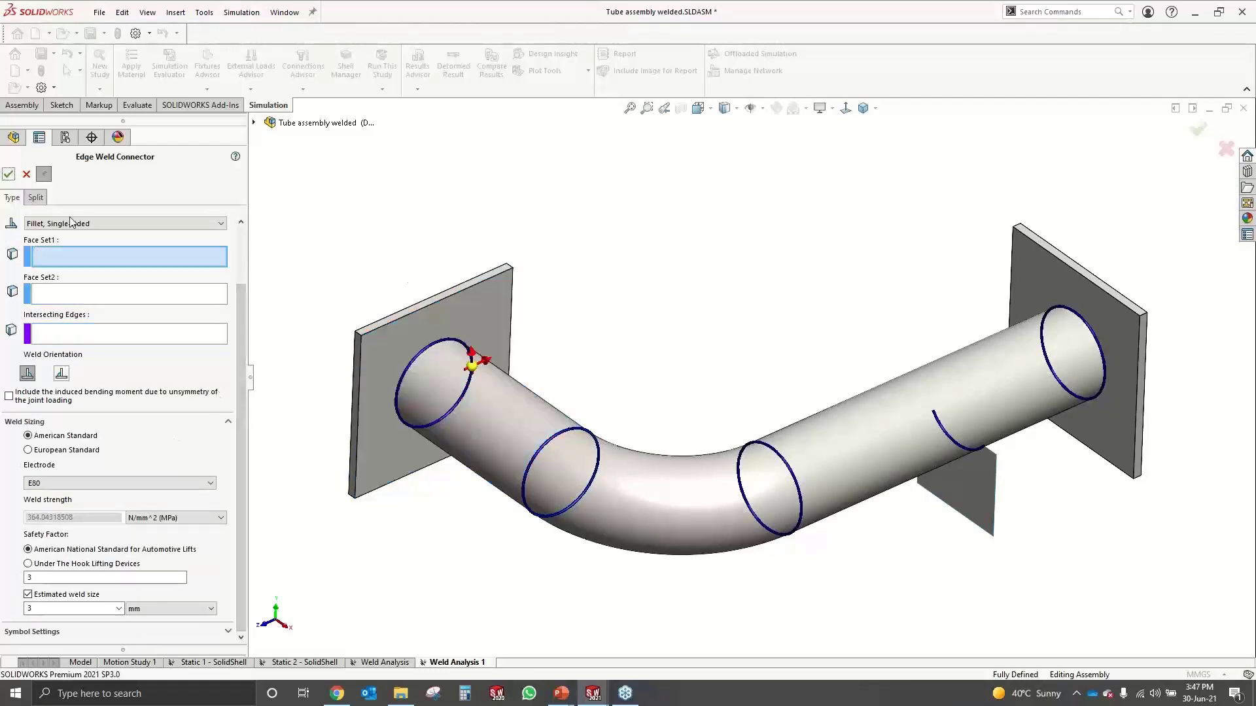
click(26, 175)
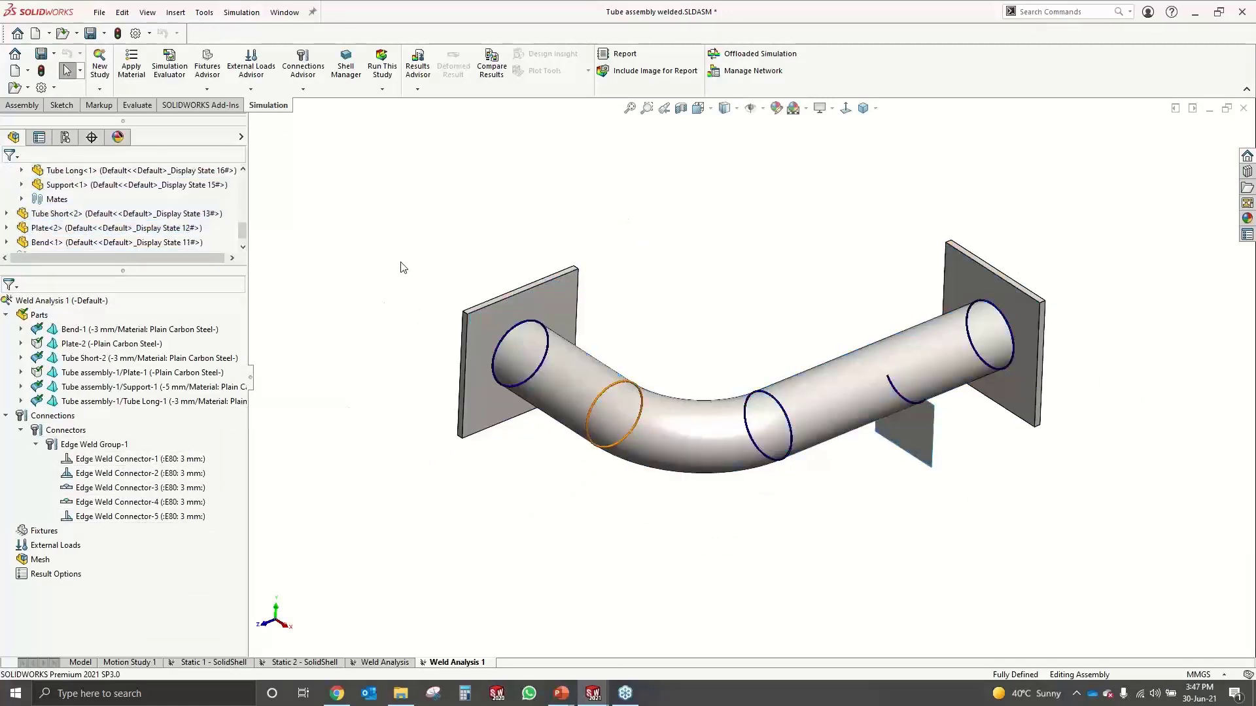
Try to run the weld analysis study without any fixtures defined
click(383, 65)
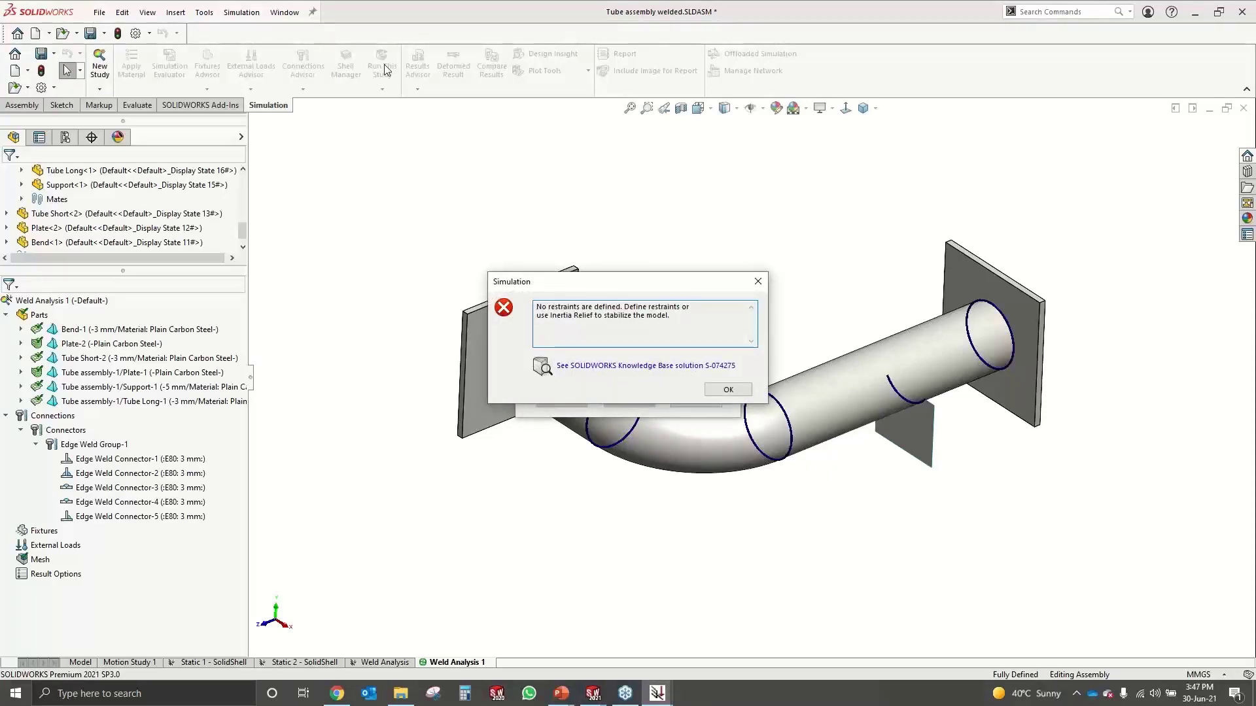
click(722, 391)
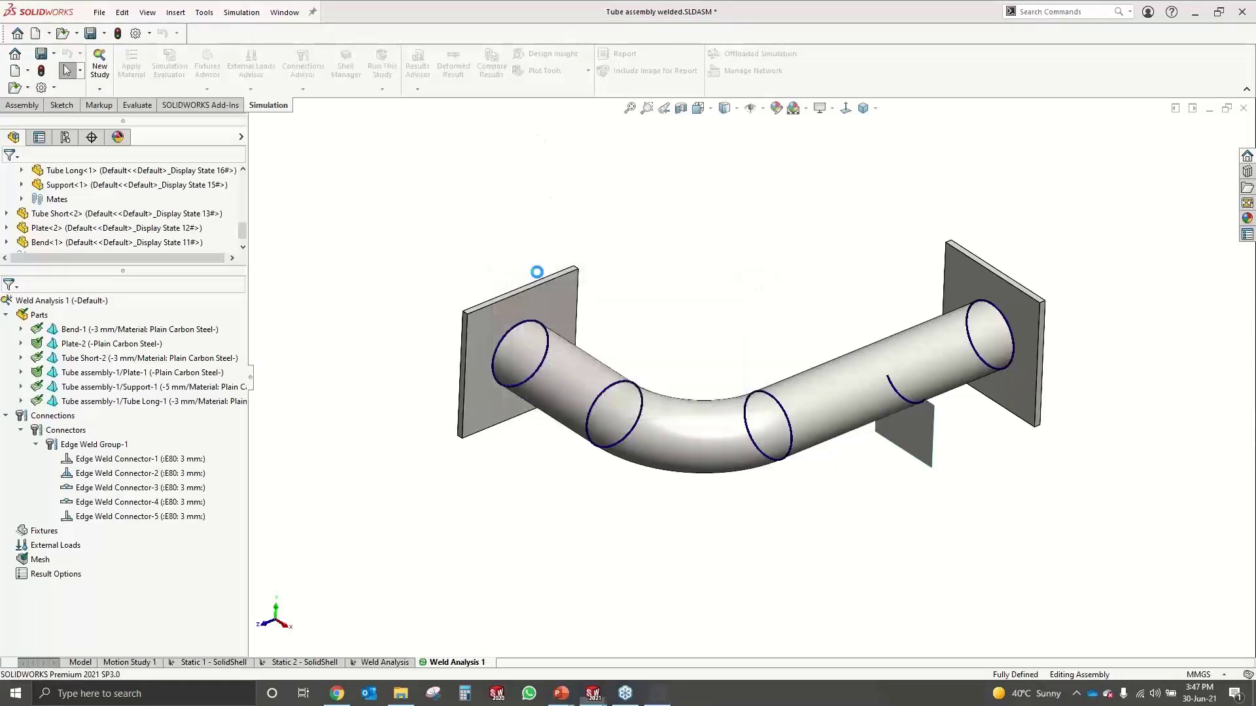
click(692, 376)
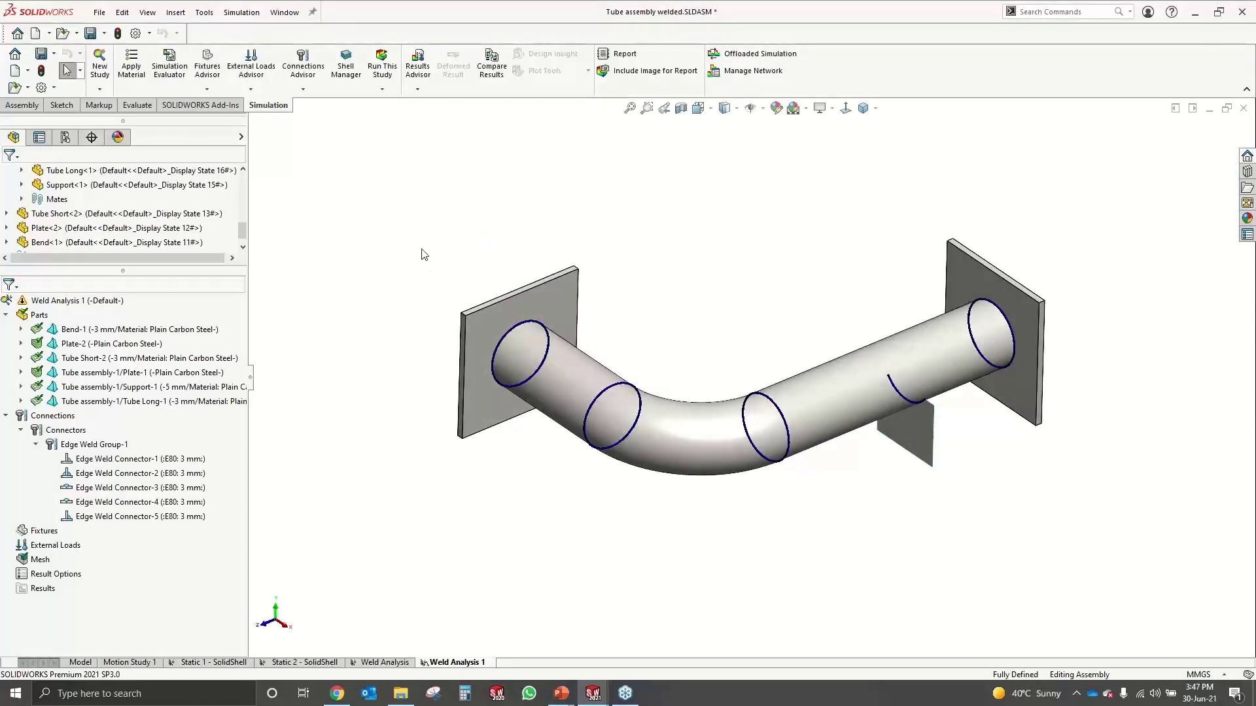
Apply a Fixed Geometry fixture to the outer face of the plate at the long tube's end
right_click(38, 531)
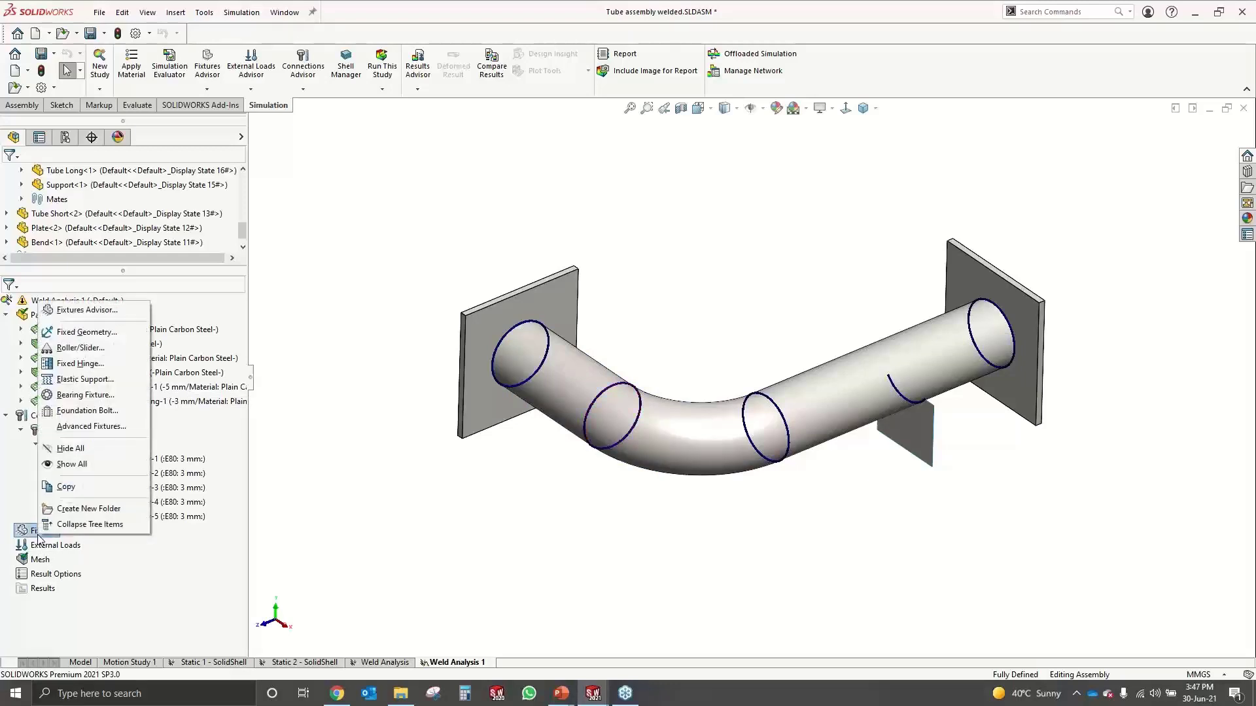
click(87, 333)
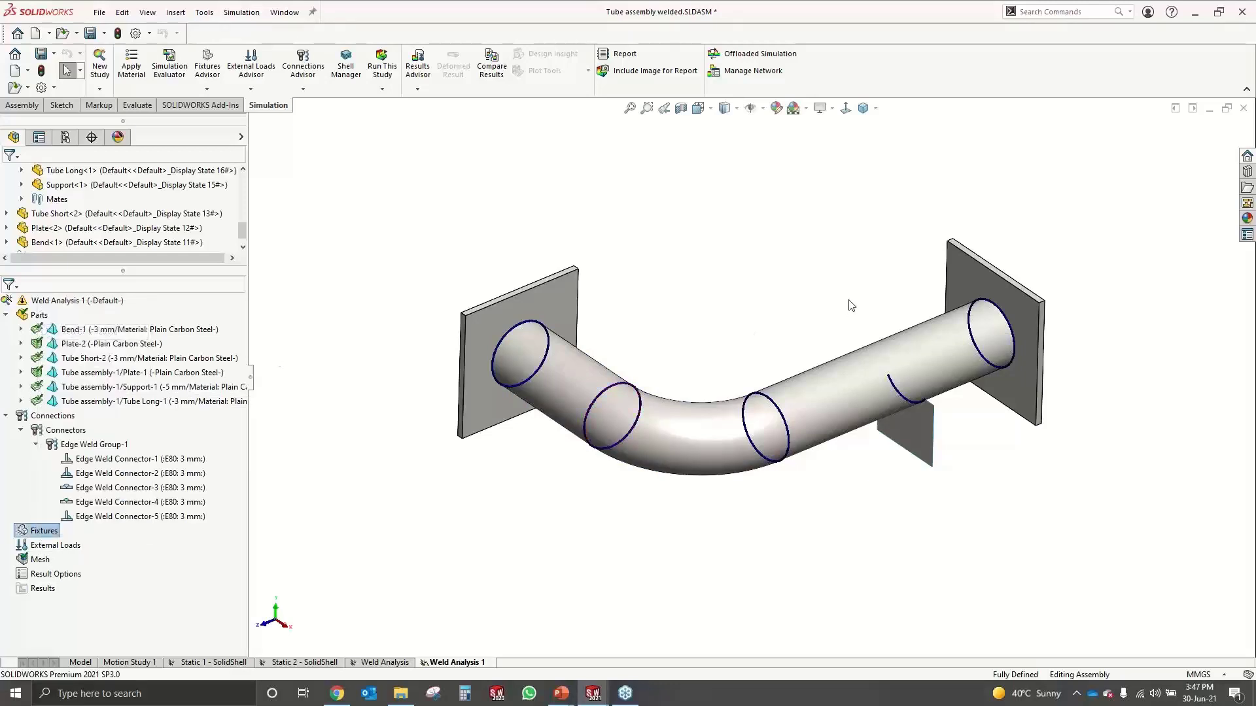
middle_drag(712, 299, 883, 366)
click(955, 380)
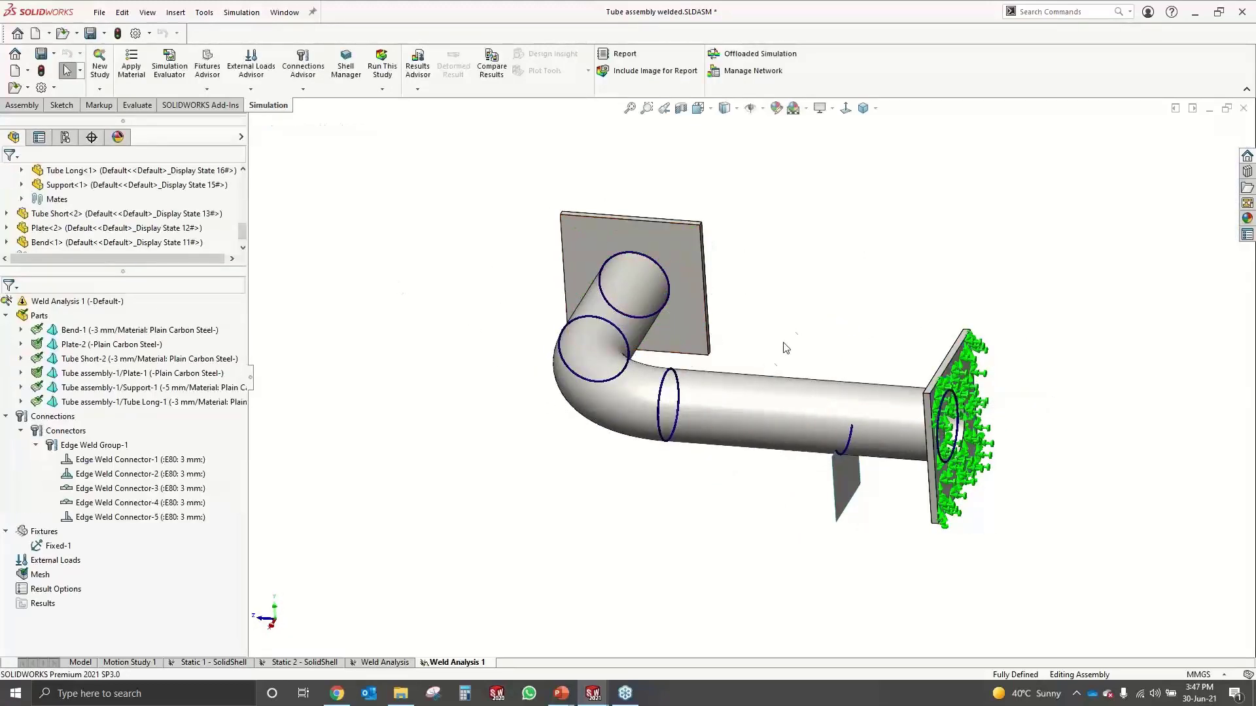
Add a gravity load of 9.81 m/s^2 normal to the Top Plane
middle_drag(784, 344, 868, 346)
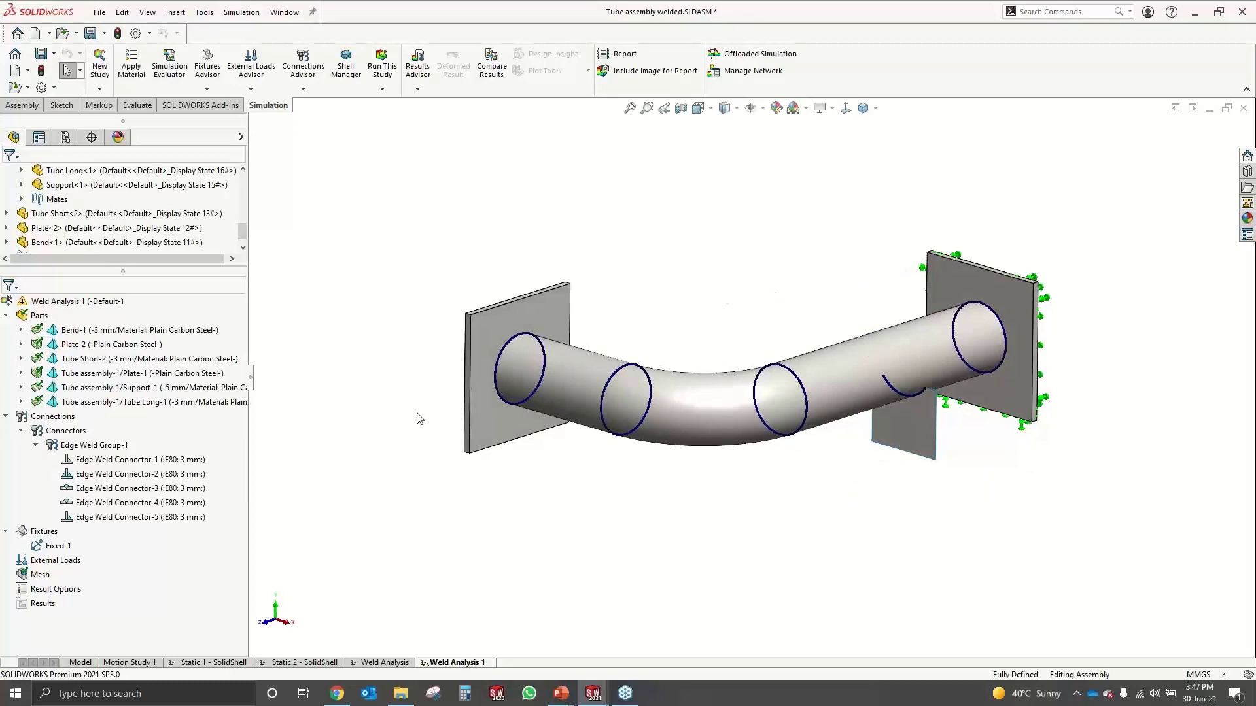
right_click(66, 568)
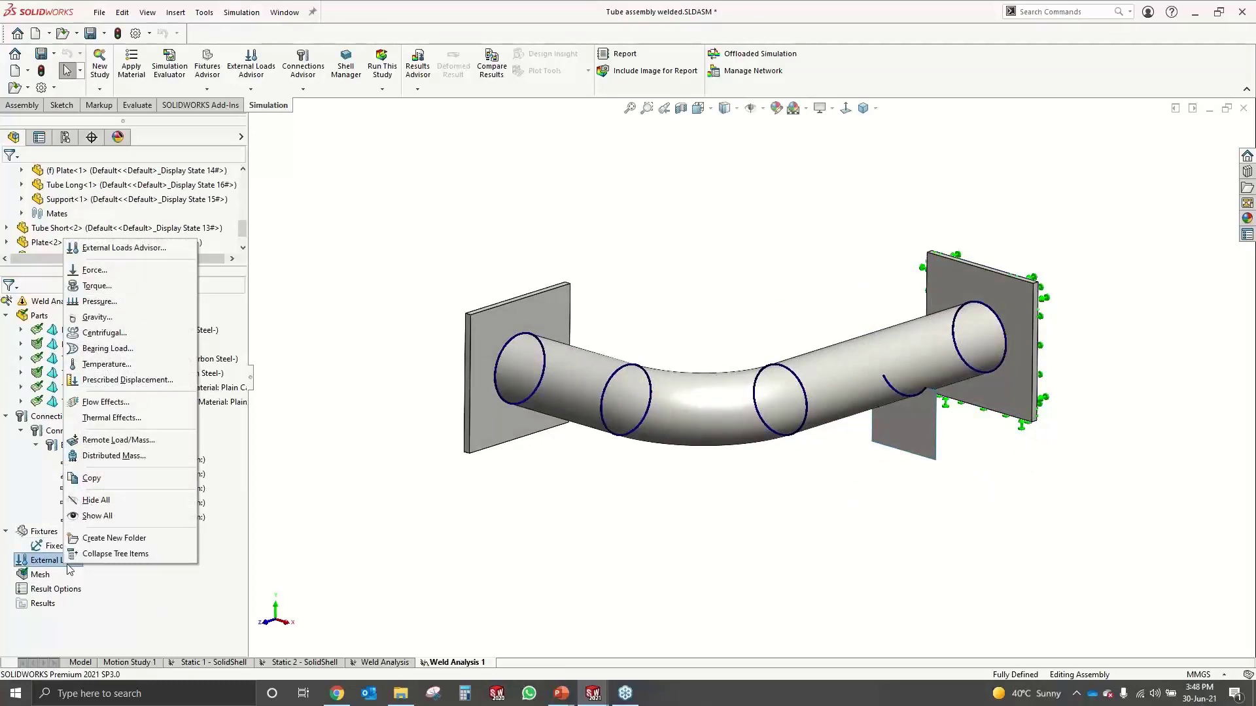
click(97, 317)
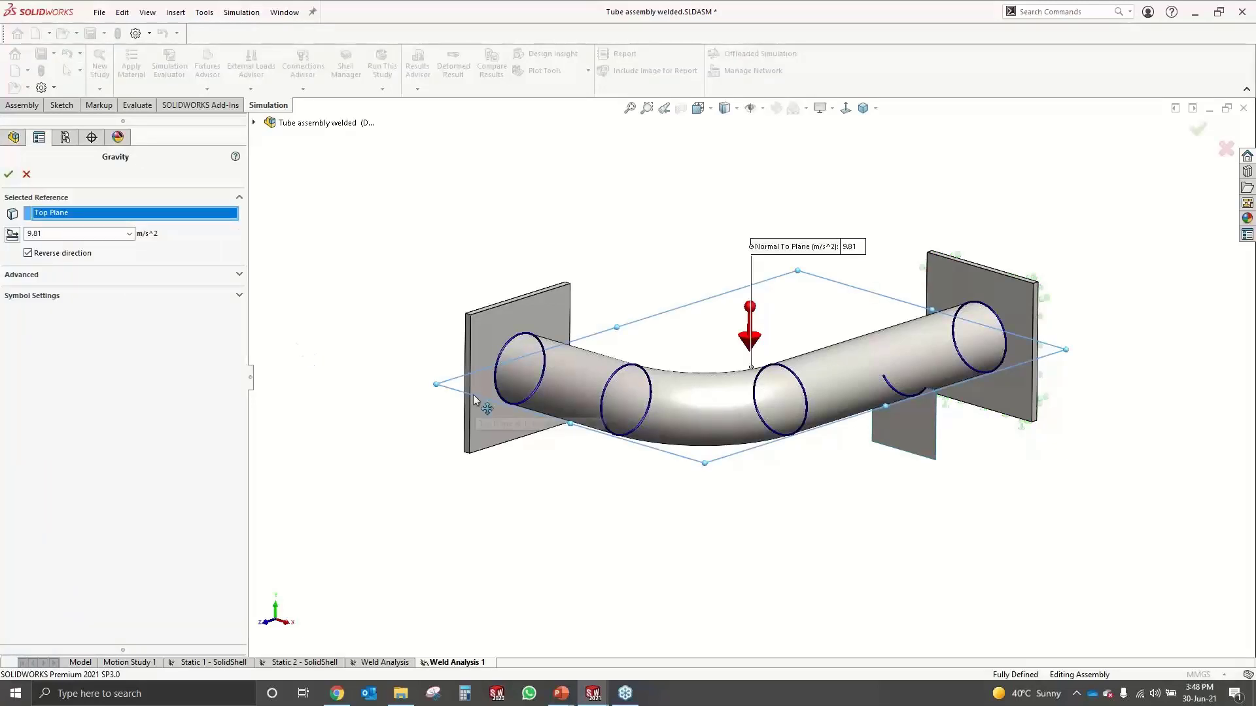
click(8, 175)
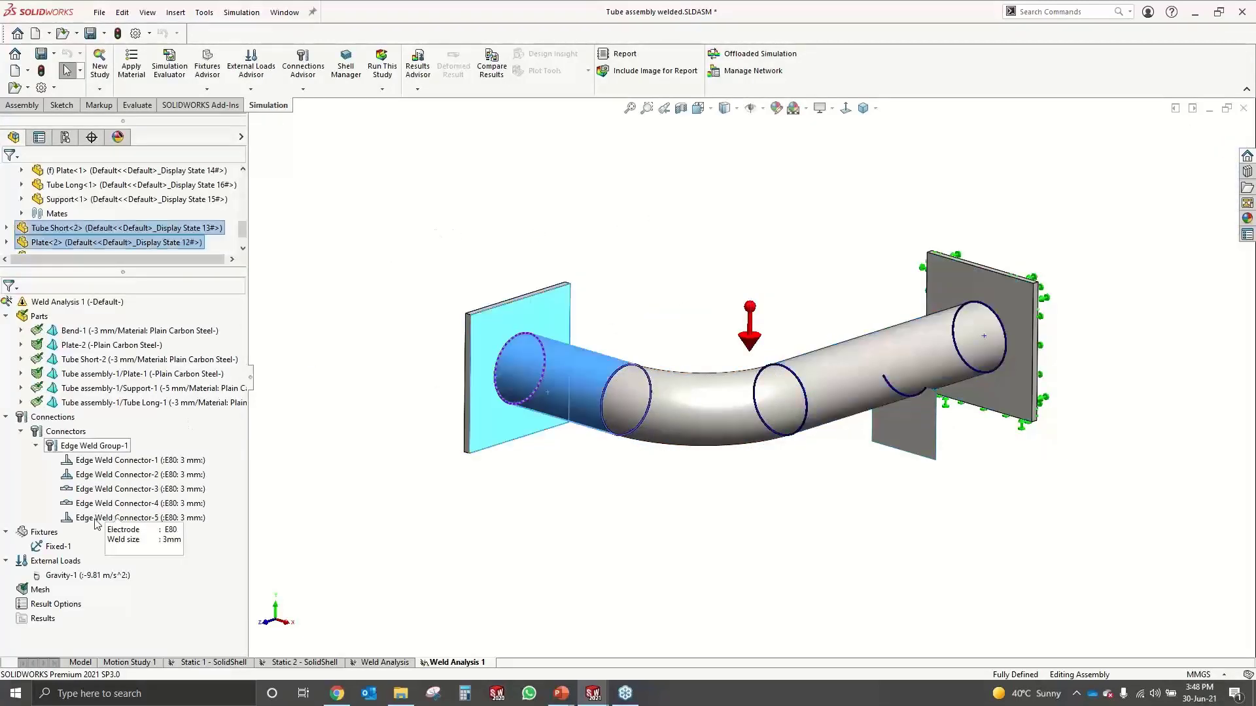
Apply a 3000 N normal force to the upper narrow face of the plate at the short tube's end
right_click(55, 561)
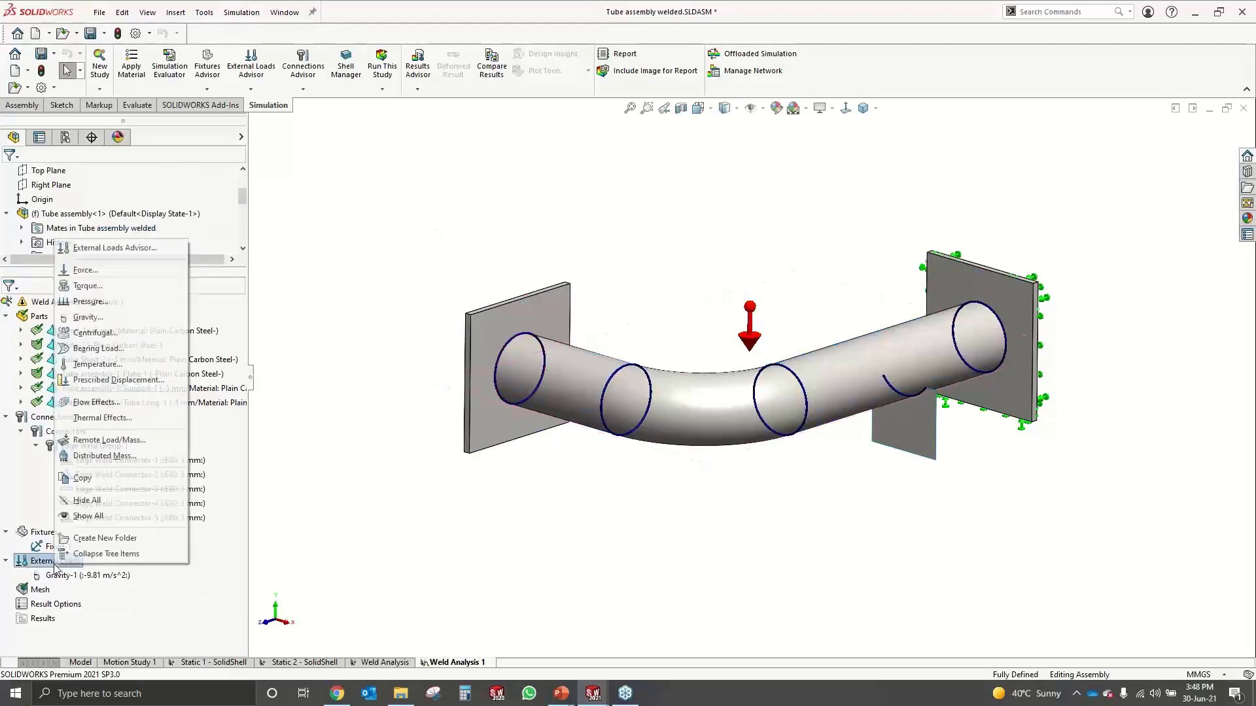
click(100, 272)
middle_drag(582, 349, 552, 359)
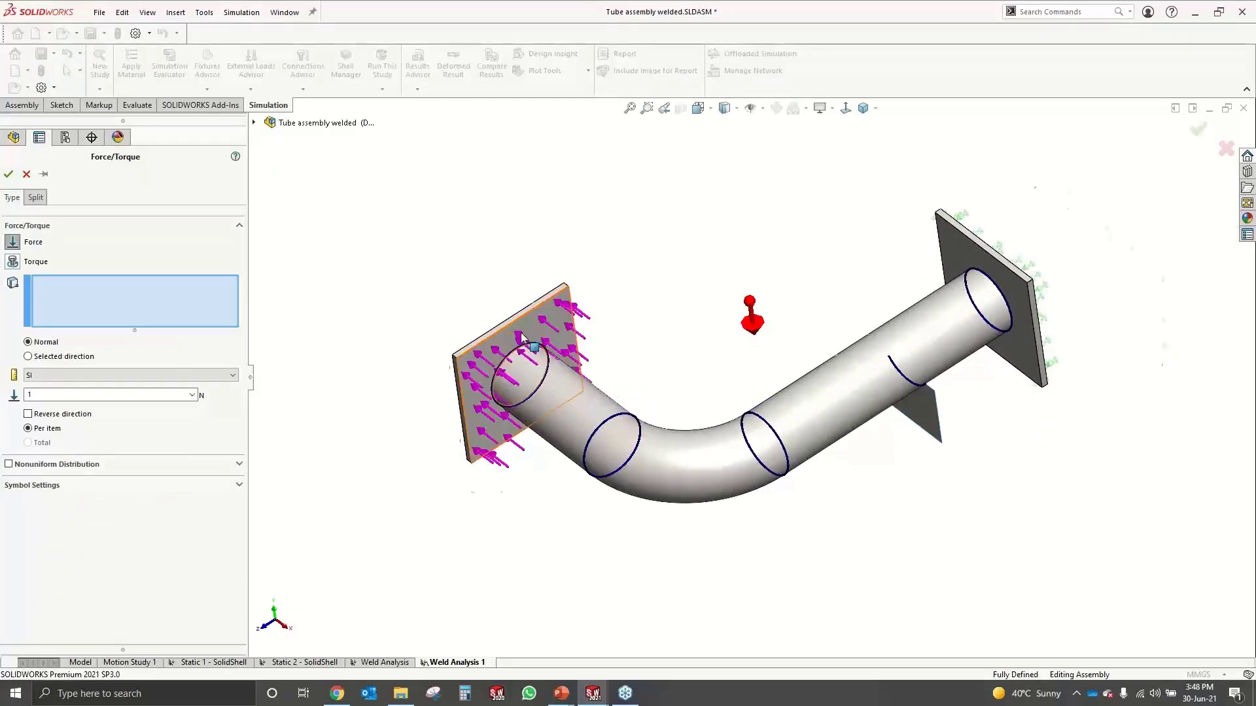
scroll(551, 347, down, 3)
click(548, 325)
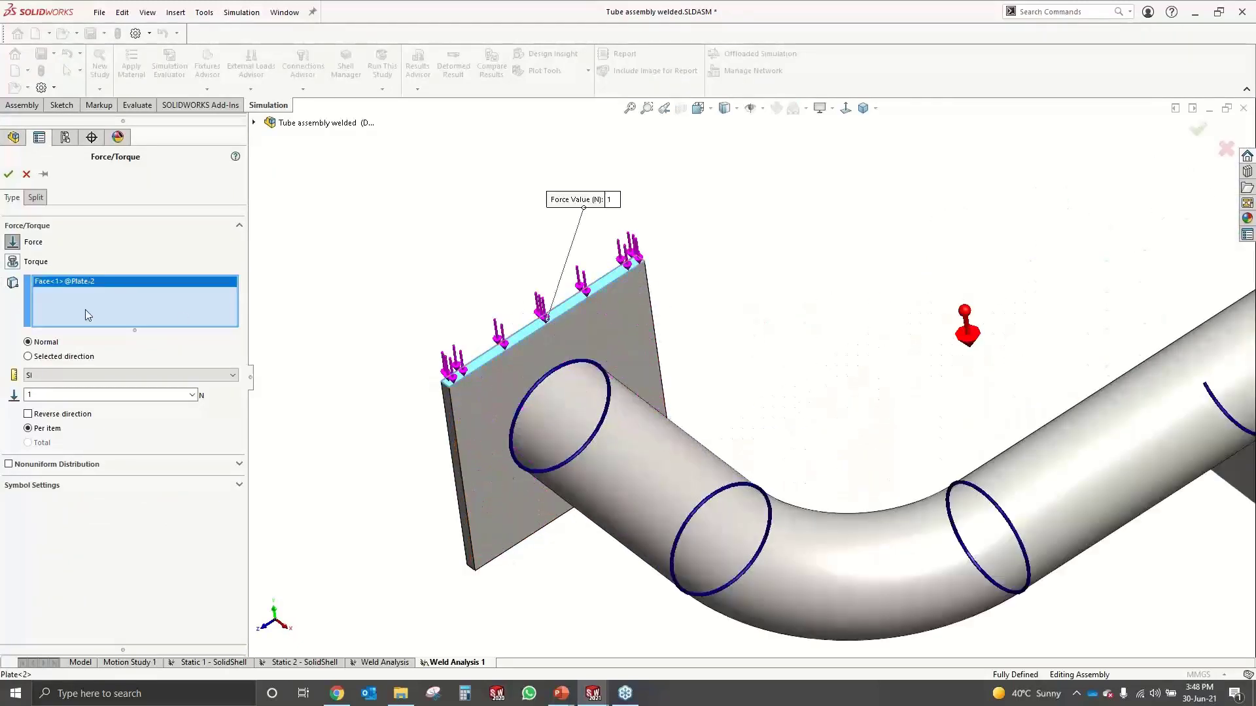
double_click(79, 393)
text(3000)
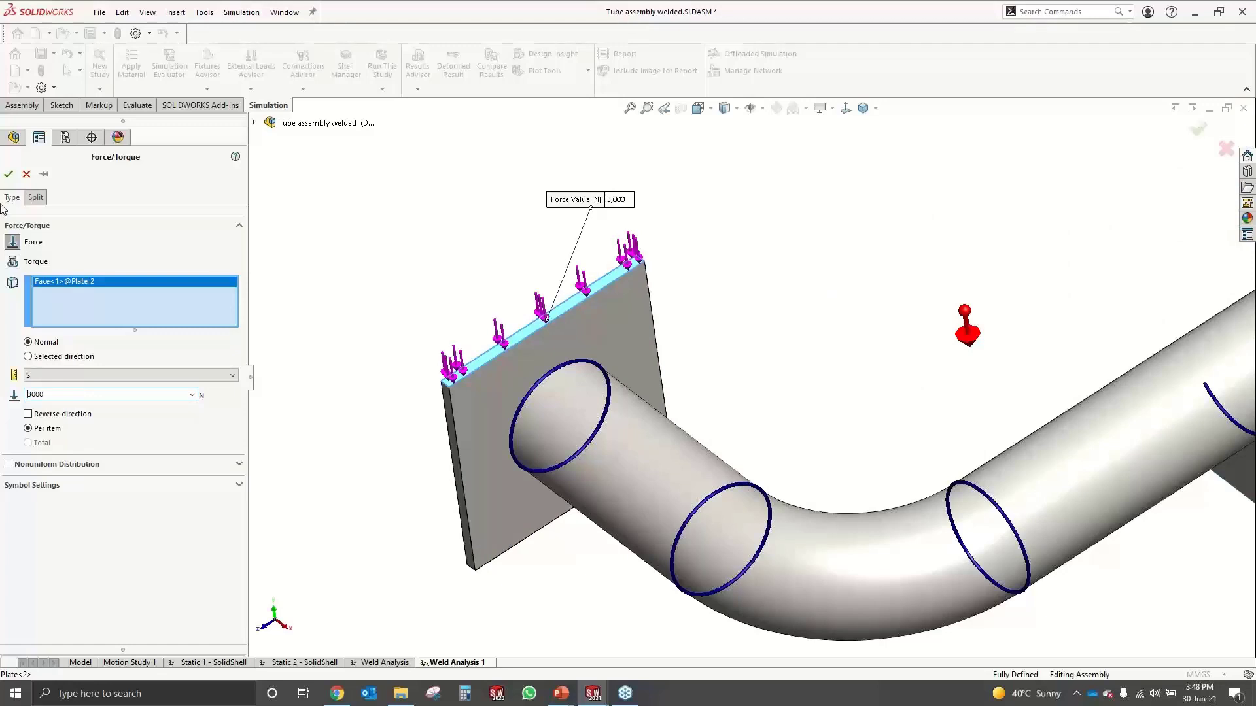
click(9, 174)
scroll(466, 268, up, 3)
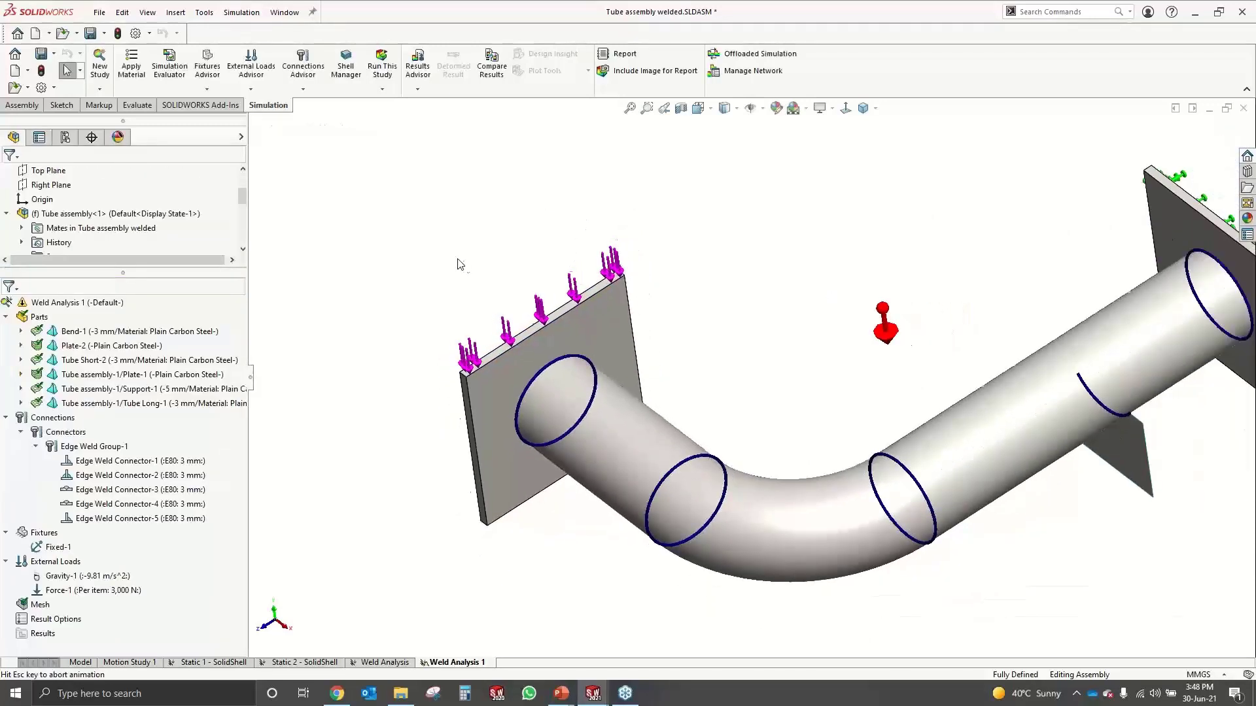
Run the weld analysis study with the fixture, gravity and force defined
middle_drag(457, 264, 699, 258)
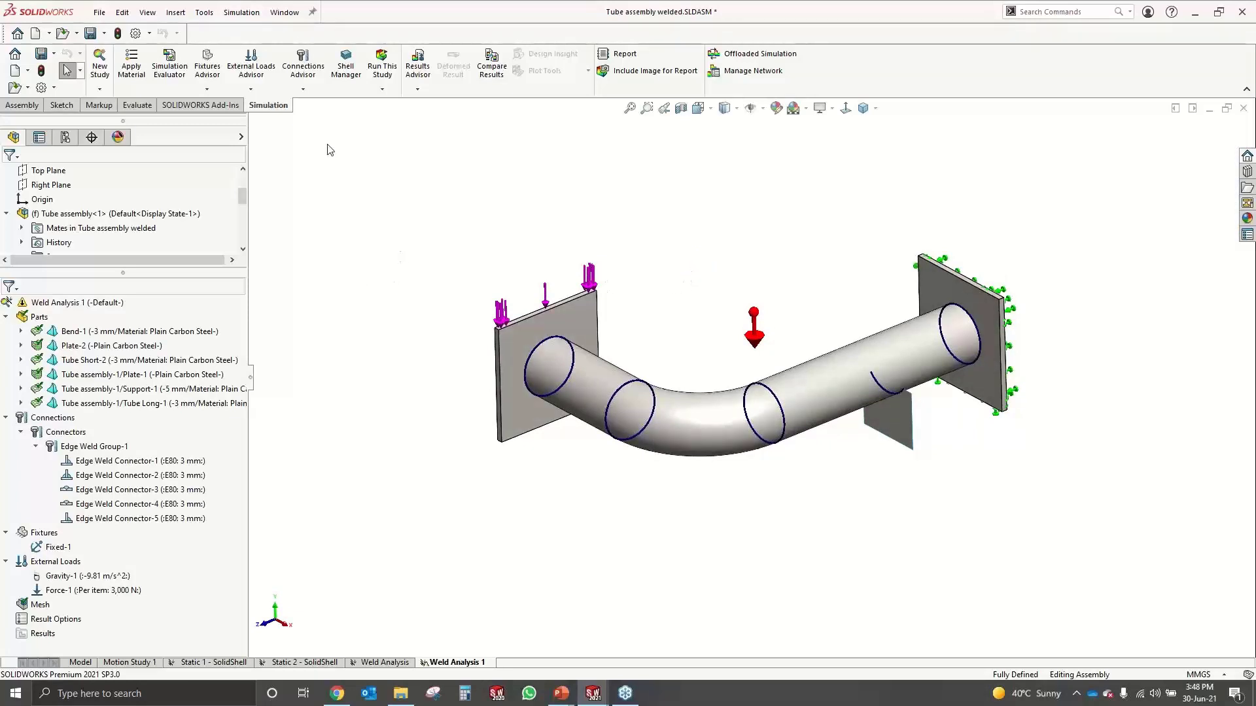
click(386, 65)
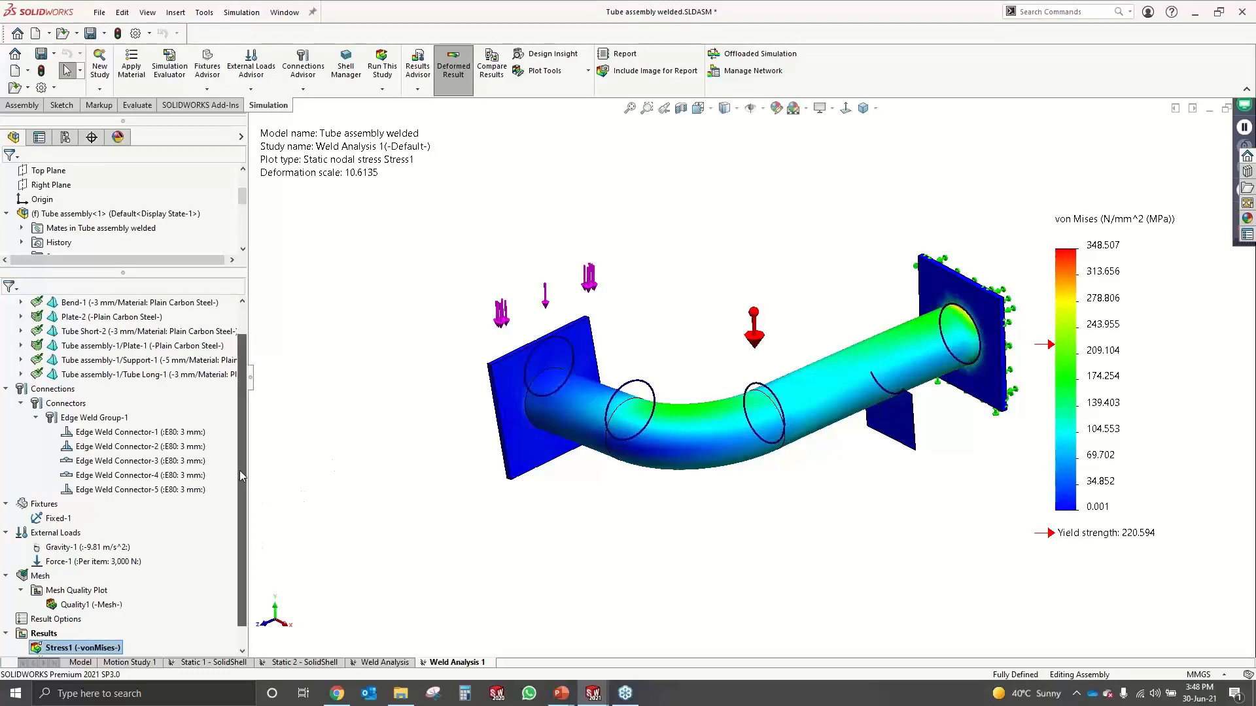
scroll(242, 472, down, 1)
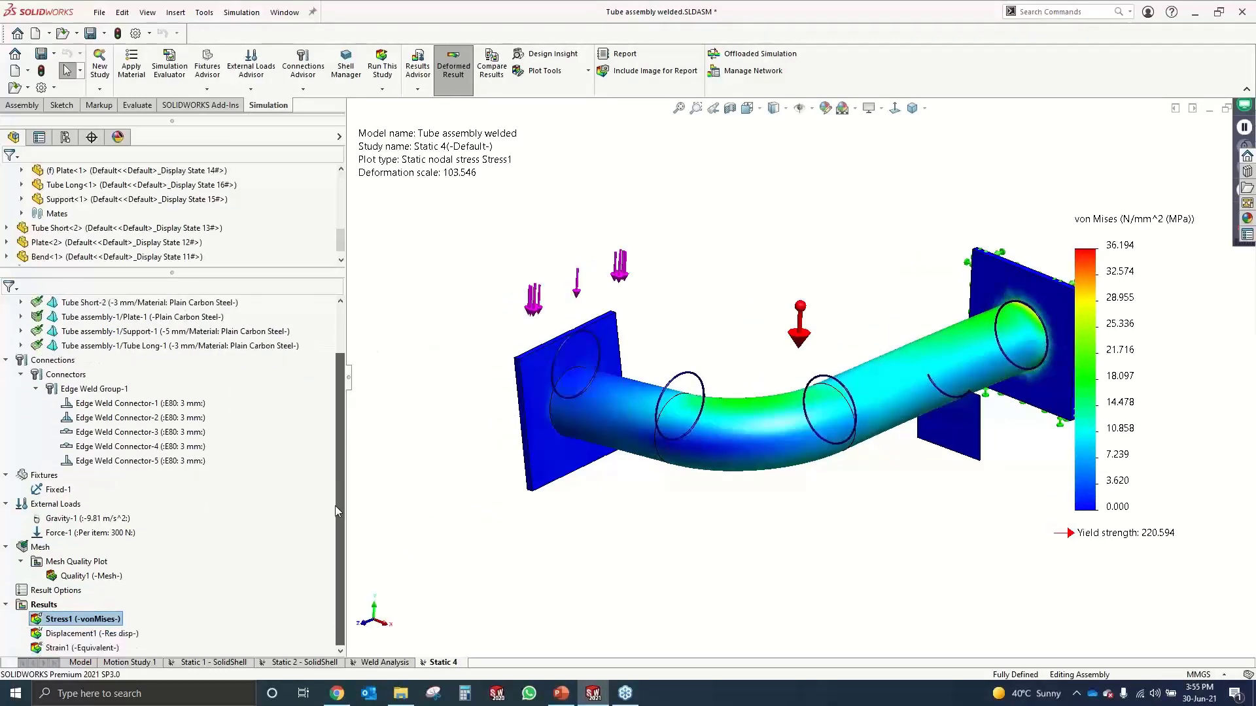
Set the existing force on the short tube's end plate to 3000 N in study Static 4 and rerun the study
scroll(332, 501, up, 2)
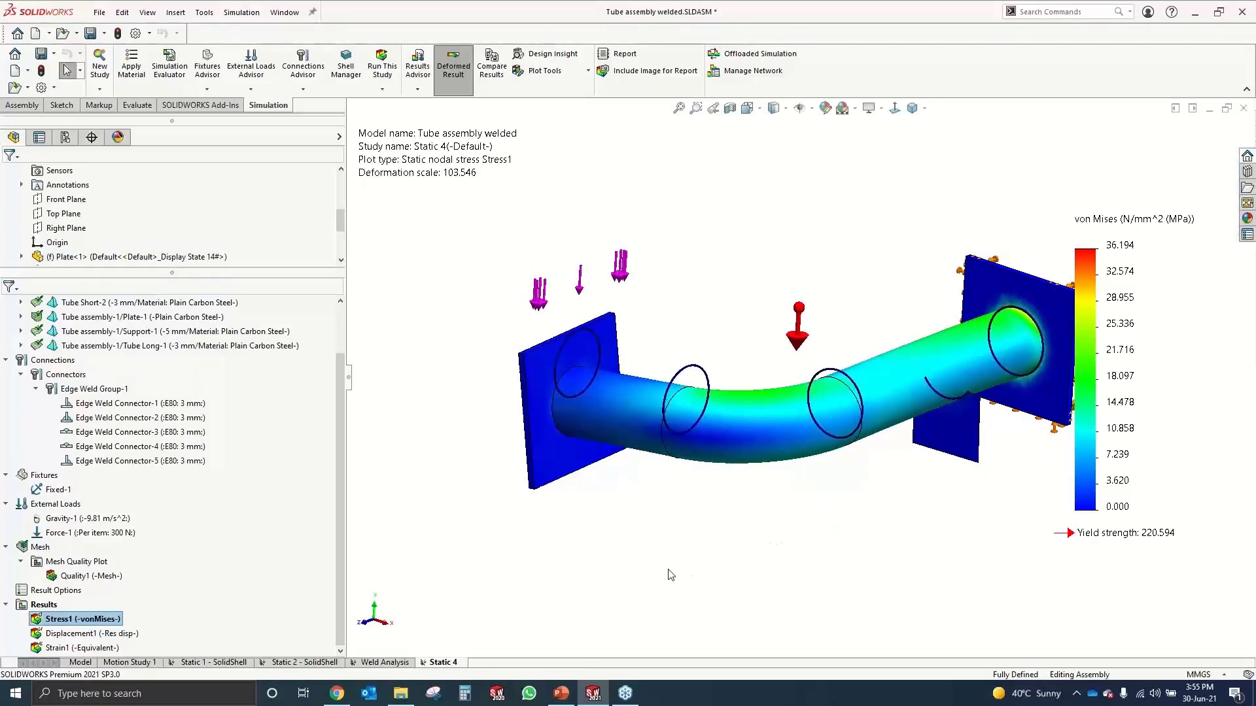
click(125, 534)
right_click(124, 535)
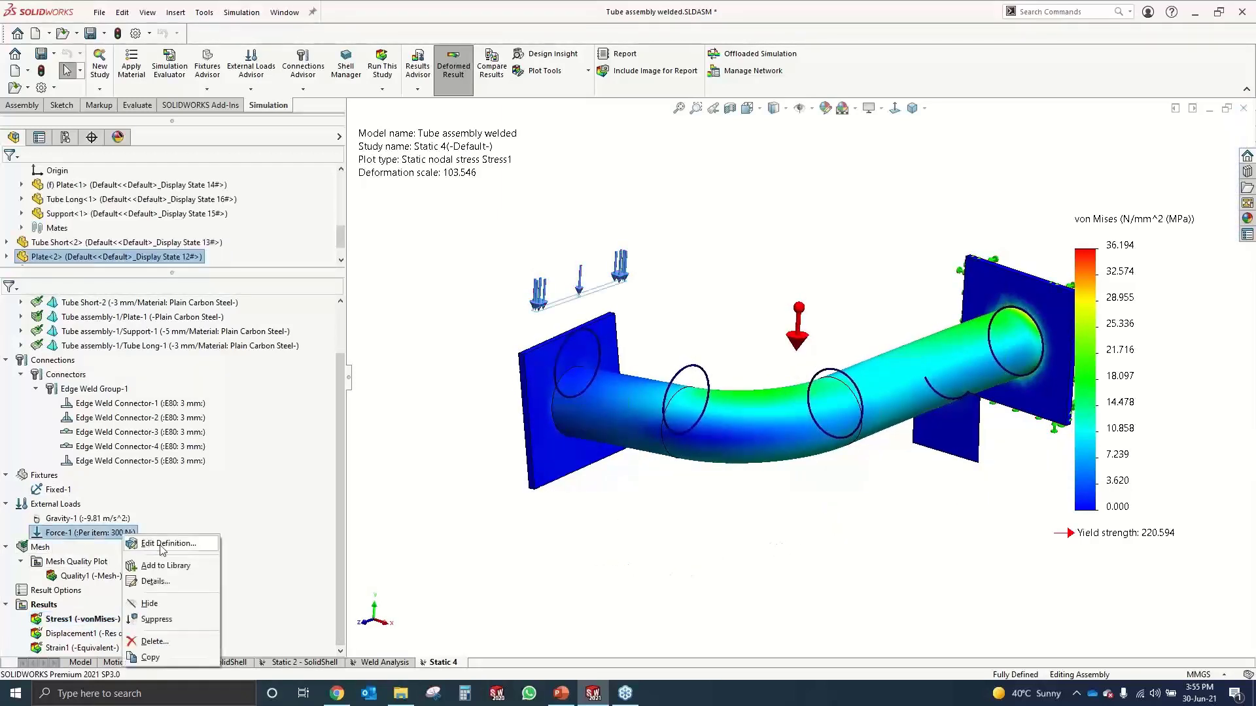
click(162, 544)
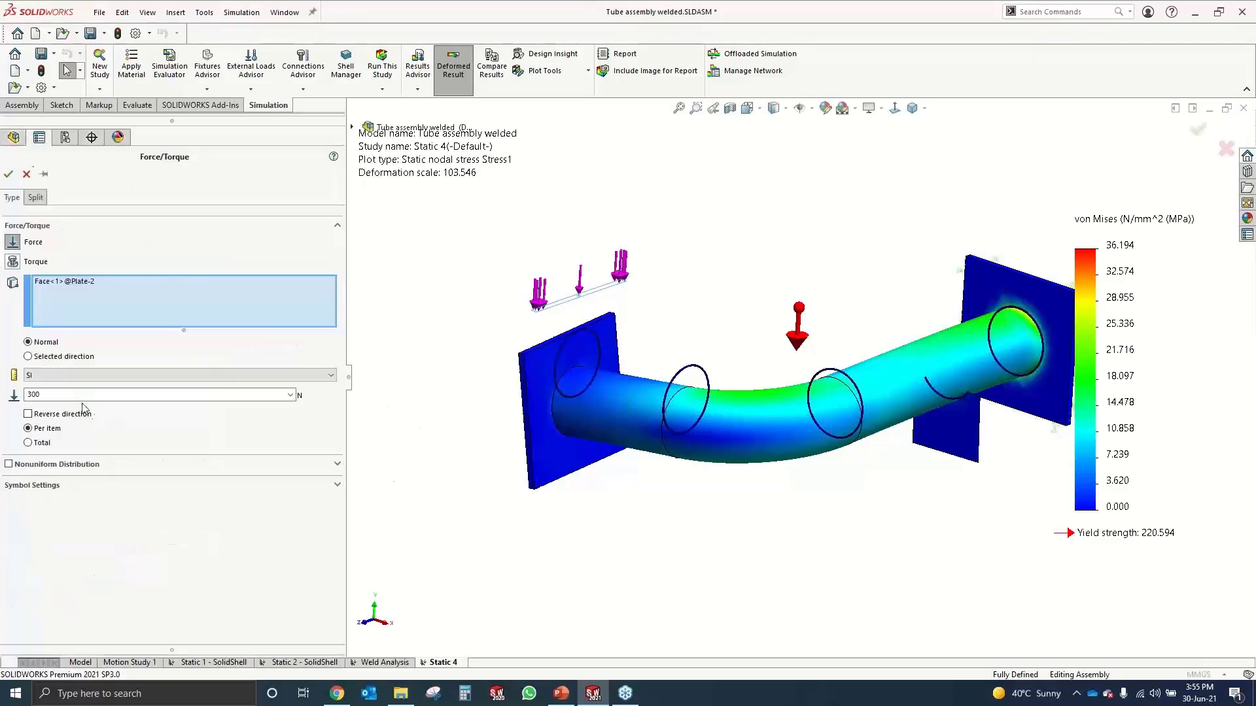
double_click(73, 395)
text(0)
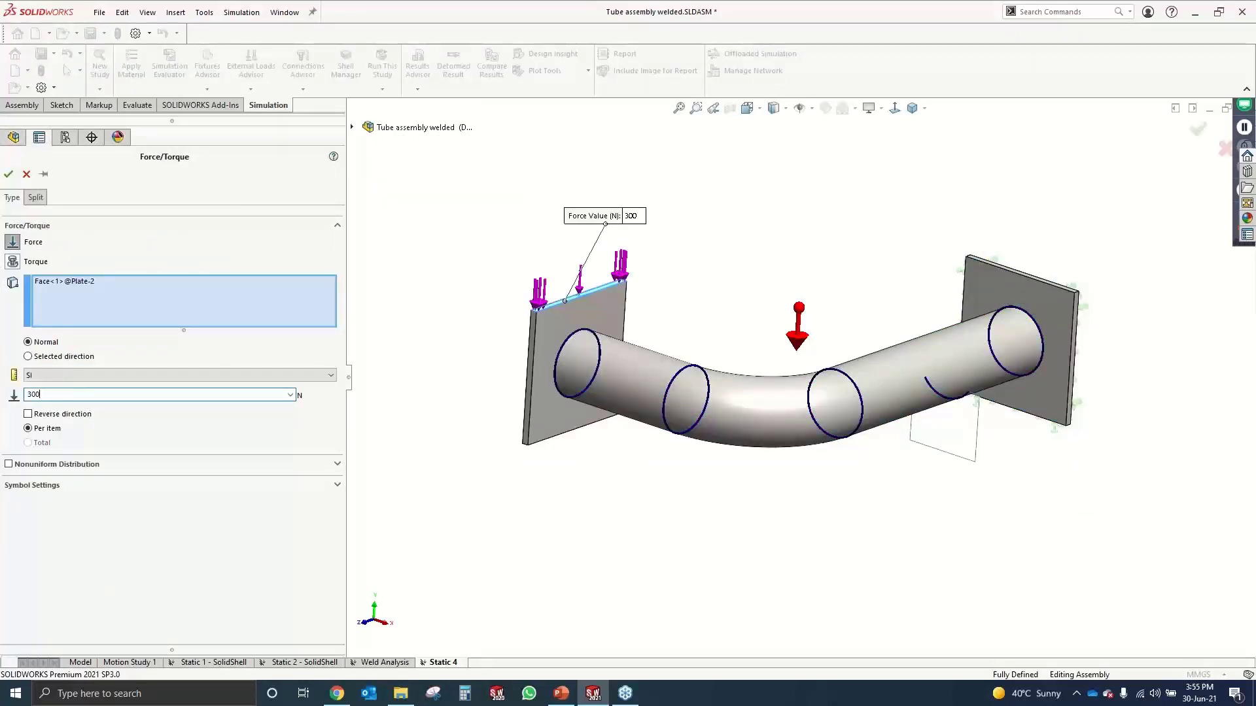
click(7, 174)
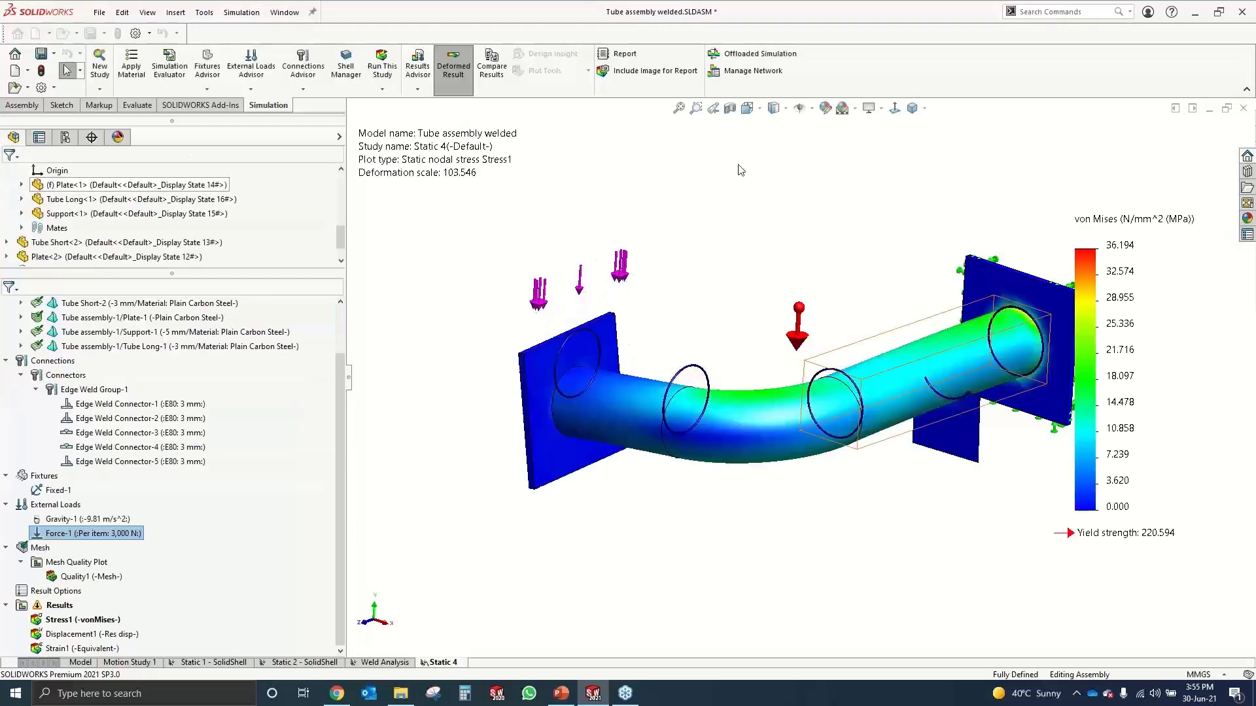
click(373, 68)
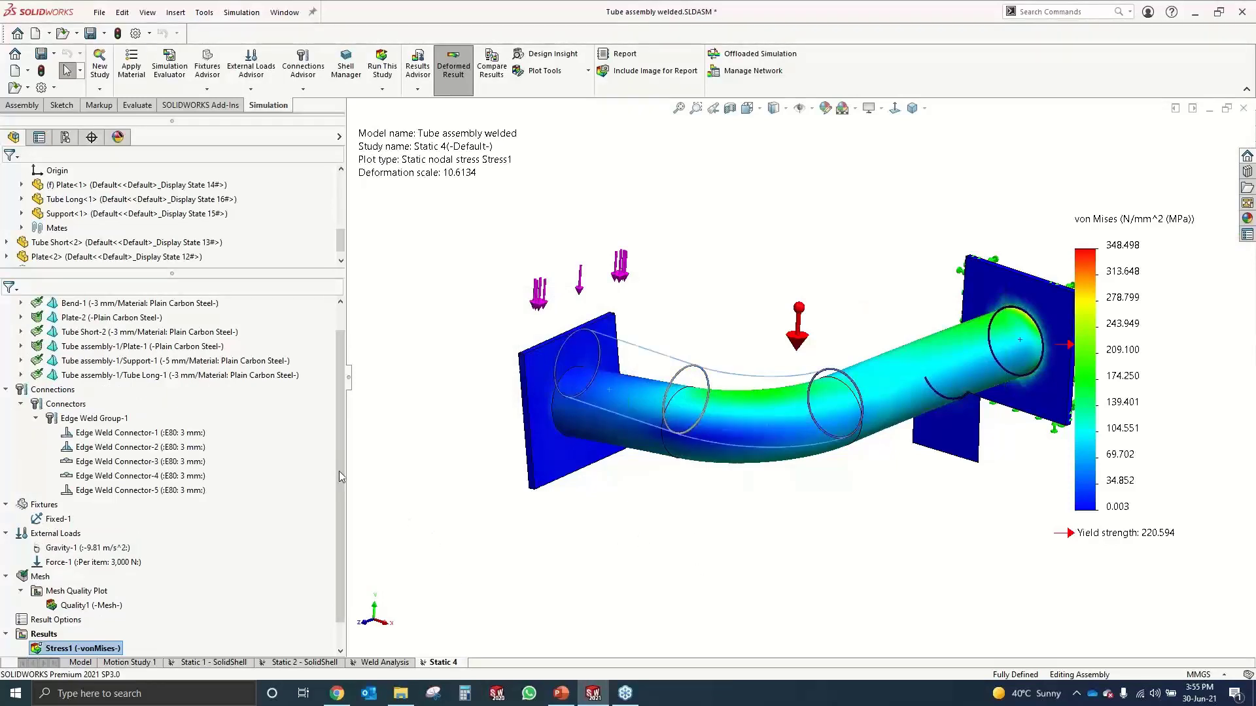
Define a weld check plot with the title text "Weld Analysis", associated with the Top view orientation
drag(341, 478, 341, 570)
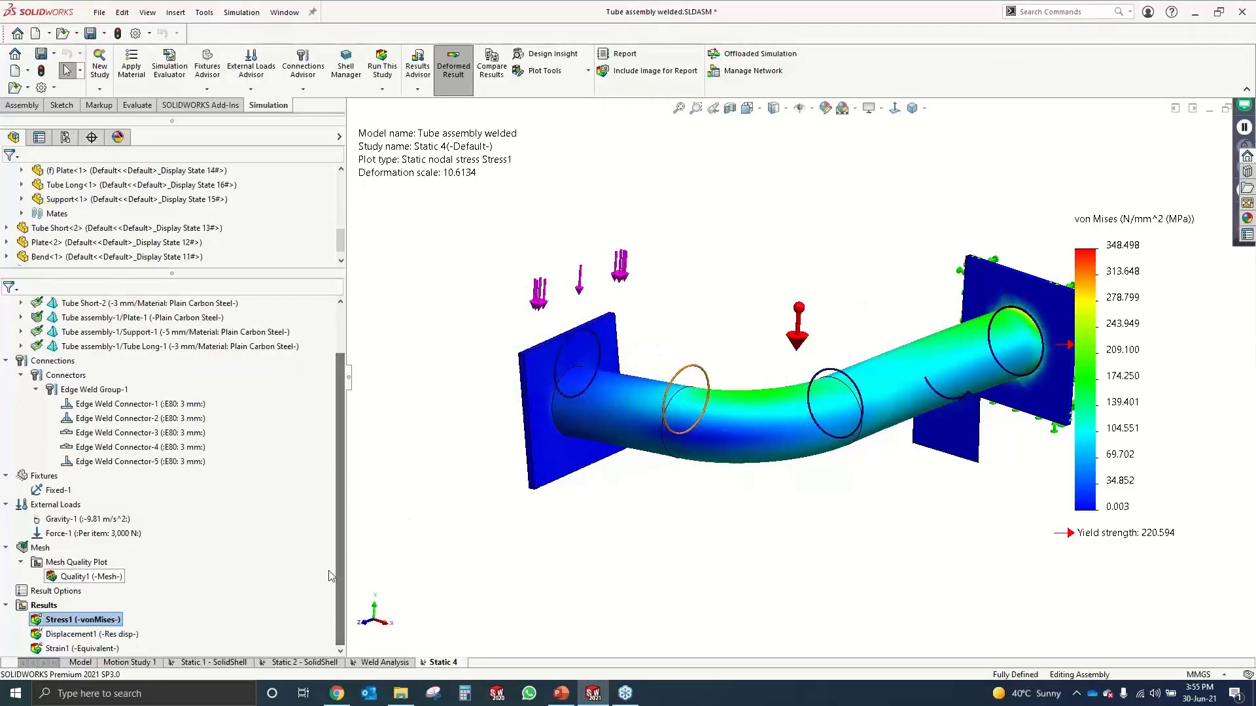
right_click(54, 607)
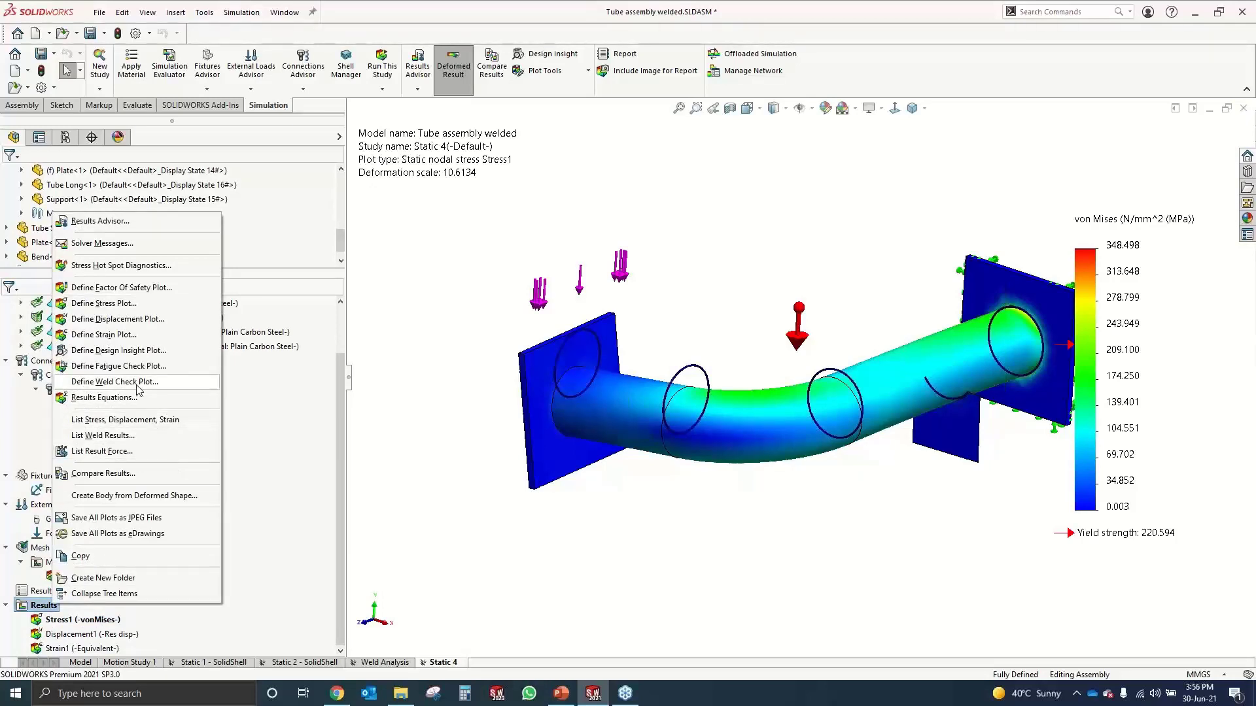
click(414, 525)
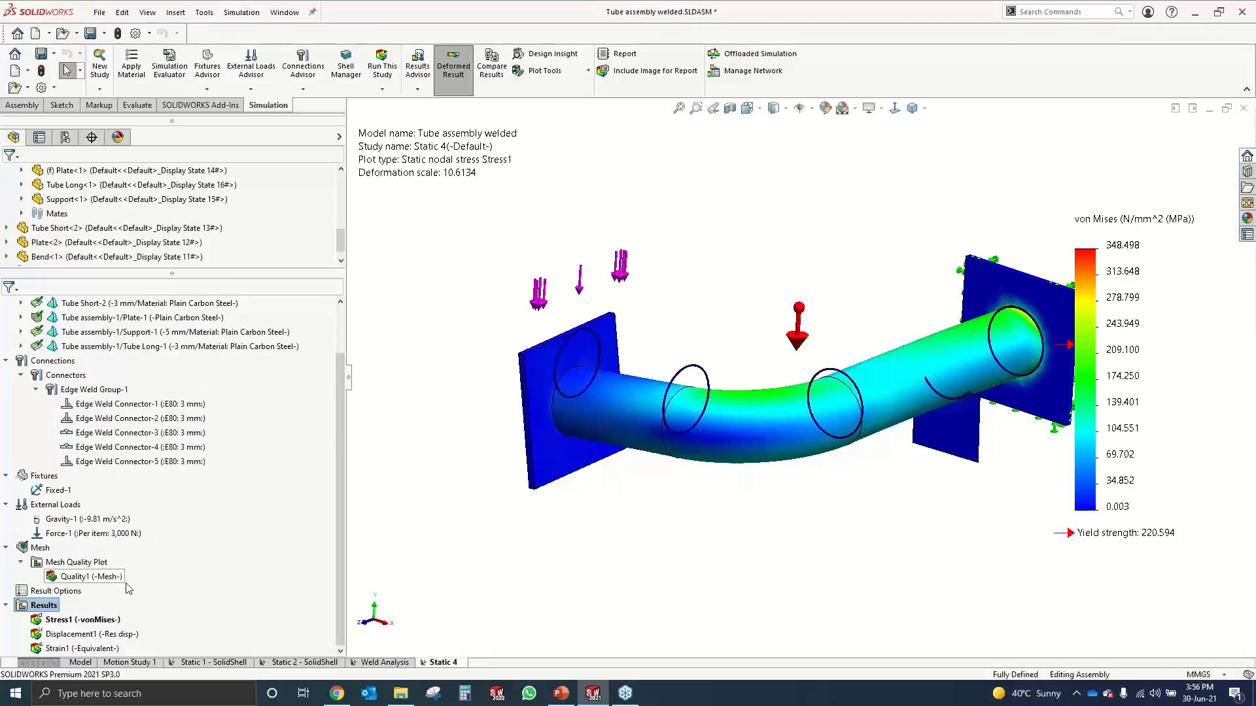
right_click(53, 608)
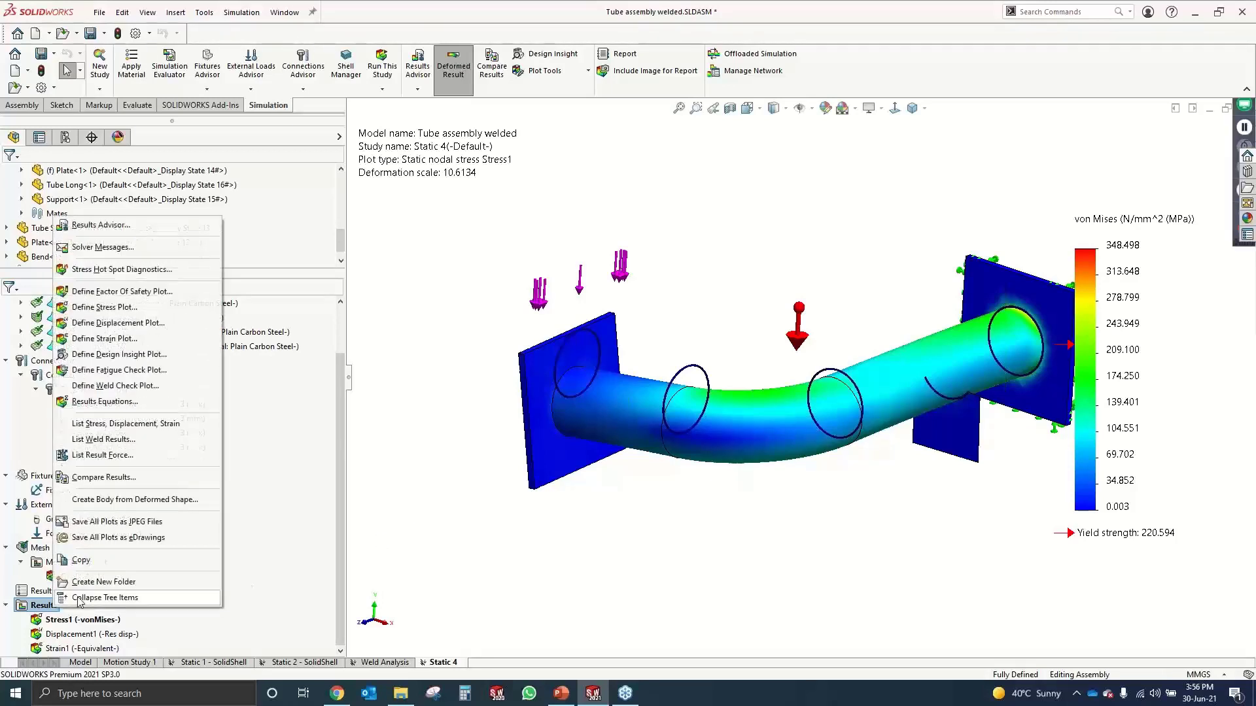
click(157, 391)
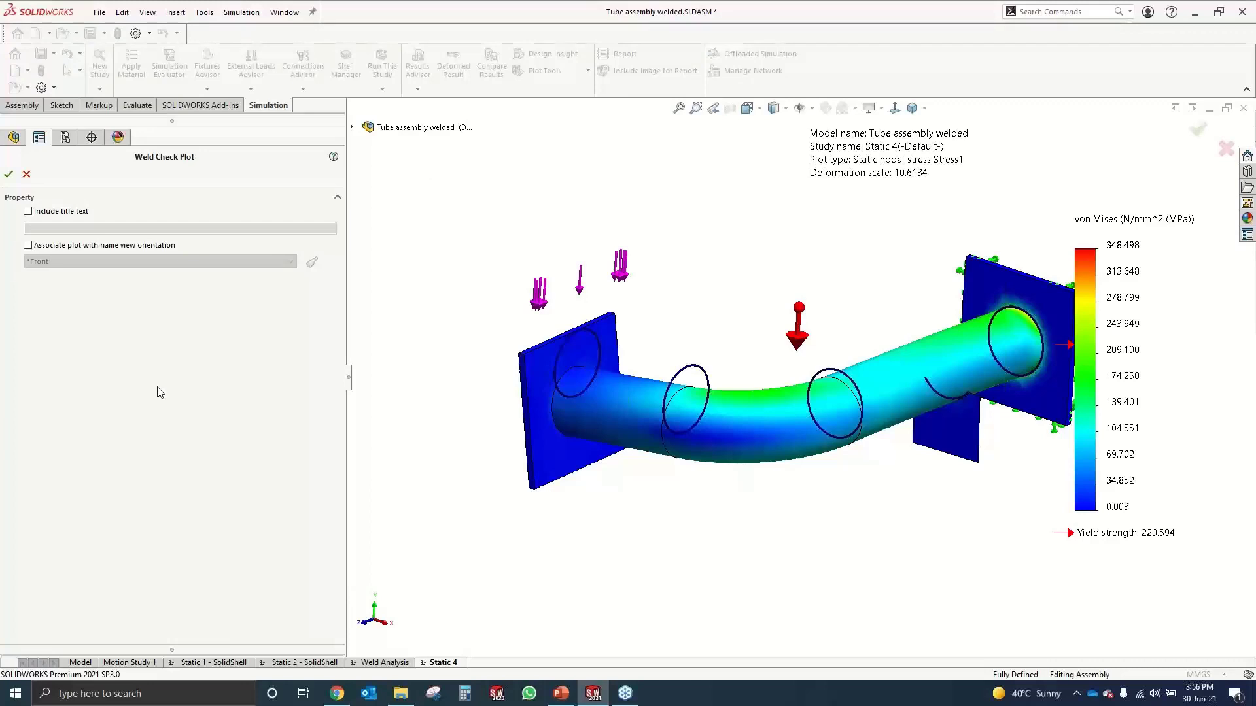
click(28, 212)
click(43, 229)
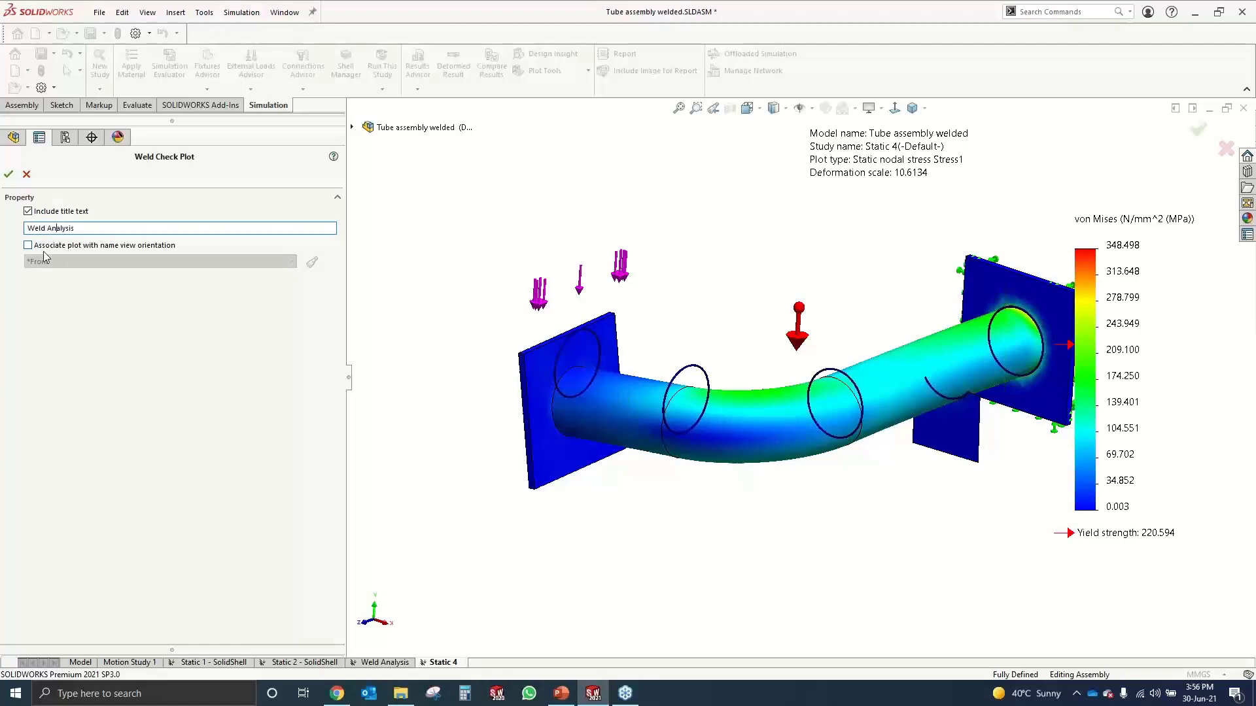
click(28, 246)
click(58, 262)
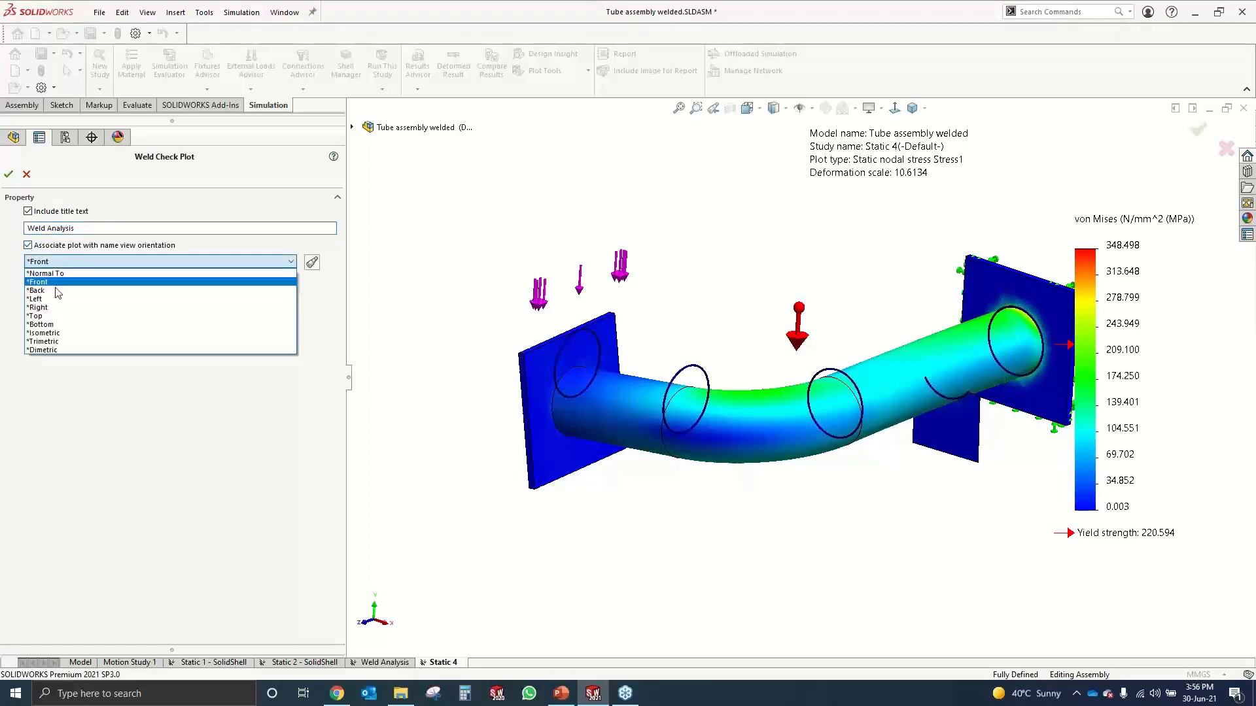
click(38, 316)
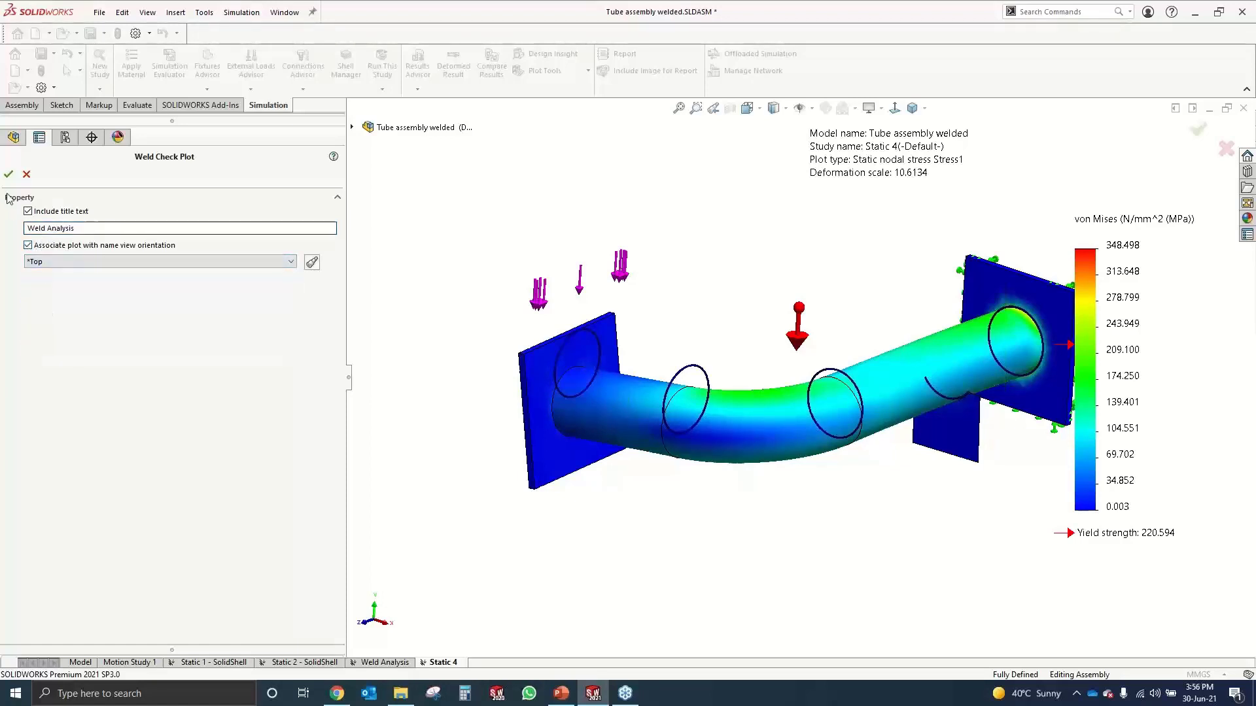
click(9, 175)
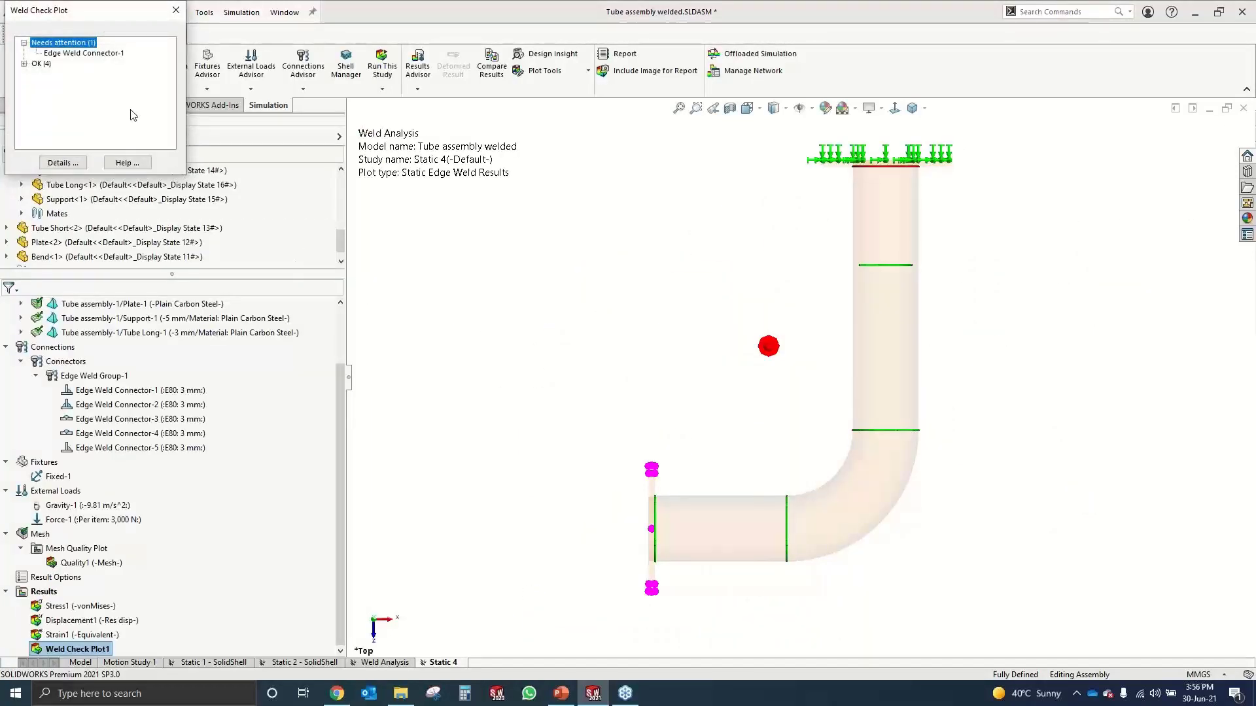
Expand the list of OK welds, then examine Edge Weld Connector-1's weld size results and move its callout clear of the model
click(24, 65)
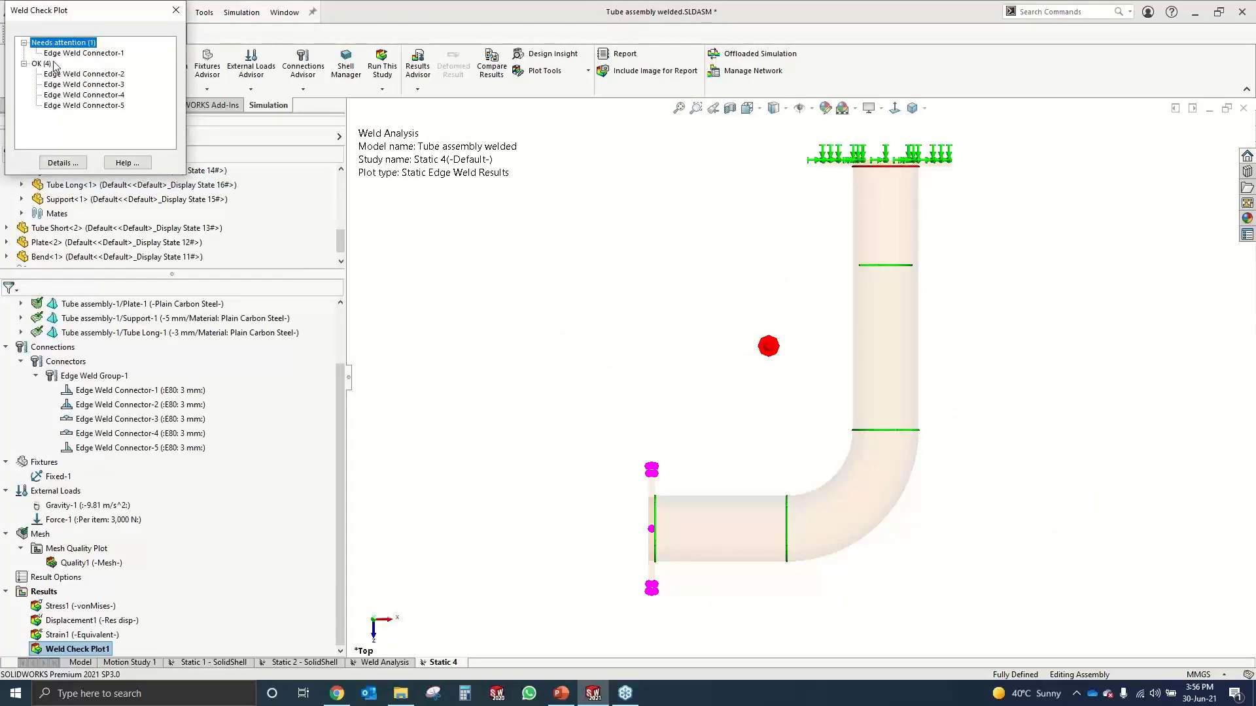
middle_drag(886, 440, 576, 378)
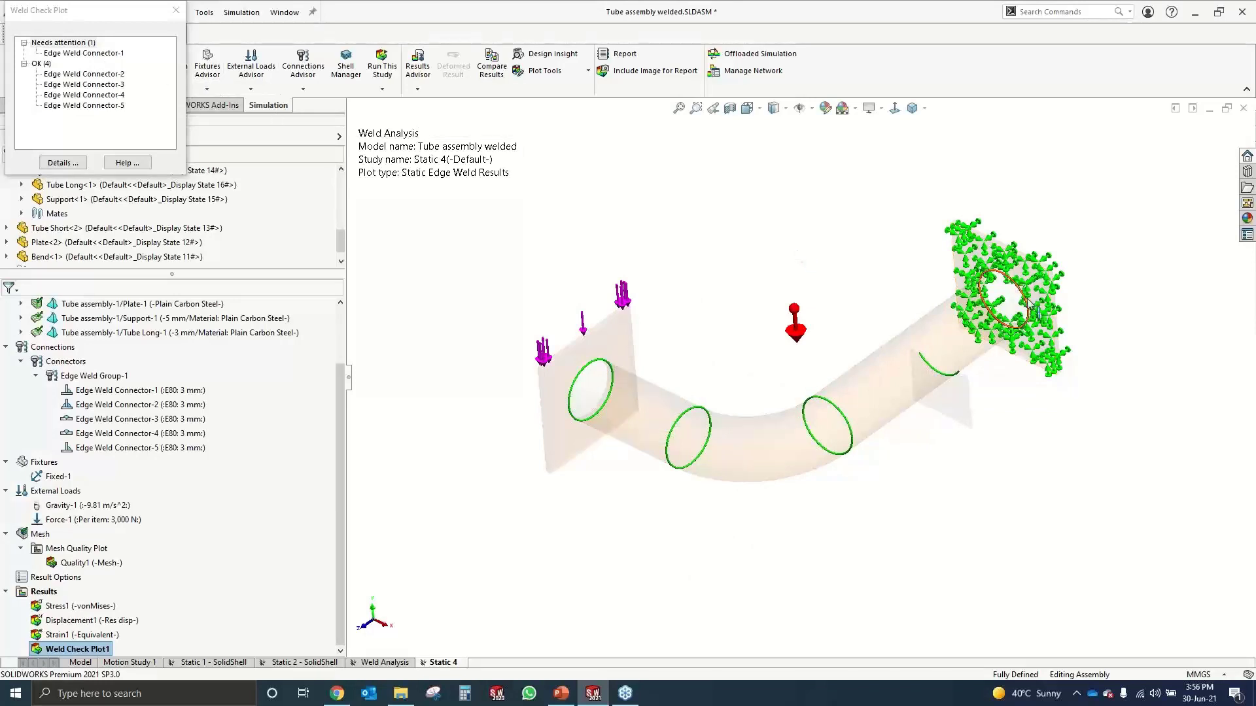
click(76, 55)
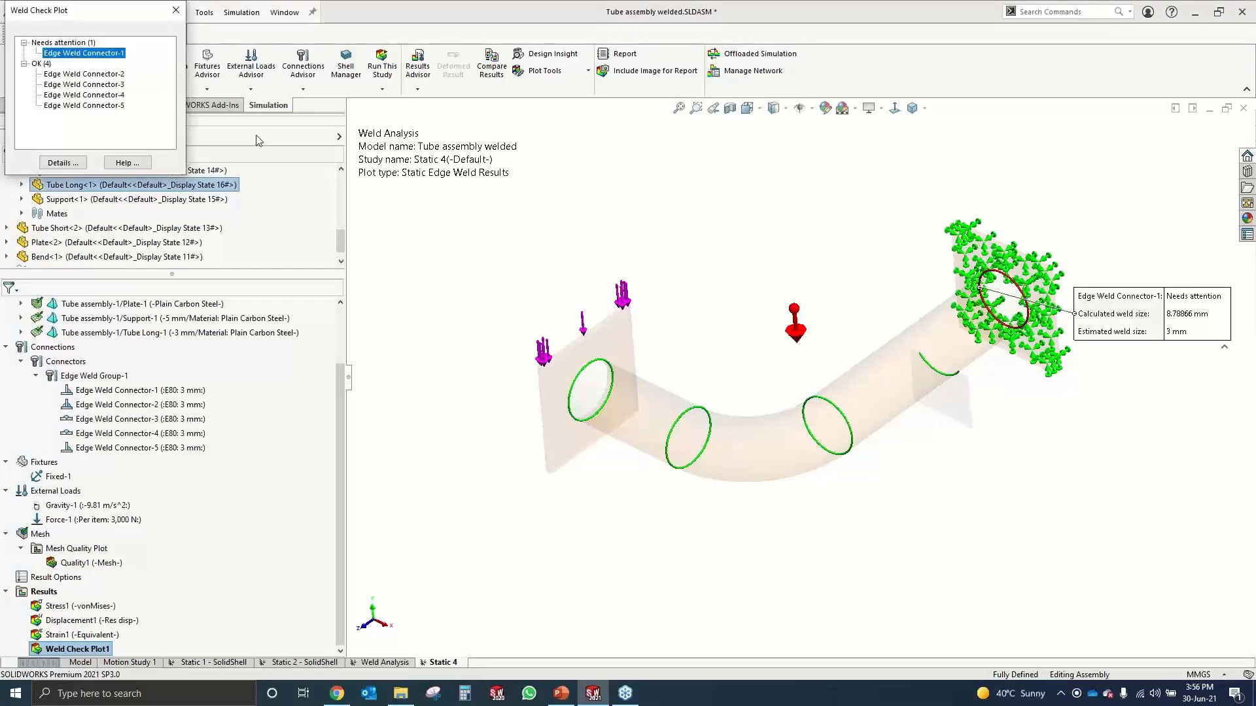
drag(1112, 324, 1051, 431)
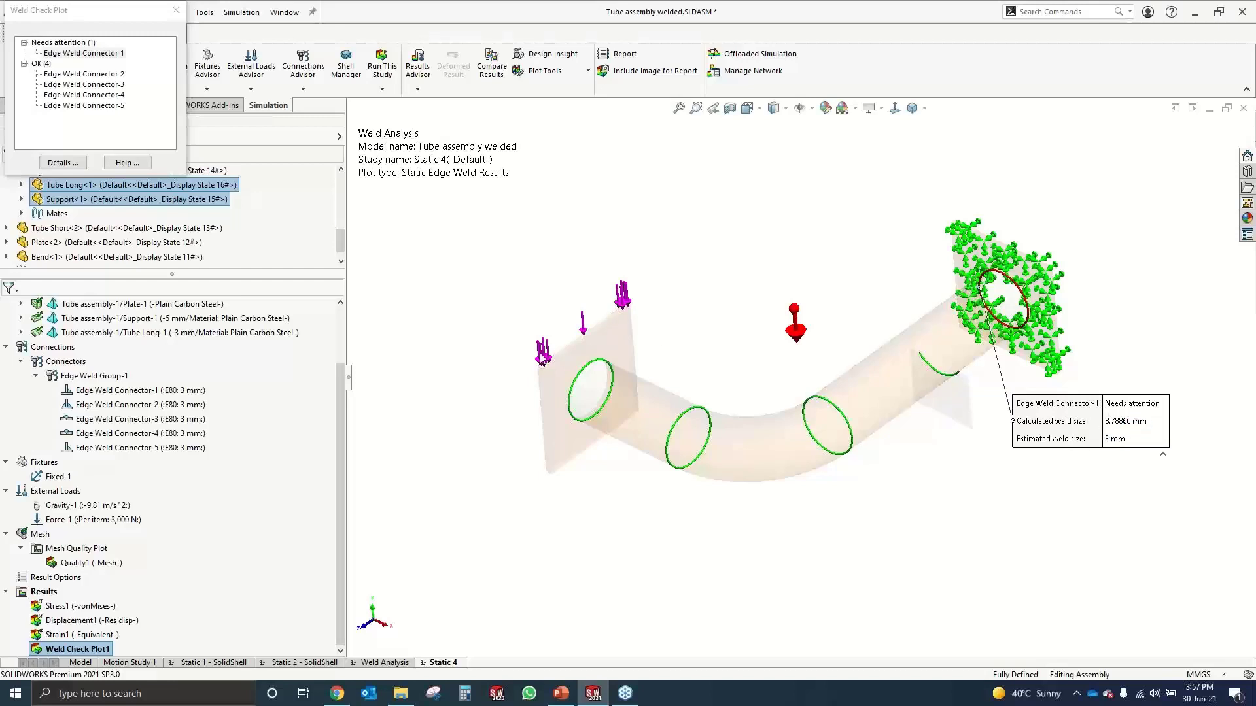
drag(1106, 425, 1093, 341)
drag(1081, 265, 1115, 168)
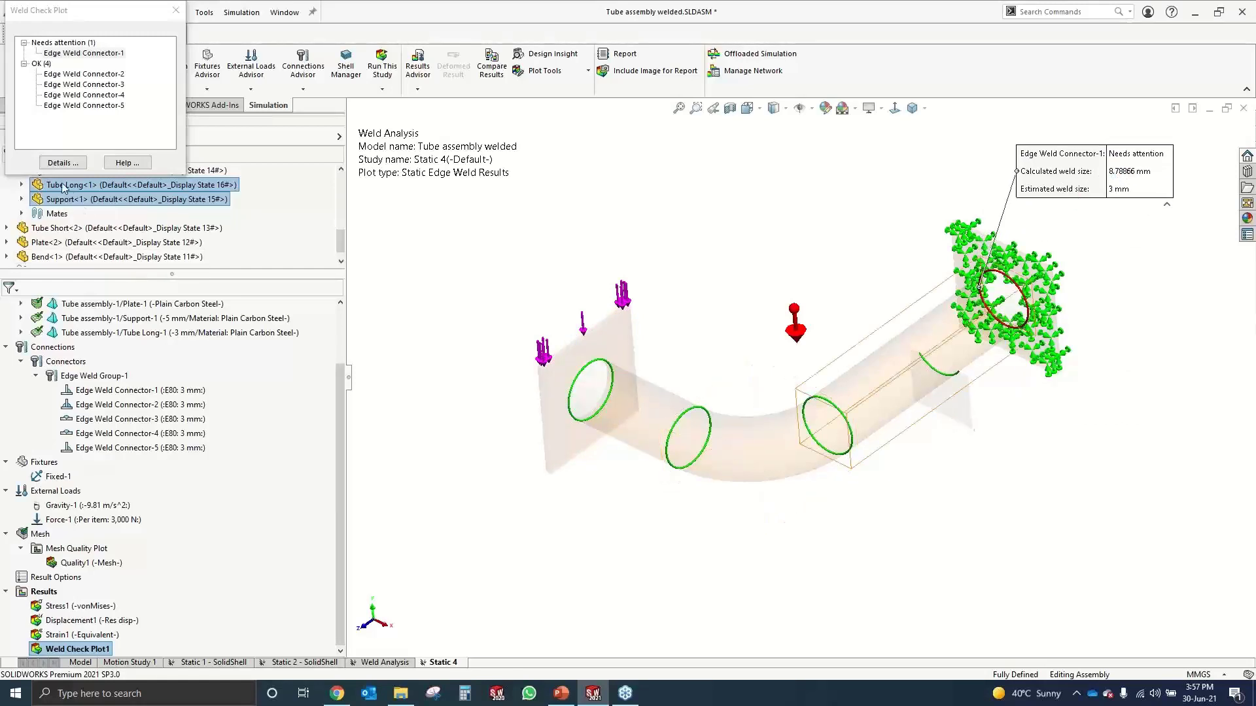
Examine the calculated and estimated weld sizes of Edge Weld Connector-2, positioning its callout beside the support
click(72, 75)
click(72, 76)
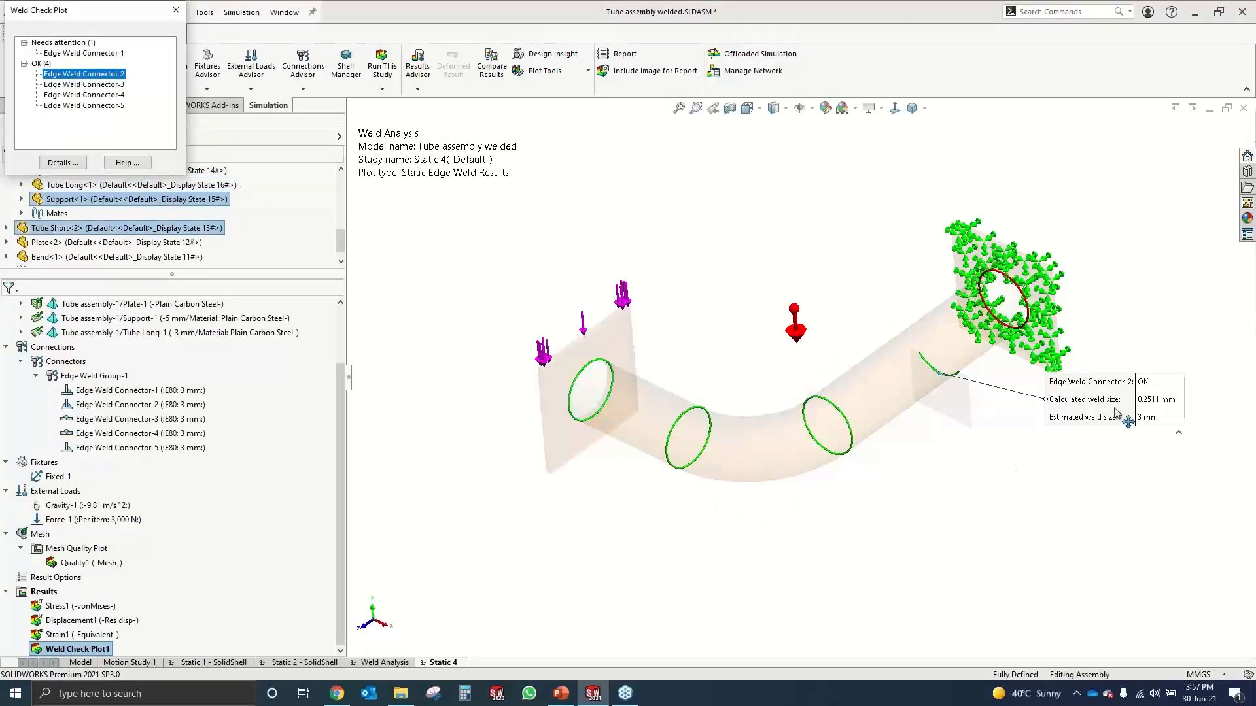
drag(1114, 408, 1088, 448)
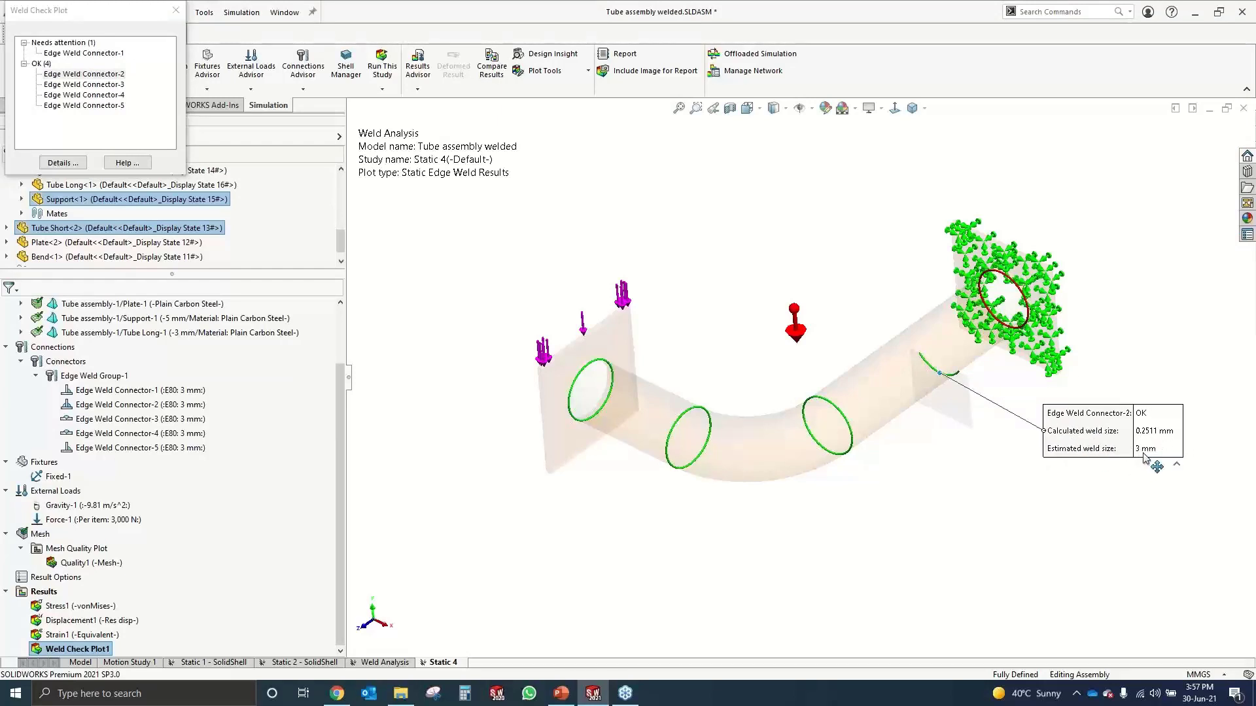
drag(1095, 429, 1046, 440)
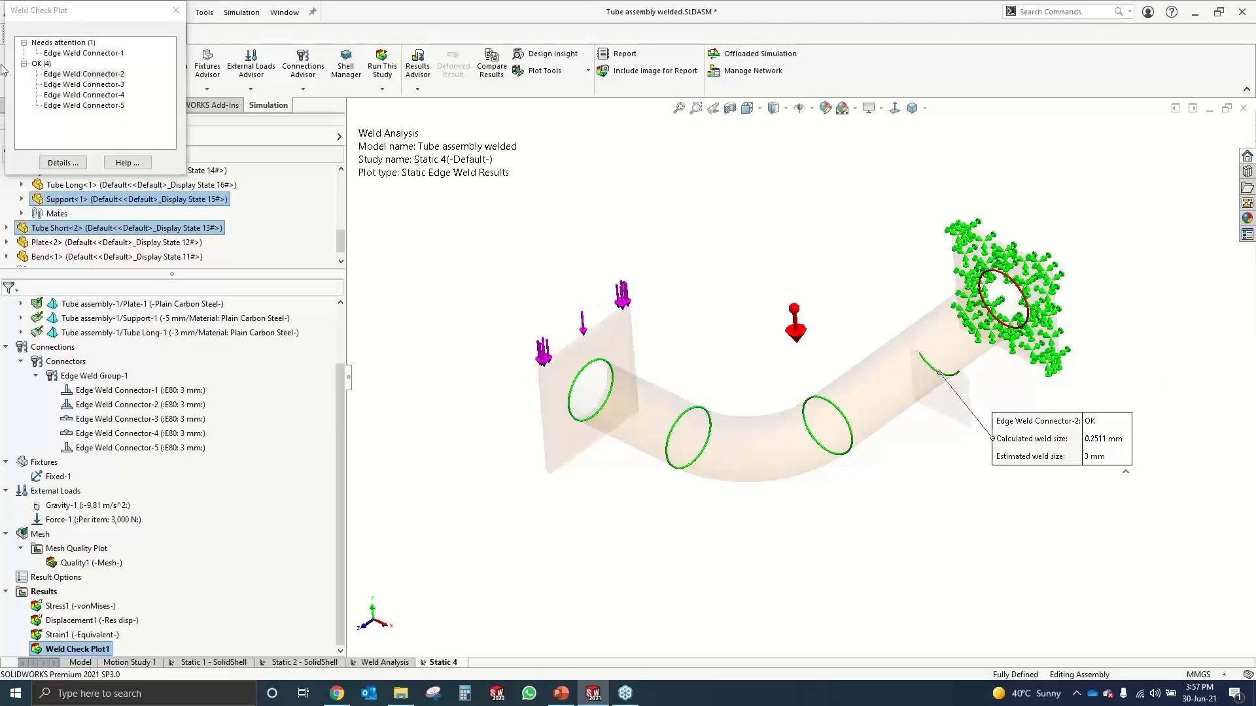
Examine the calculated and estimated weld sizes of Edge Weld Connector-3 and Edge Weld Connector-4, moving Connector-3's callout above the bend
click(84, 85)
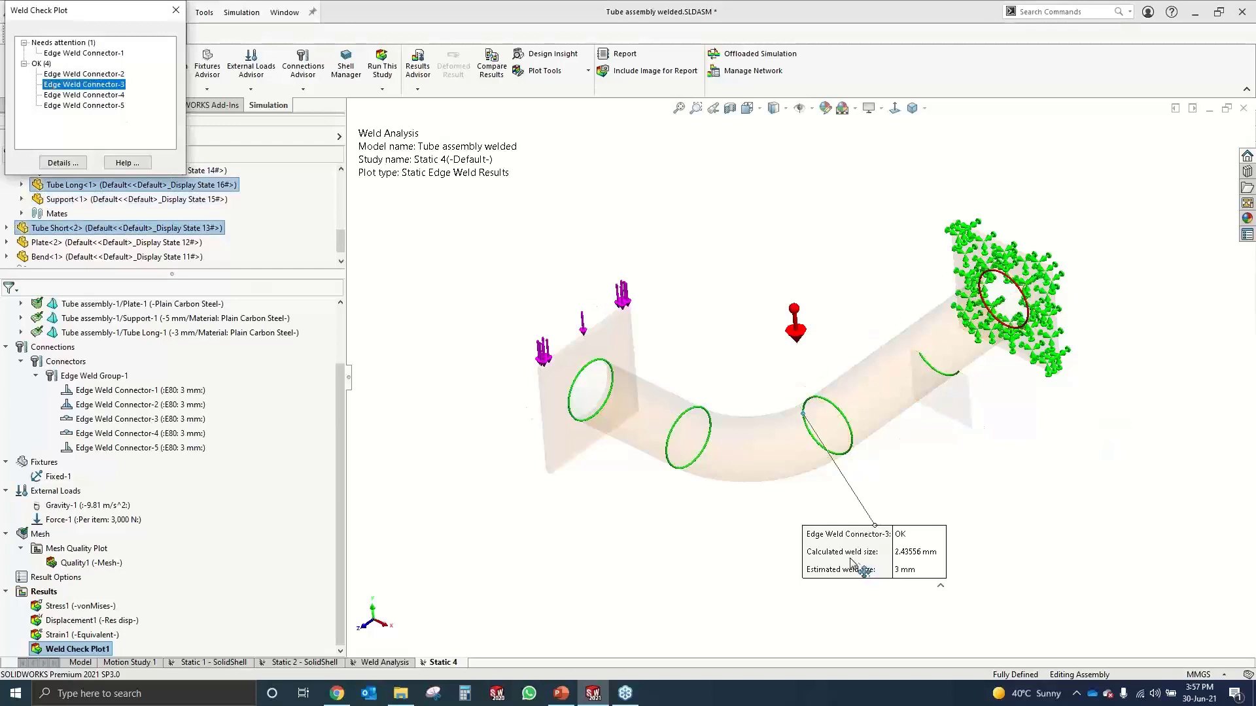
drag(851, 561, 774, 329)
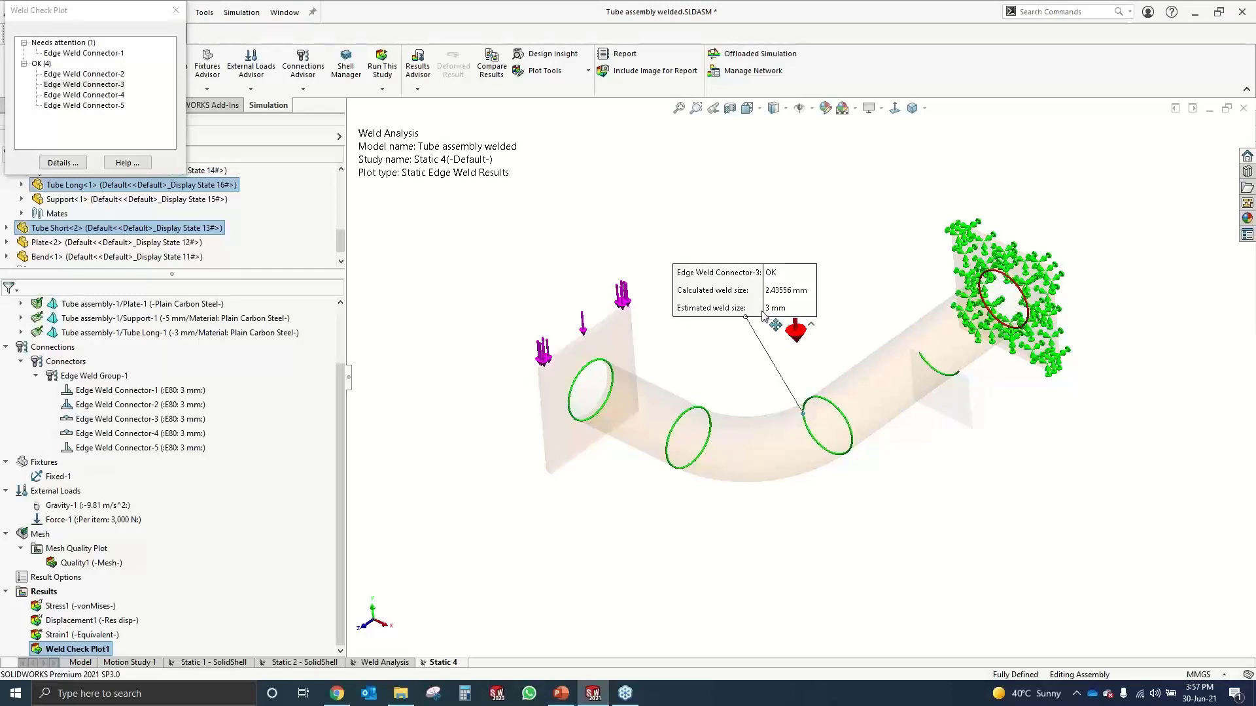
click(96, 96)
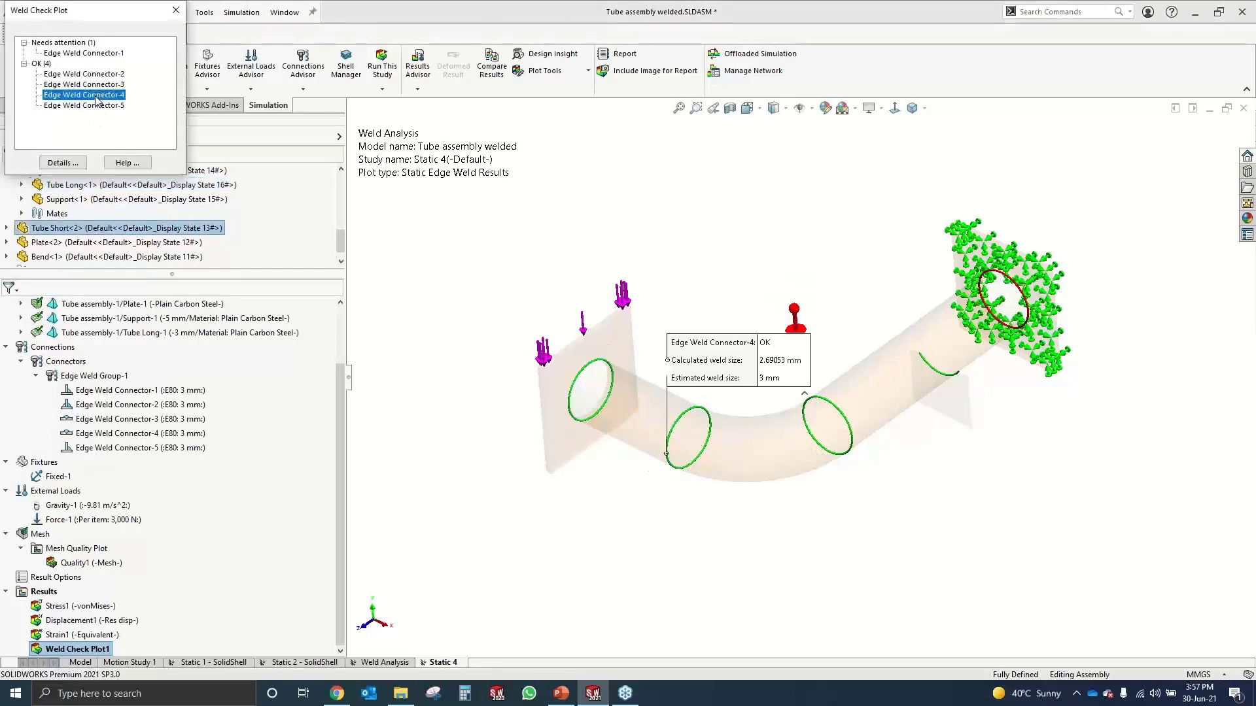
Open the detailed results of Edge Weld Connector-1 from the weld check plot and examine its weld throat size
click(84, 54)
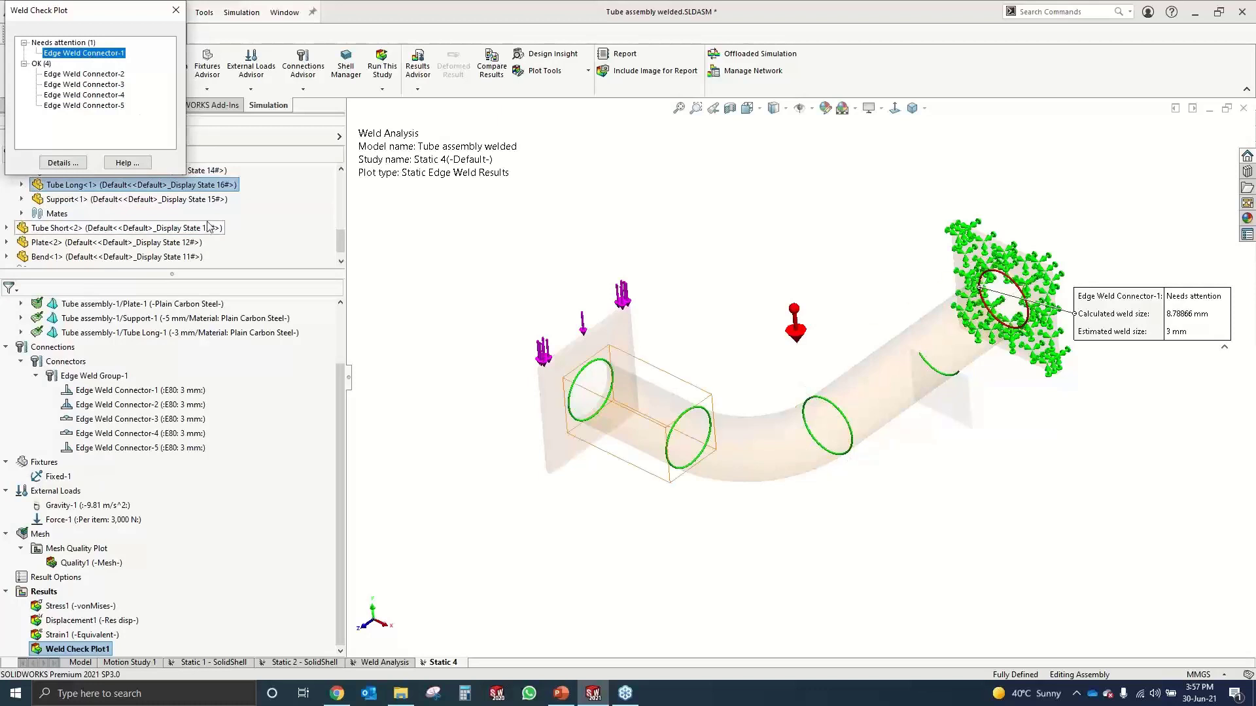
click(63, 163)
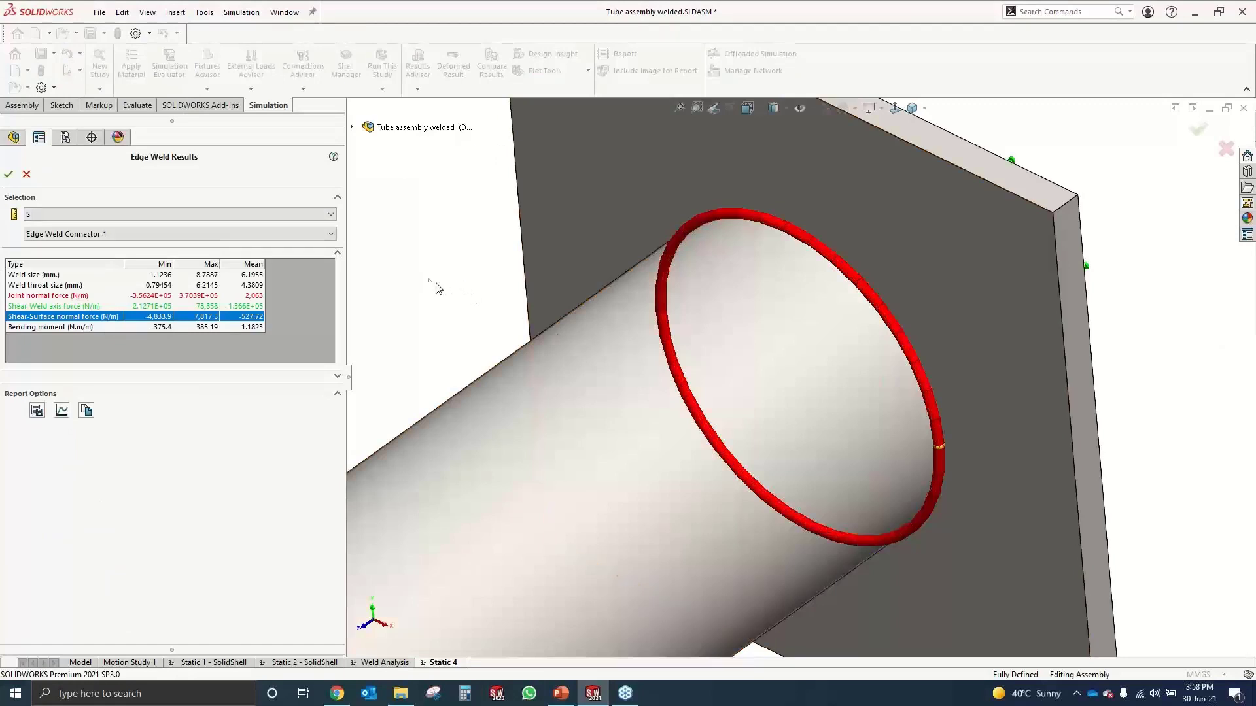
click(74, 288)
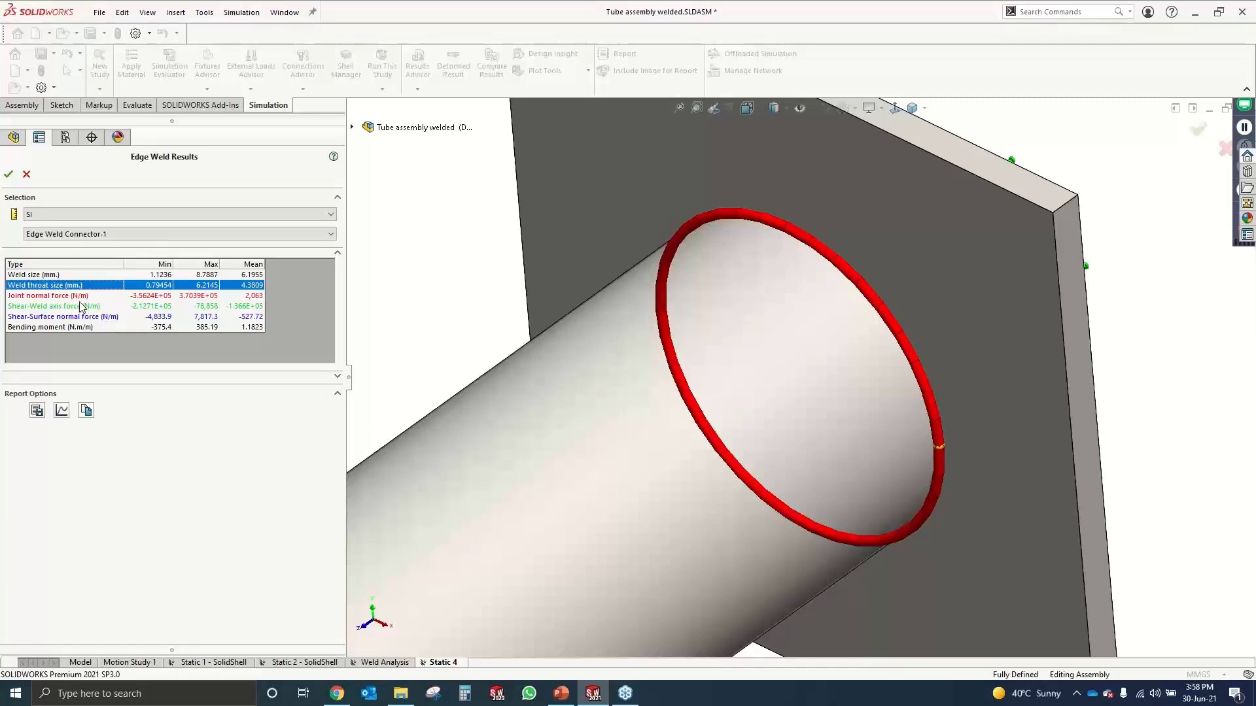
Switch to the PowerPoint presentation, present the "Edge Weld Results - Forces" slide full screen to examine the force definitions, and end the show
click(560, 695)
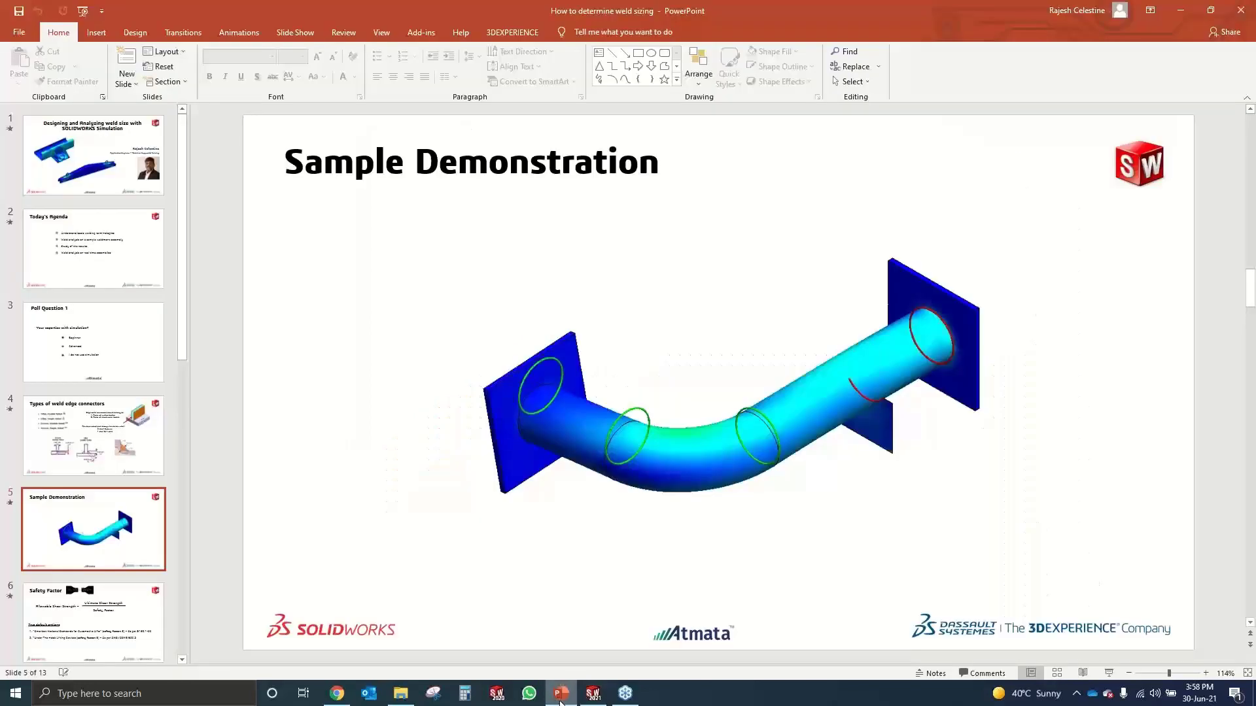
scroll(144, 499, down, 1)
scroll(144, 498, down, 5)
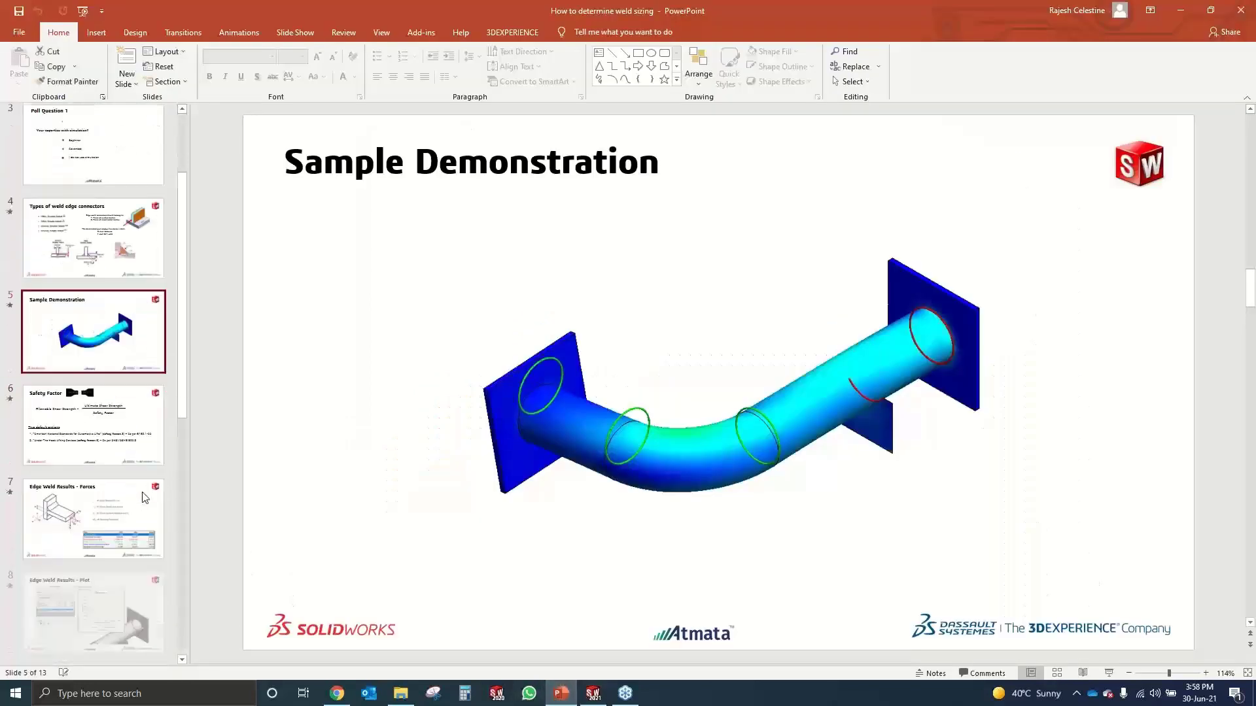
click(103, 492)
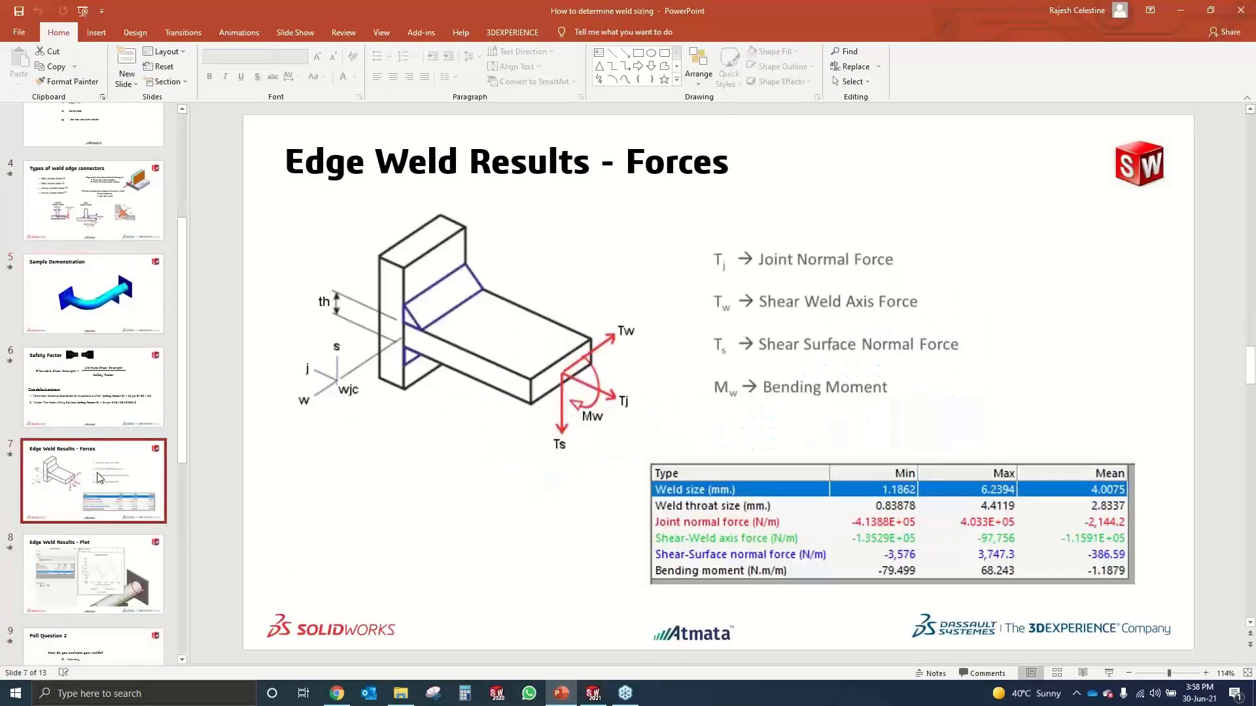
click(1108, 673)
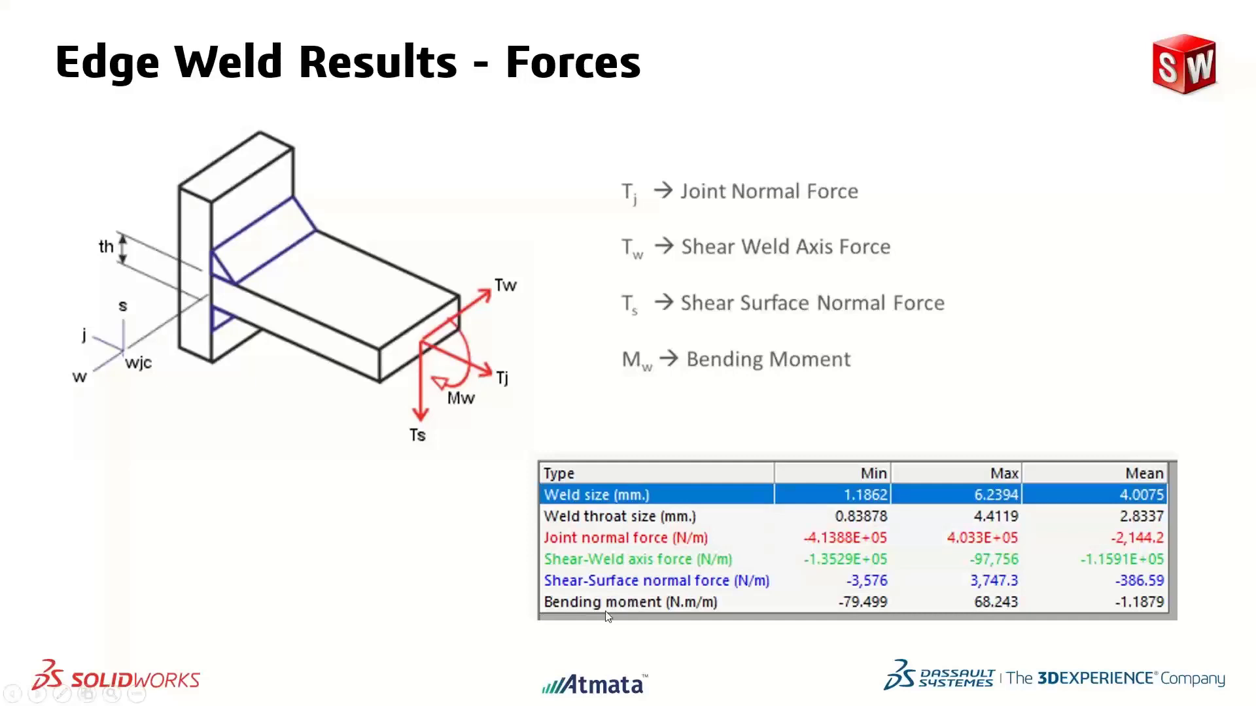
key(Escape)
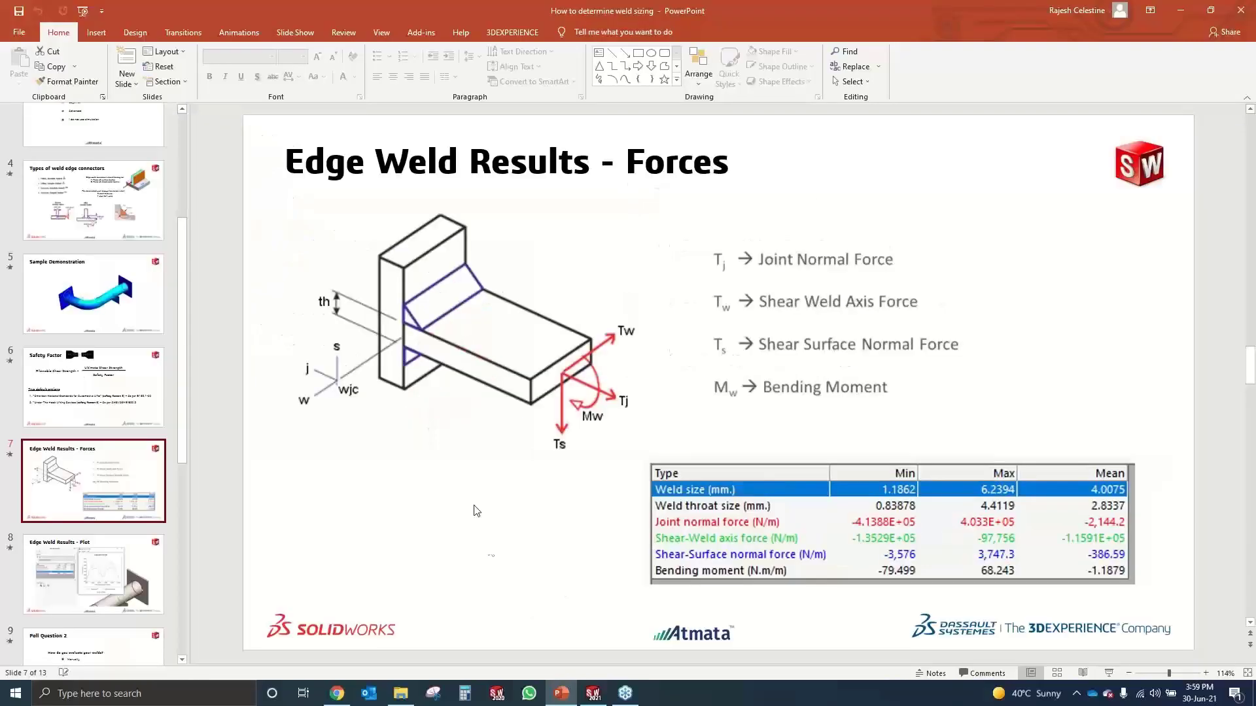
Return to SOLIDWORKS and plot the weld size and throat size along Edge Weld Connector-1's seam, examine the graph beside the results, and close it
click(593, 692)
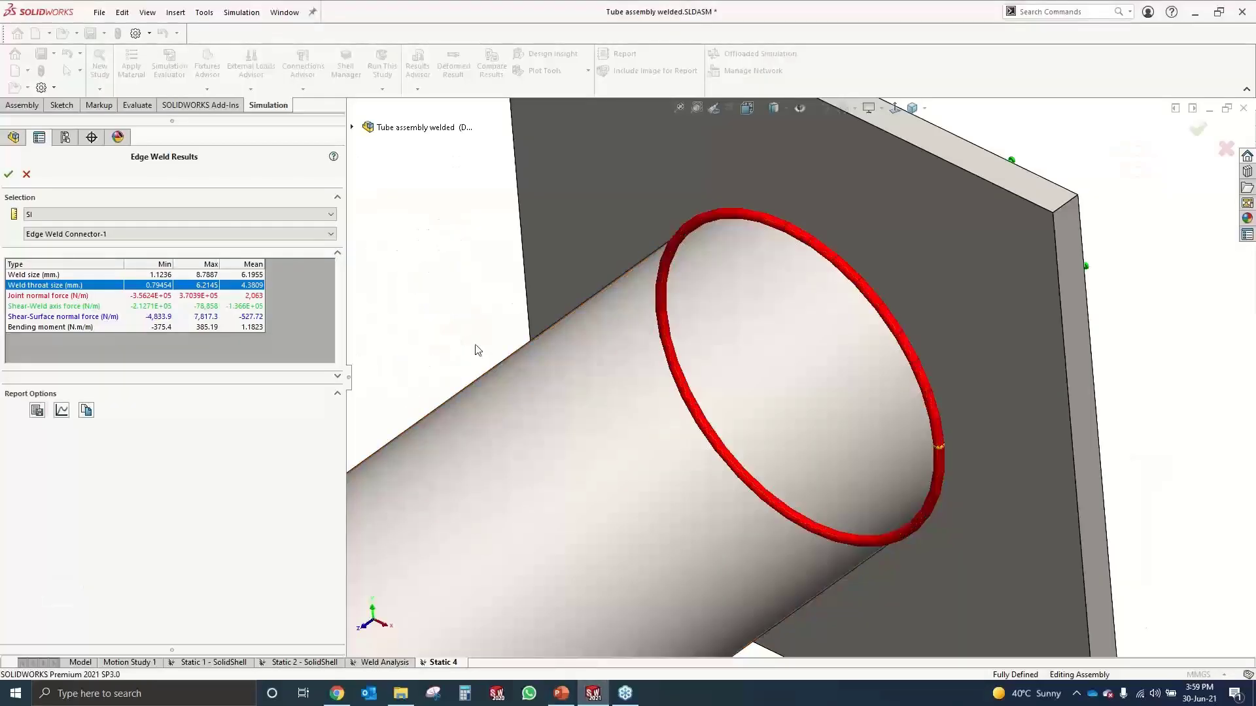
click(64, 417)
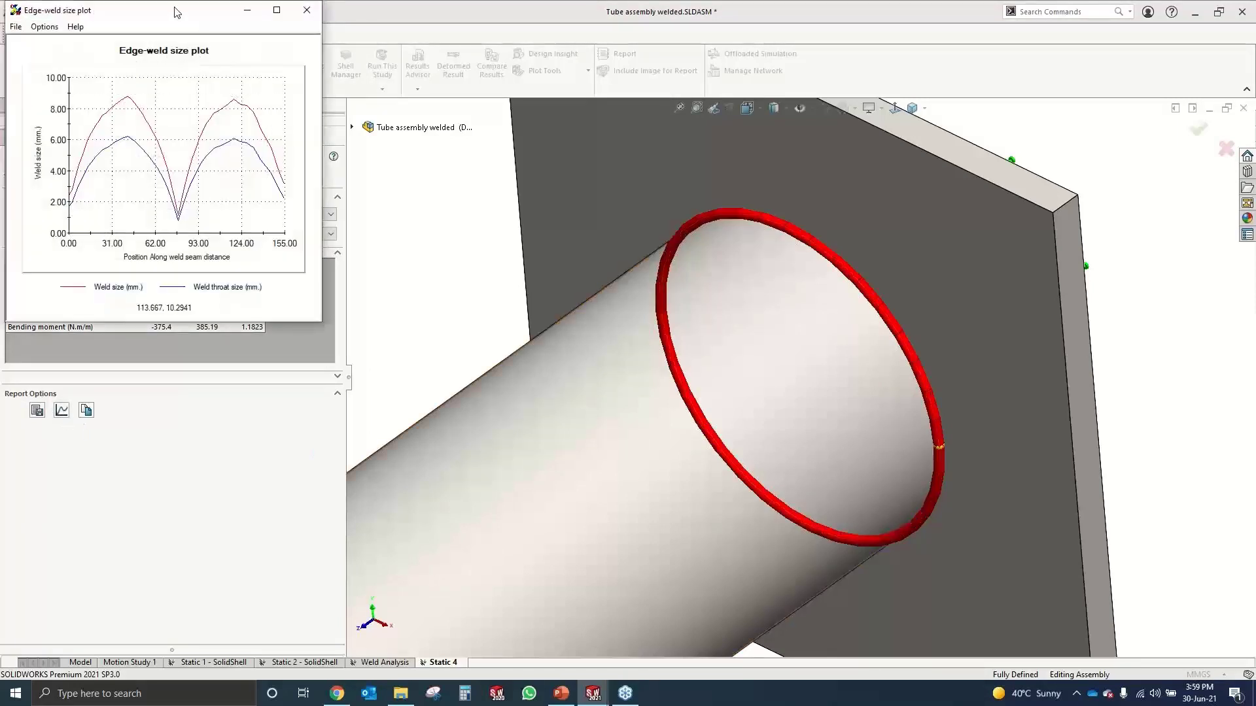
drag(174, 11, 386, 77)
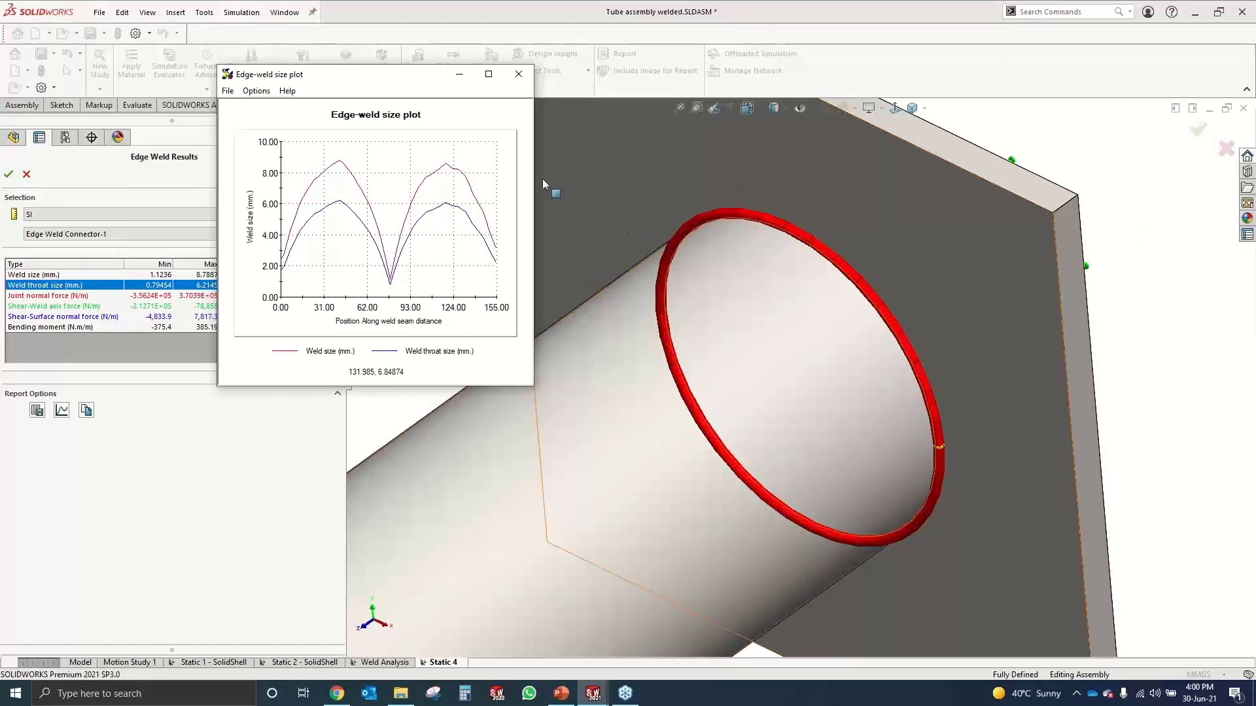
click(519, 74)
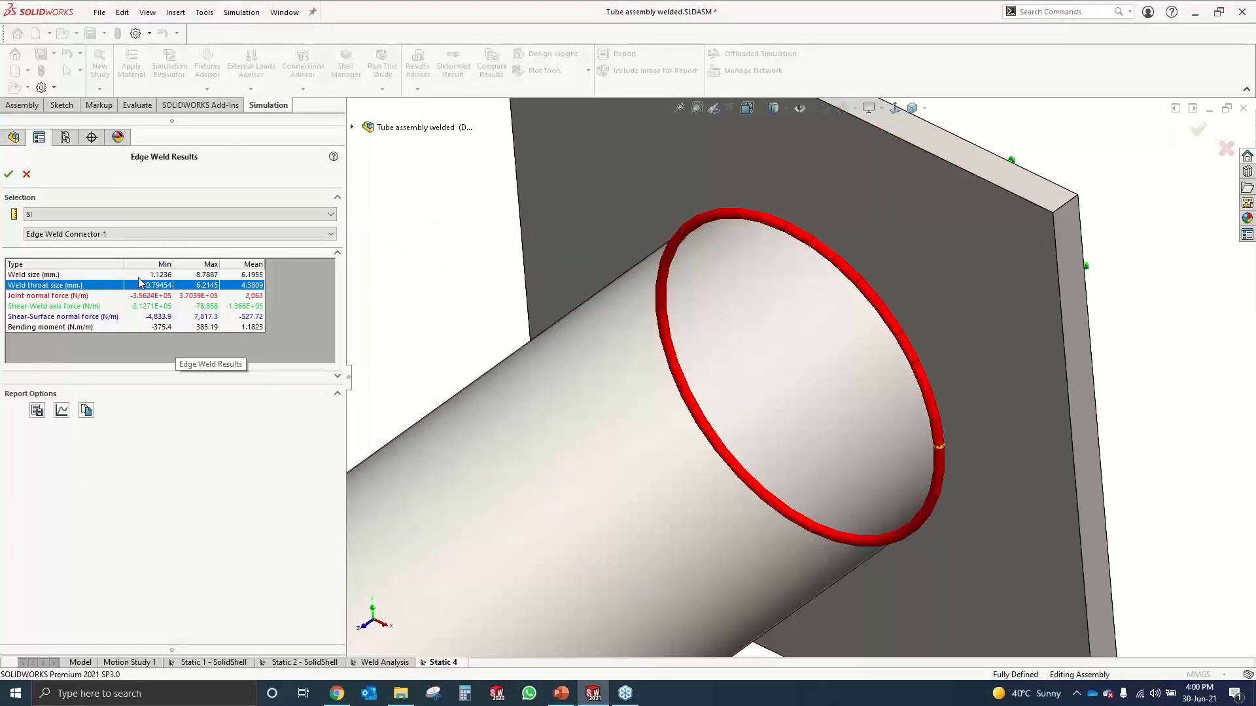
Close the edge weld results, view the whole tube assembly's weld check plot, and switch to the PowerPoint presentation
click(8, 174)
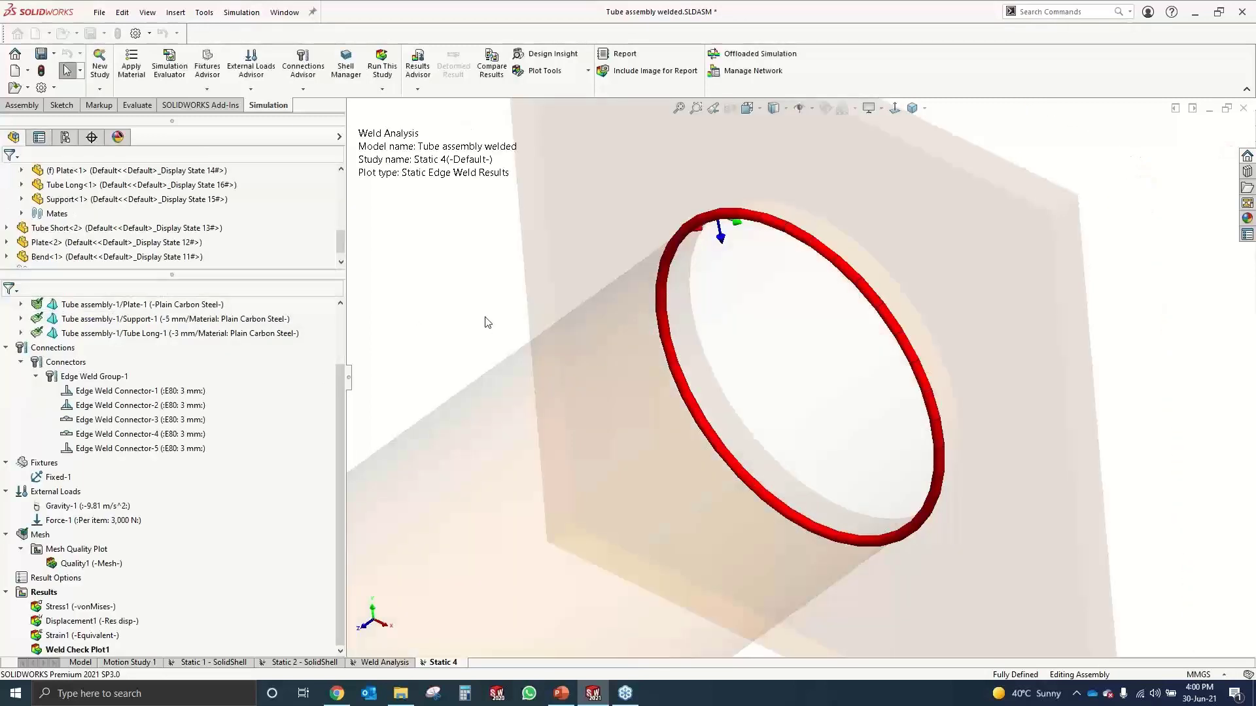
key(f)
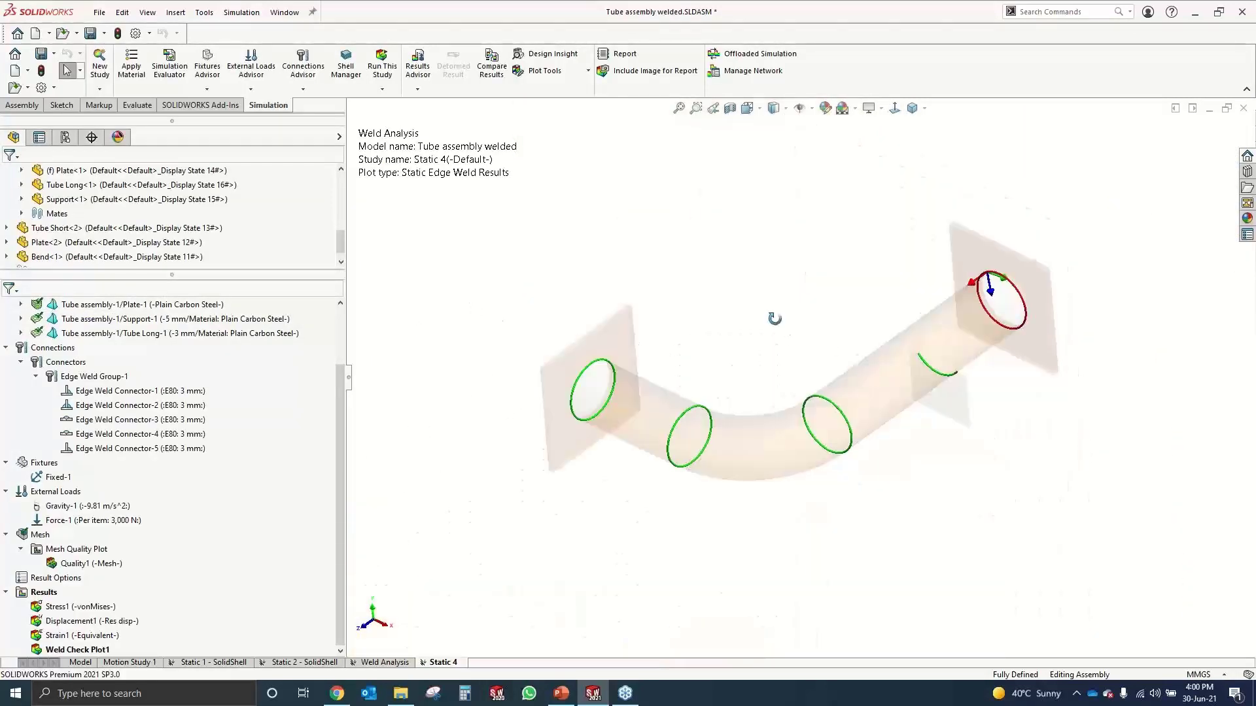
middle_drag(789, 331, 783, 299)
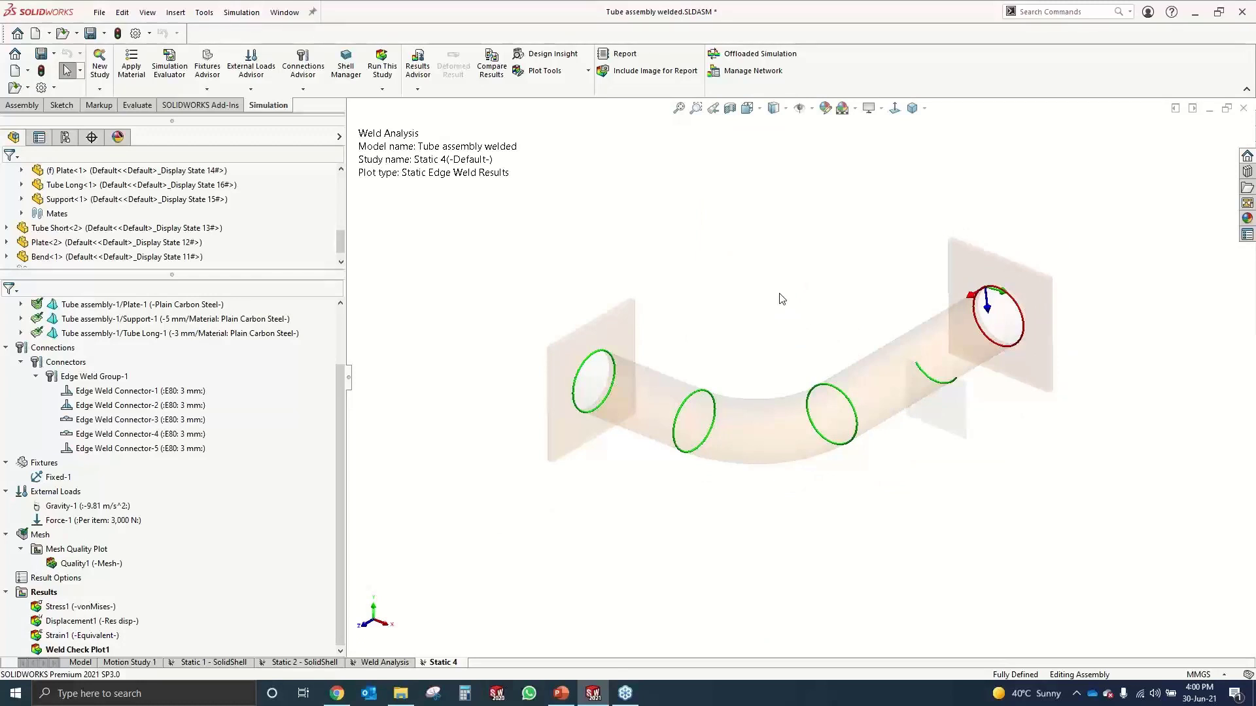
middle_drag(782, 299, 786, 295)
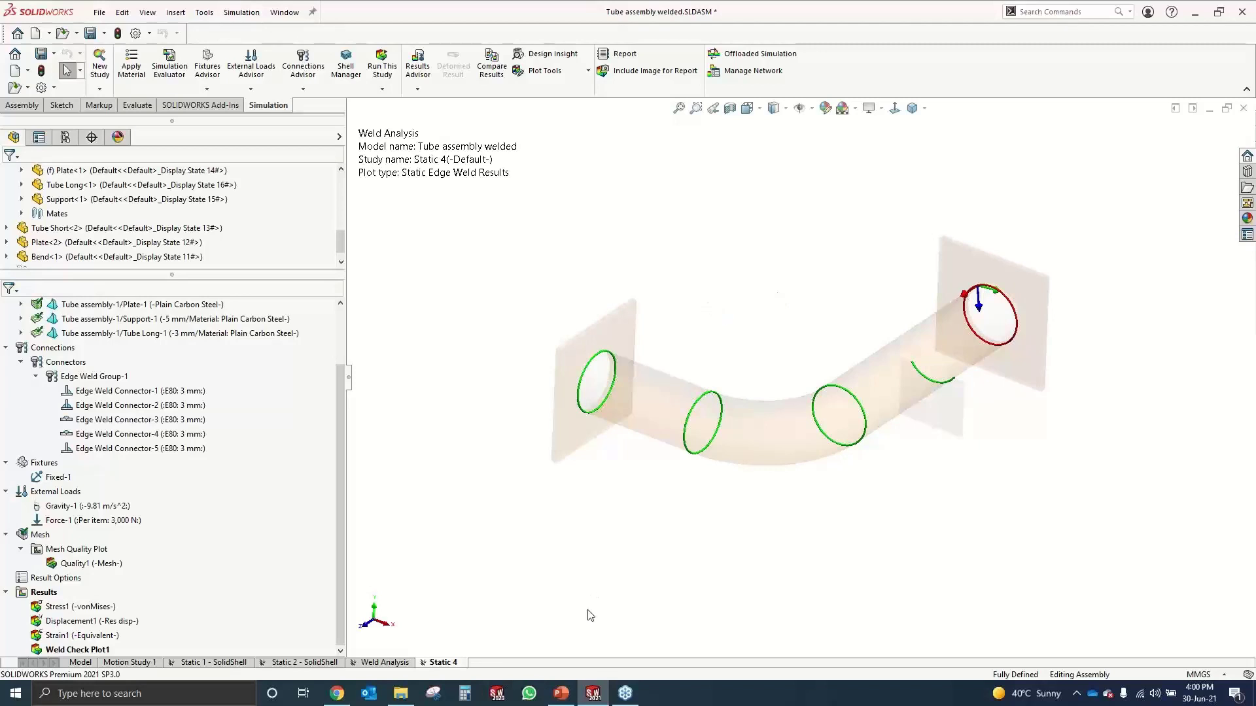
click(562, 693)
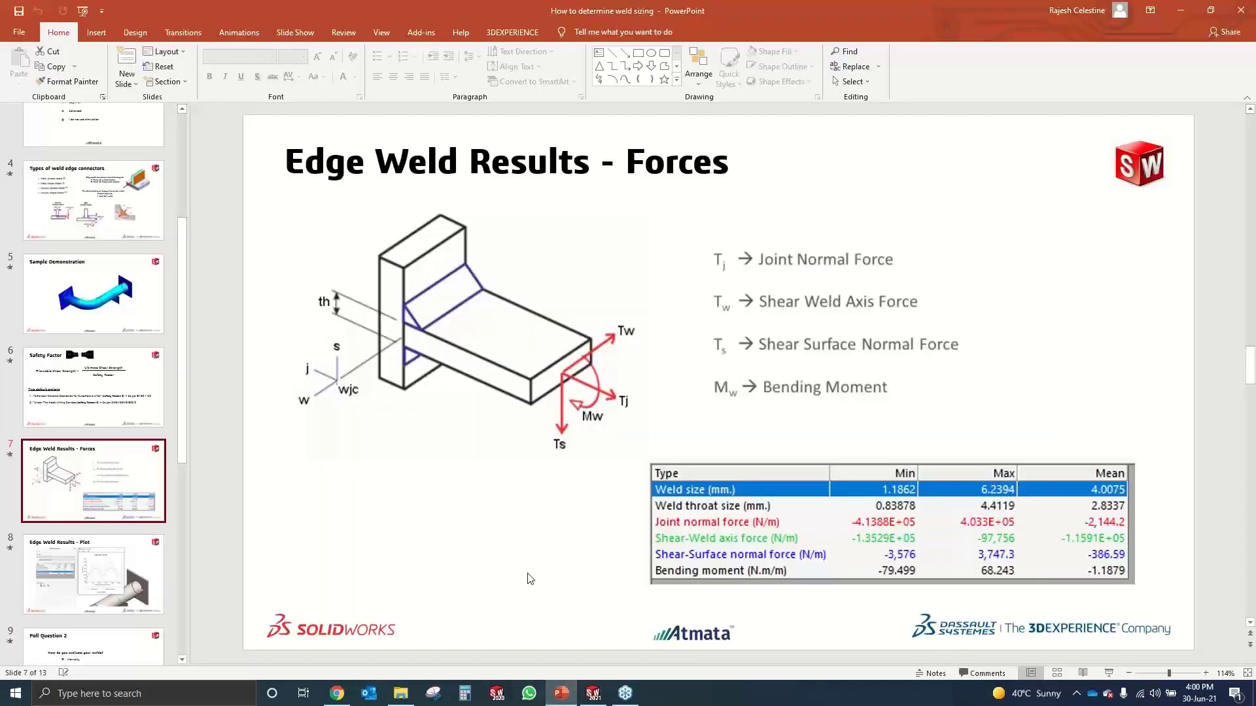
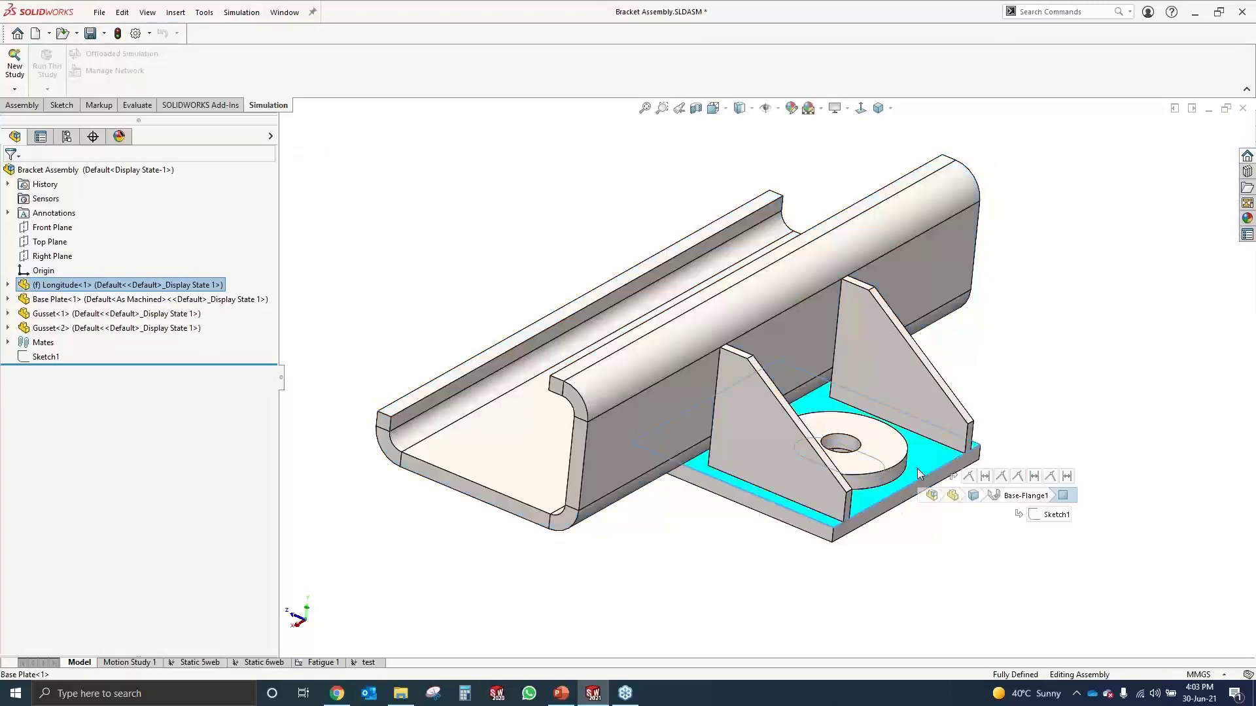
Examine the bracket assembly's base plate, both gussets and their joints with the longitude channel
click(728, 568)
click(787, 457)
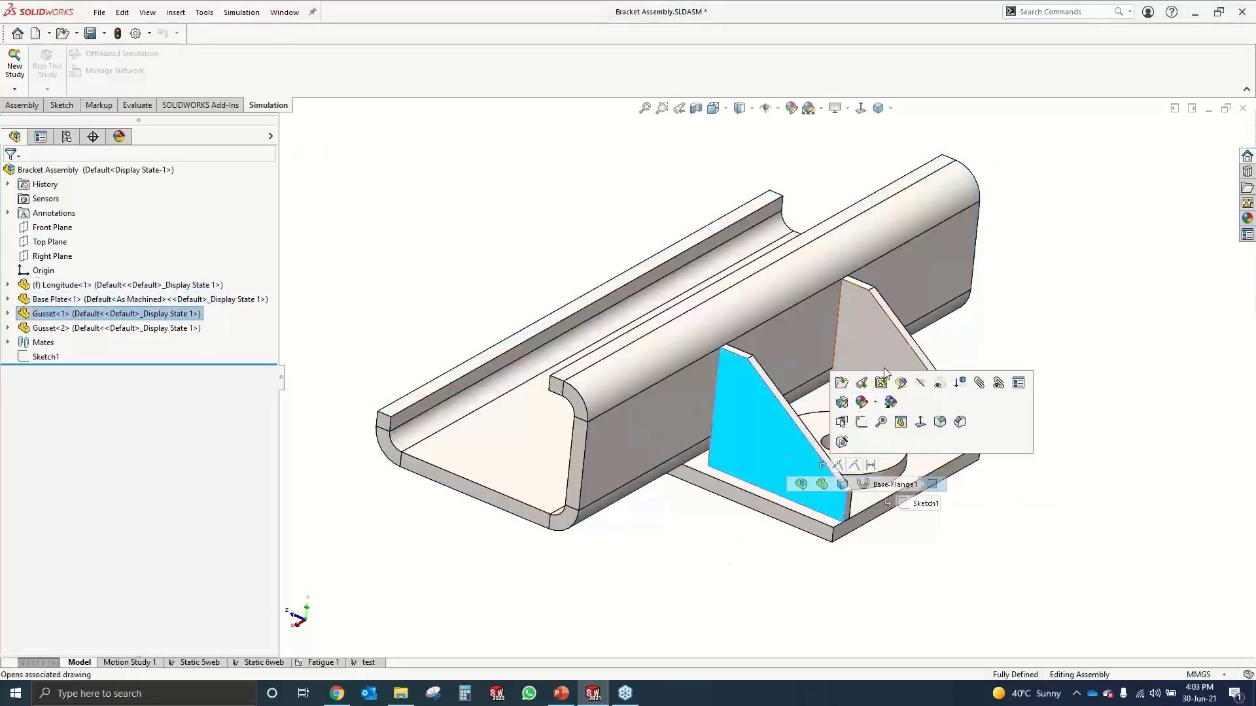
click(876, 331)
click(839, 554)
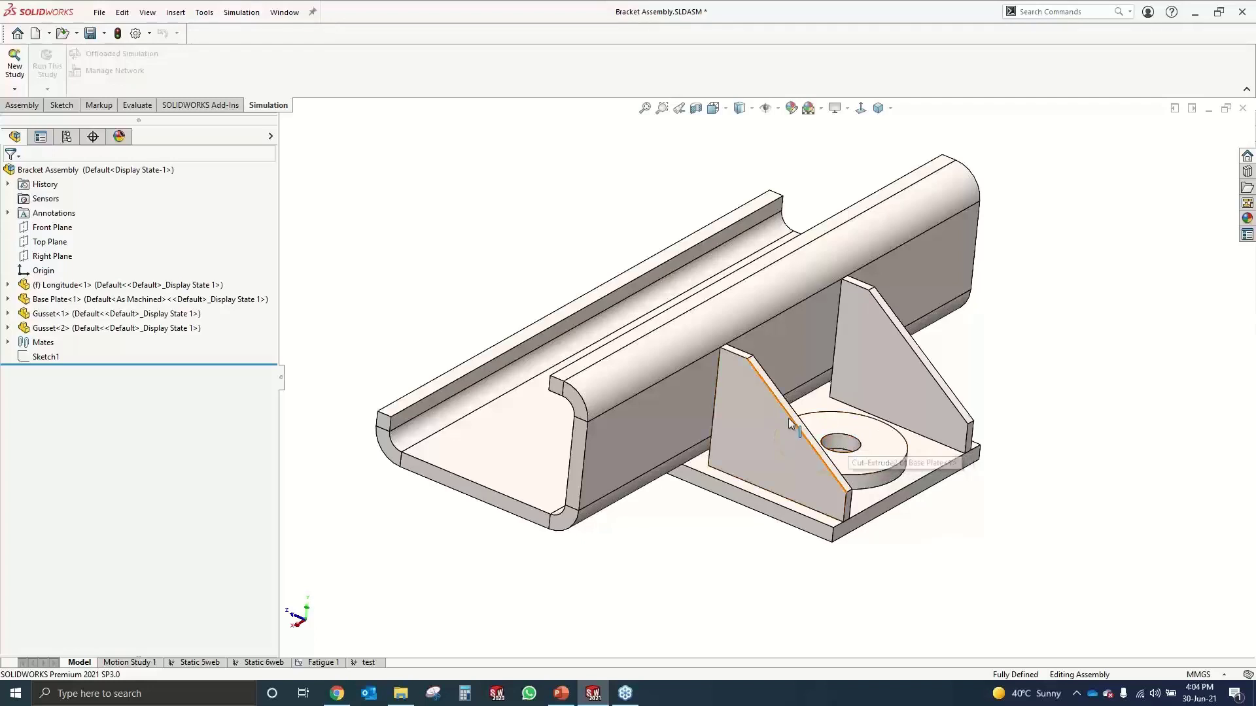
mouse_move(772, 517)
middle_down()
mouse_move(777, 348)
mouse_move(791, 300)
mouse_move(751, 477)
mouse_move(758, 504)
mouse_move(768, 314)
mouse_move(757, 516)
middle_up()
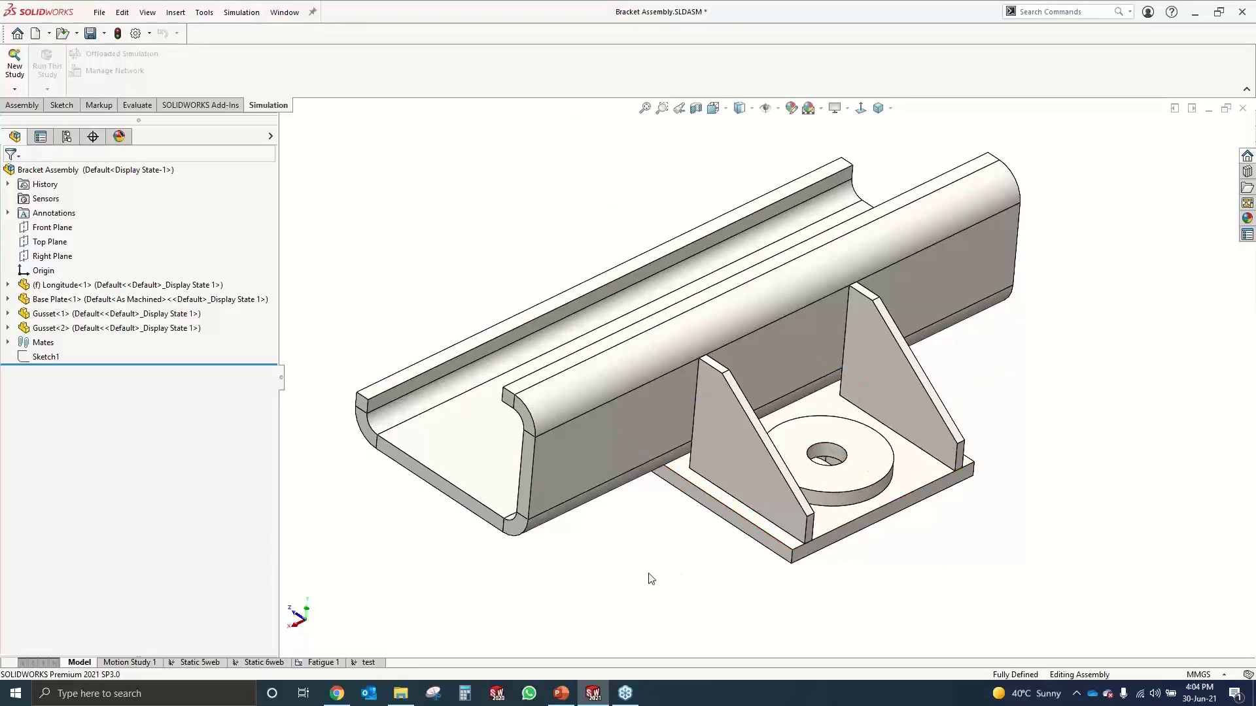
scroll(357, 480, up, 2)
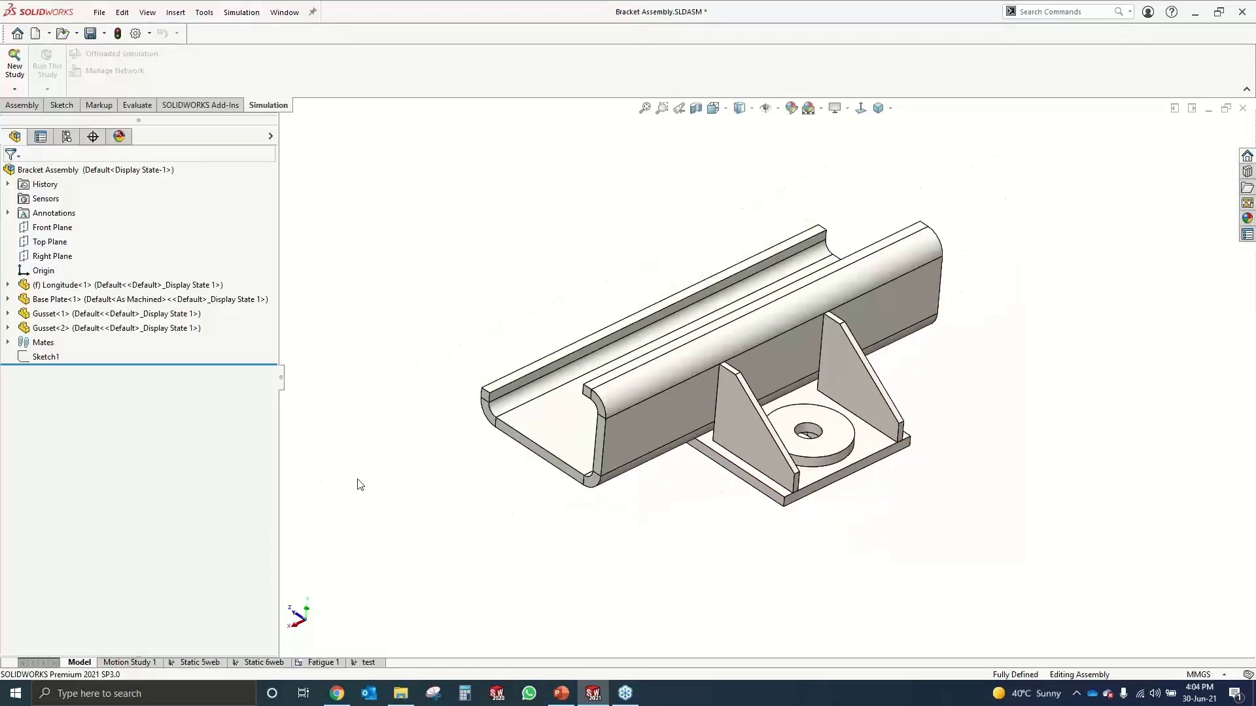
scroll(466, 344, down, 2)
scroll(614, 288, up, 2)
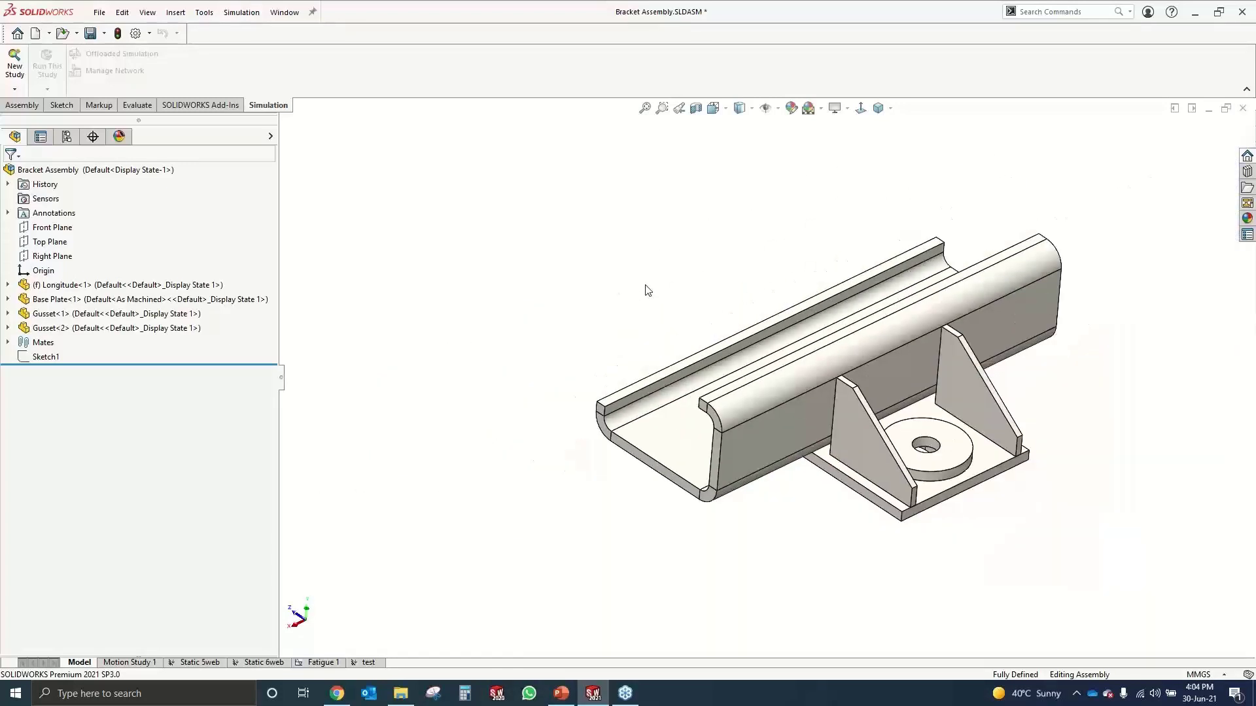
scroll(572, 275, down, 1)
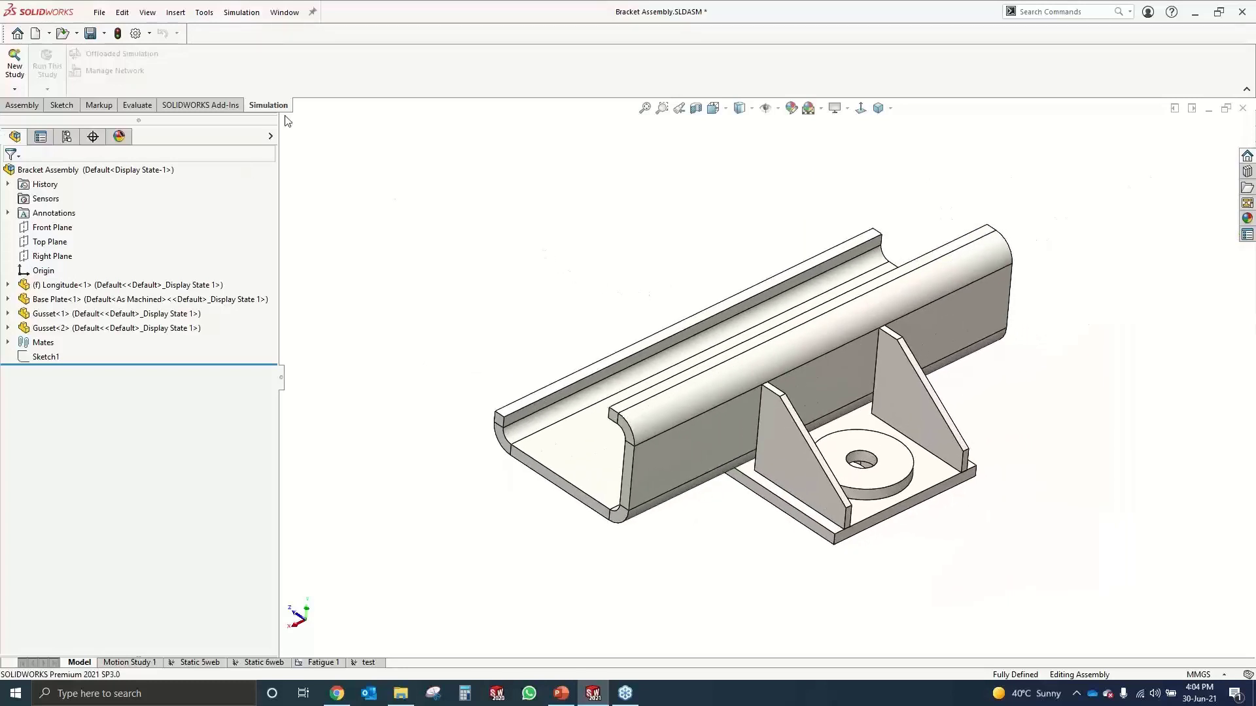
Create a new static study named "Weld" for the bracket assembly
click(14, 88)
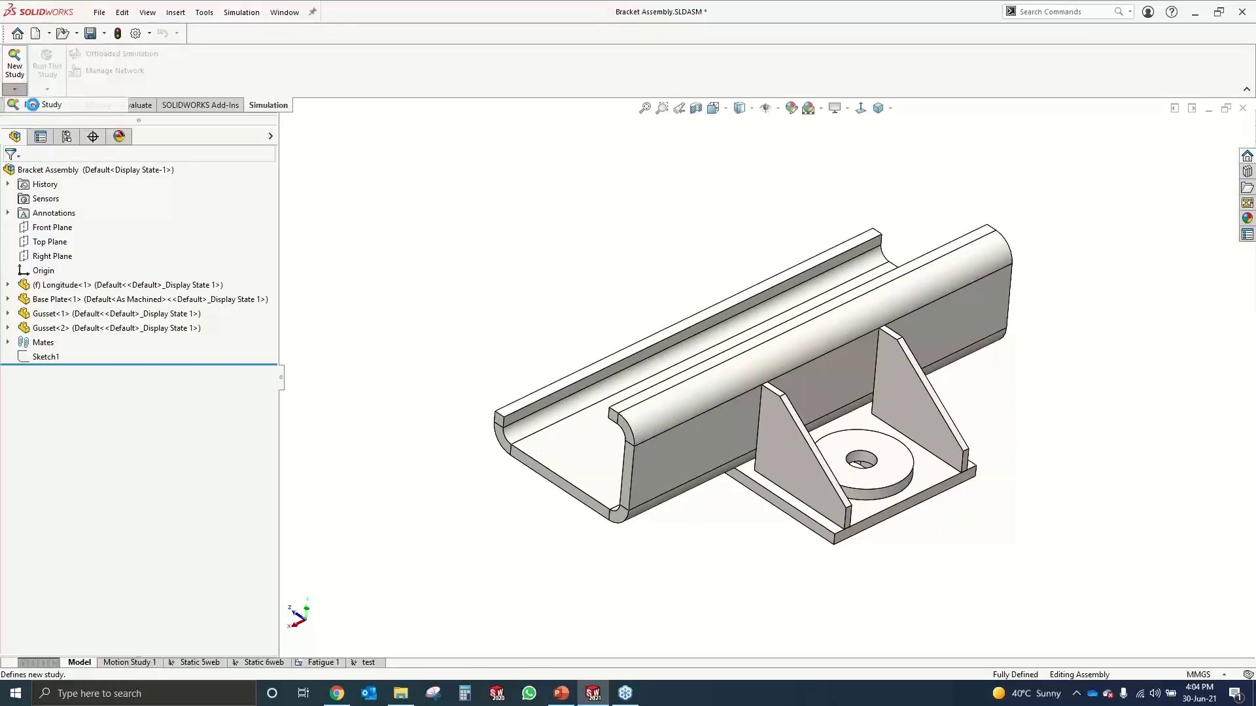
click(33, 103)
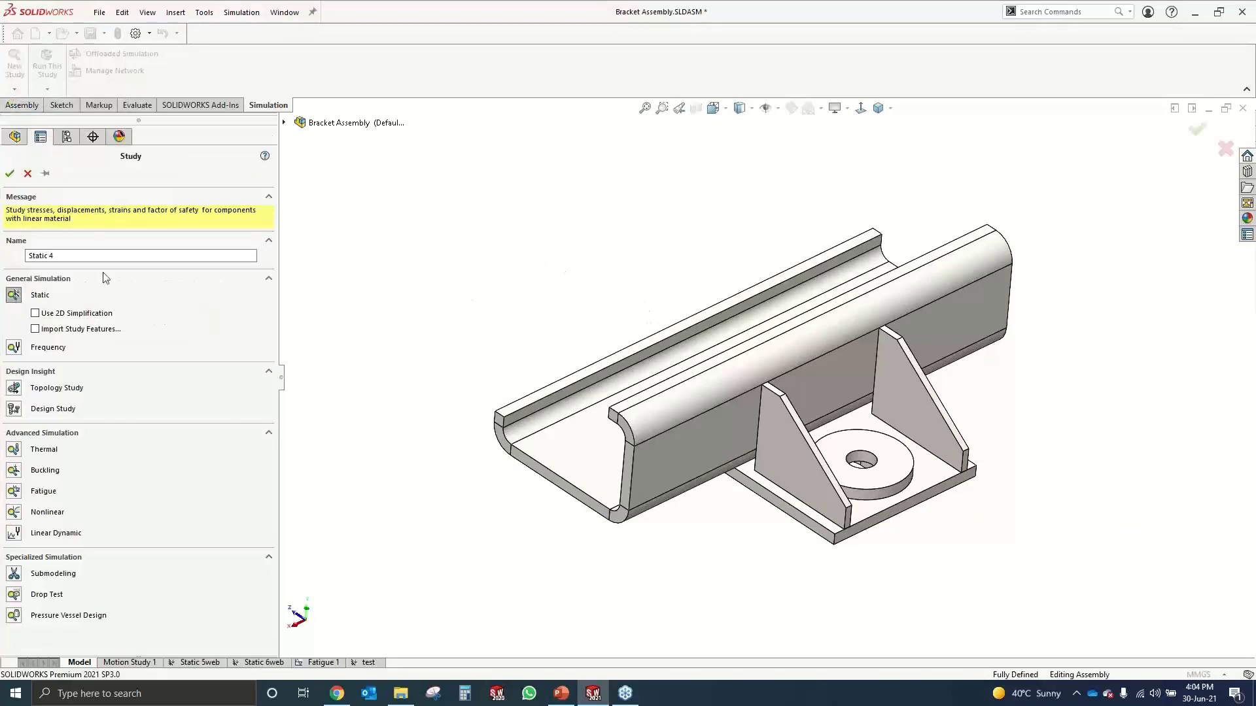
drag(71, 256, 2, 258)
click(8, 174)
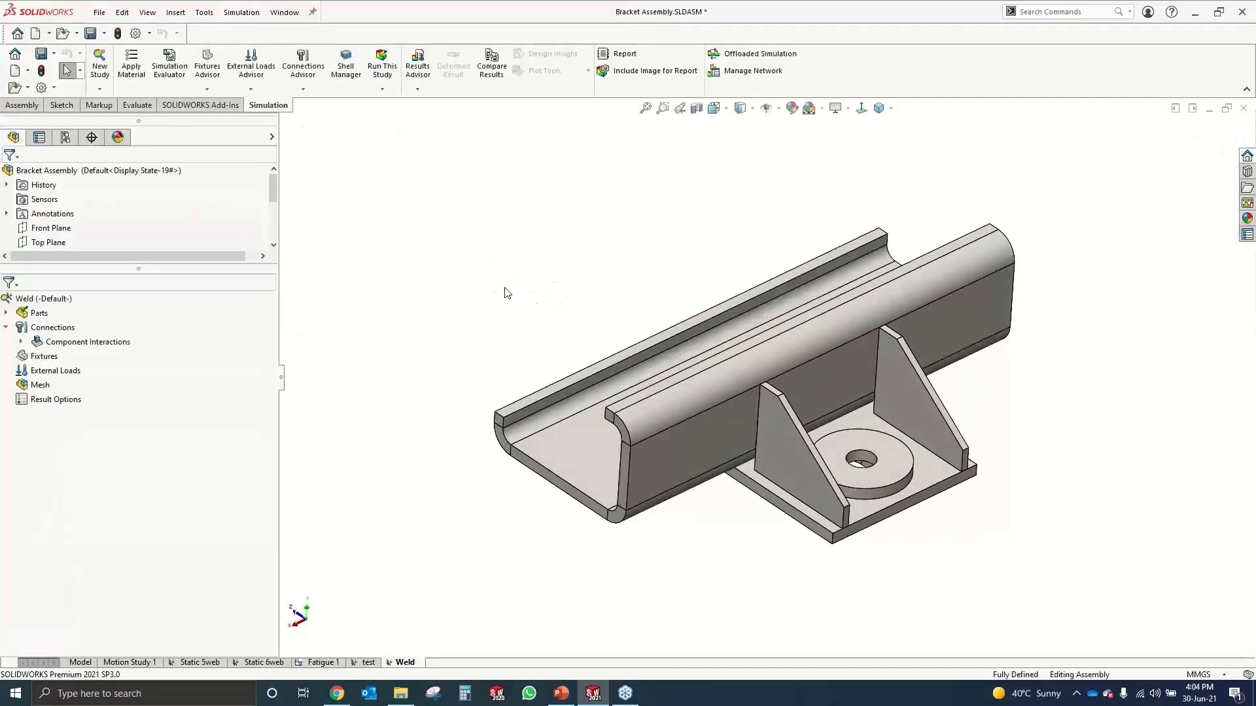
Apply the favorite material Plain Carbon Steel to all parts of the Weld study, and expand Base Plate-1 to list its bodies
click(6, 312)
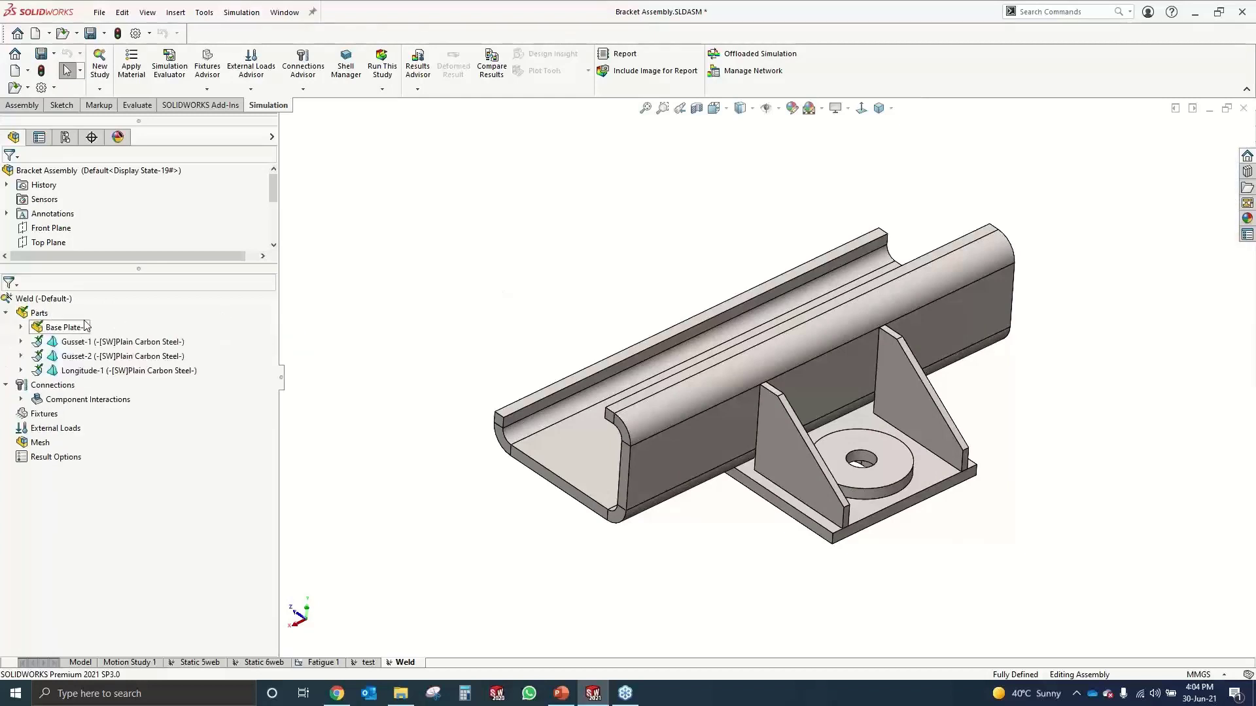
right_click(41, 314)
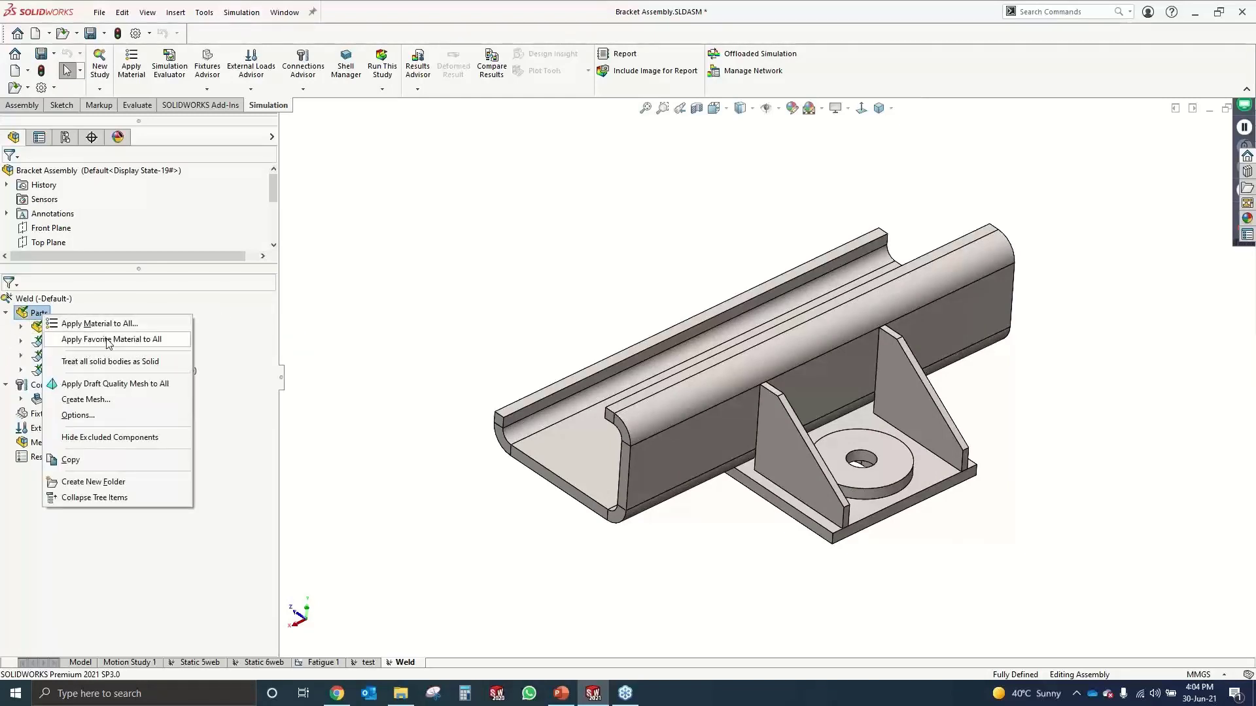
mouse_move(109, 344)
click(223, 341)
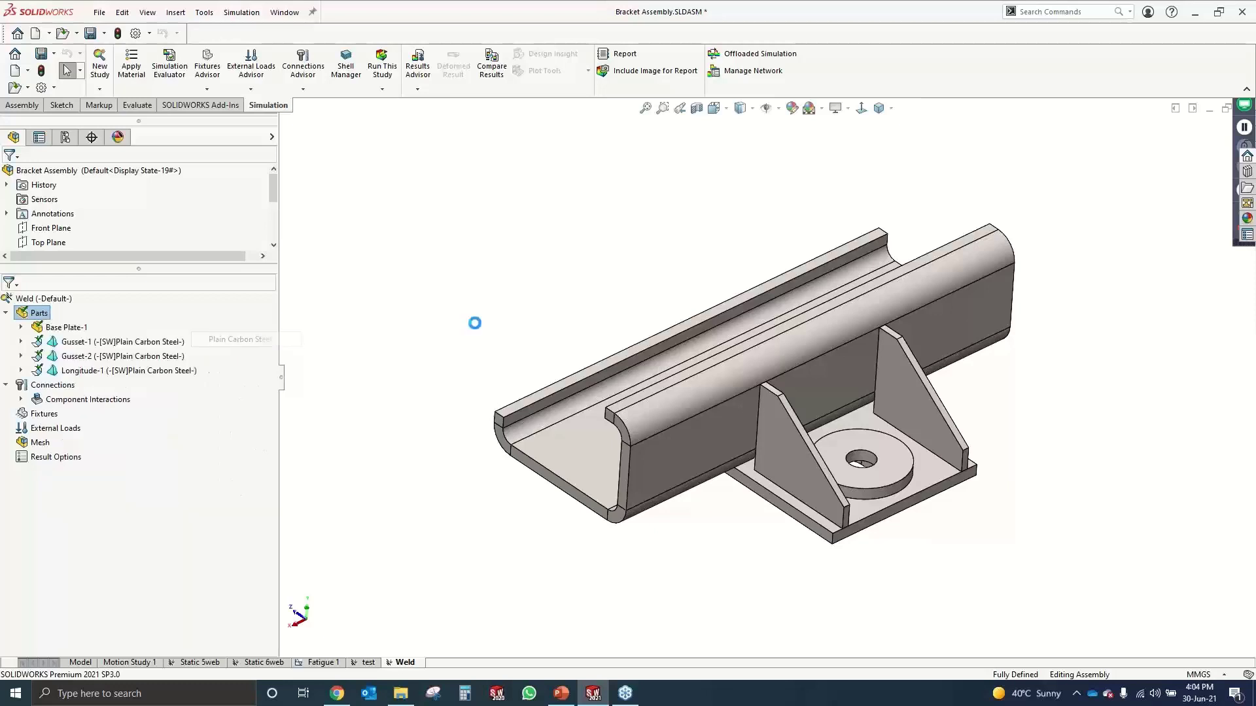
click(524, 289)
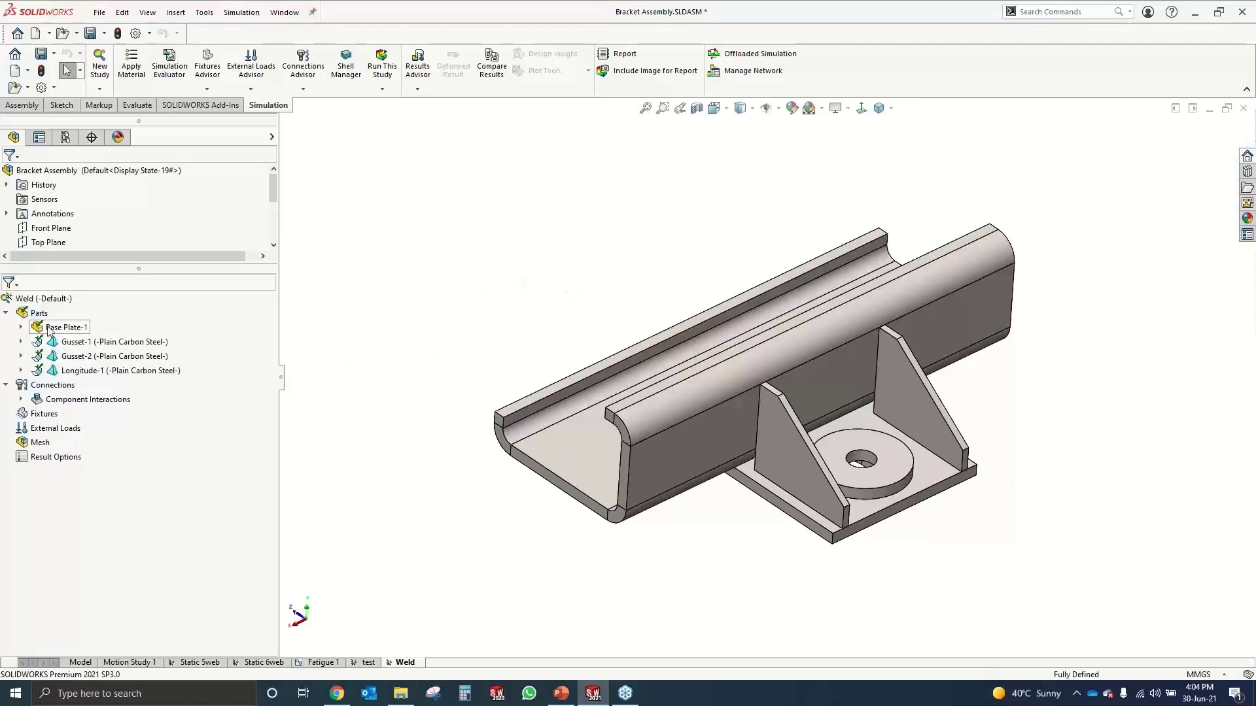
click(21, 328)
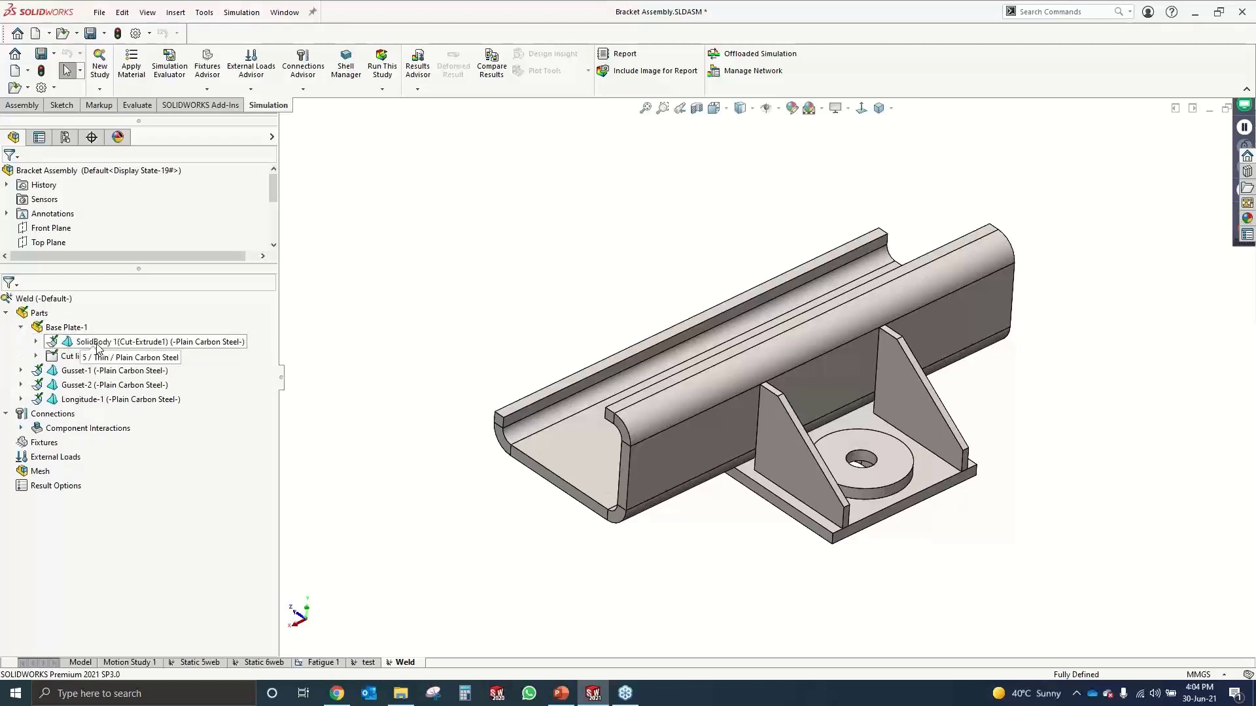
Identify the bodies of the longitude channel, front gusset and round boss on the base plate in the Weld study
click(686, 402)
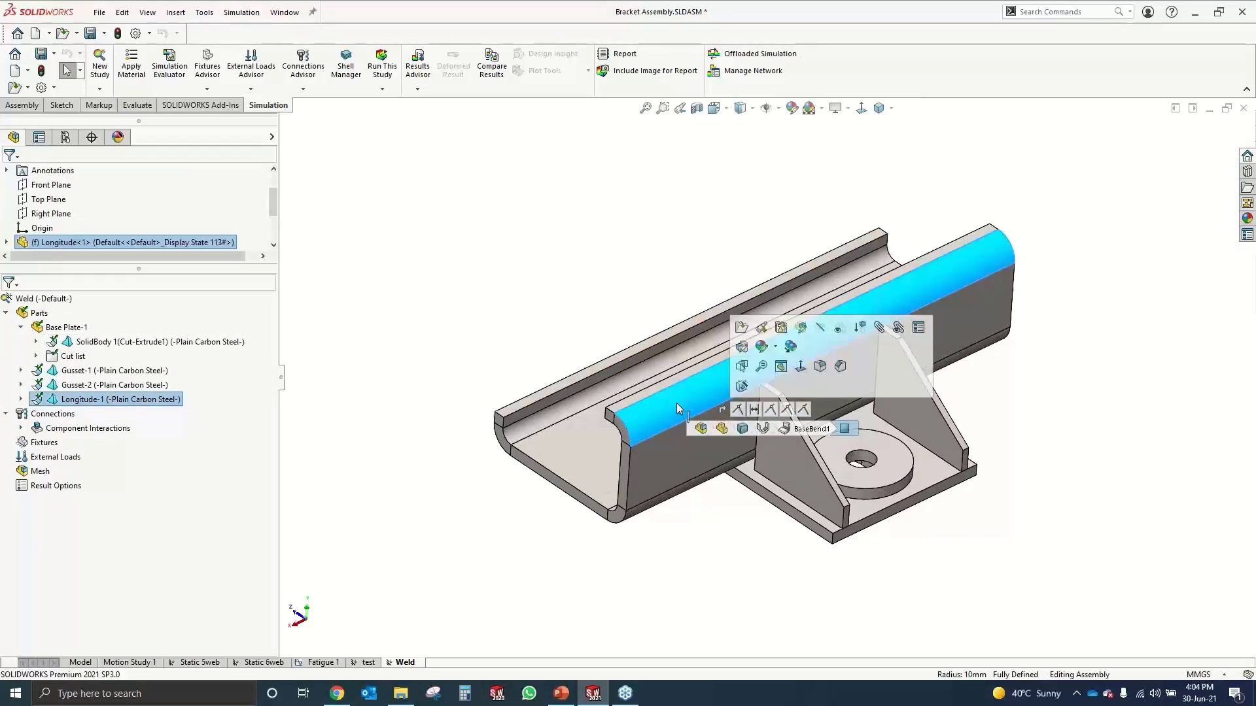
click(508, 273)
click(781, 433)
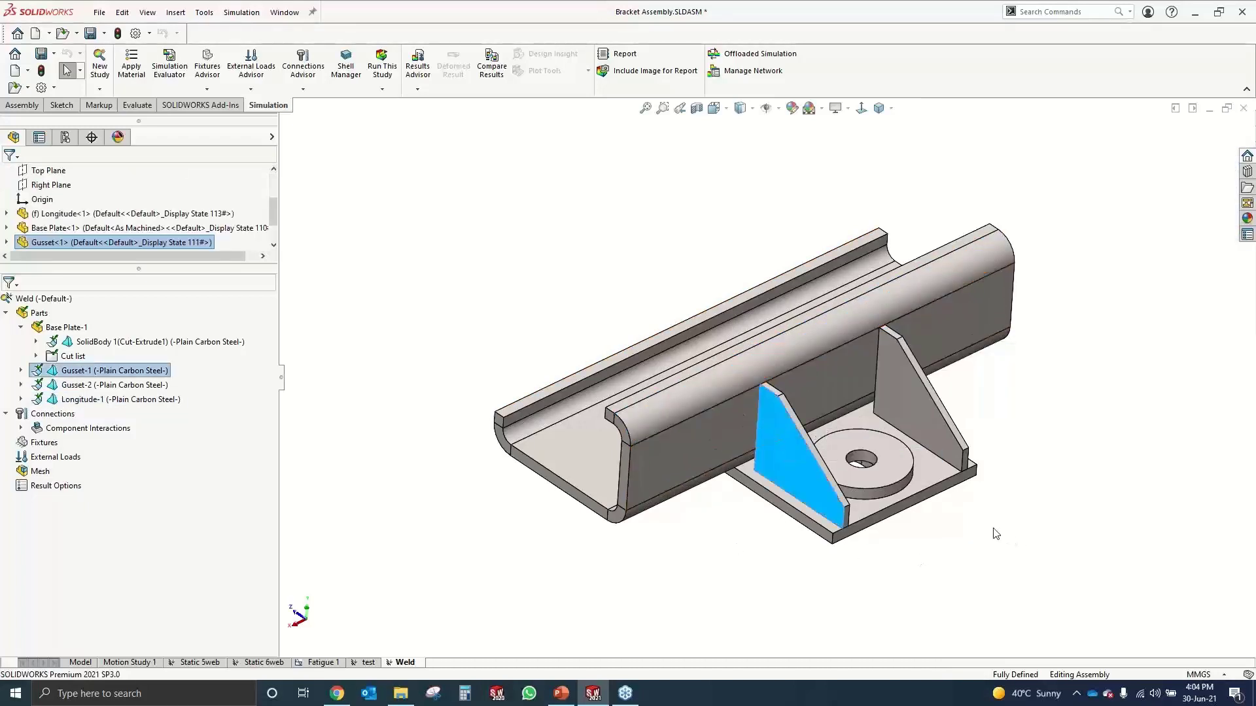
mouse_move(994, 529)
middle_down()
mouse_move(984, 504)
mouse_move(986, 527)
middle_up()
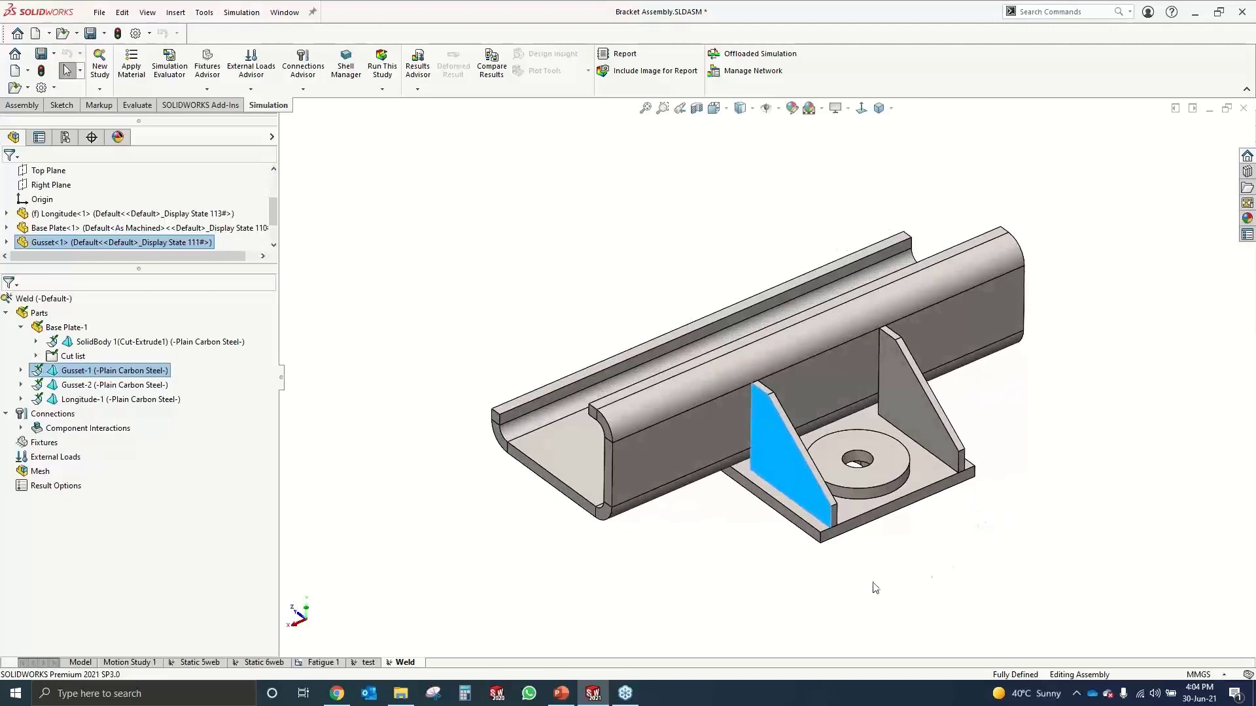
click(895, 469)
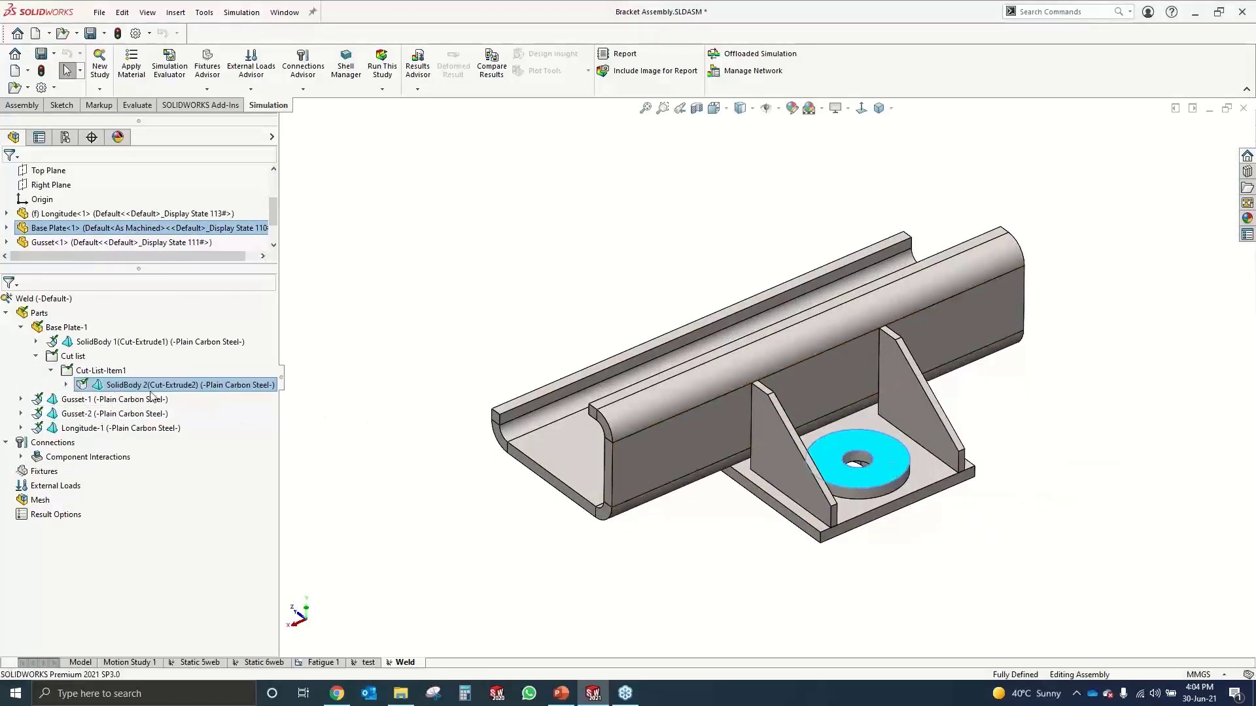
click(438, 262)
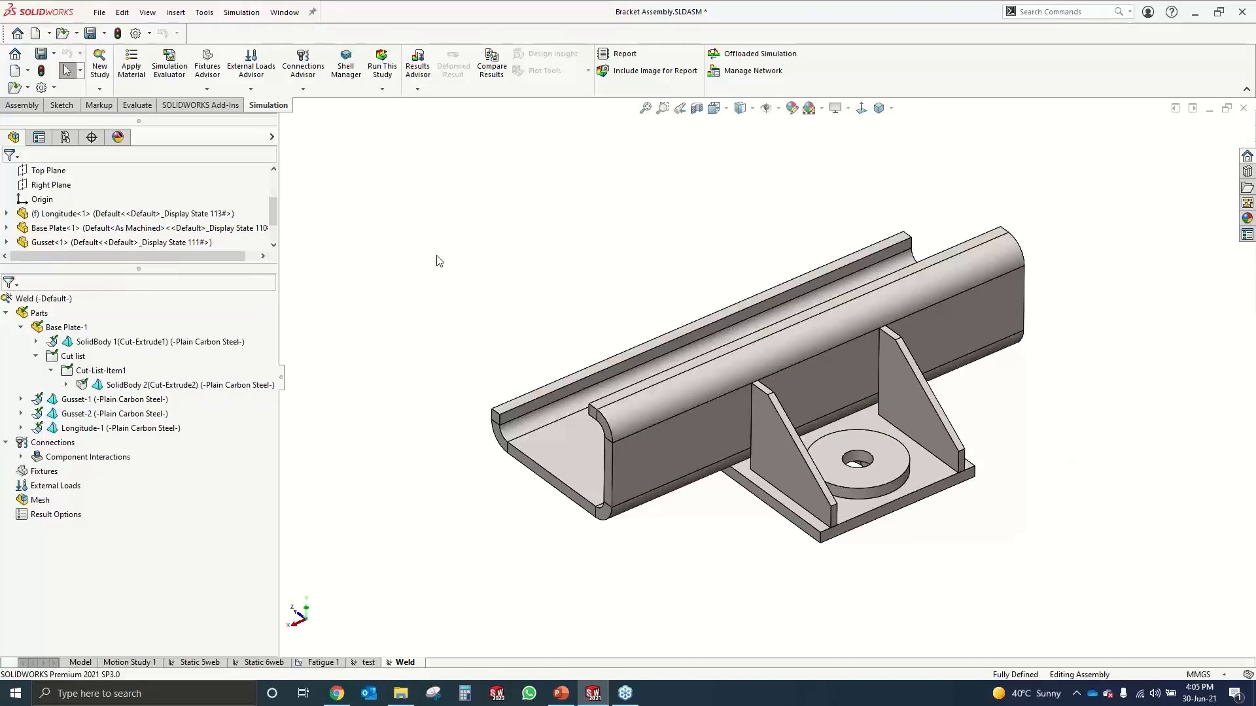
Review the shell definition of the Longitude-1 channel and accept it with the Thin type
click(661, 463)
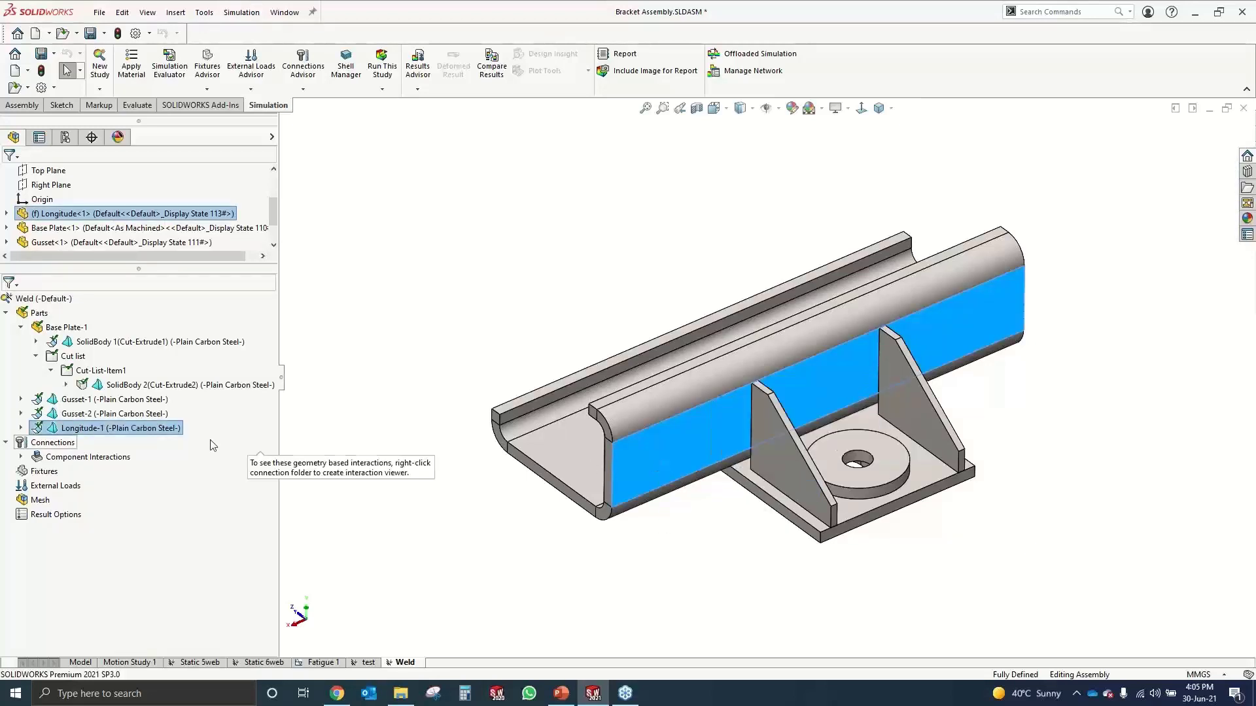
right_click(140, 428)
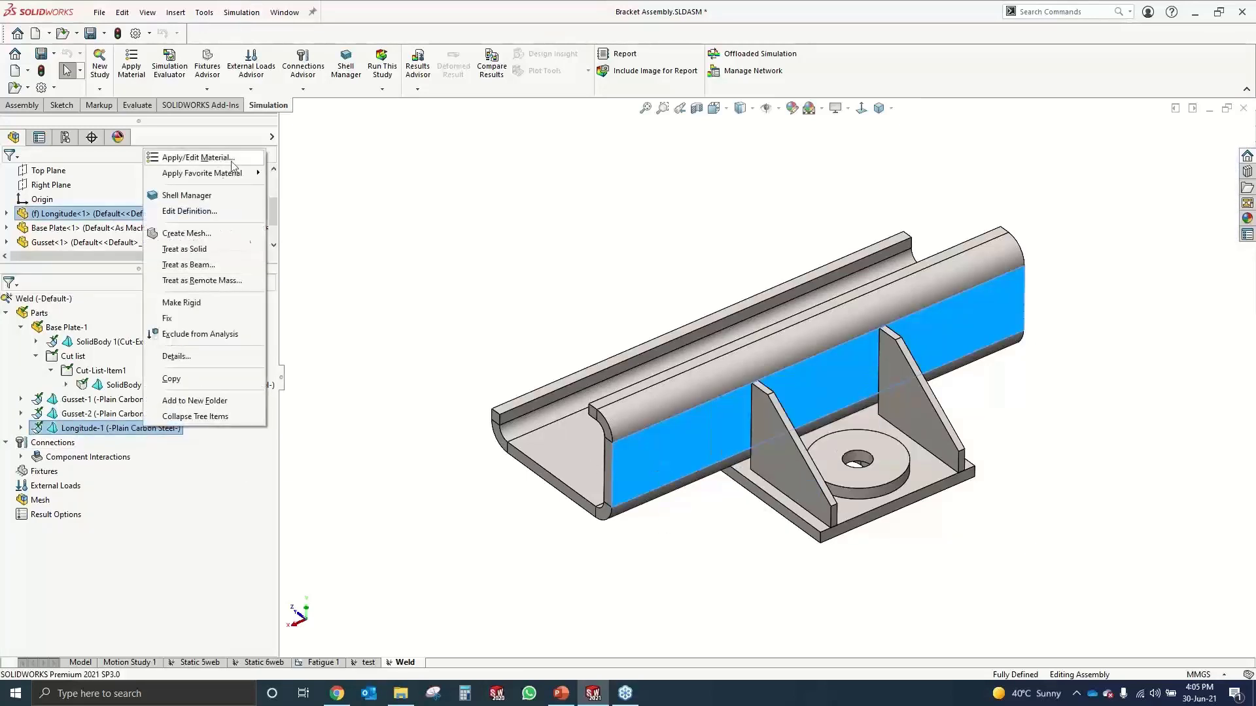
click(191, 216)
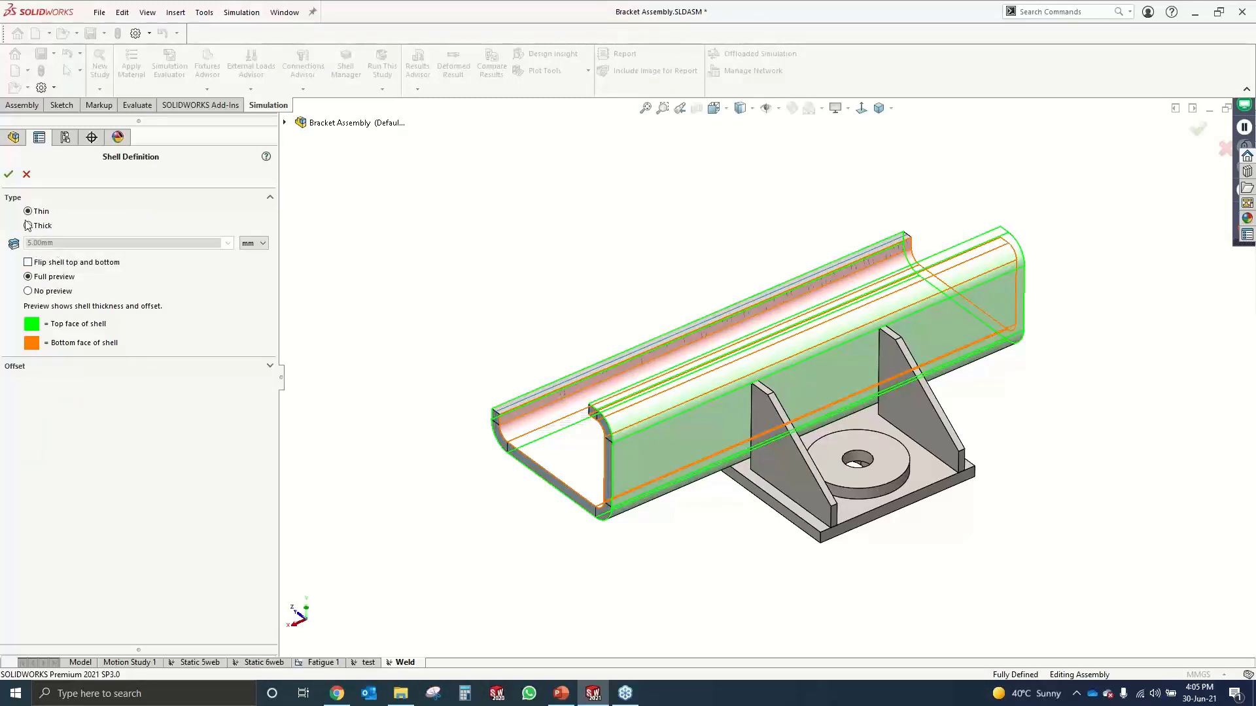
click(8, 175)
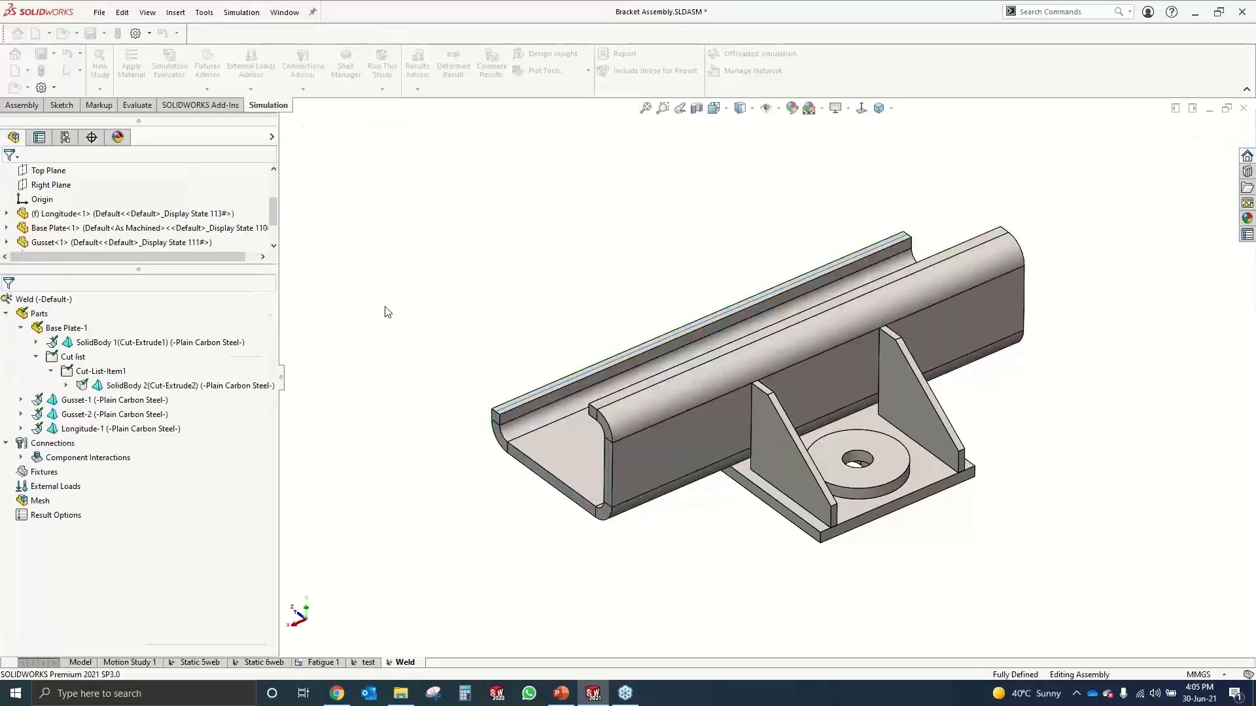
Review the shell definition of Gusset-1 and accept it with the Thin type
click(145, 402)
right_click(145, 402)
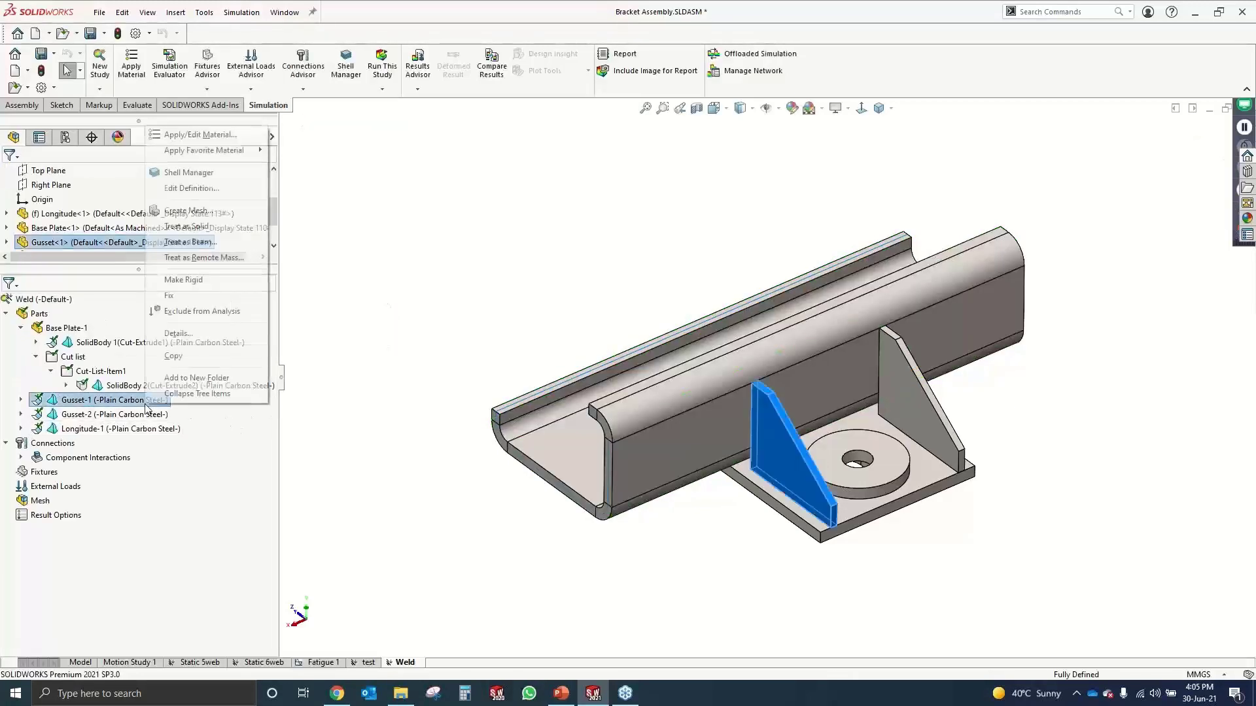
click(207, 188)
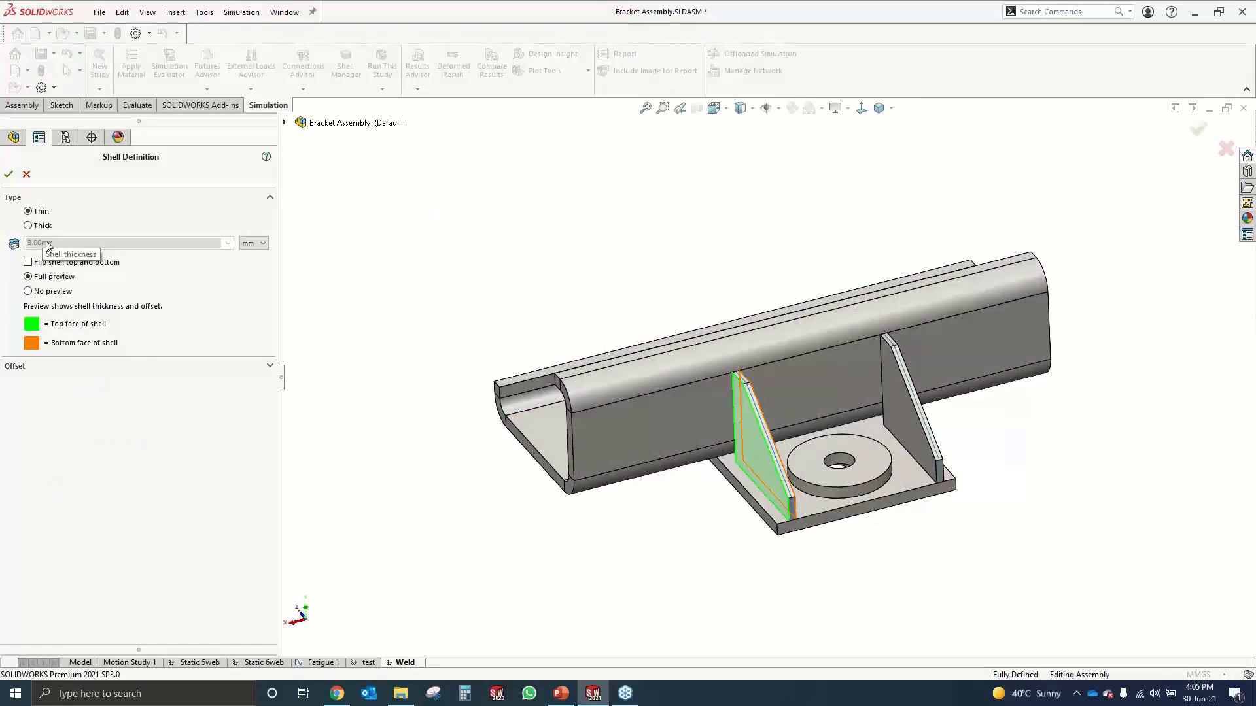
click(9, 174)
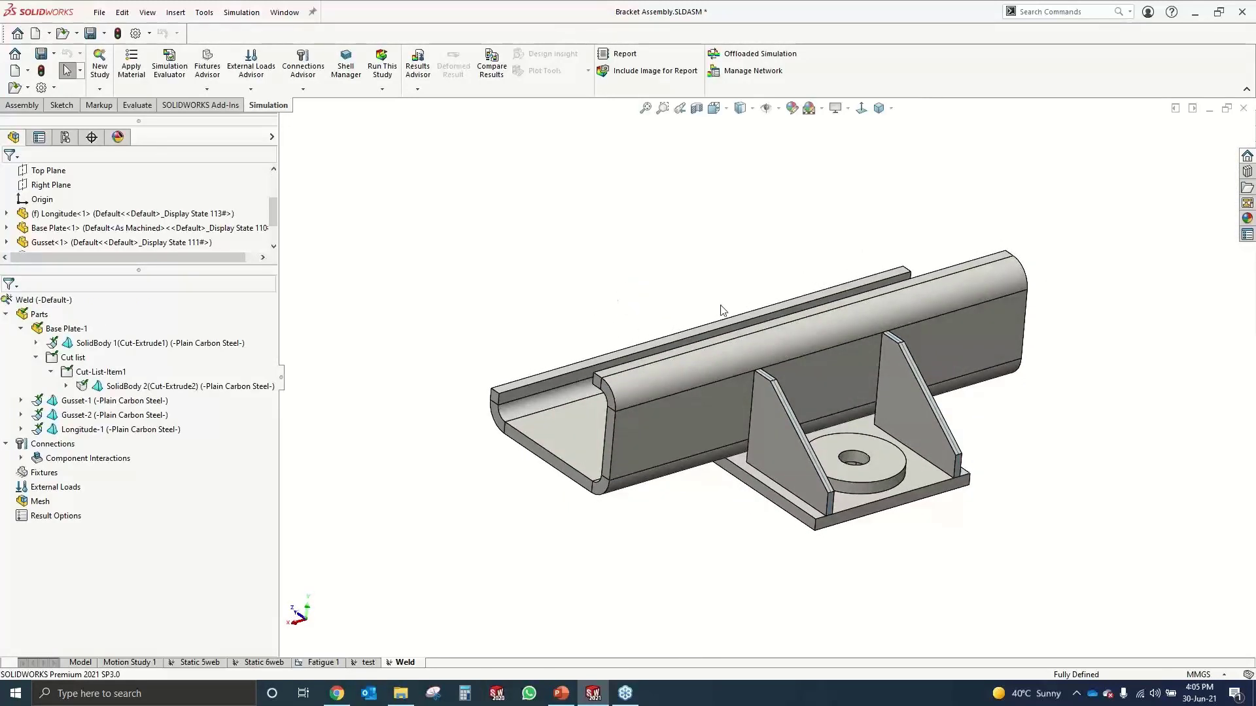
Expand the study's component interactions and check which bodies the global interaction covers
mouse_move(722, 311)
middle_down()
mouse_move(701, 258)
mouse_move(738, 323)
mouse_move(732, 306)
middle_up()
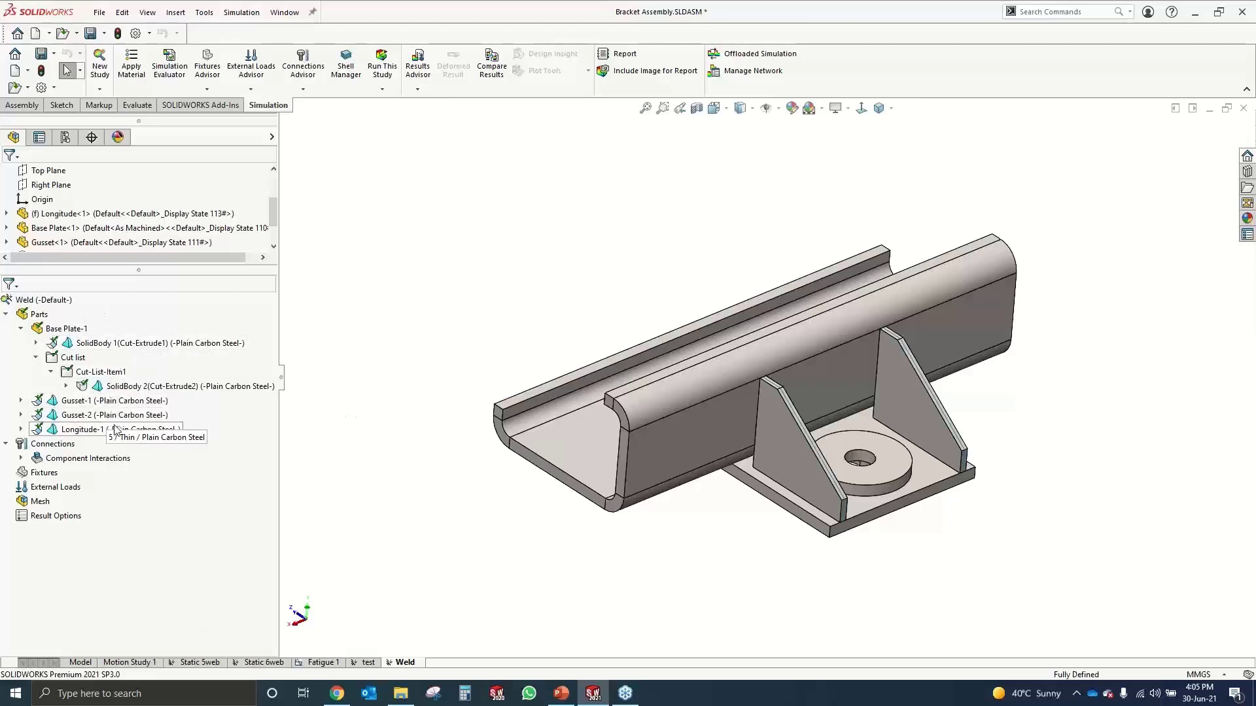
click(22, 458)
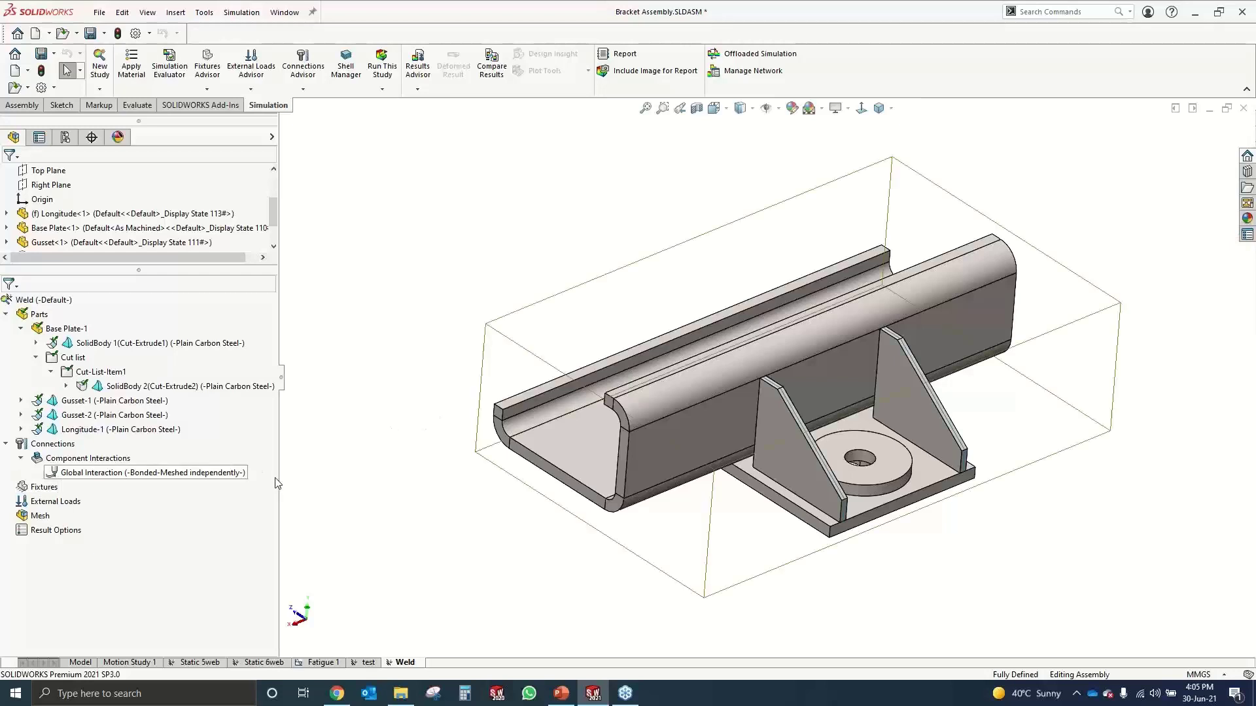
mouse_move(426, 489)
middle_down()
mouse_move(429, 476)
mouse_move(427, 497)
middle_up()
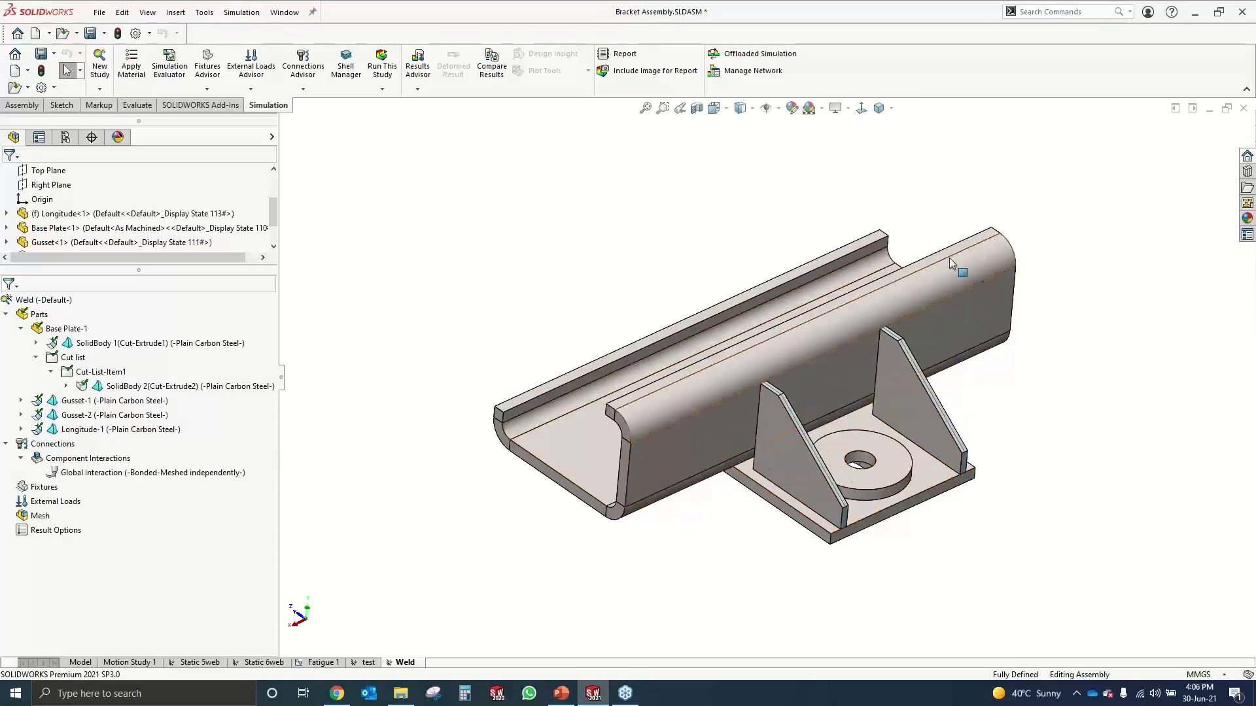
Start a Fixed Geometry fixture and select all seven end faces on the near end of the longitude channel
right_click(59, 492)
click(98, 286)
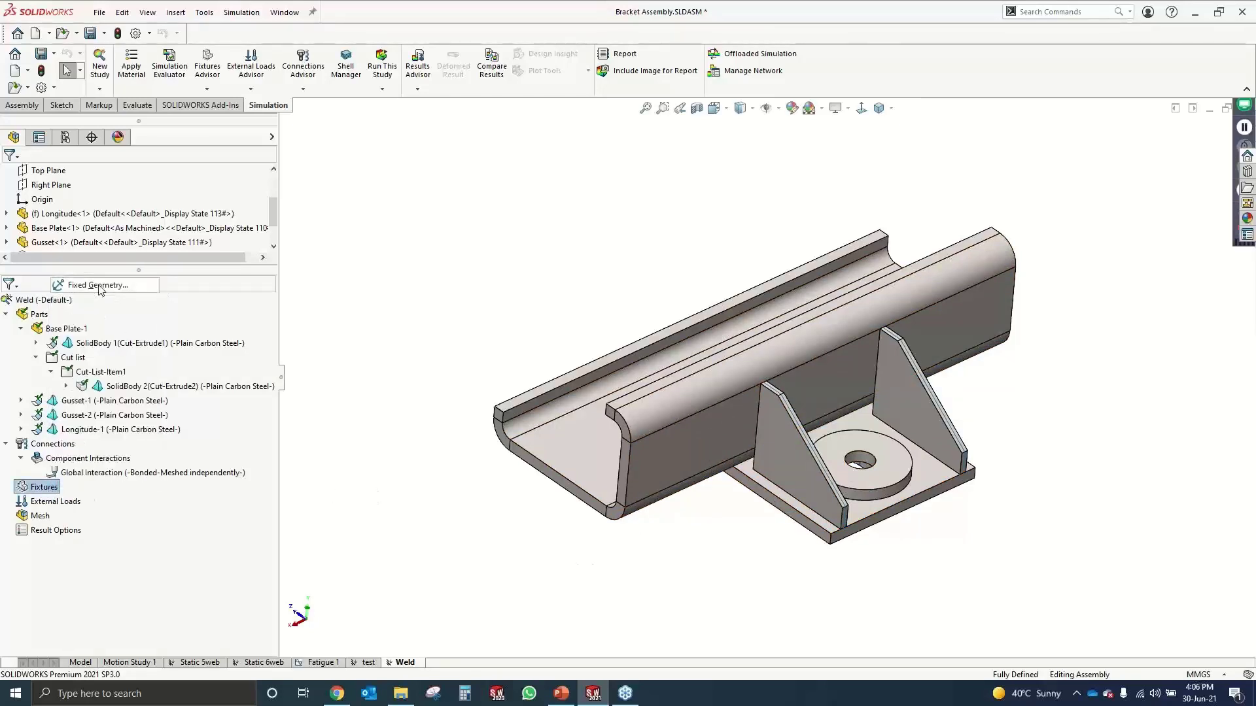
scroll(645, 456, down, 5)
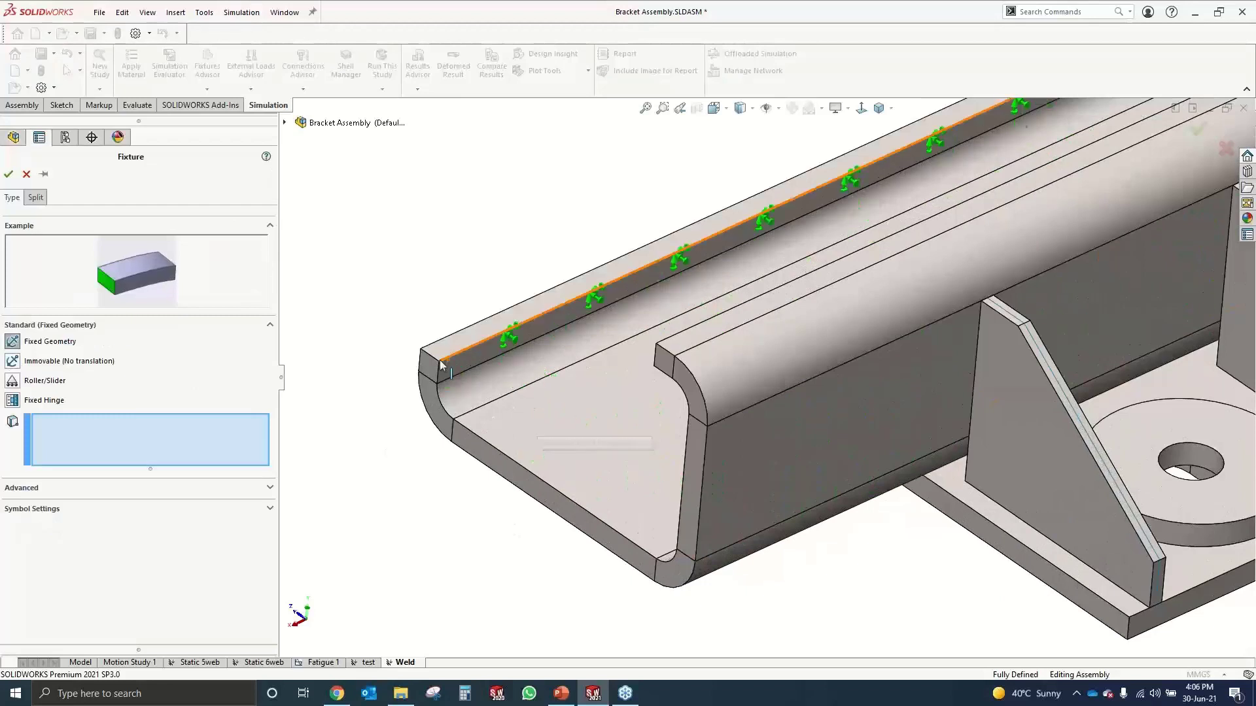
click(425, 370)
click(474, 445)
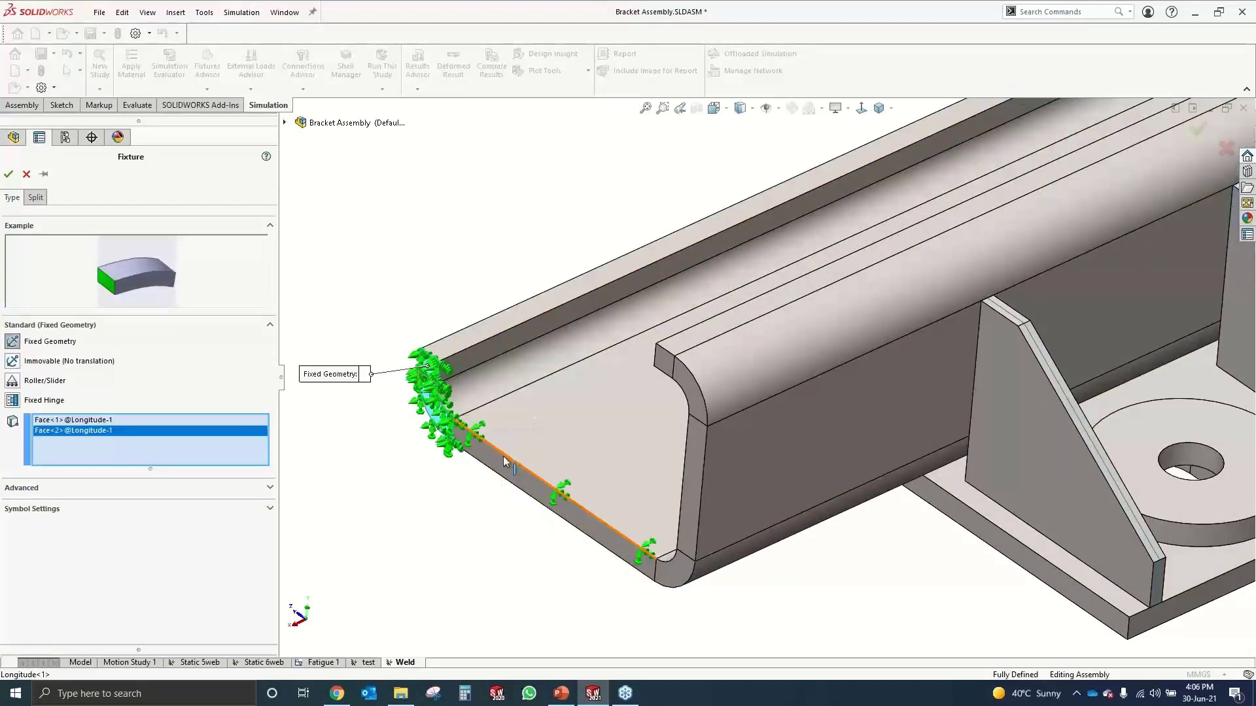
click(520, 485)
click(673, 562)
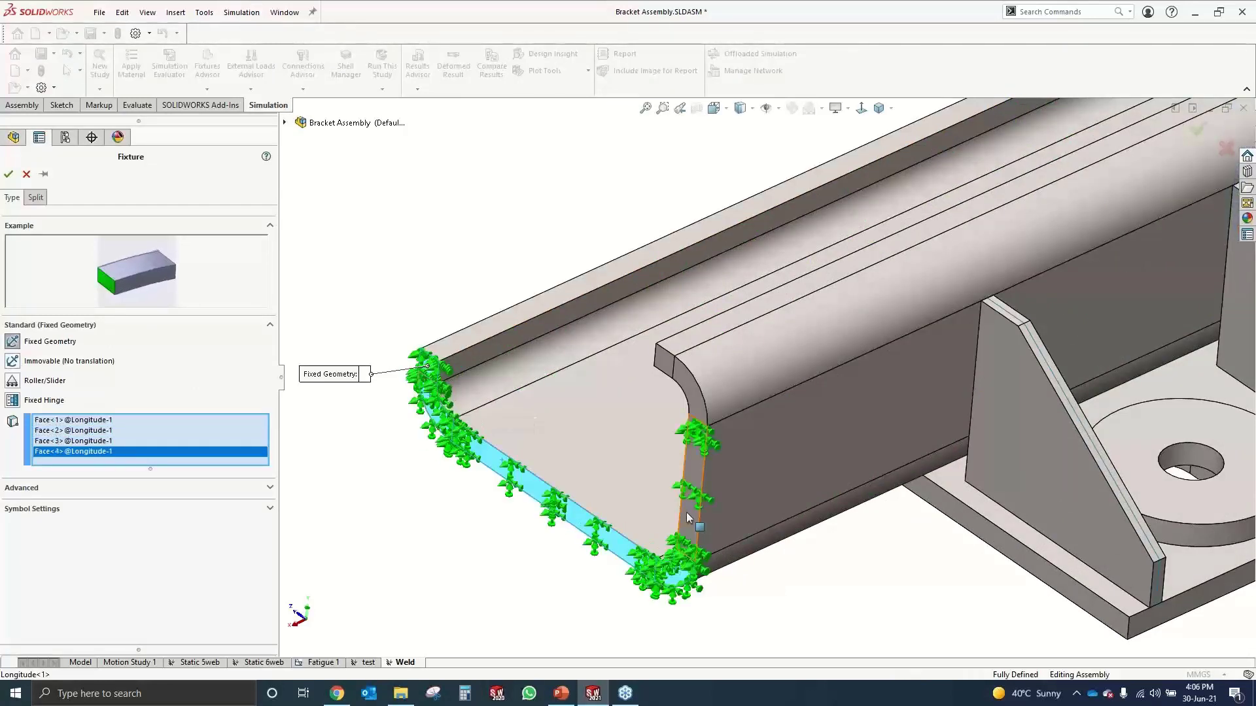
click(686, 518)
click(699, 402)
click(664, 363)
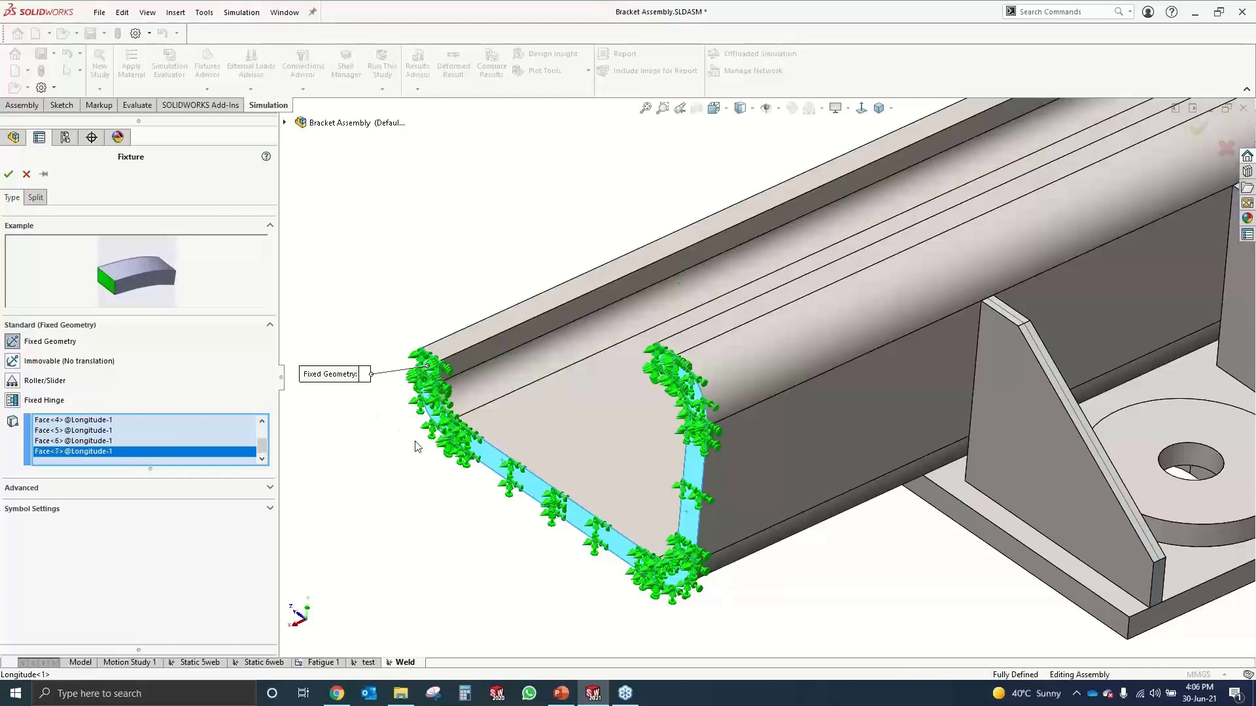
Add the seven end faces at the channel's opposite end to the Fixed Geometry fixture and apply it
scroll(418, 448, up, 4)
ctrl+middle_drag(968, 310, 884, 477)
scroll(886, 478, down, 2)
click(827, 427)
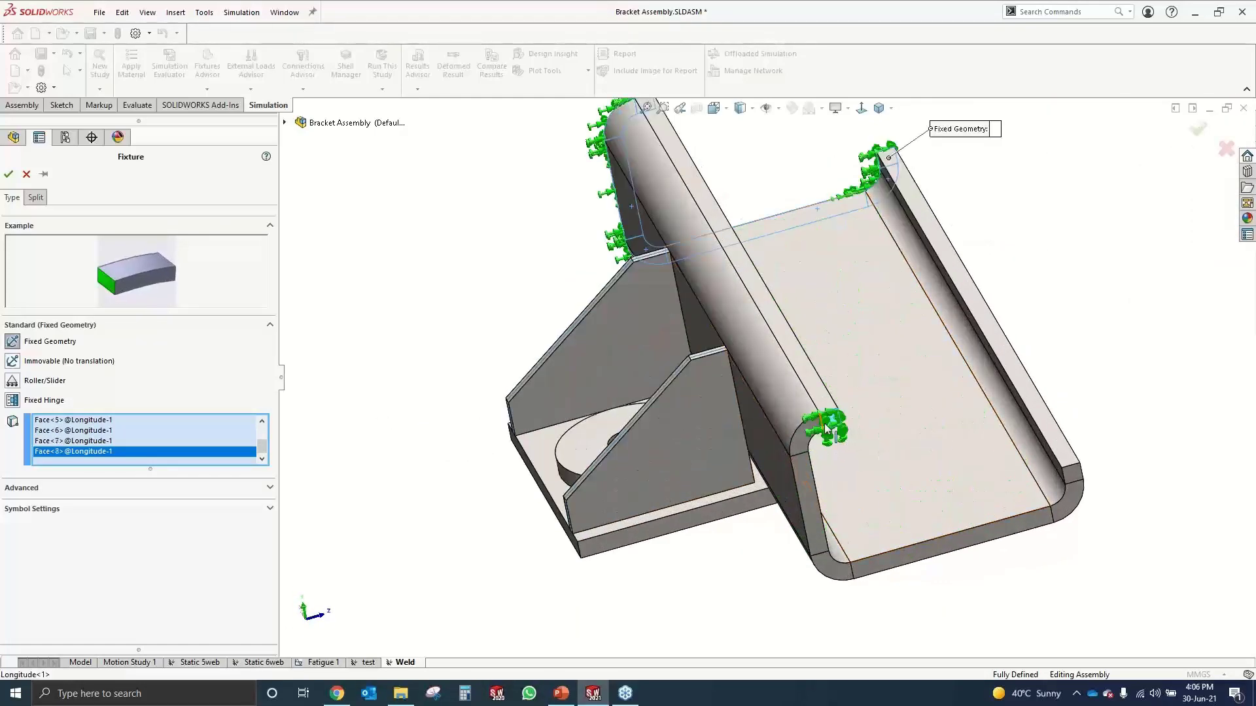
click(814, 500)
click(841, 568)
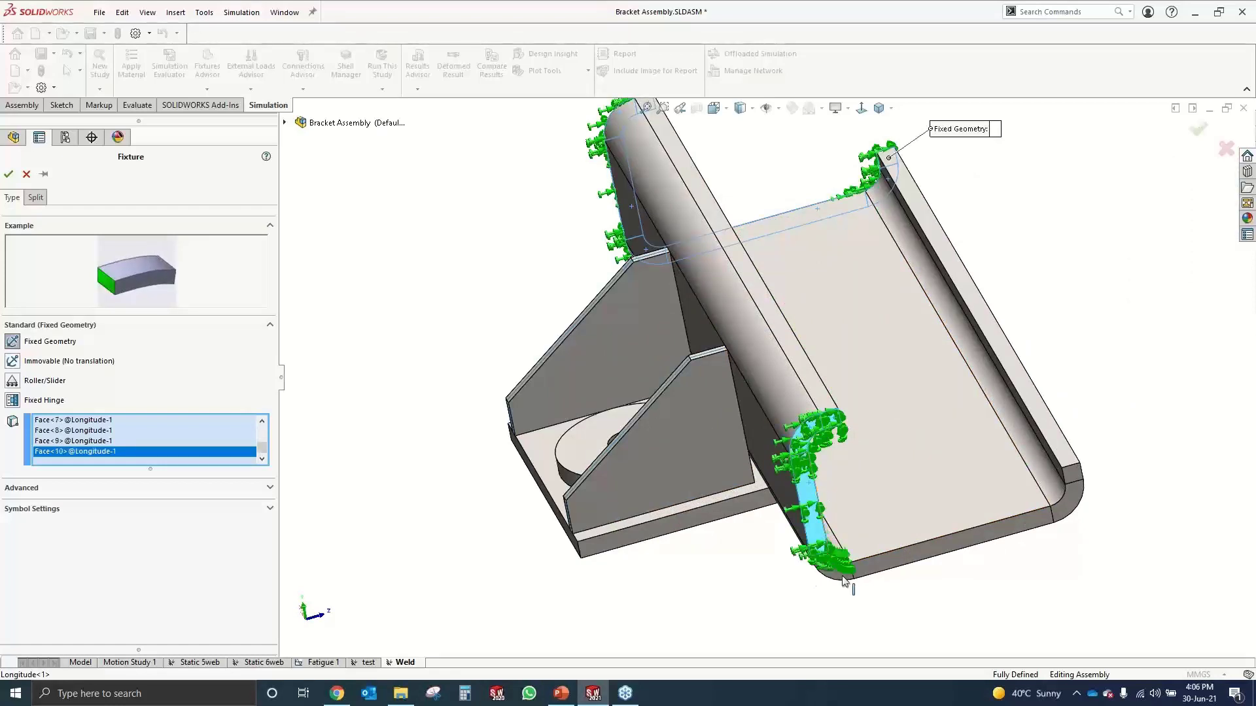
click(875, 567)
click(1071, 514)
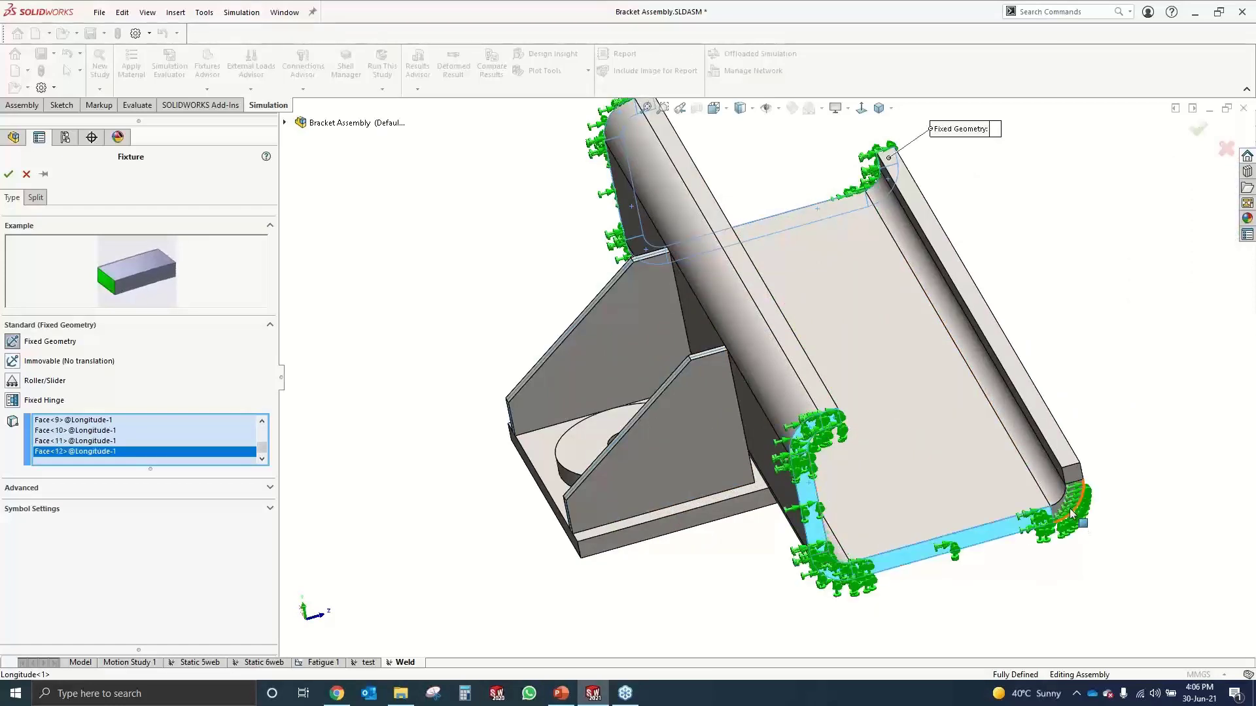
click(1070, 510)
click(1072, 474)
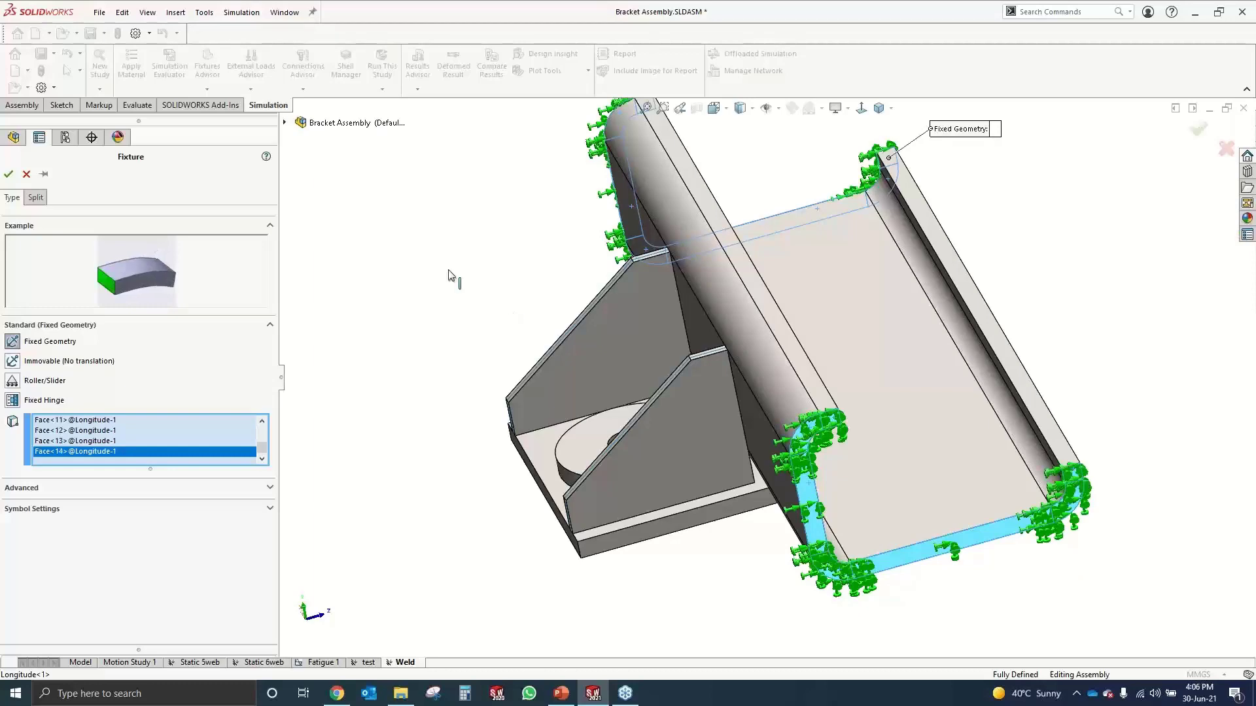
click(8, 173)
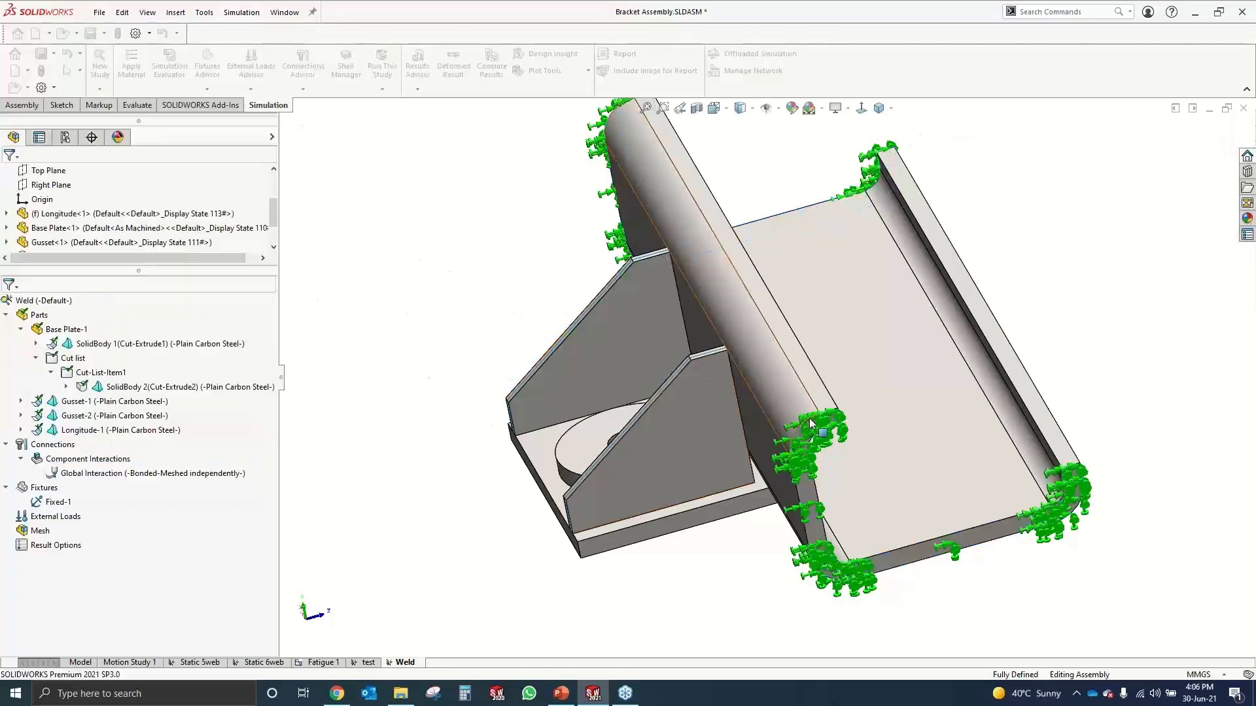
Apply a 5000 N normal force to the top face of the base plate's round boss
middle_drag(717, 397, 895, 435)
scroll(895, 435, up, 1)
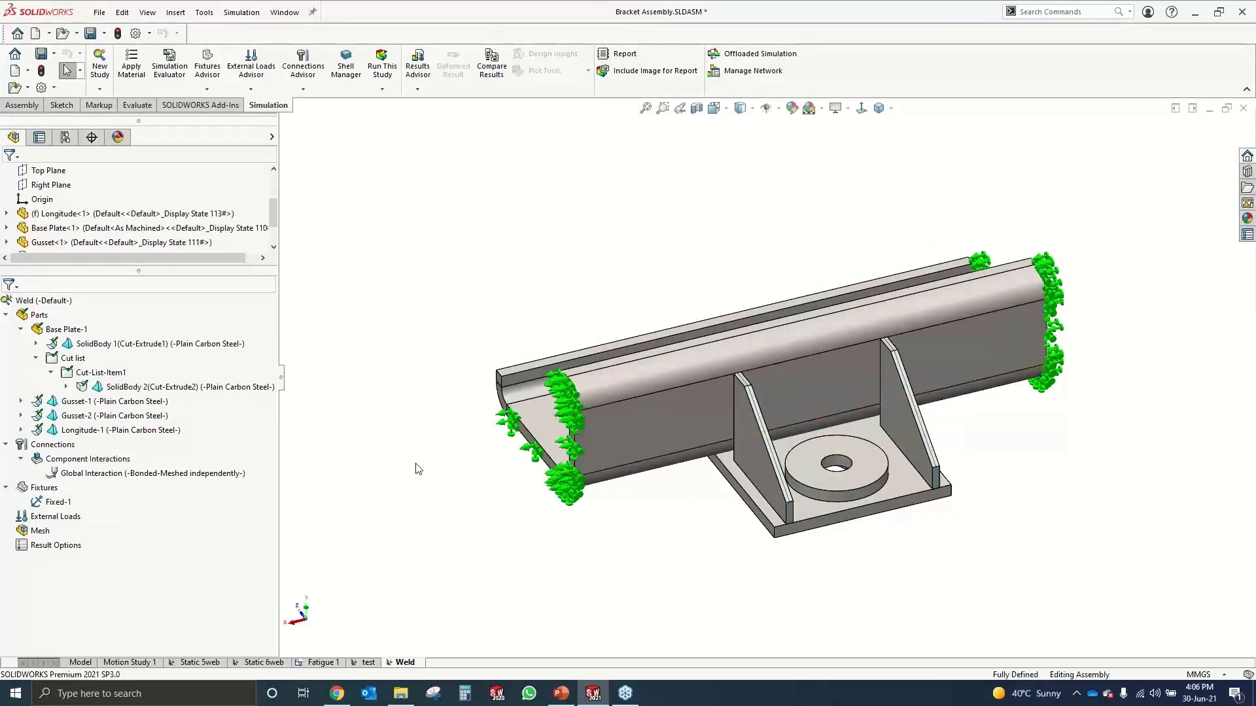
right_click(53, 517)
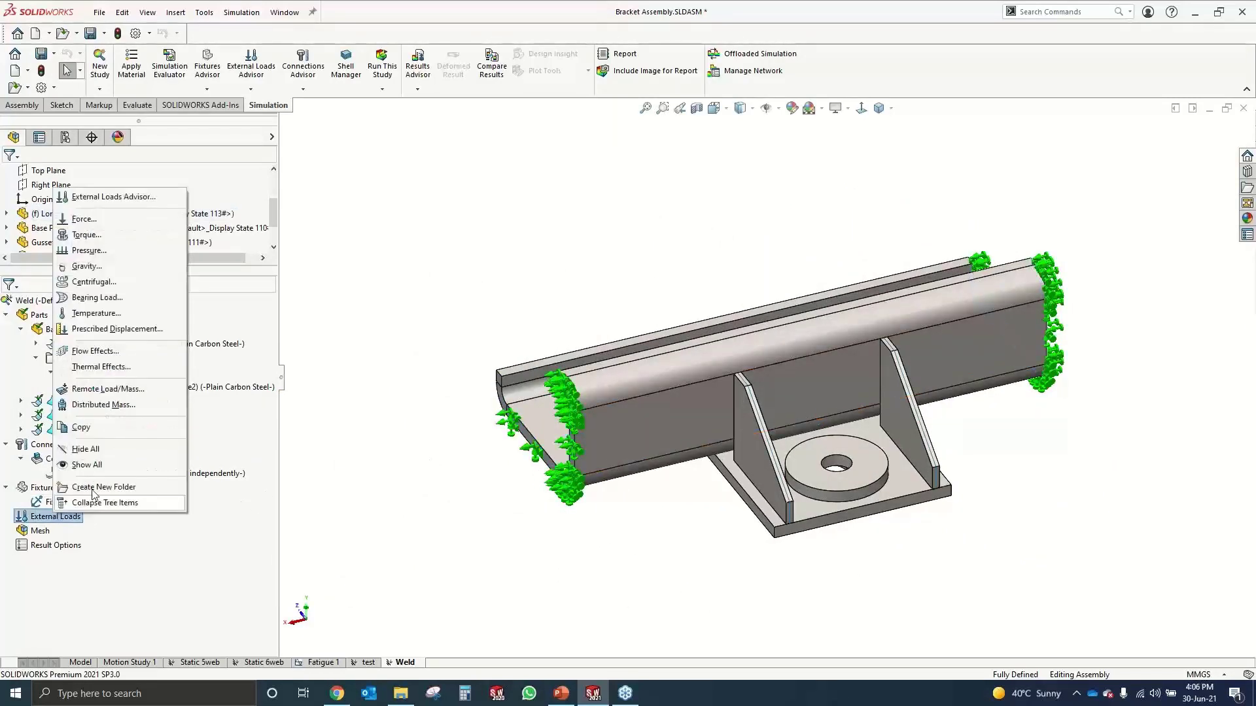
click(83, 219)
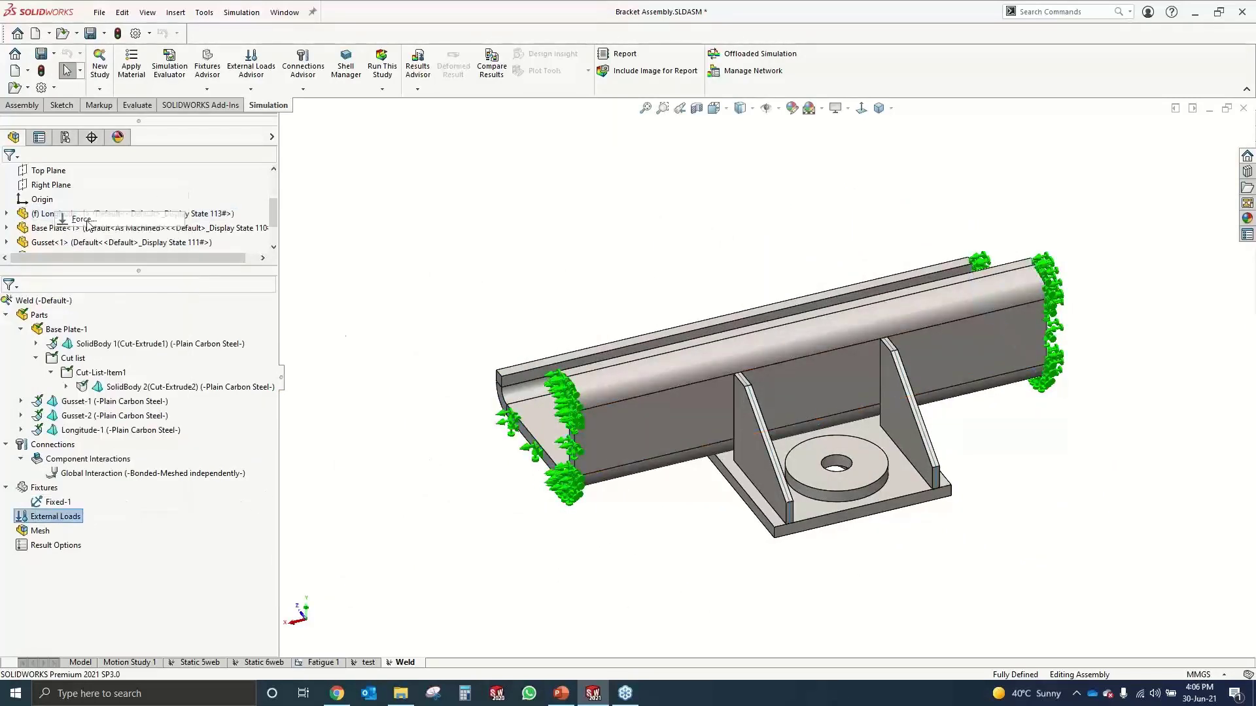
click(867, 472)
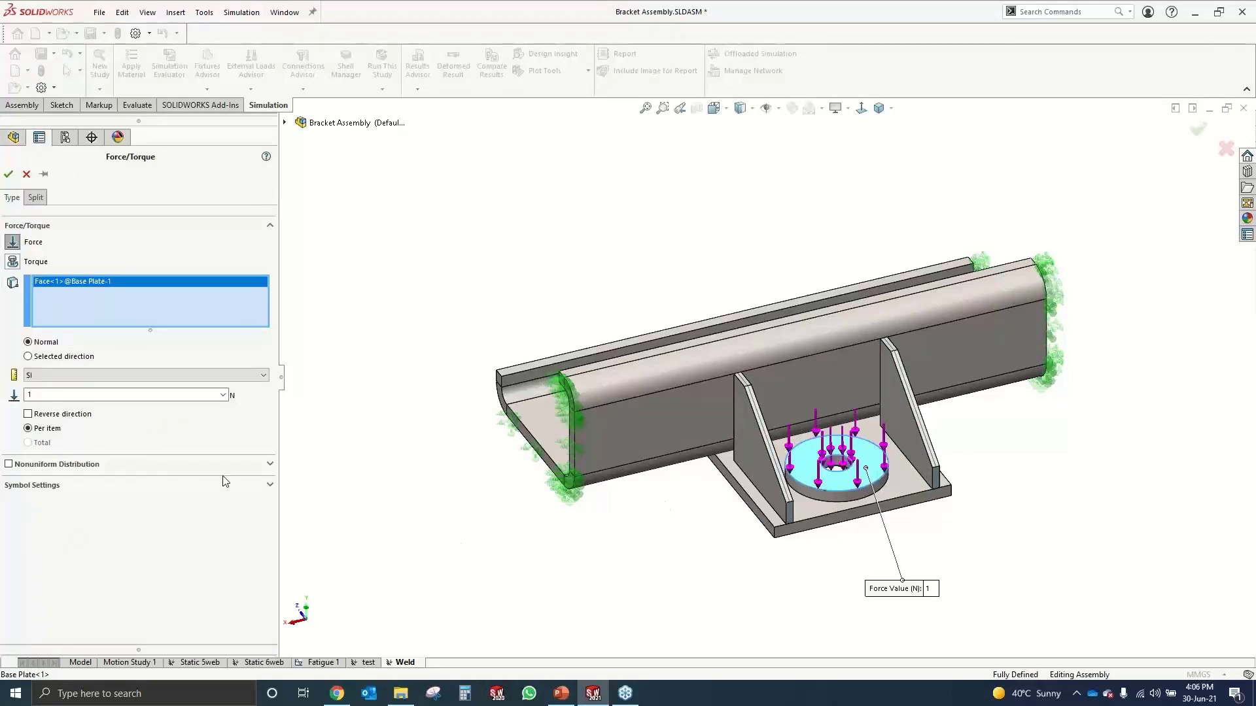
double_click(85, 395)
text(5000)
click(9, 174)
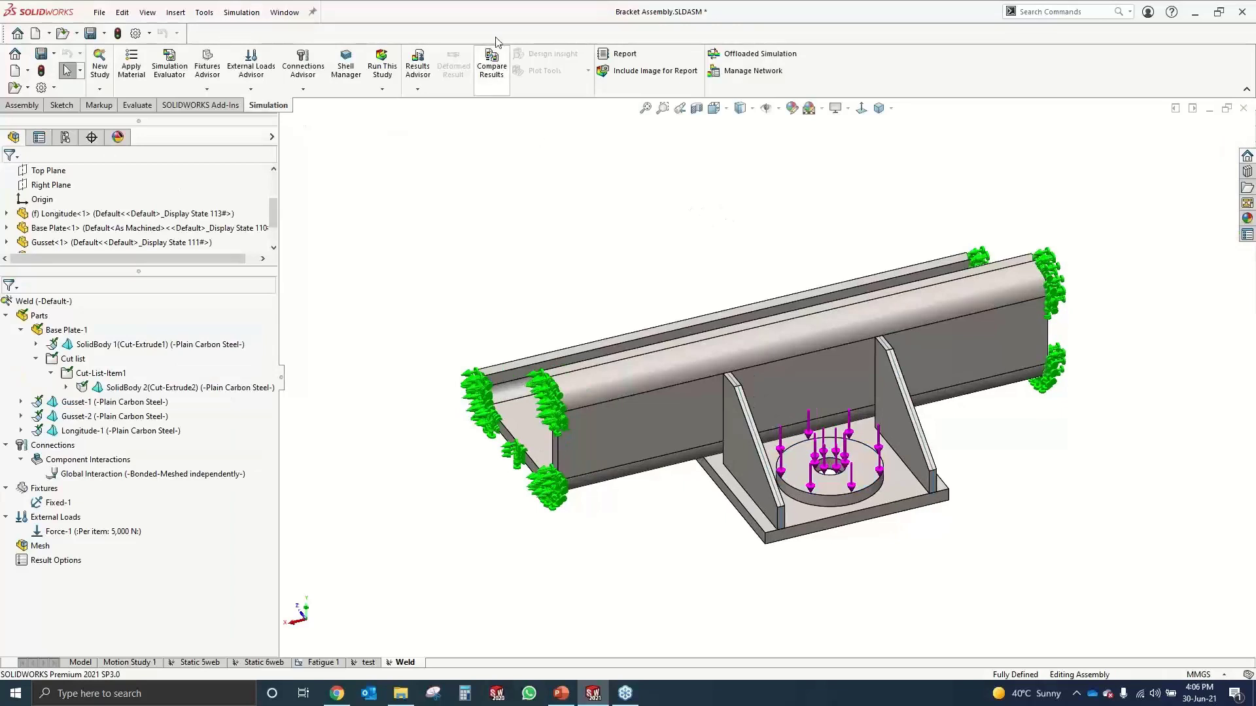
Run the Weld study and examine the von Mises stress plot around the gussets' upper corners
click(379, 68)
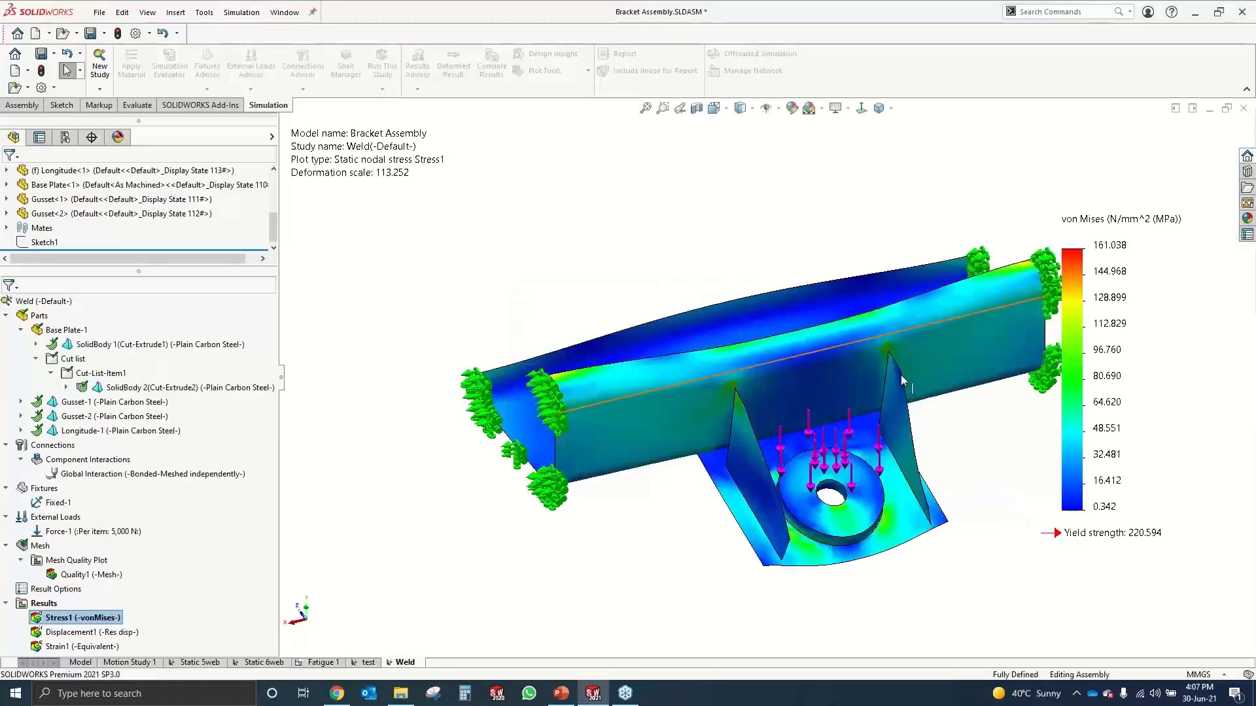
middle_drag(902, 381, 927, 450)
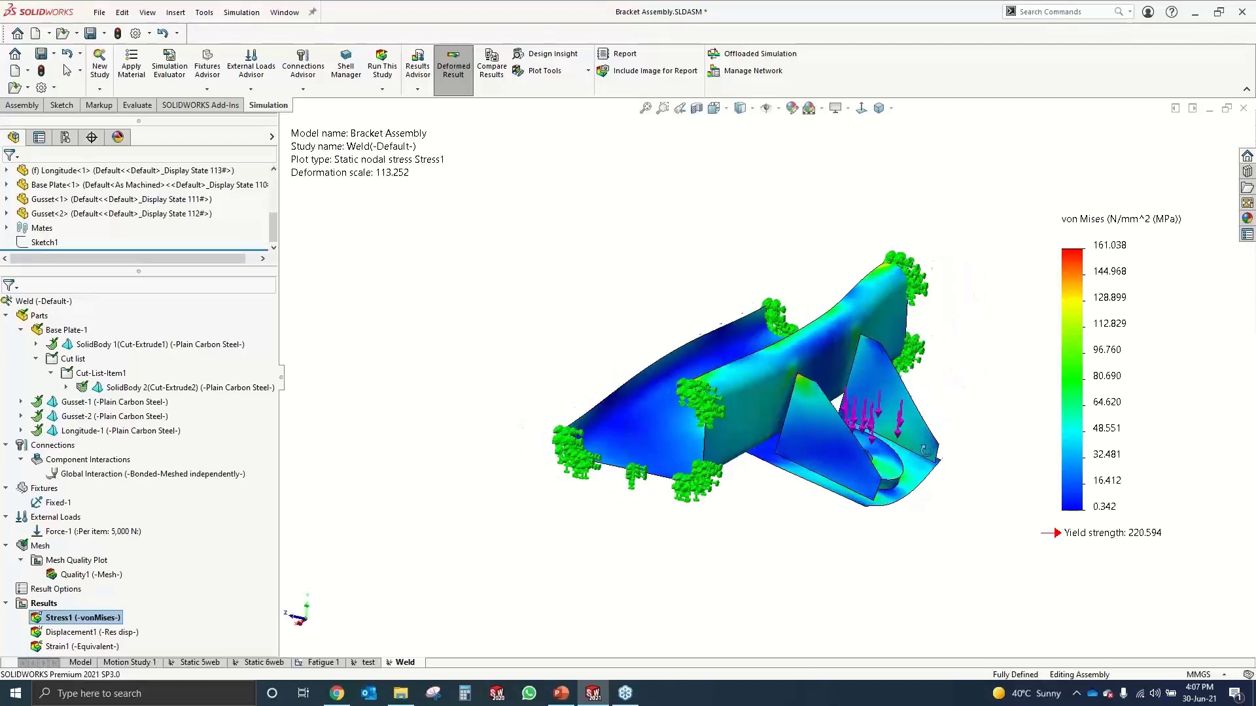
scroll(782, 378, down, 5)
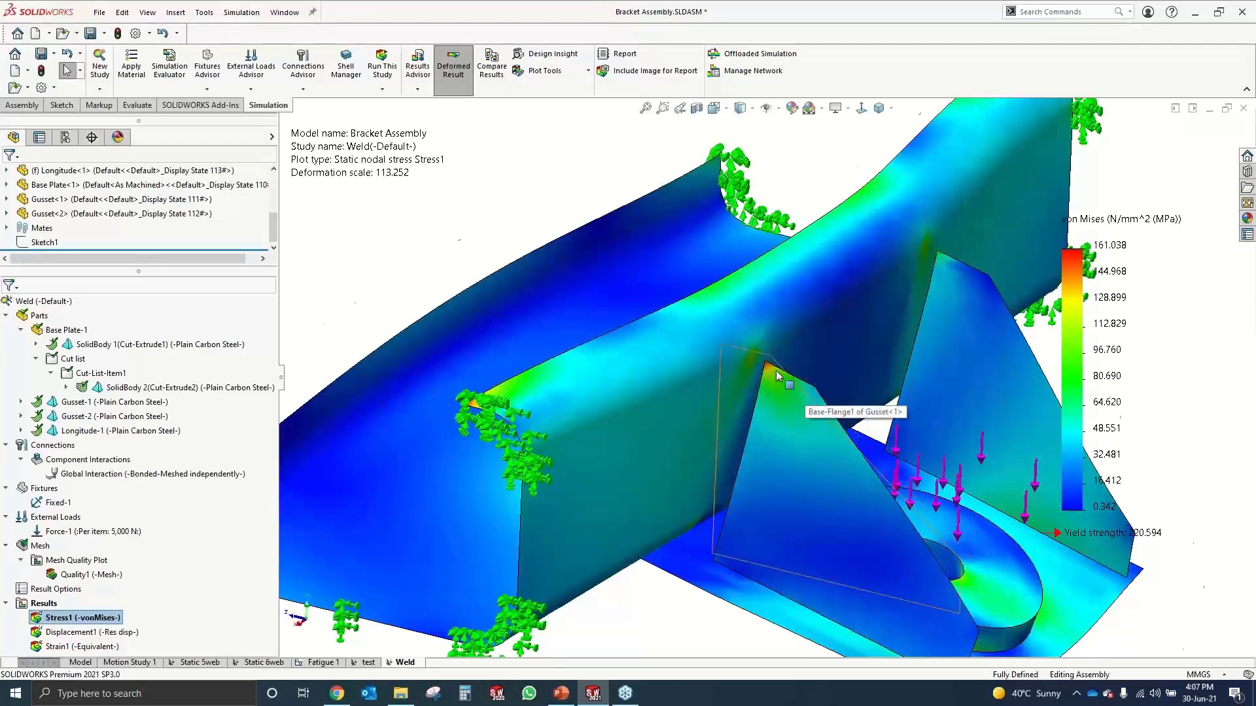
scroll(768, 370, down, 2)
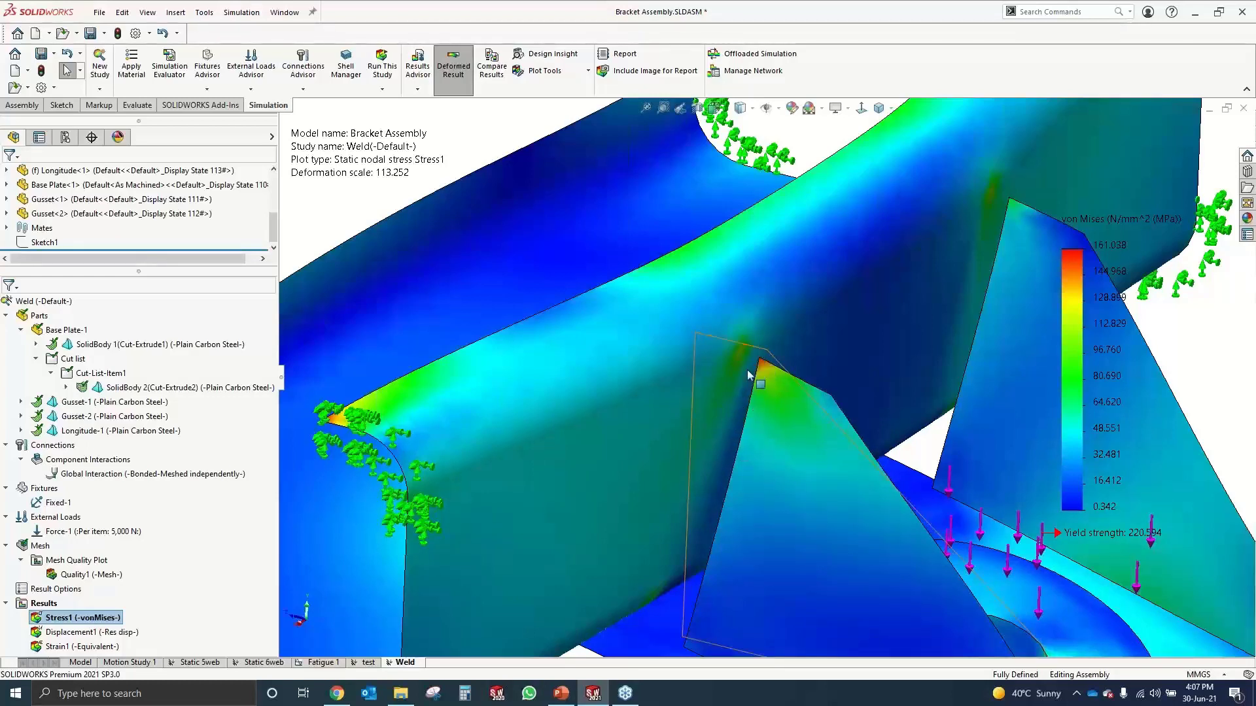
key(f)
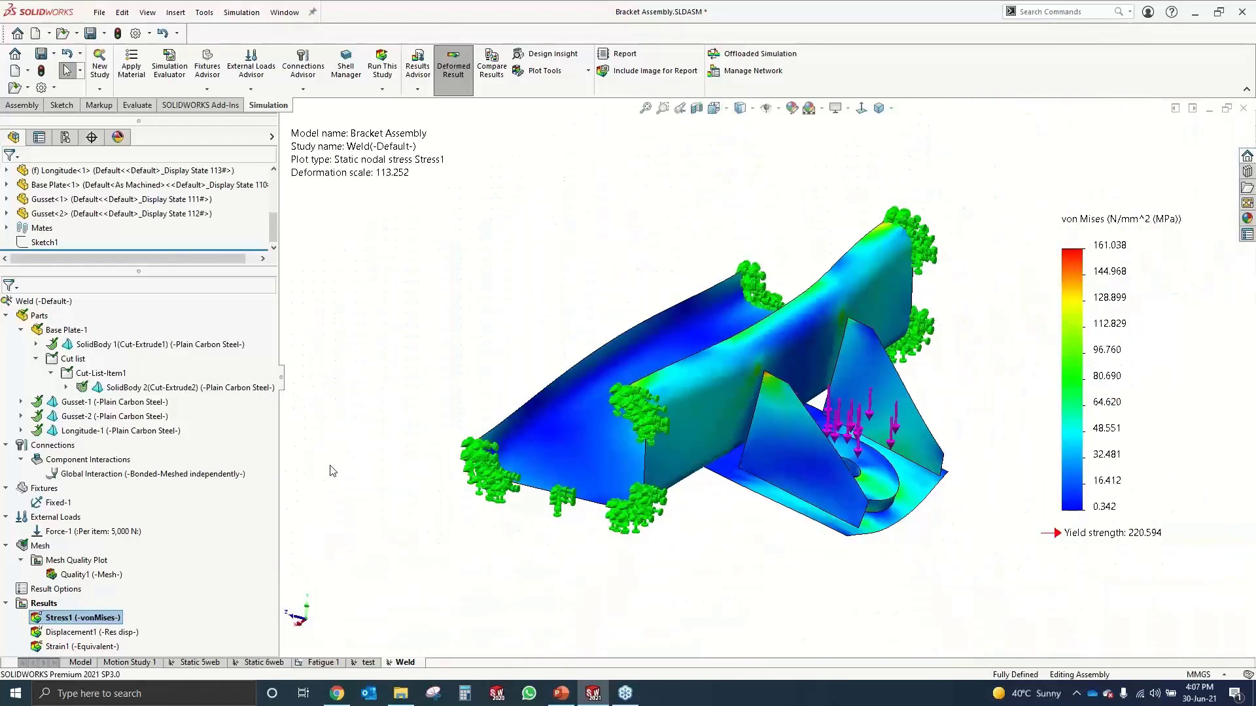
Start a single-sided fillet edge weld connector between the first gusset's outer face and the longitude channel's web, along the gusset's vertical edge
right_click(66, 447)
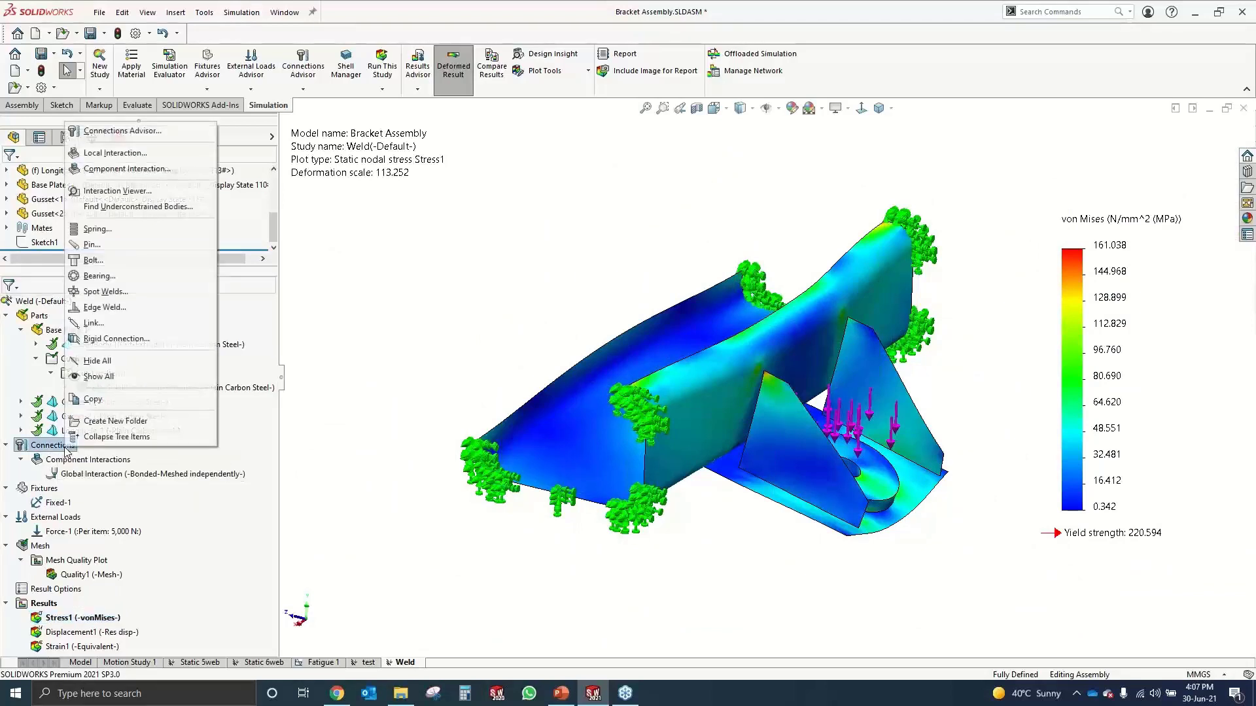
click(129, 313)
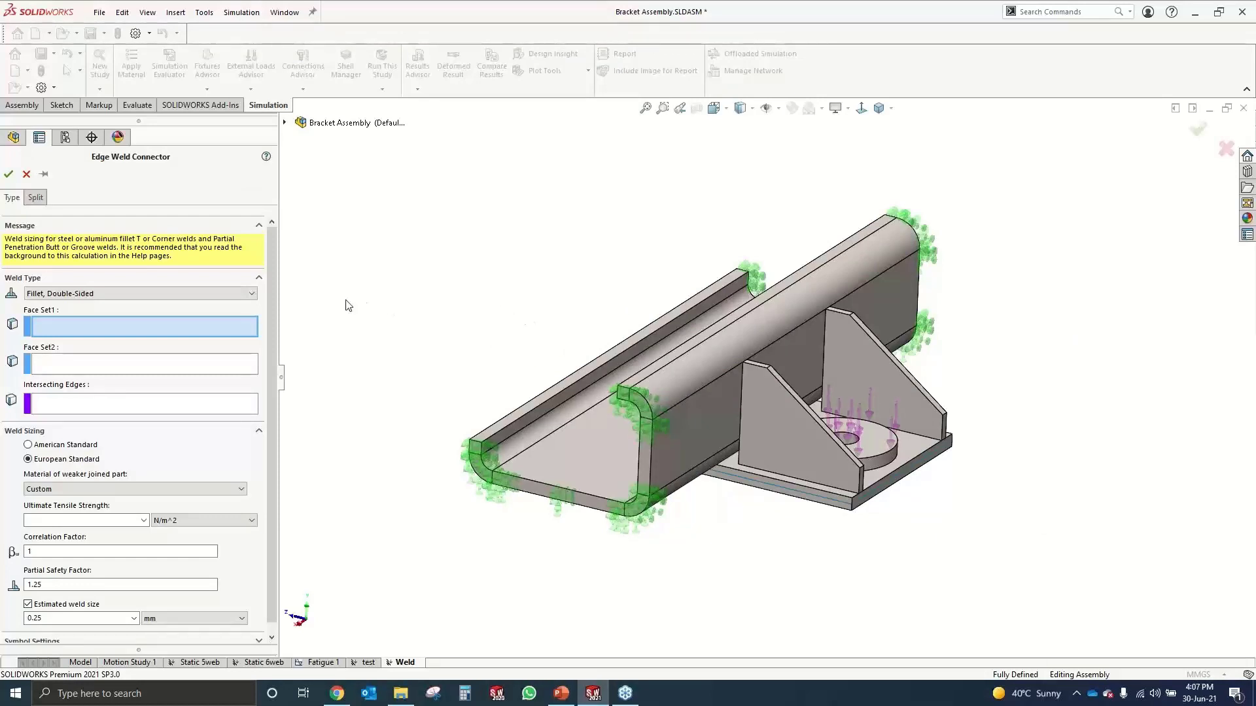
click(193, 295)
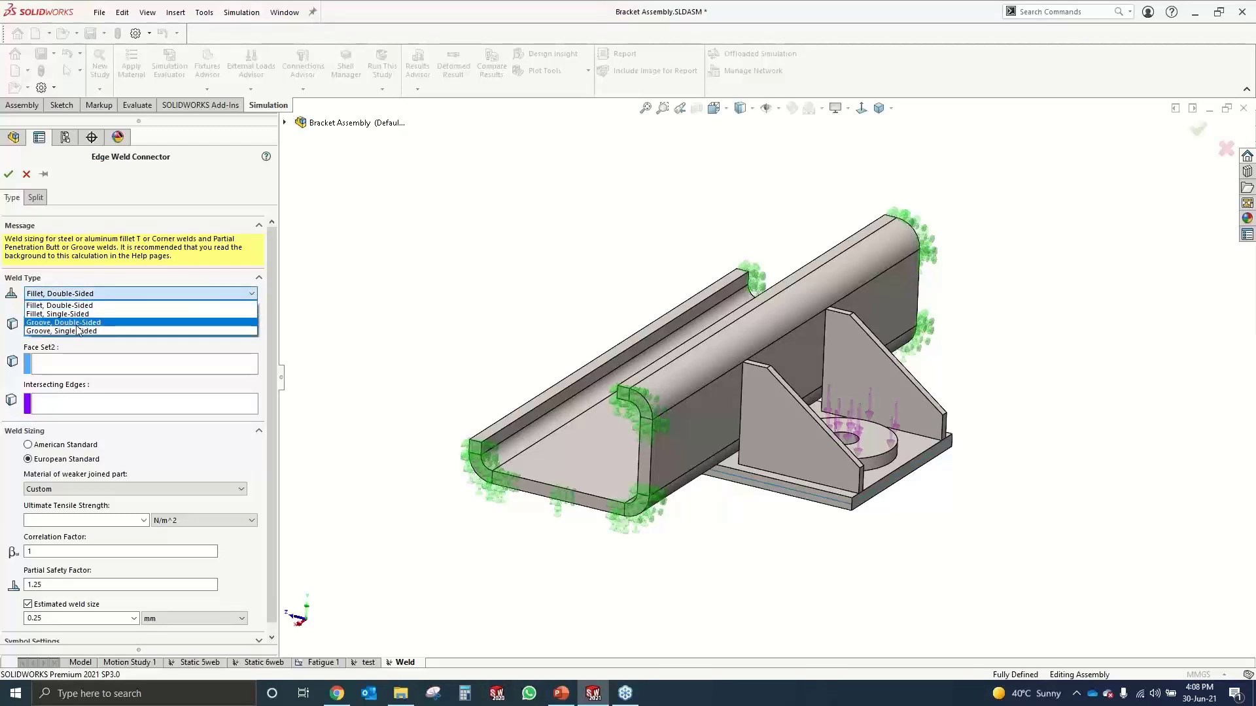
click(75, 314)
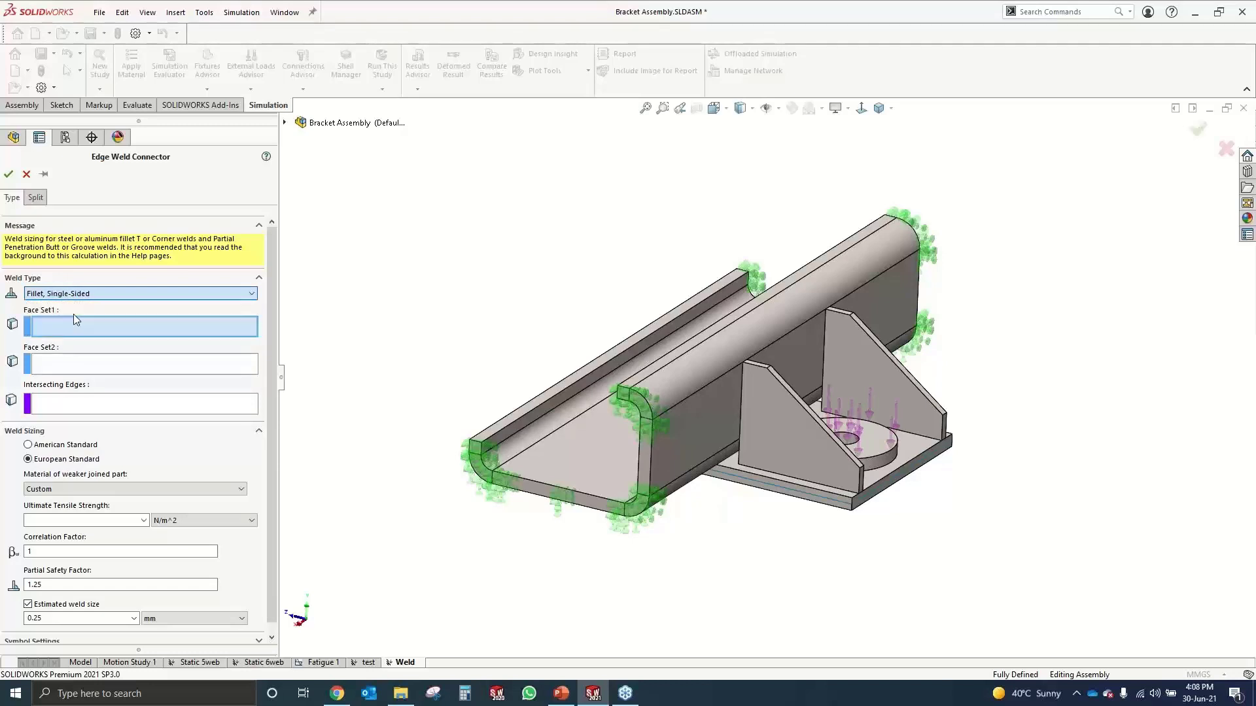
scroll(720, 403, down, 5)
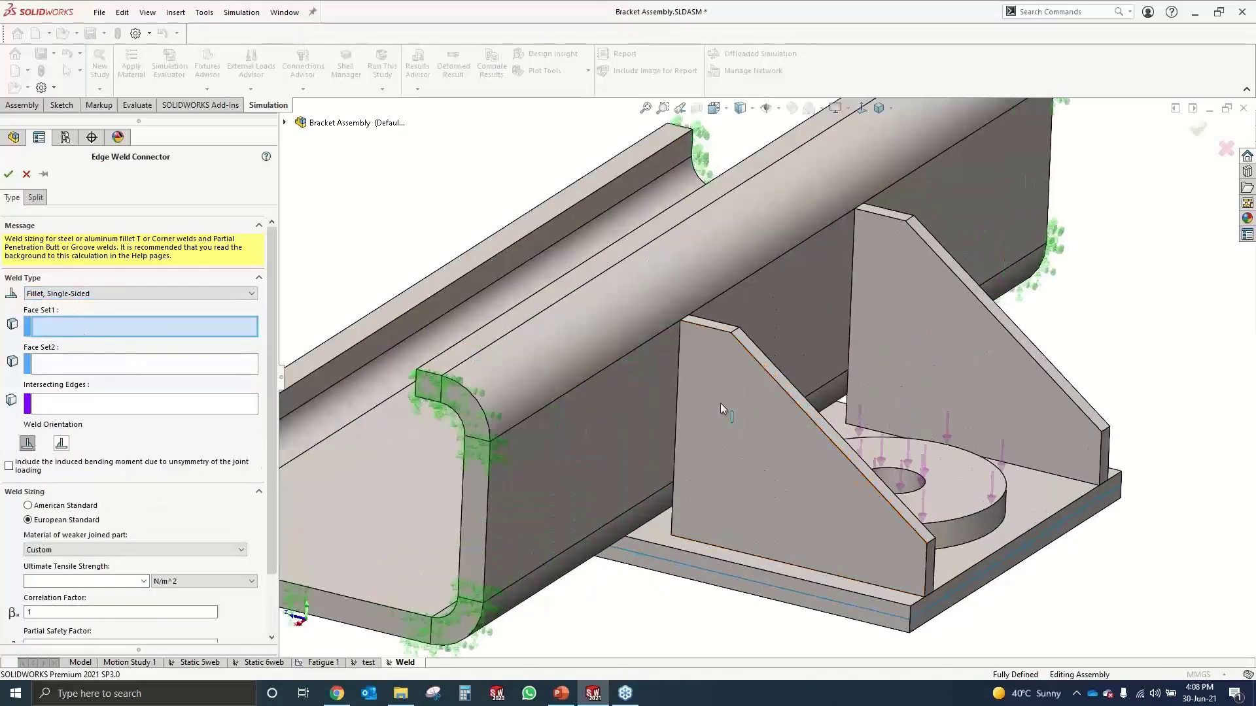
click(714, 403)
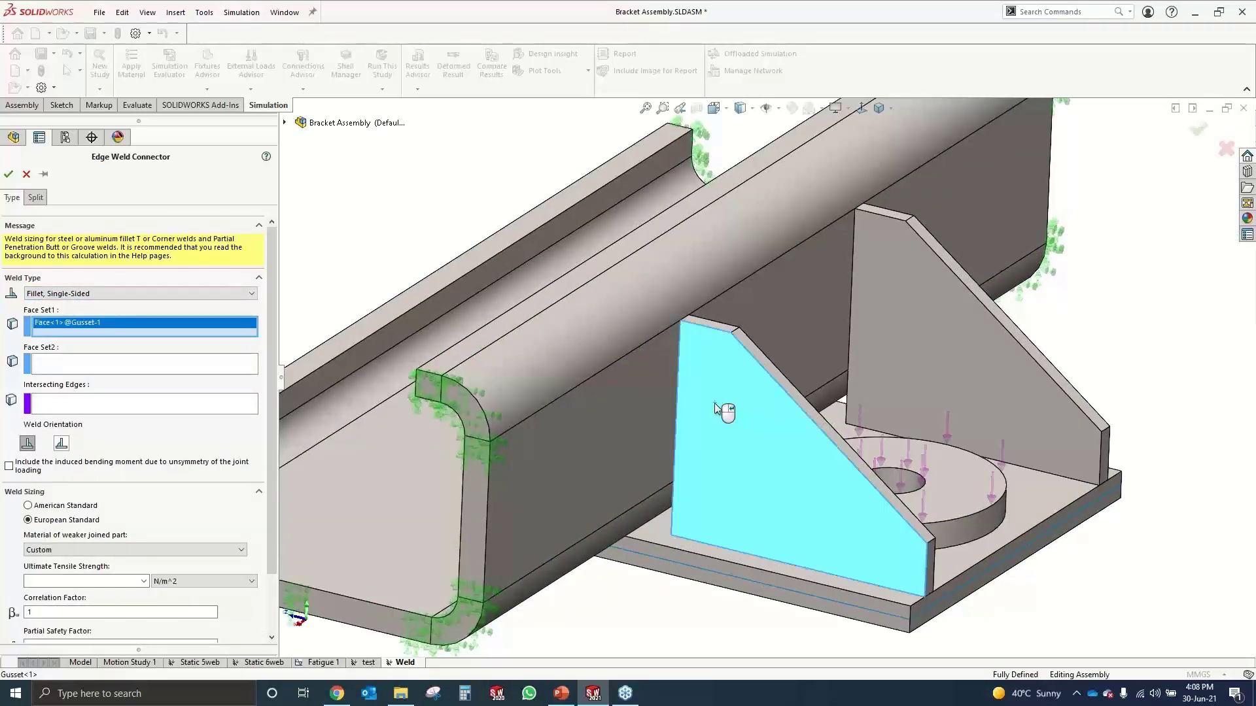
click(636, 415)
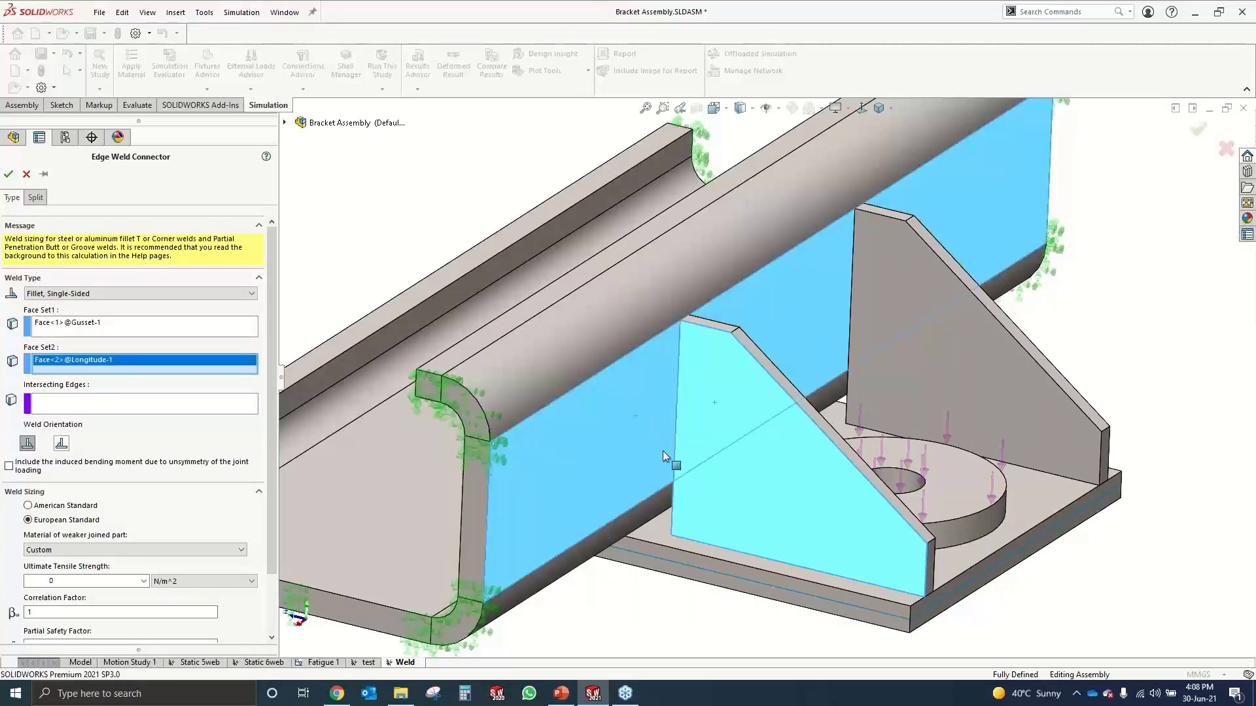
click(201, 403)
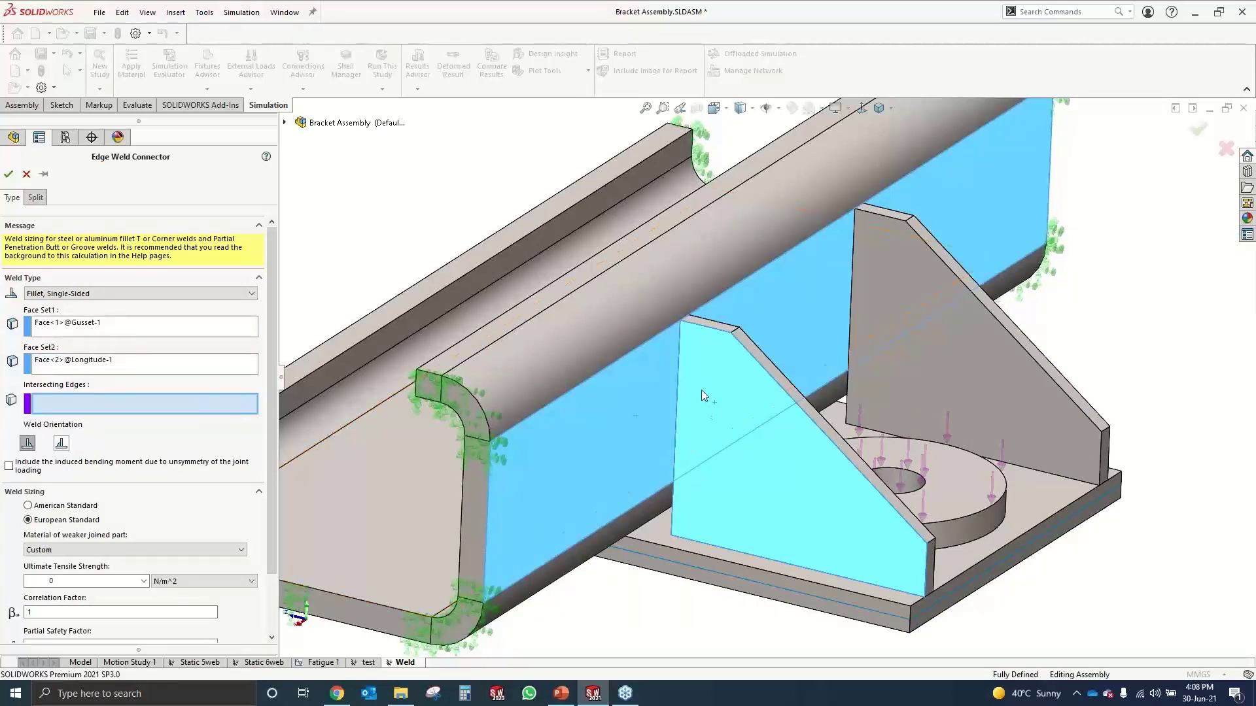
click(680, 393)
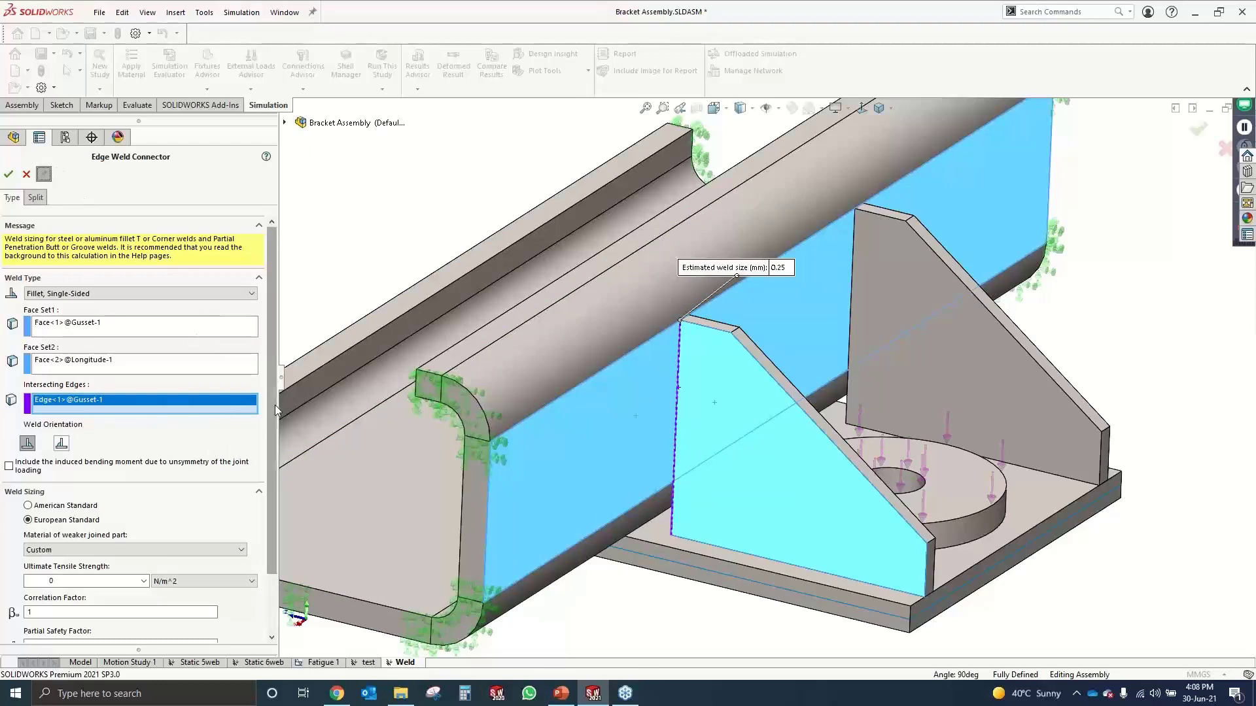
Size the edge weld by the American Standard with an E80 electrode
drag(275, 412, 275, 521)
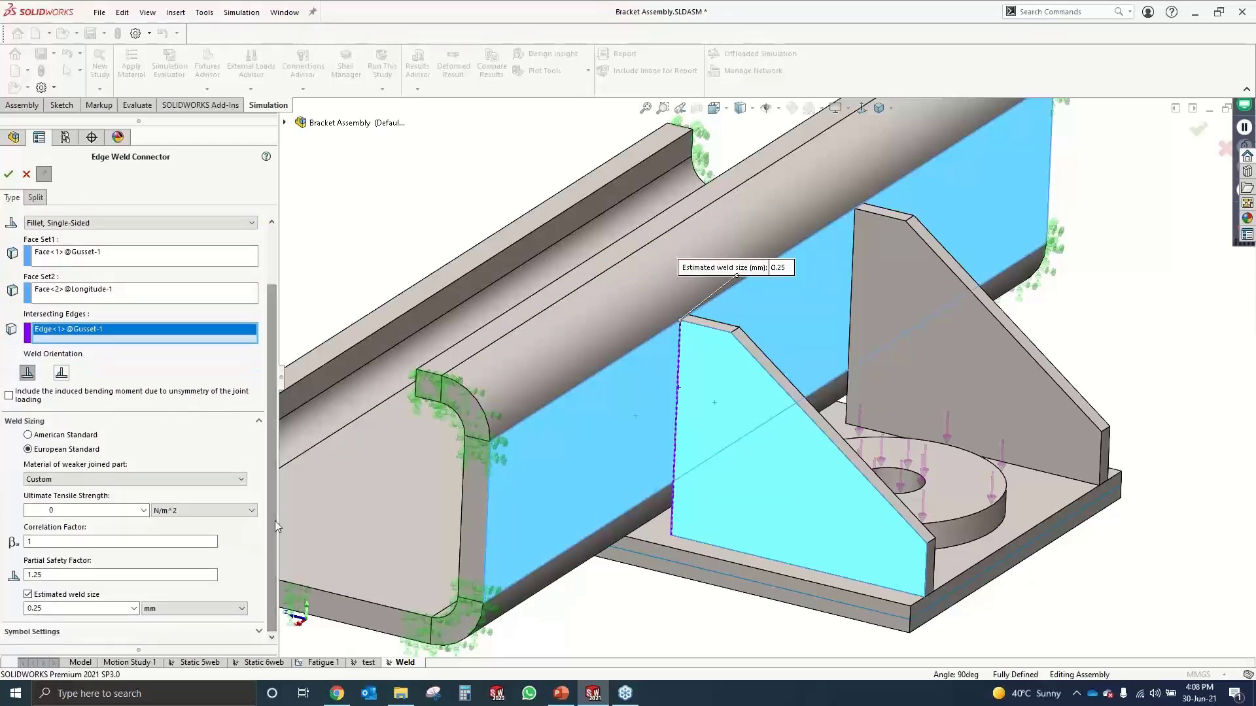
click(28, 448)
click(28, 435)
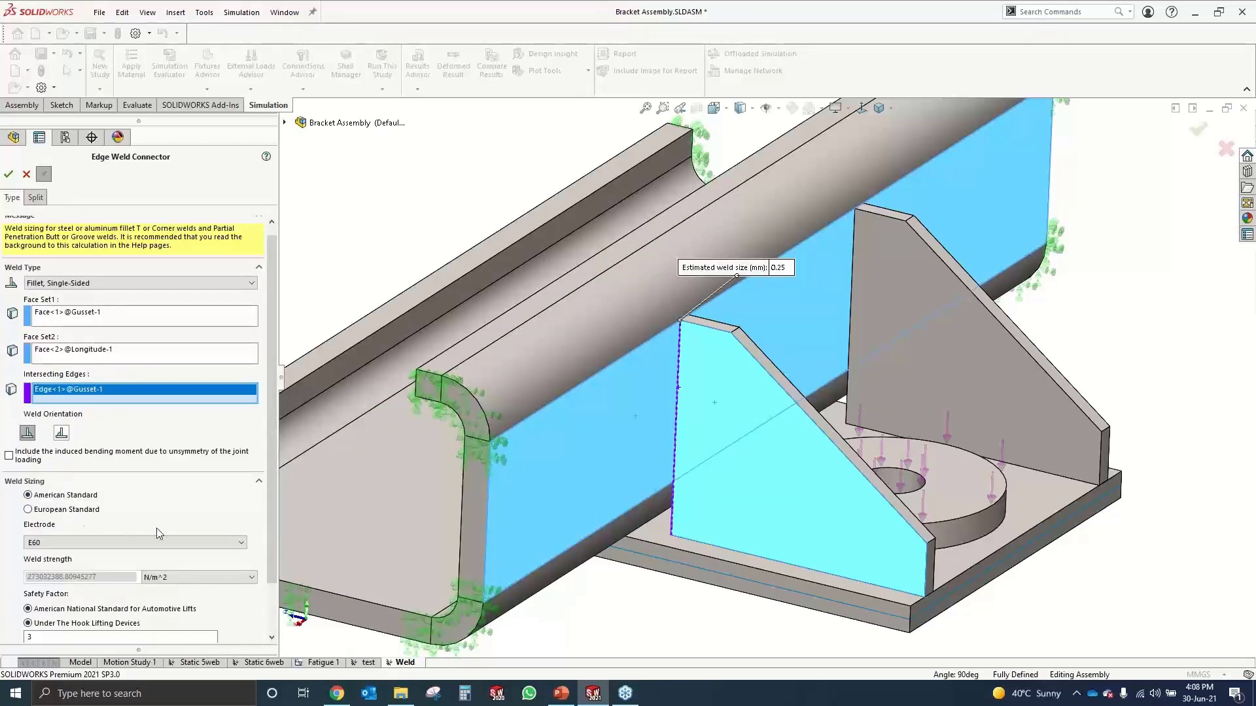
click(67, 541)
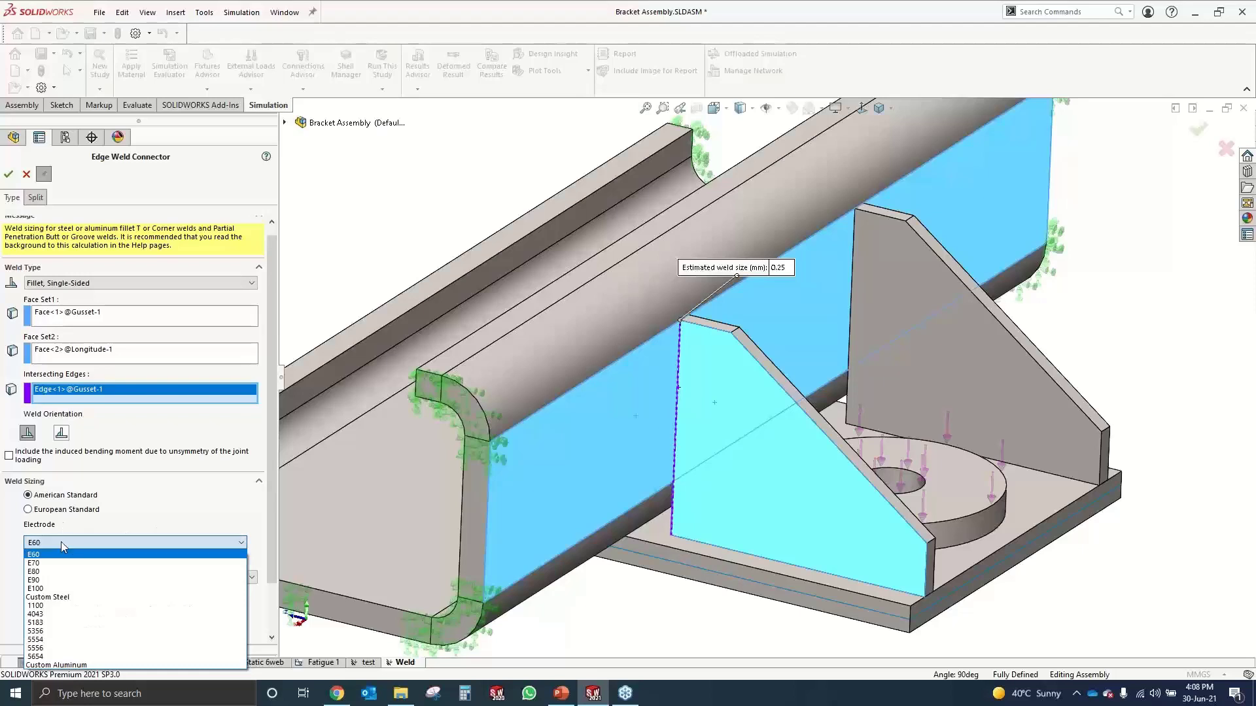
click(65, 580)
scroll(272, 496, down, 2)
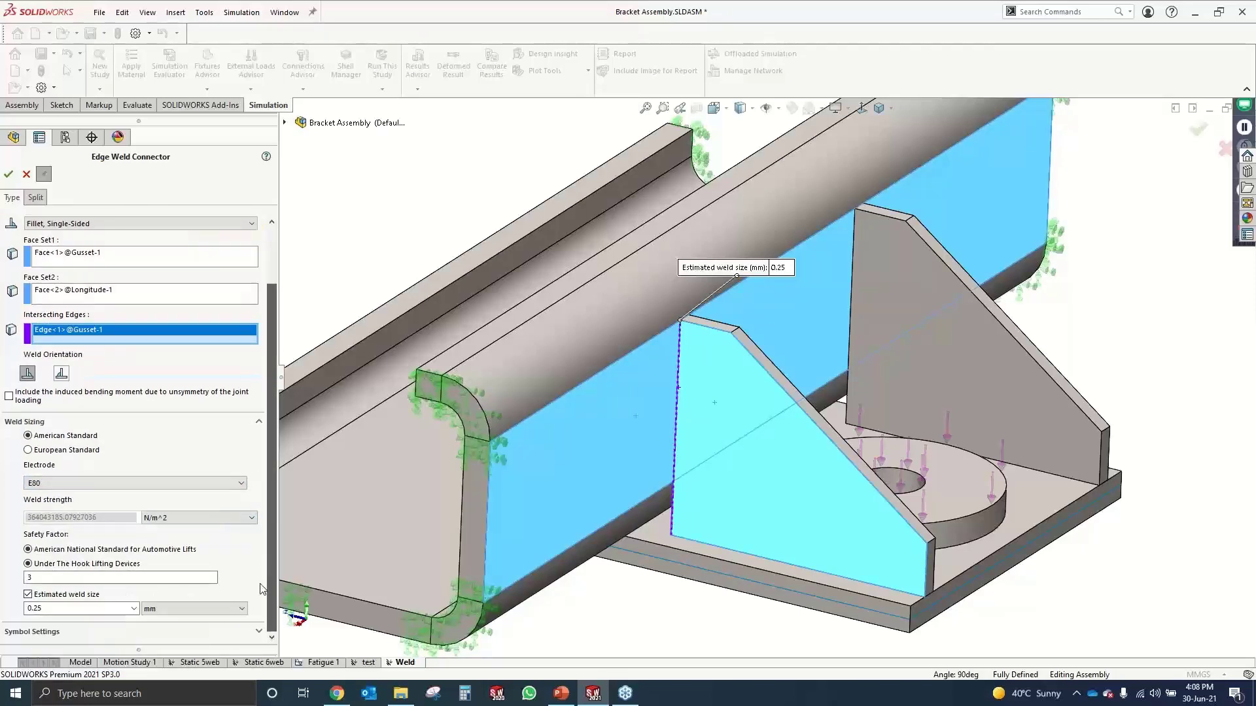
scroll(28, 483, up, 1)
click(27, 466)
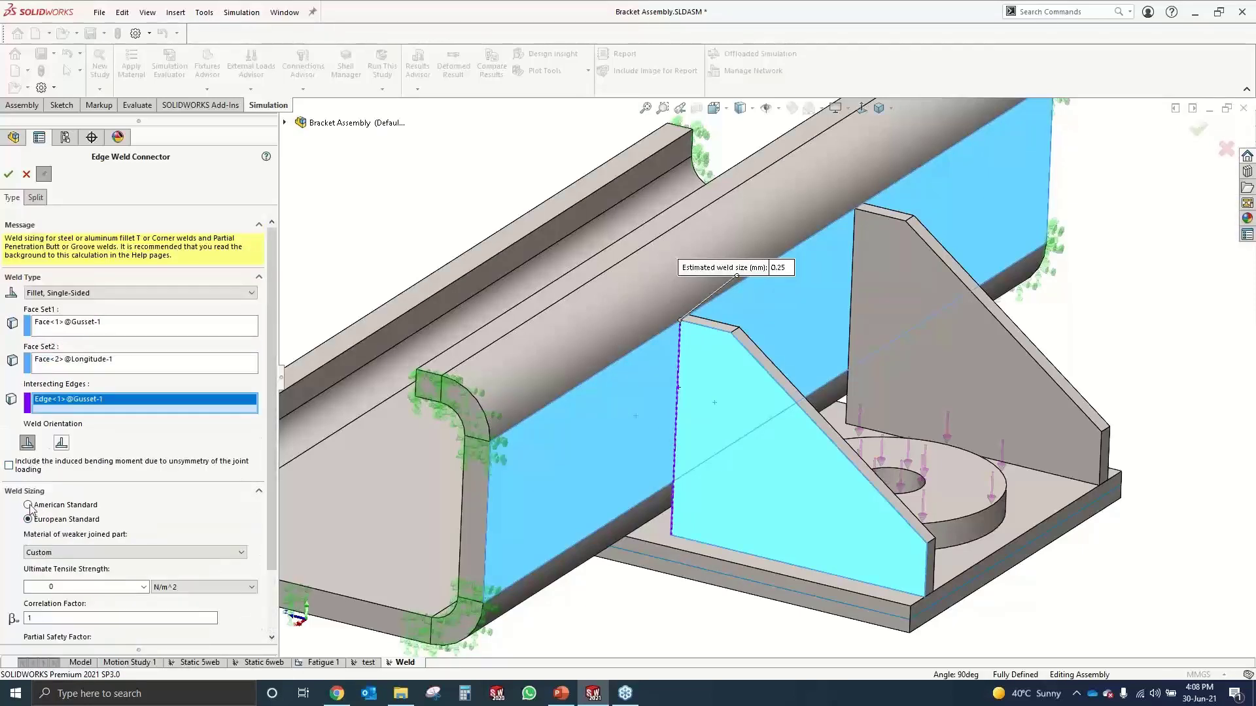
click(28, 505)
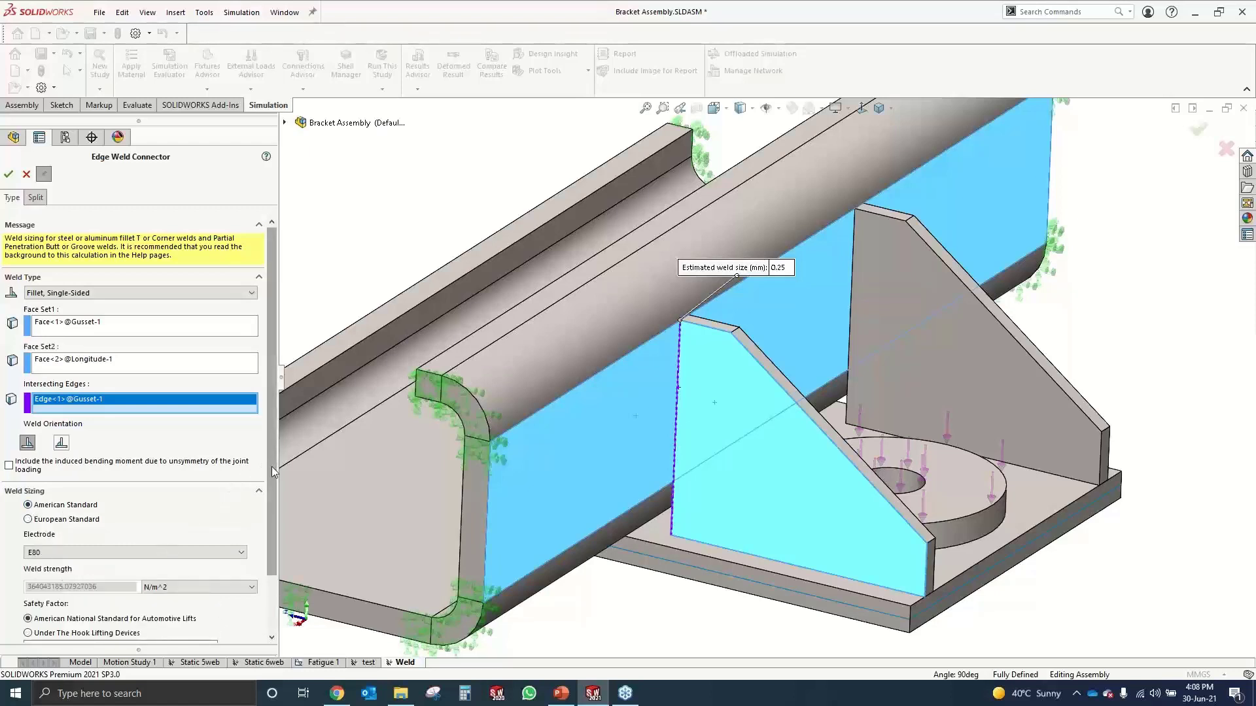
Change the weld strength unit to N/mm^2 (MPa) and switch the sizing standard to European and back to American to refresh the value
scroll(272, 466, down, 2)
click(196, 519)
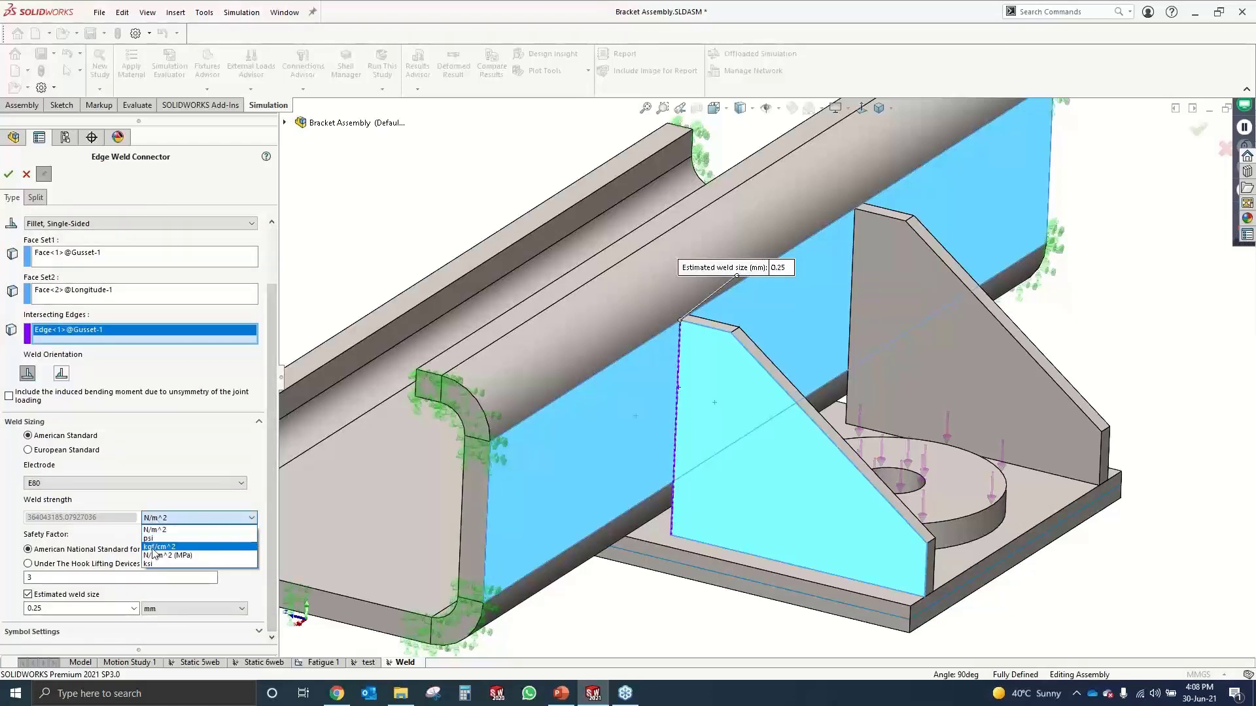
click(157, 548)
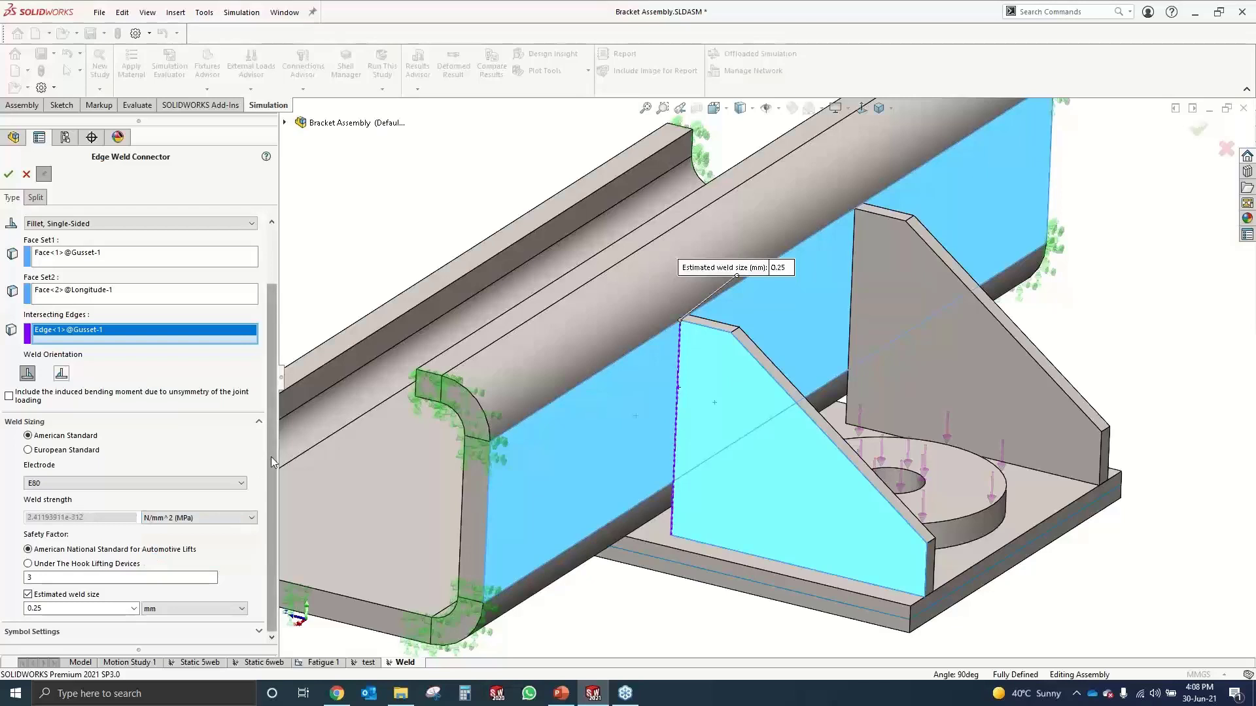
click(28, 450)
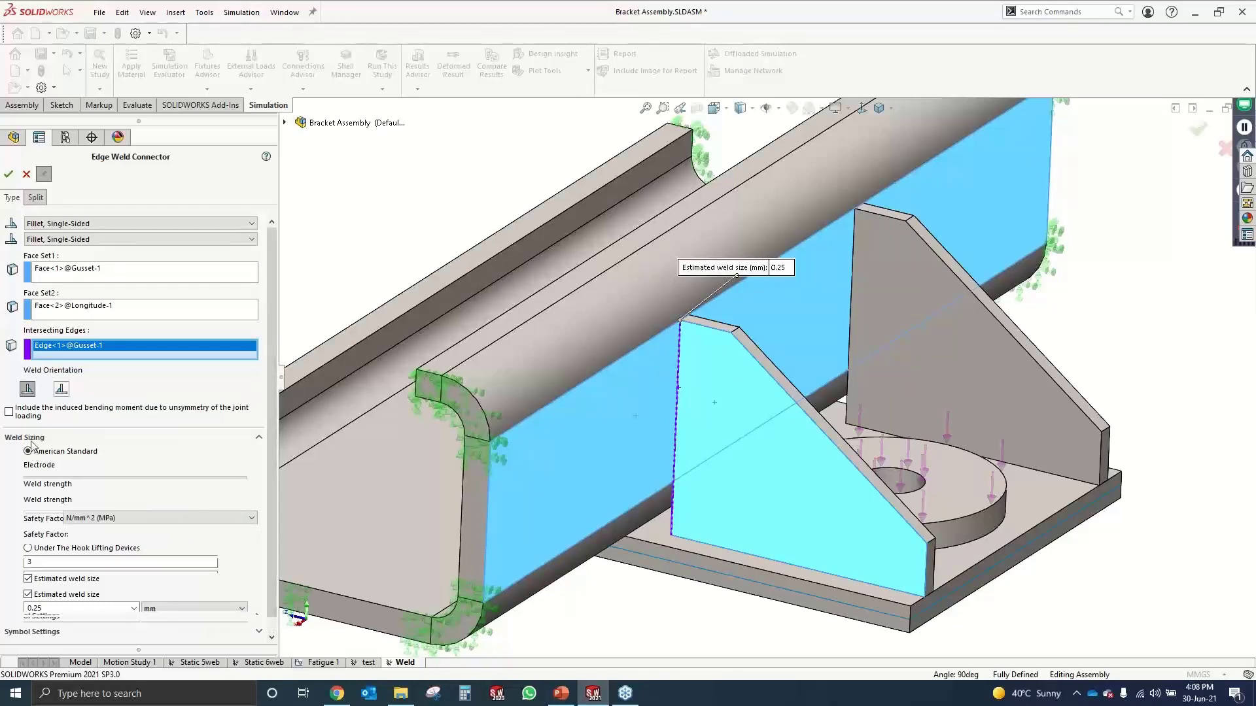
scroll(33, 471, up, 2)
click(29, 504)
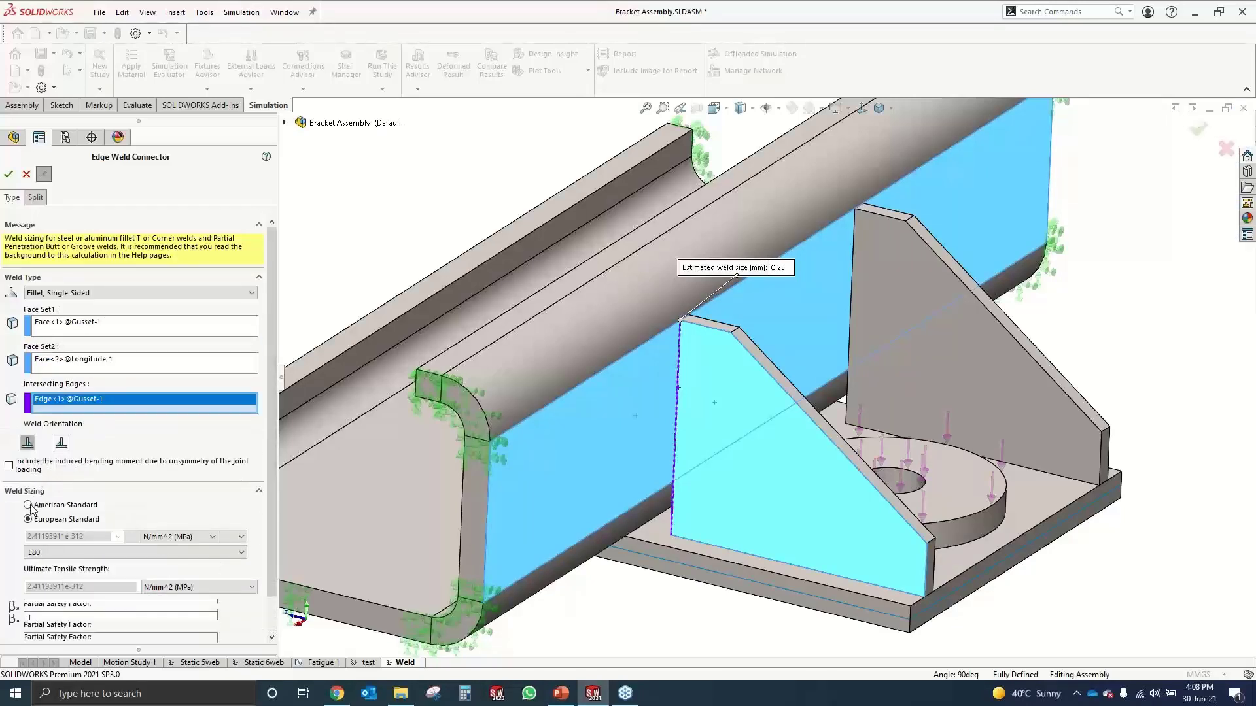
scroll(272, 460, down, 1)
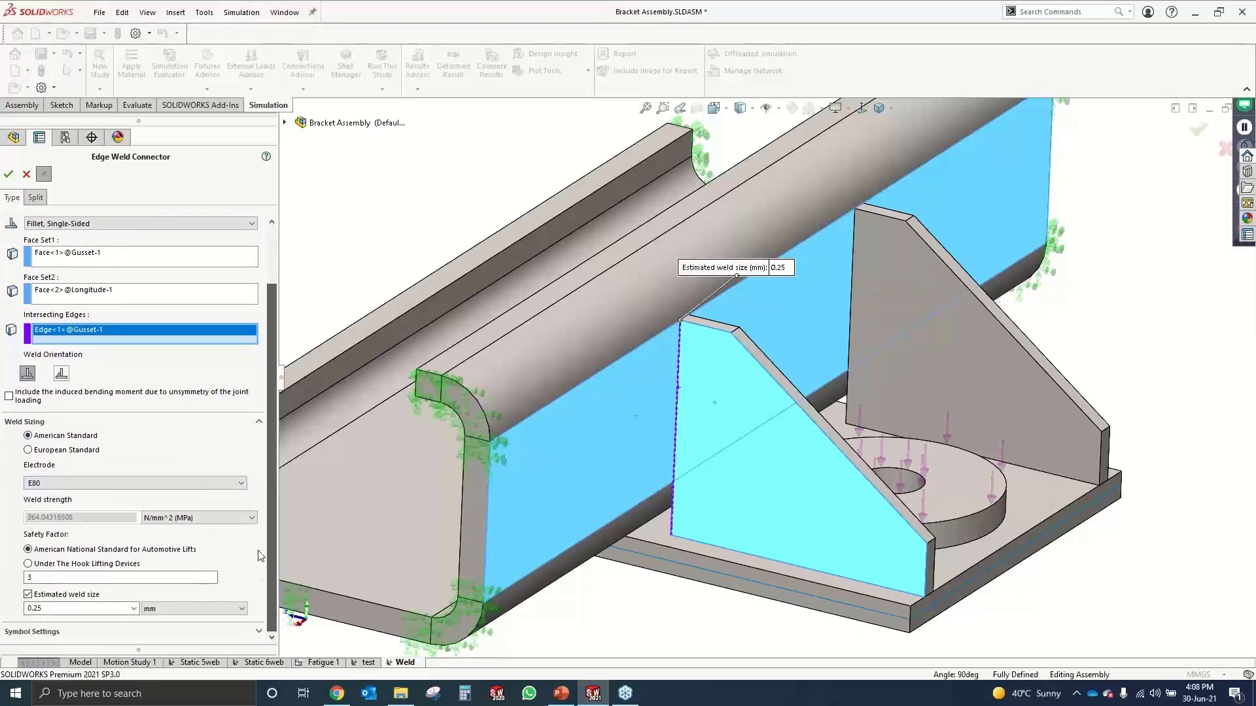
Set the estimated weld size to 3 mm and apply the first gusset's edge weld
scroll(261, 478, up, 1)
scroll(272, 469, down, 1)
double_click(36, 609)
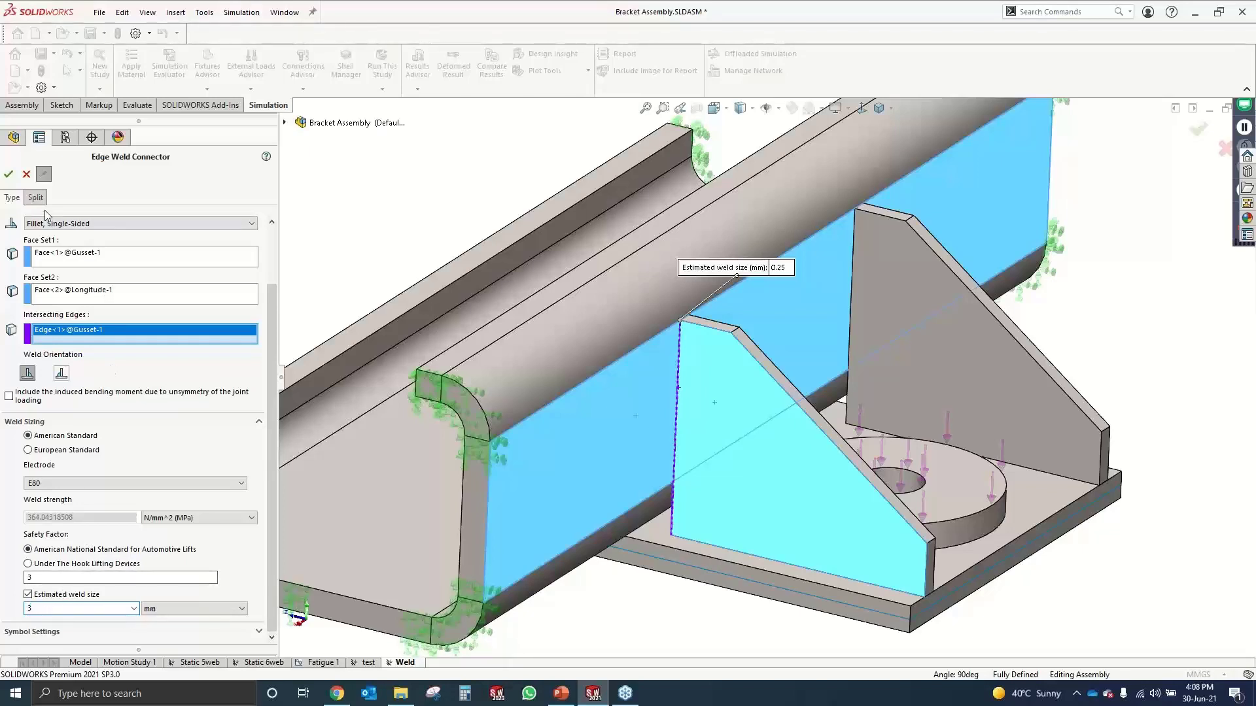
click(8, 174)
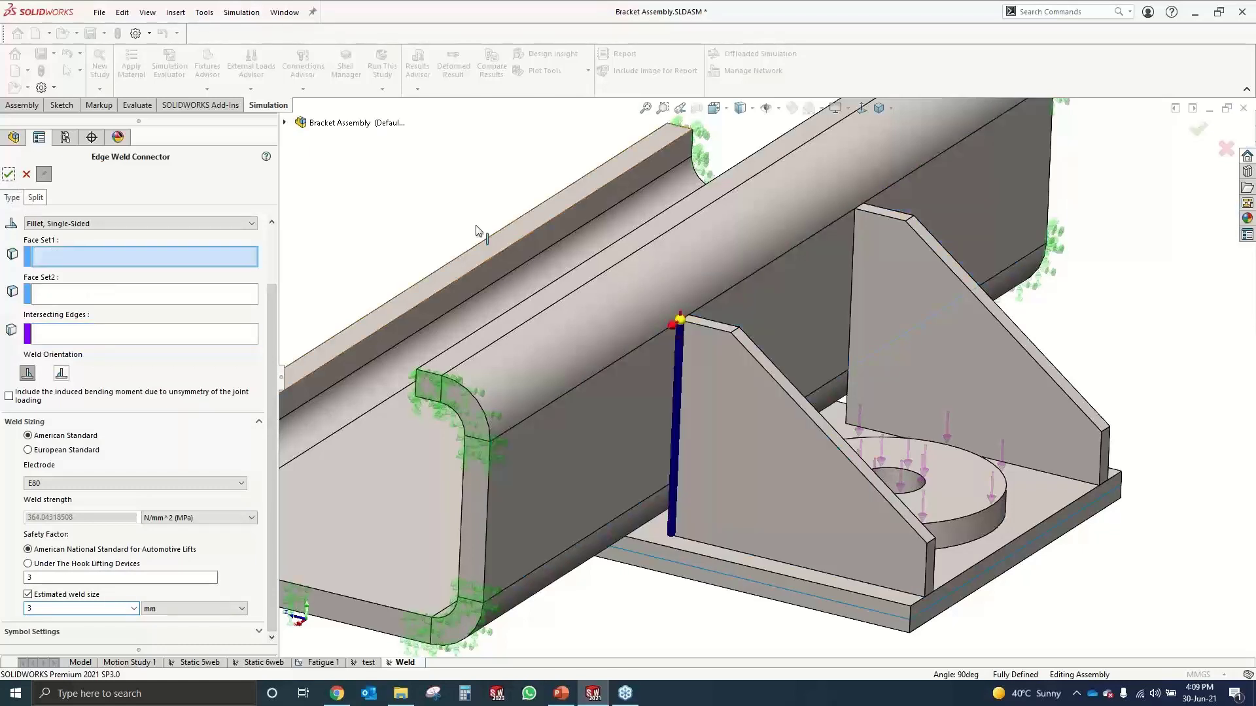
Add a single-sided E80 fillet edge weld of 3 mm between the other gusset's outer face and the channel web, along the gusset's vertical edge
scroll(712, 323, up, 3)
middle_drag(713, 323, 760, 369)
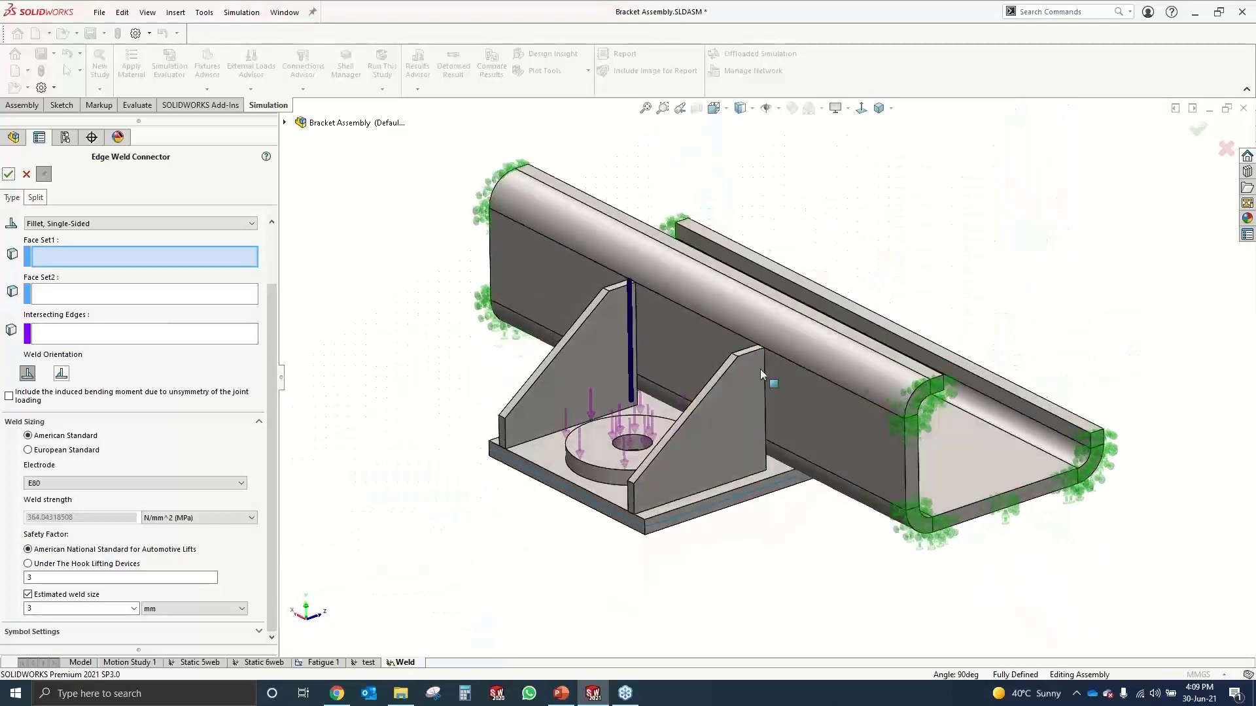
click(711, 430)
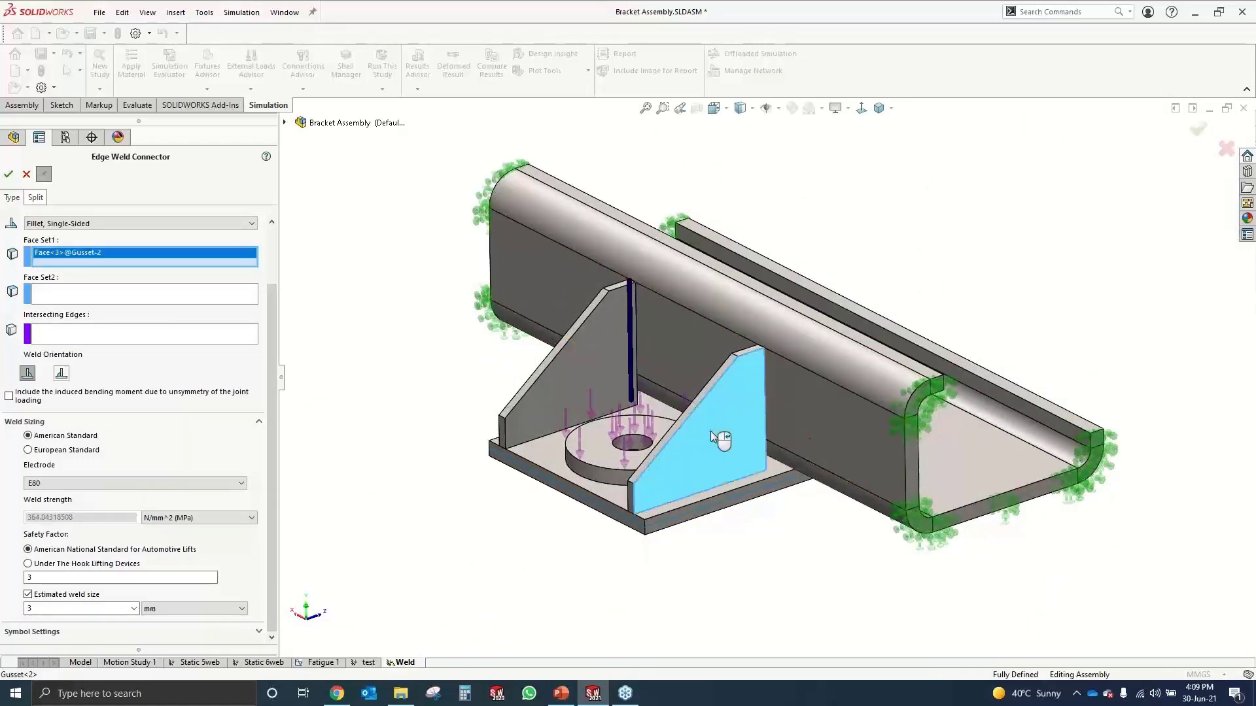
click(836, 428)
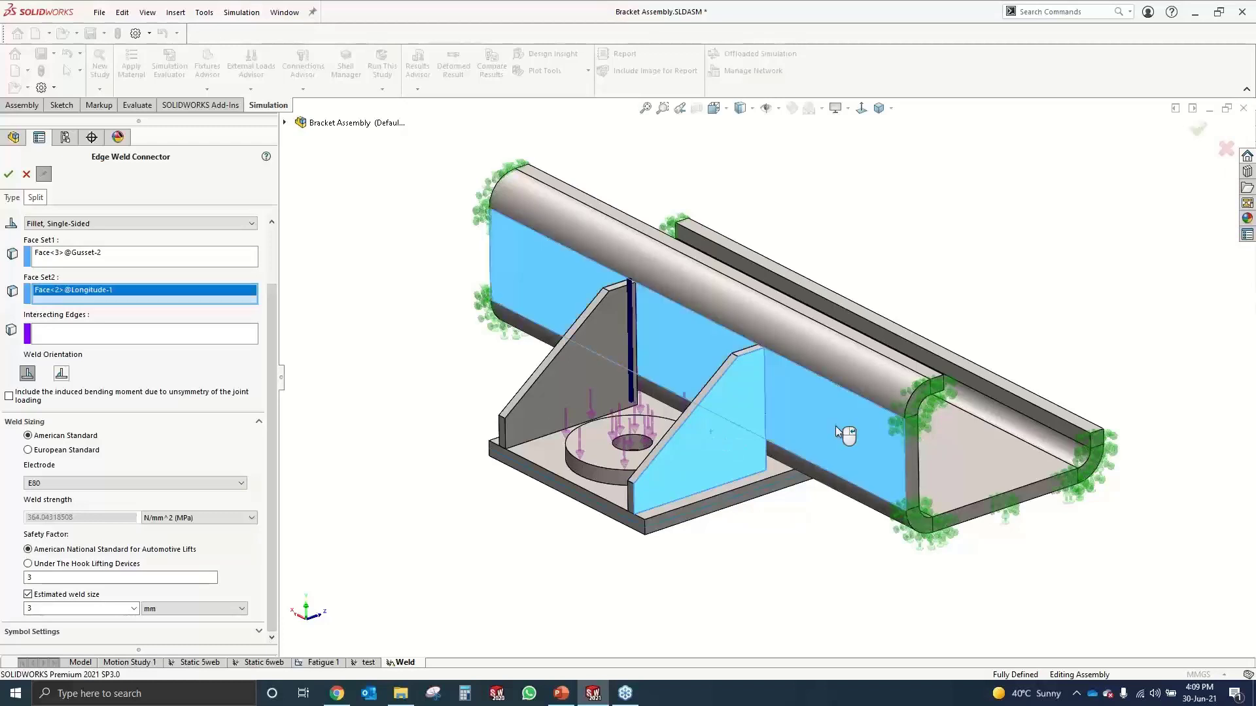
click(764, 408)
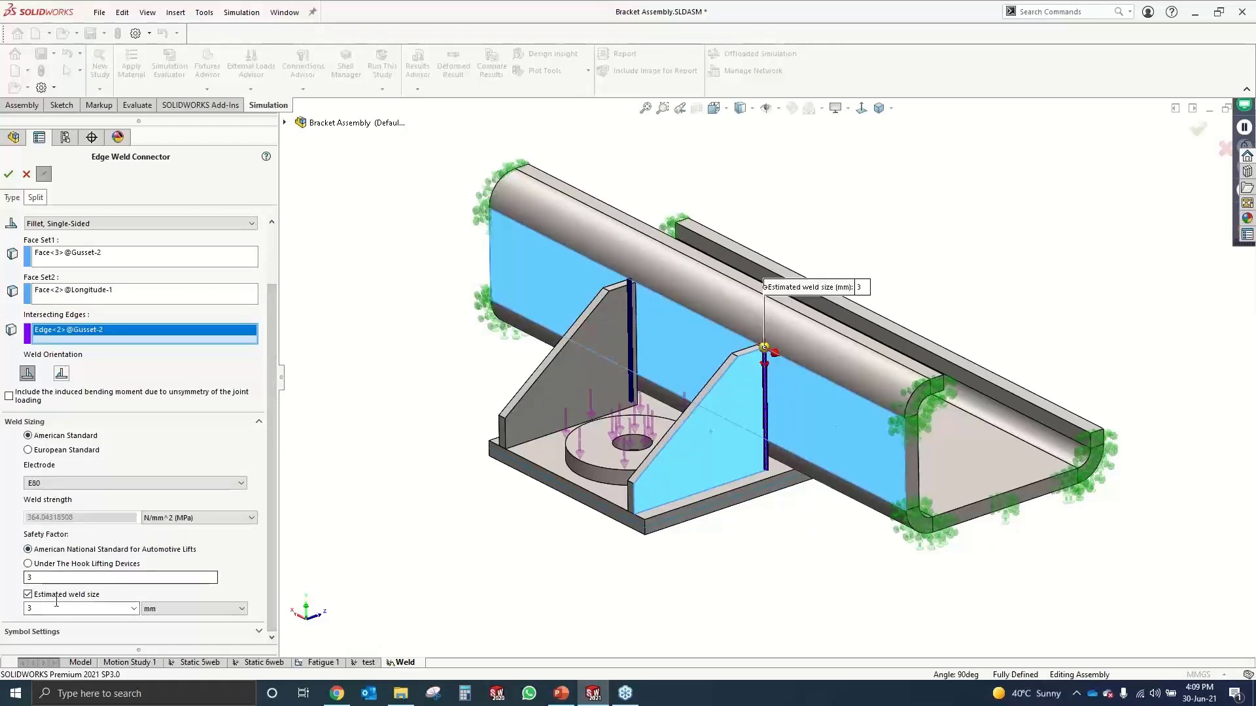
click(9, 175)
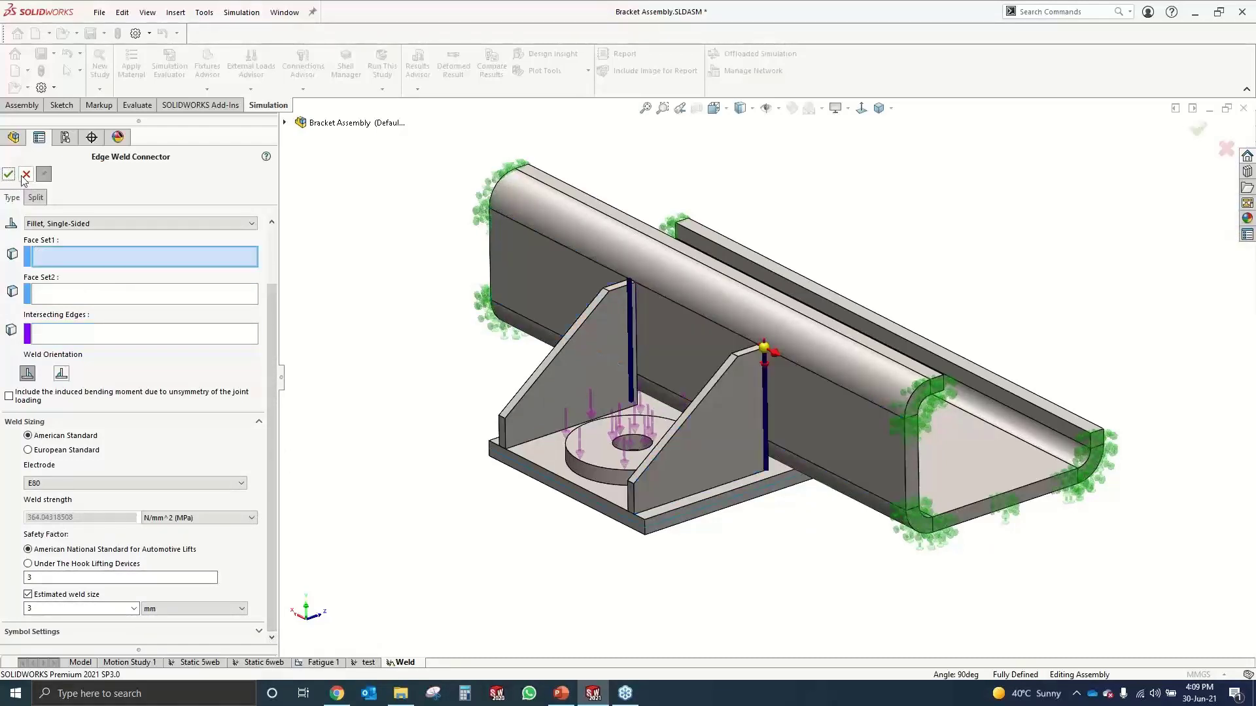
click(26, 175)
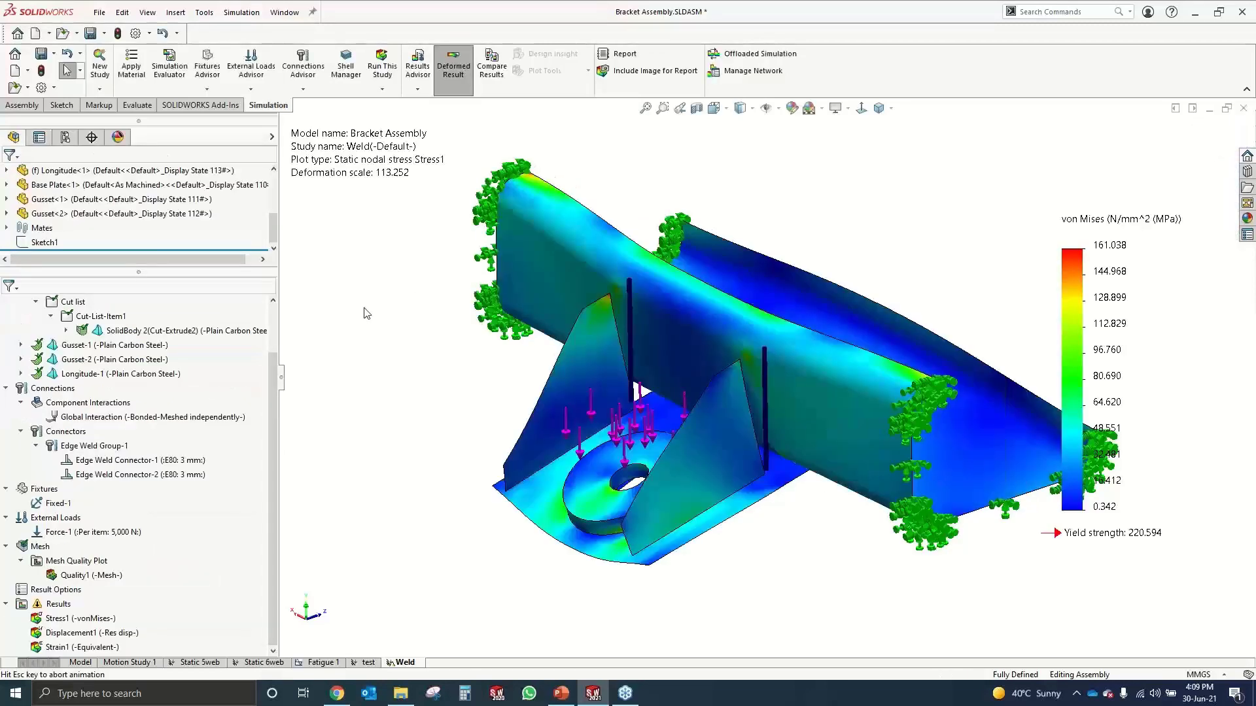
Rerun the Weld study with the two edge welds and create a weld check plot from its results
middle_drag(365, 314, 597, 287)
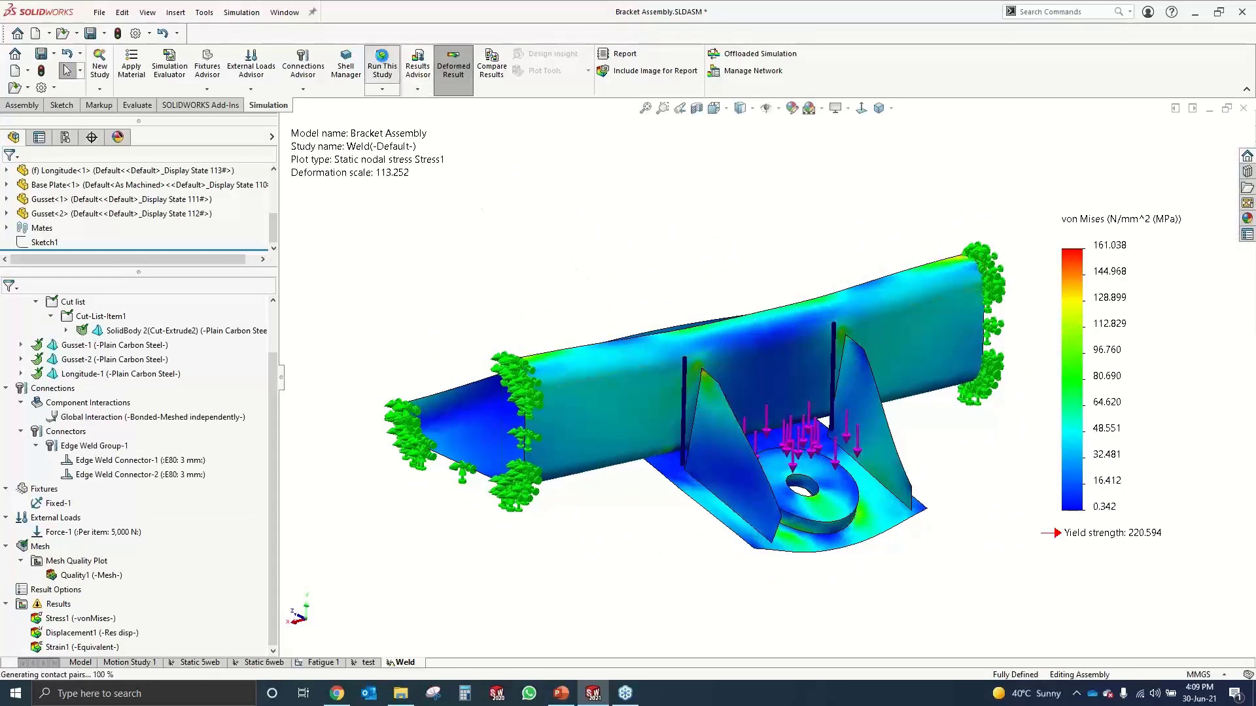
click(382, 62)
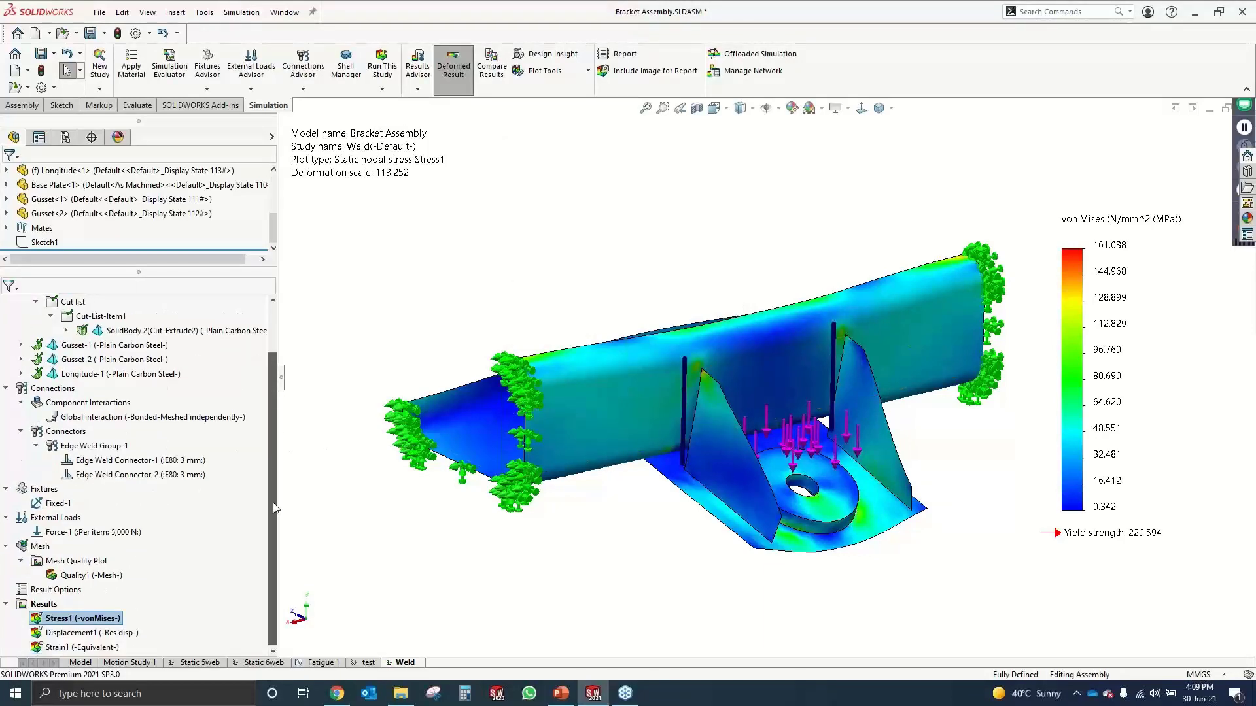
right_click(51, 604)
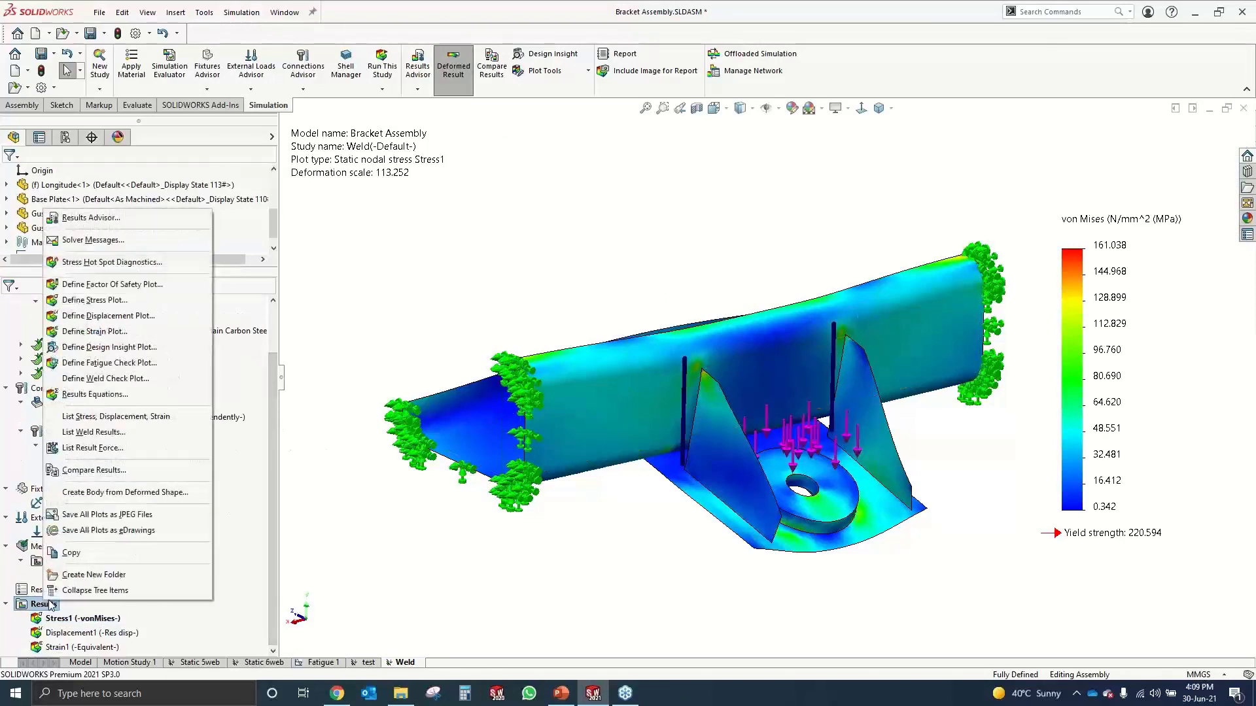
click(114, 380)
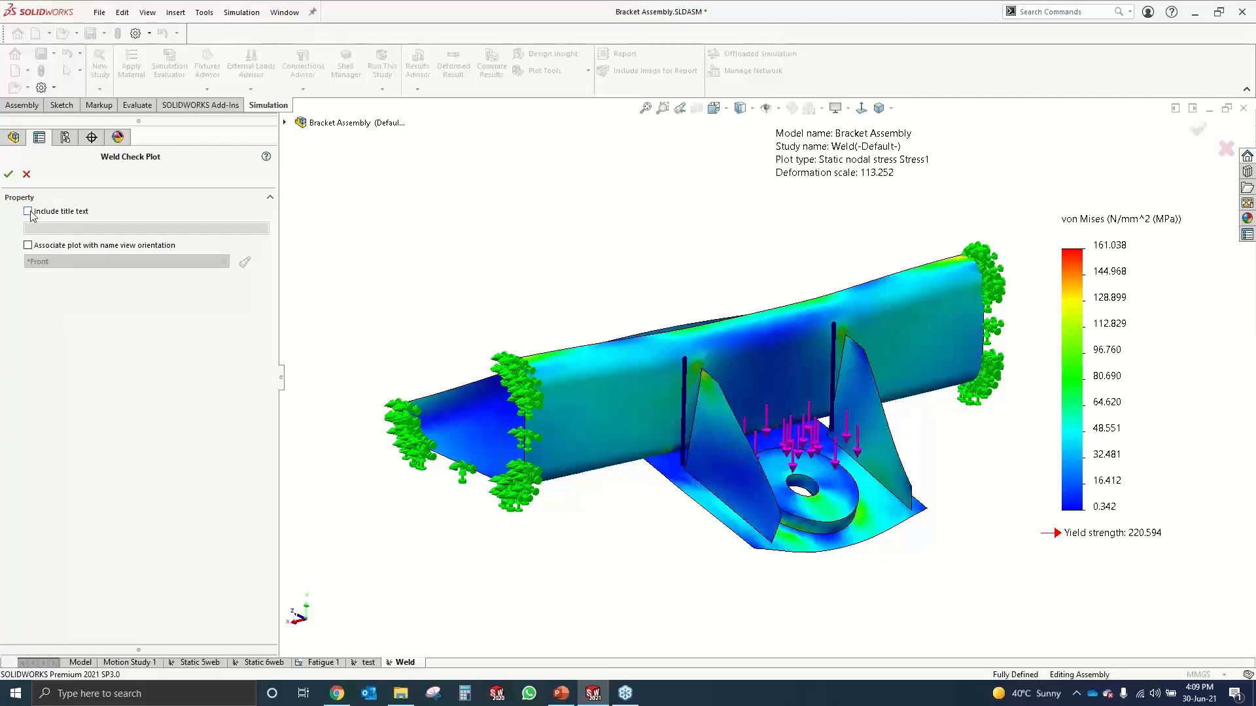
click(8, 175)
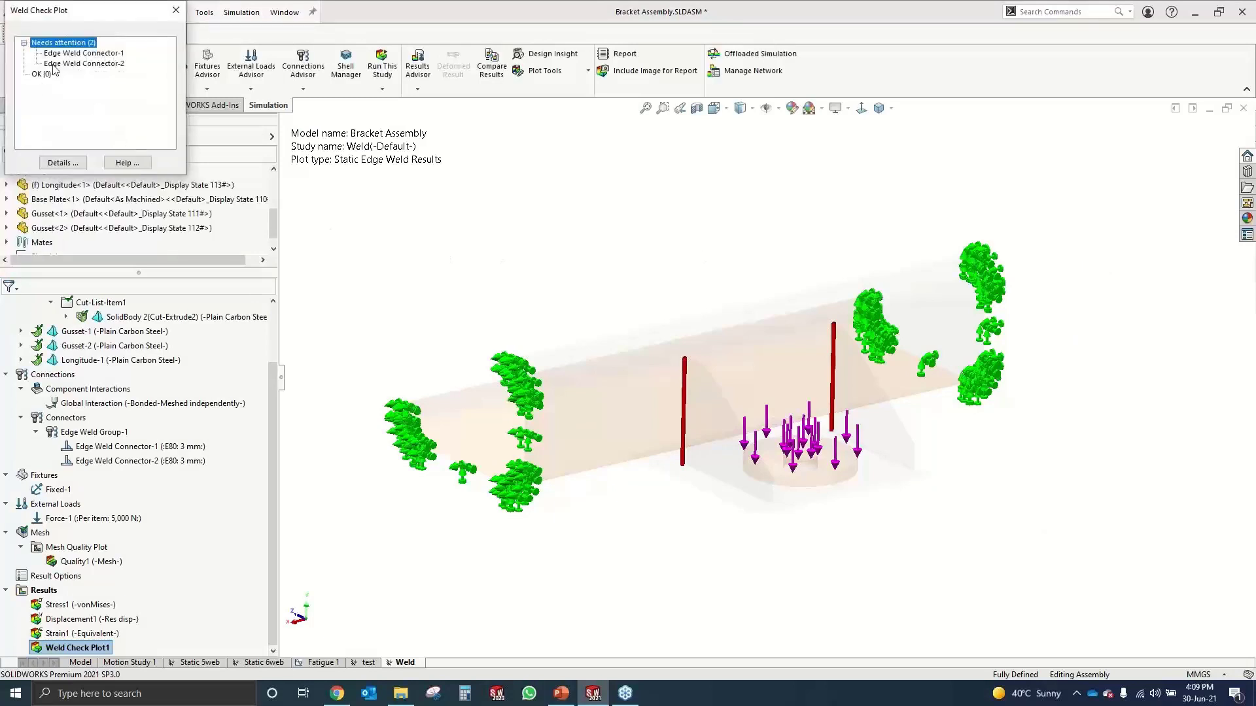
Examine the calculated and estimated weld sizes of Edge Weld Connector-1 in the weld check plot
click(79, 53)
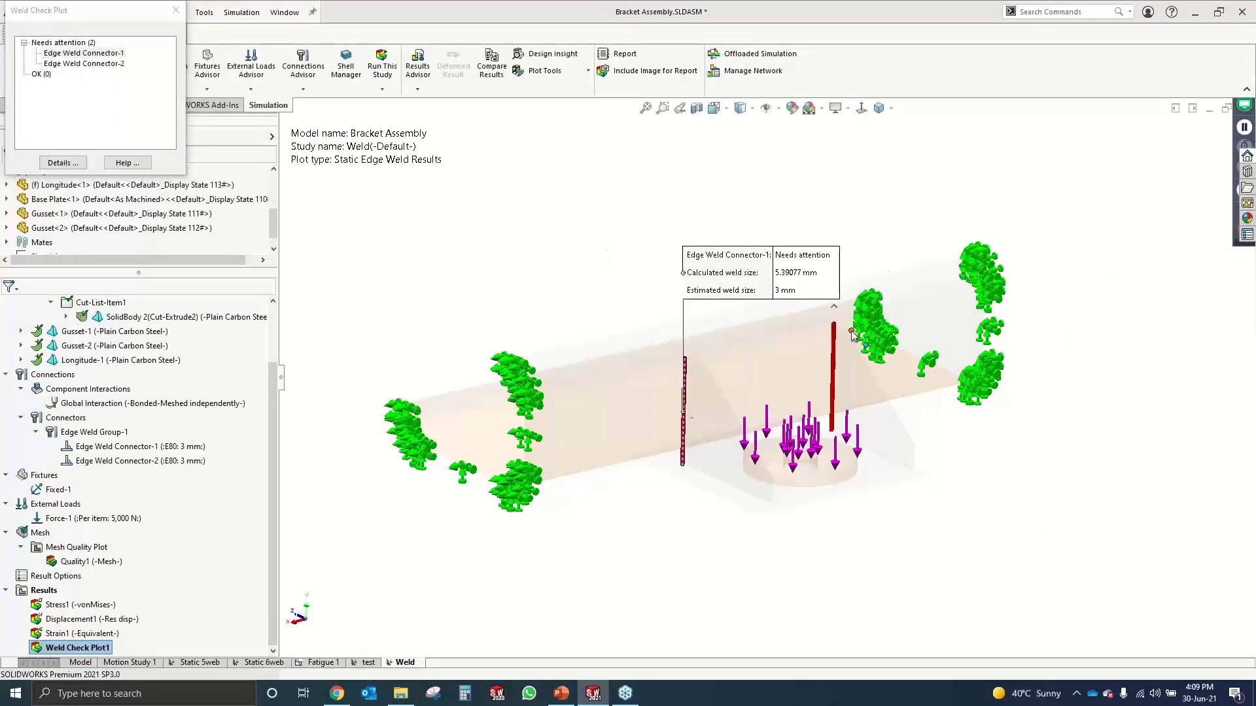
middle_drag(852, 335, 839, 370)
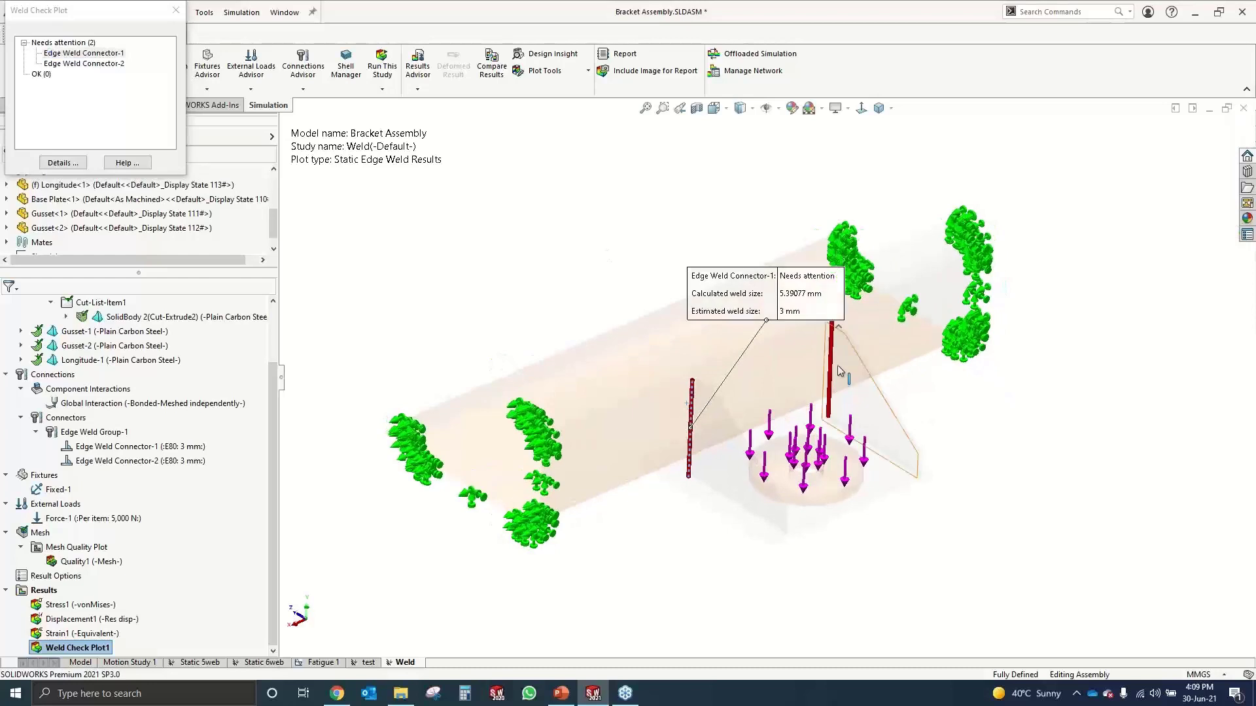
Examine the calculated and estimated weld sizes of Edge Weld Connector-2 in the weld check plot, then close its results list
drag(731, 293, 541, 254)
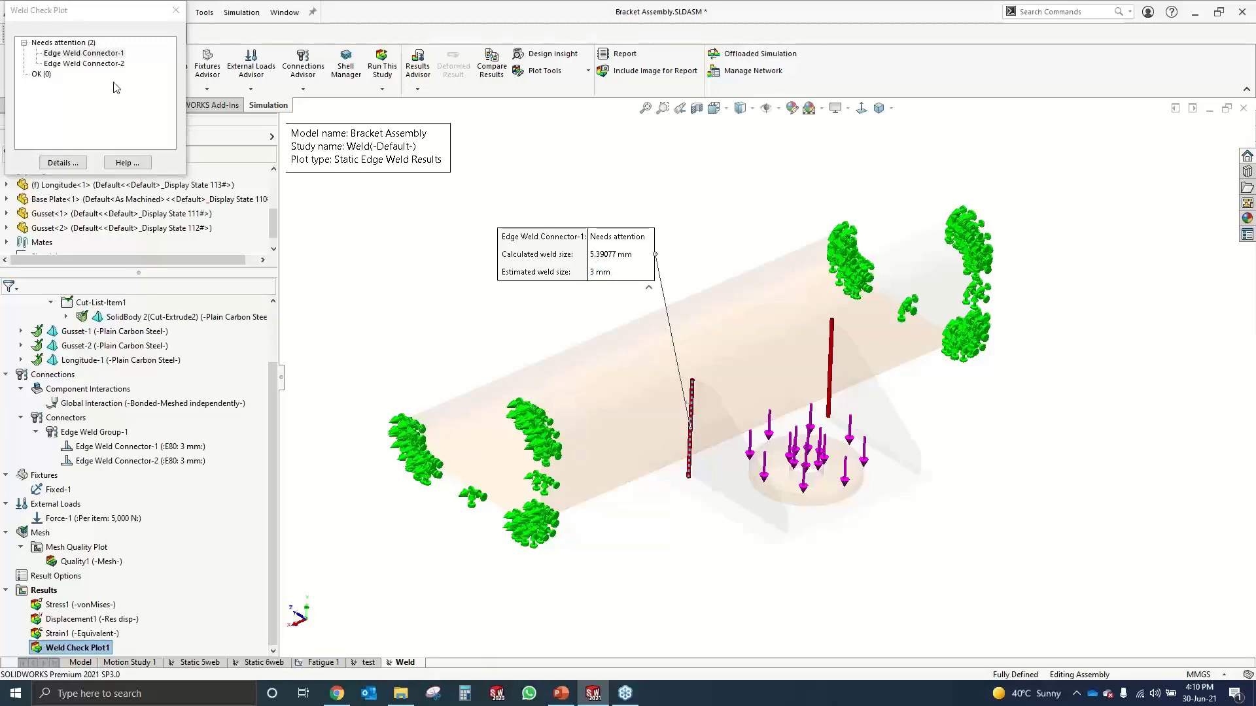
click(105, 63)
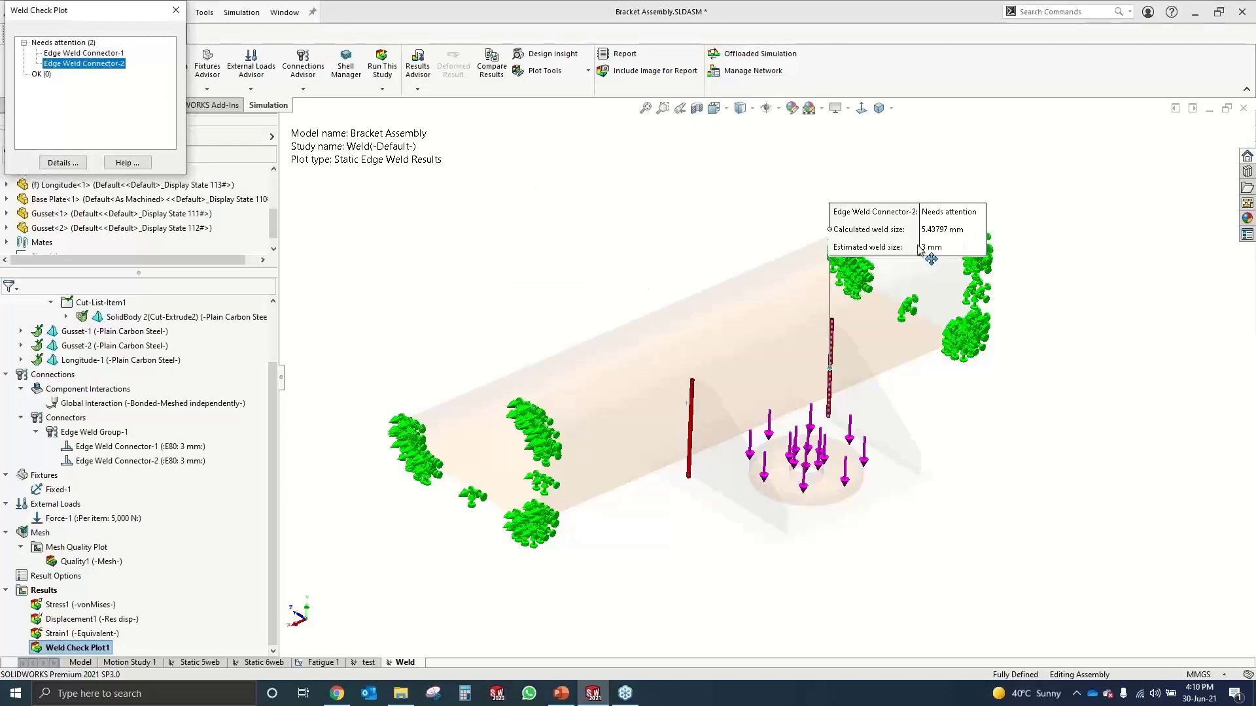
drag(925, 259, 742, 262)
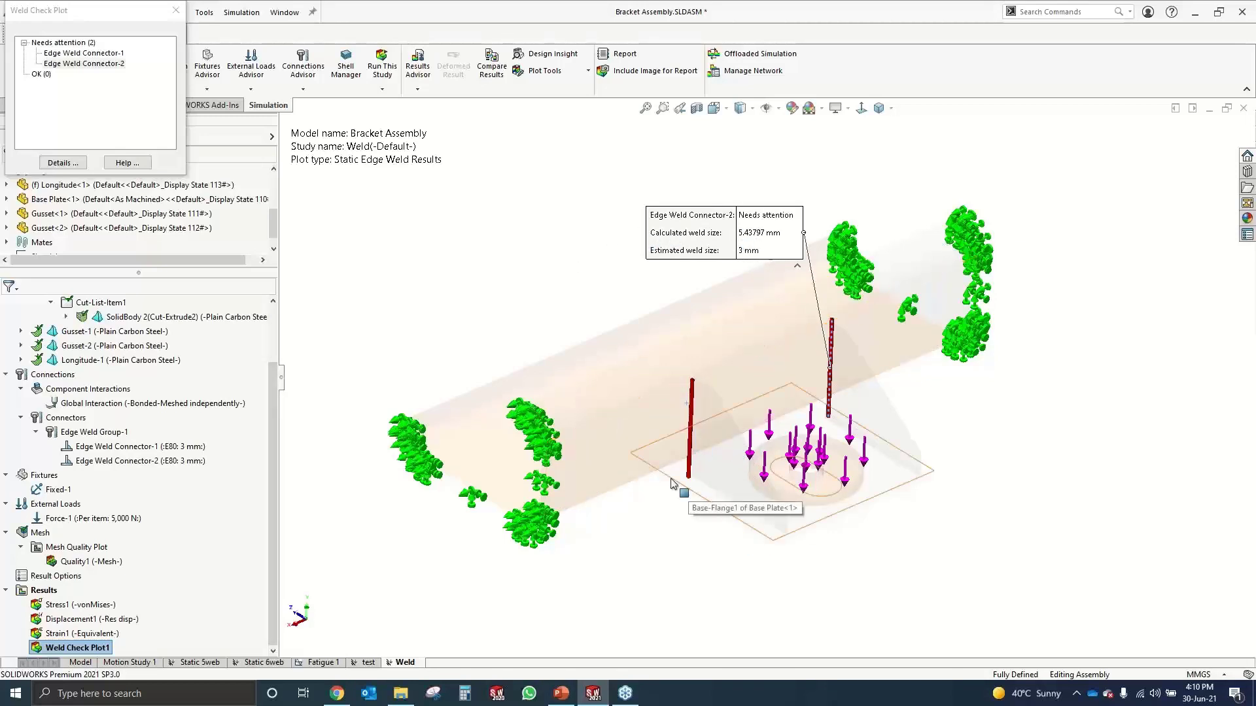
click(175, 12)
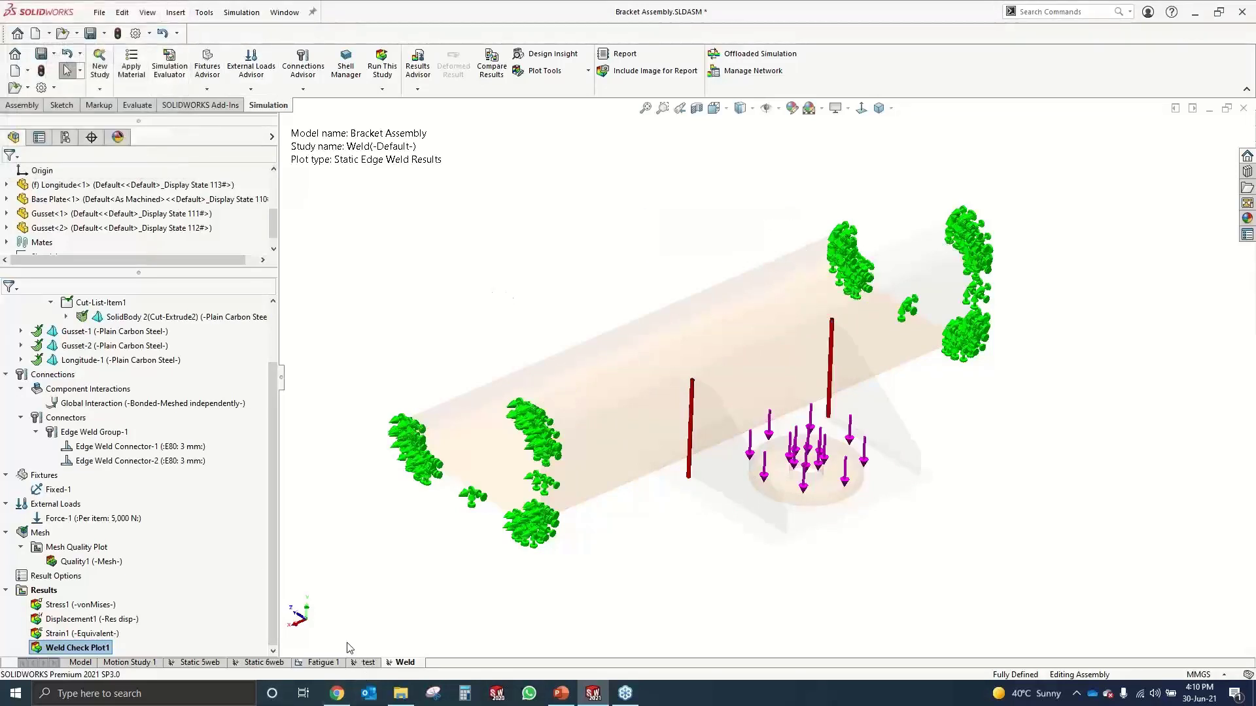
Change Edge Weld Connector-1 to a double-sided fillet, reselecting the gusset's vertical edge and keeping the estimated weld size at 3 mm
click(164, 447)
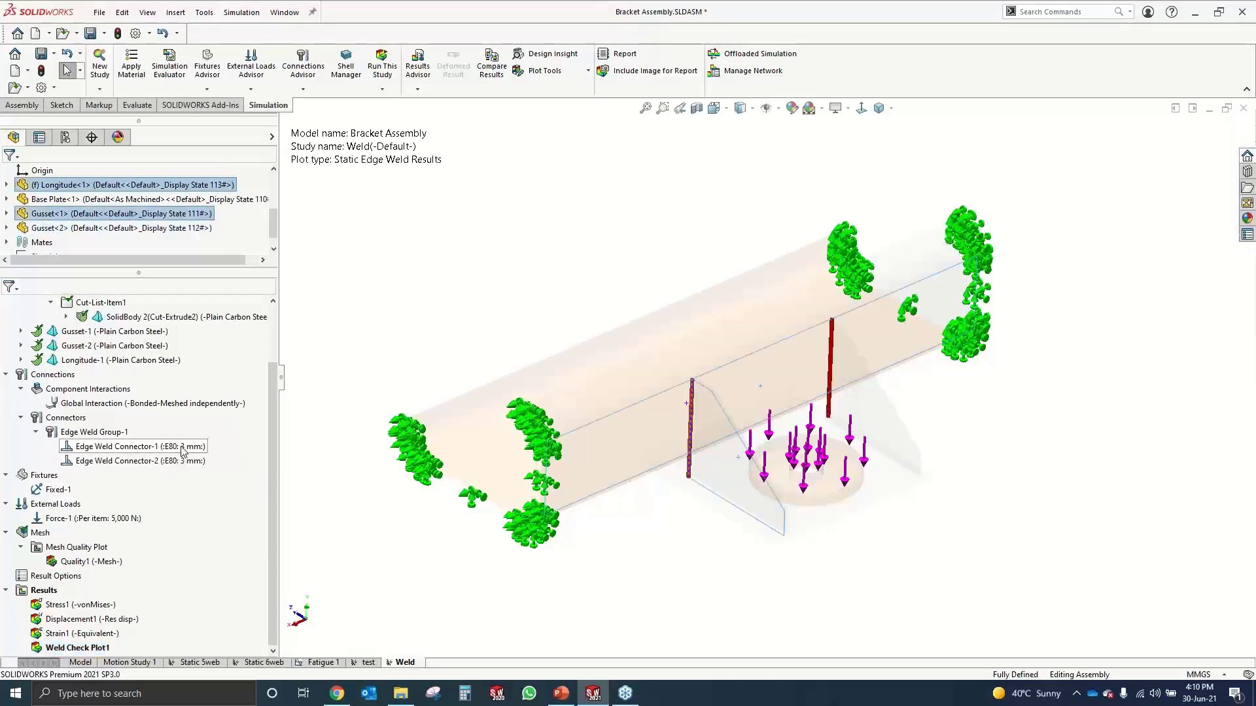
right_click(182, 450)
click(205, 456)
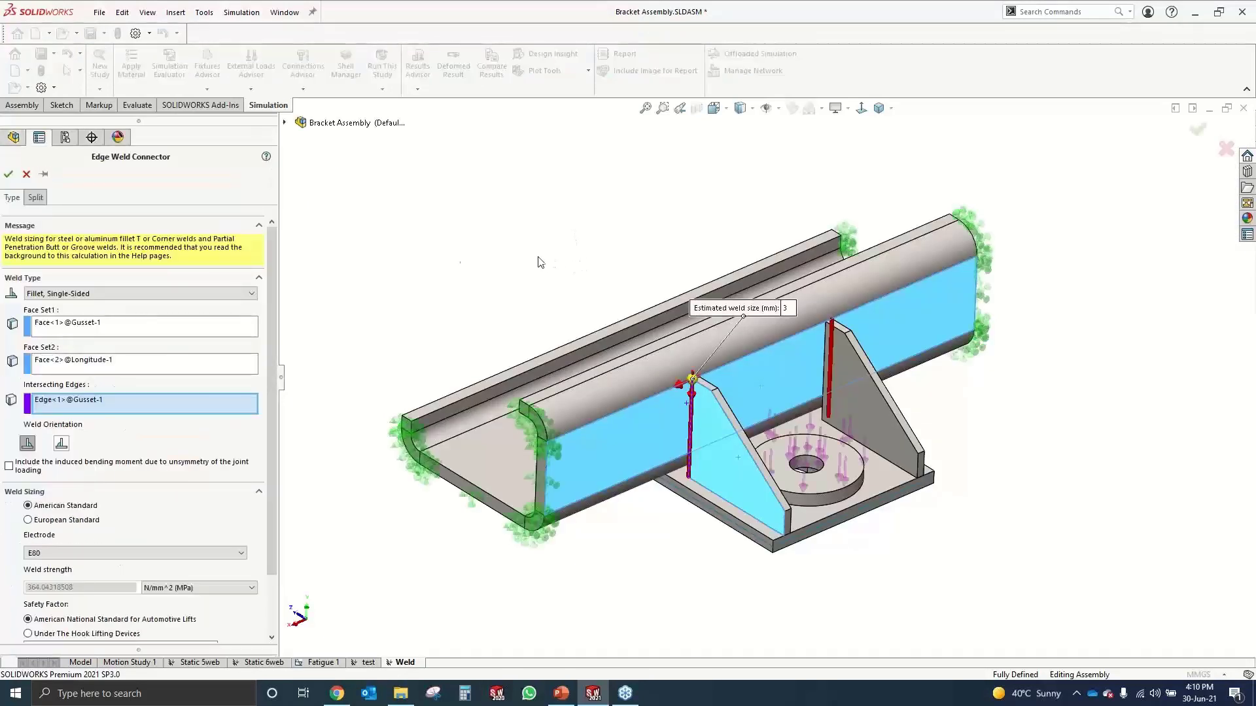
click(118, 295)
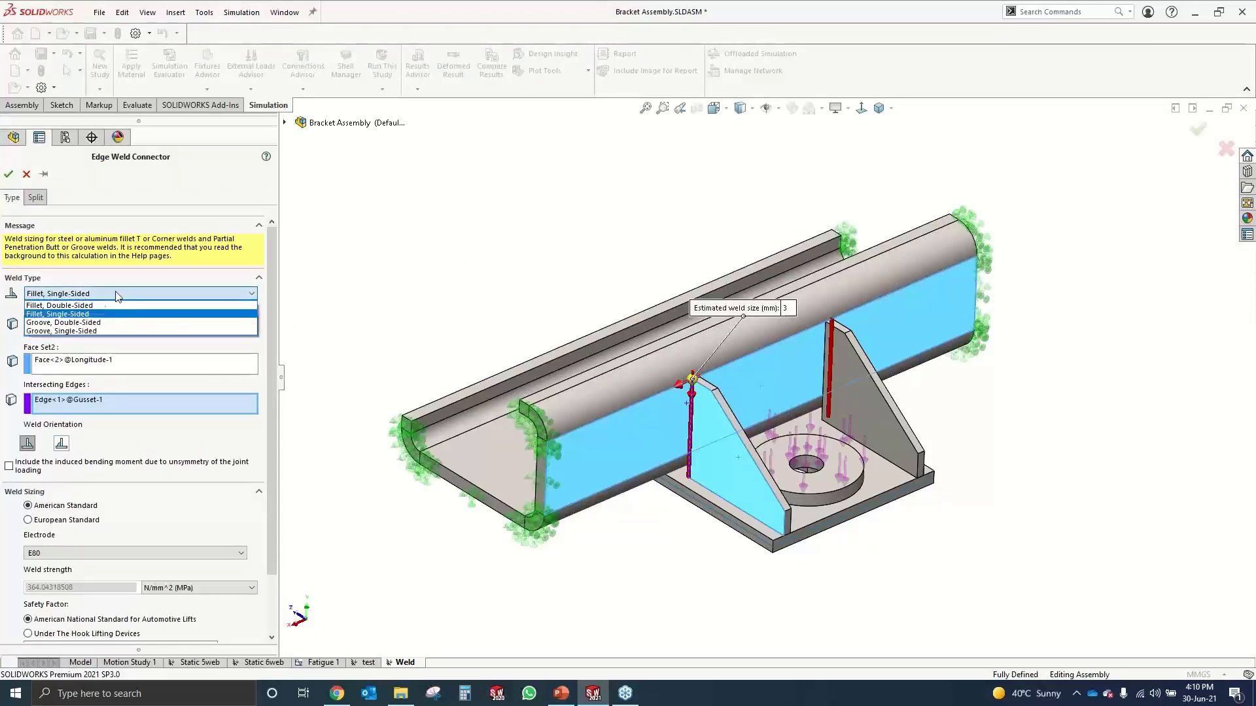
click(98, 307)
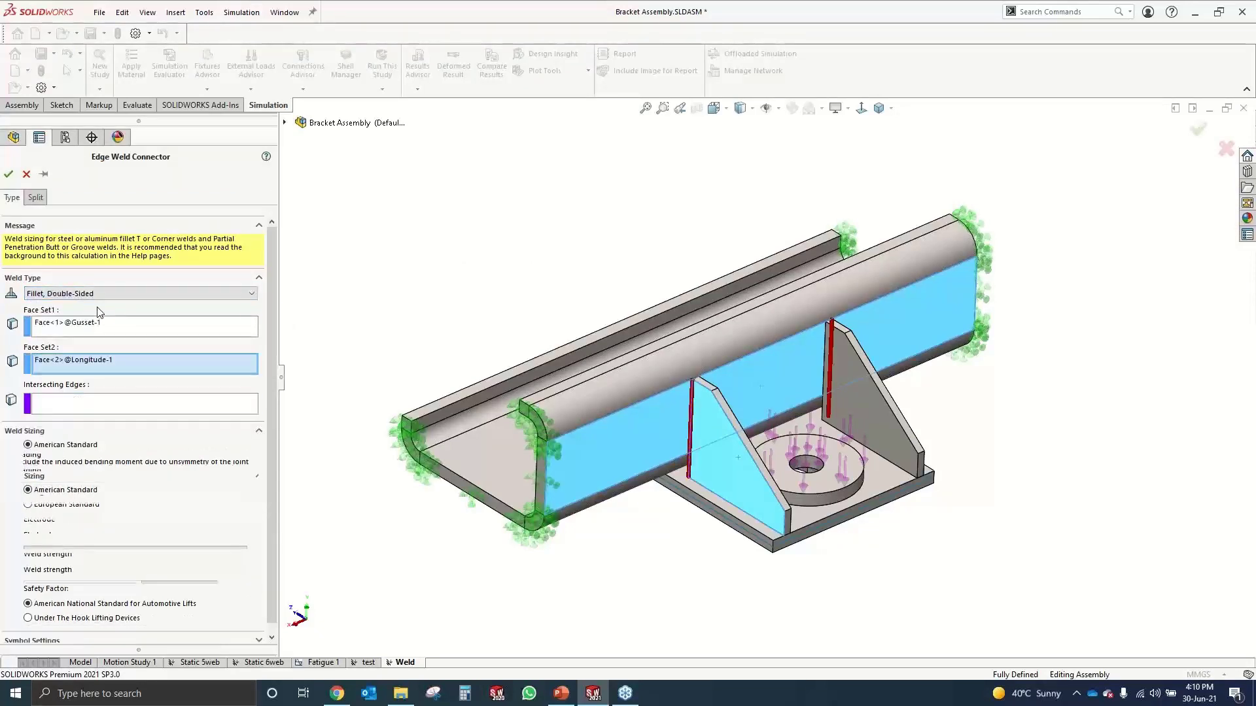
click(145, 402)
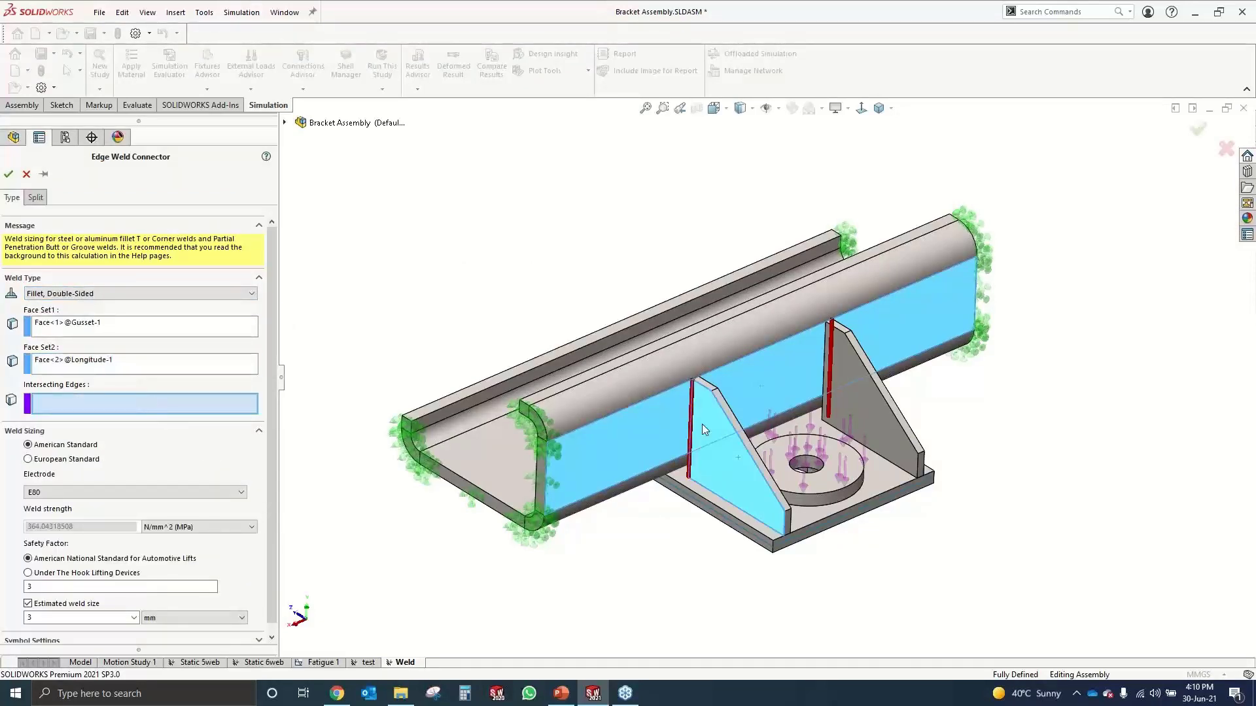
click(691, 409)
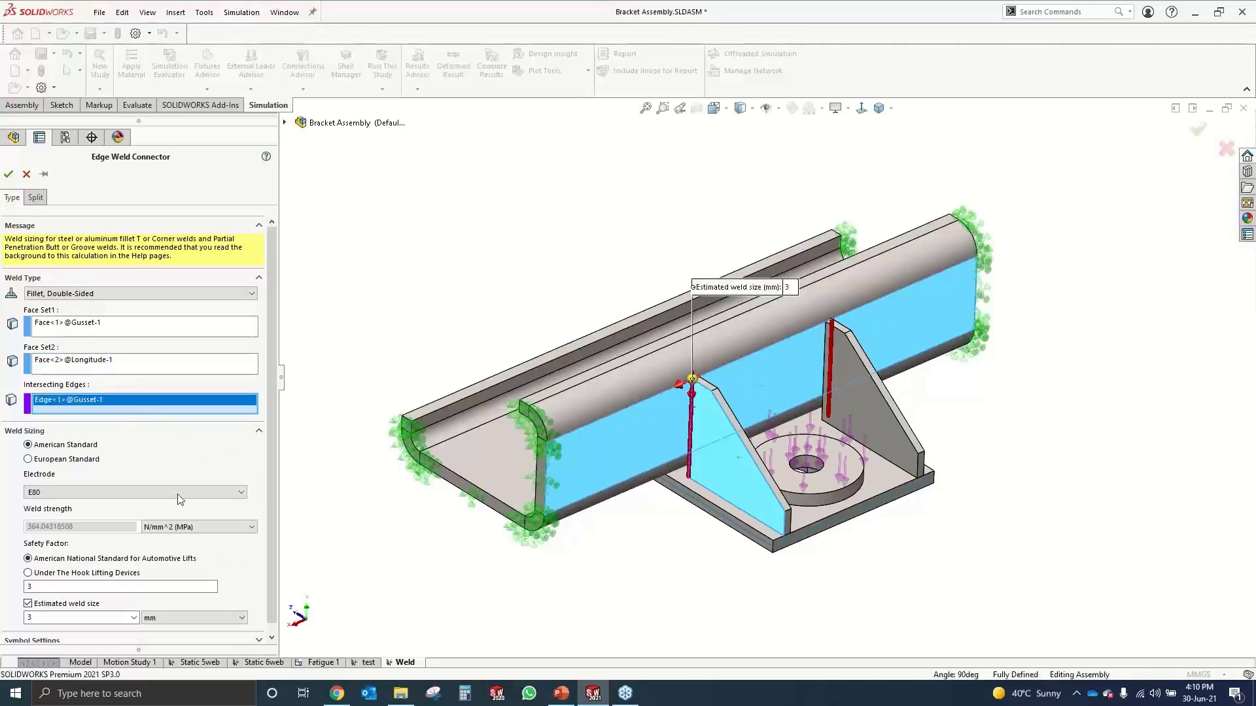
double_click(46, 620)
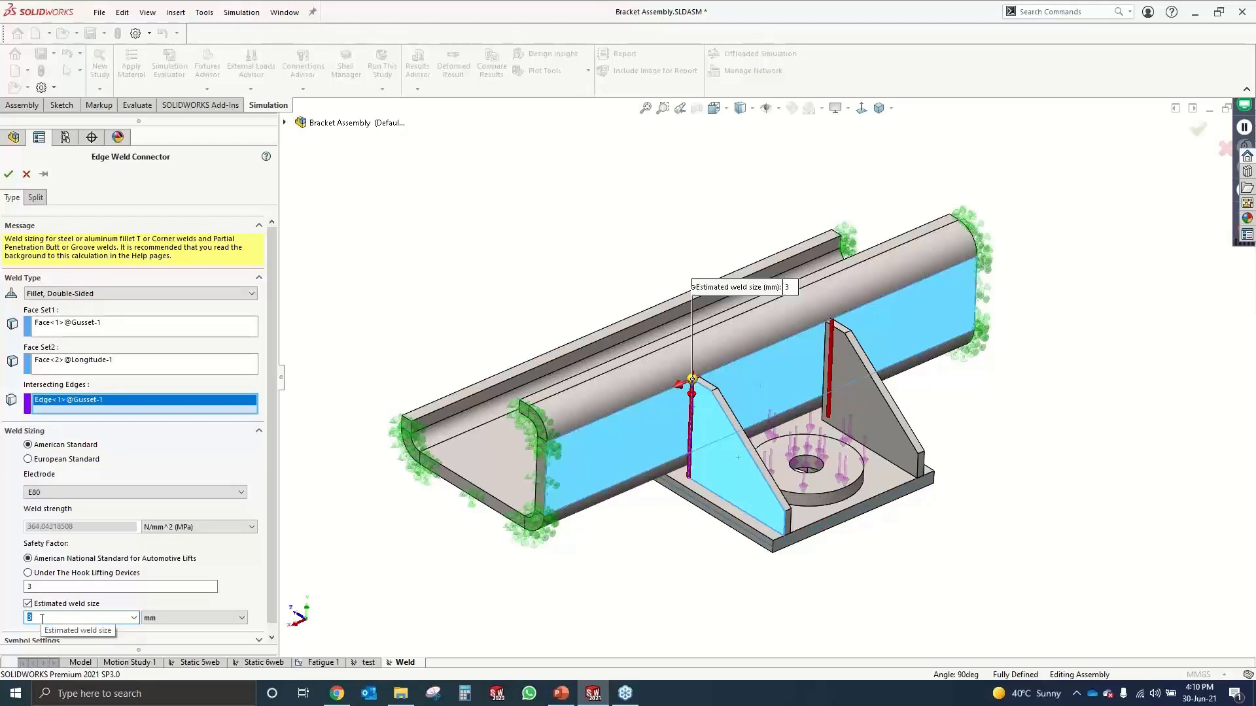
text(3)
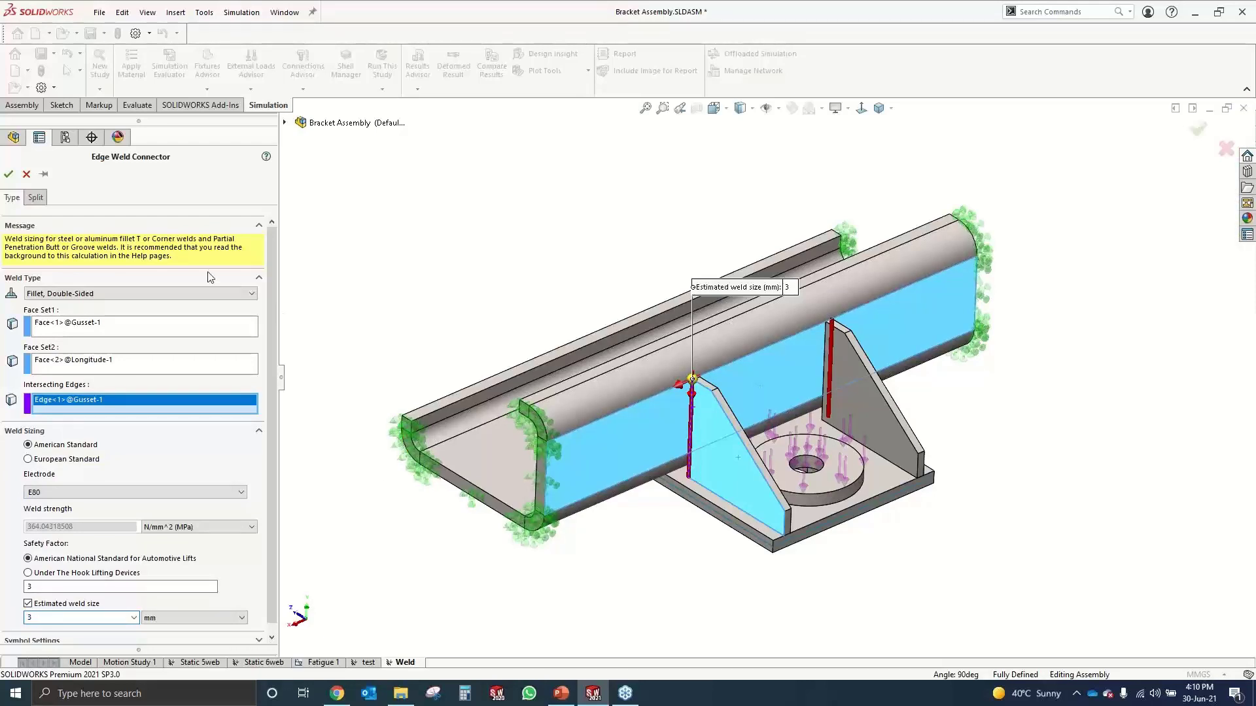
click(8, 176)
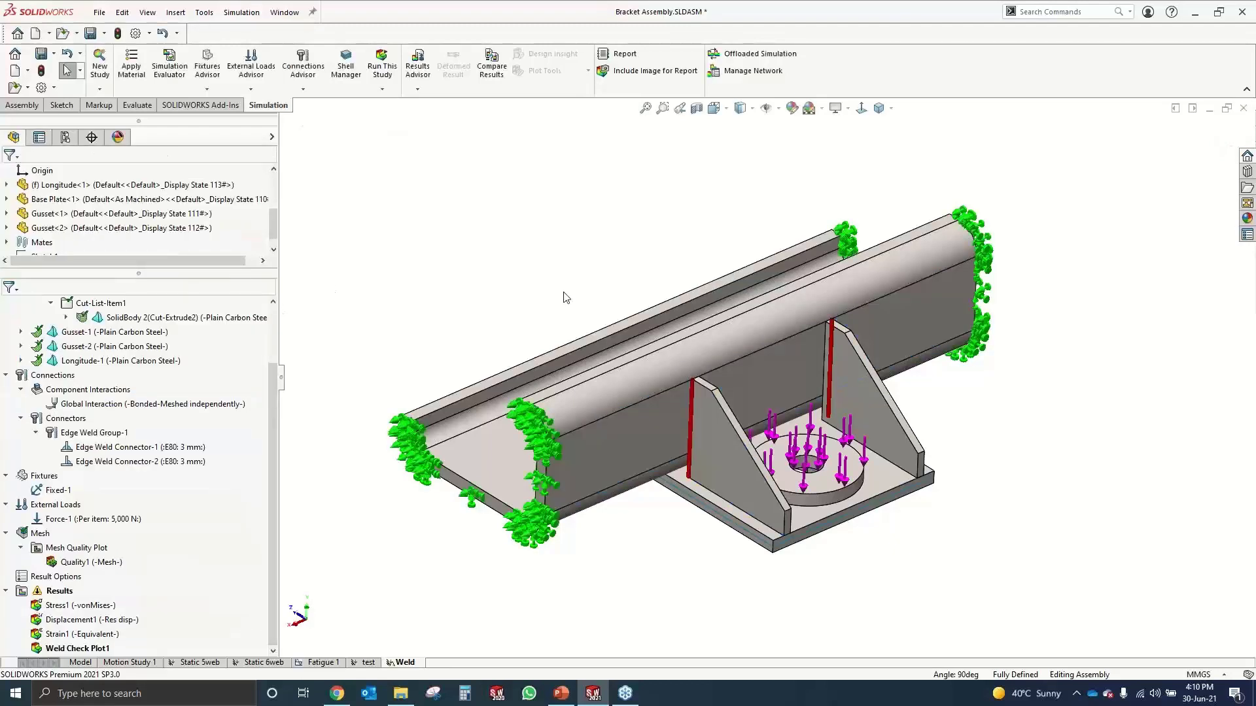
Rerun the Weld study and check the calculated and estimated weld sizes of Edge Weld Connector-1 in Weld Check Plot1
click(374, 66)
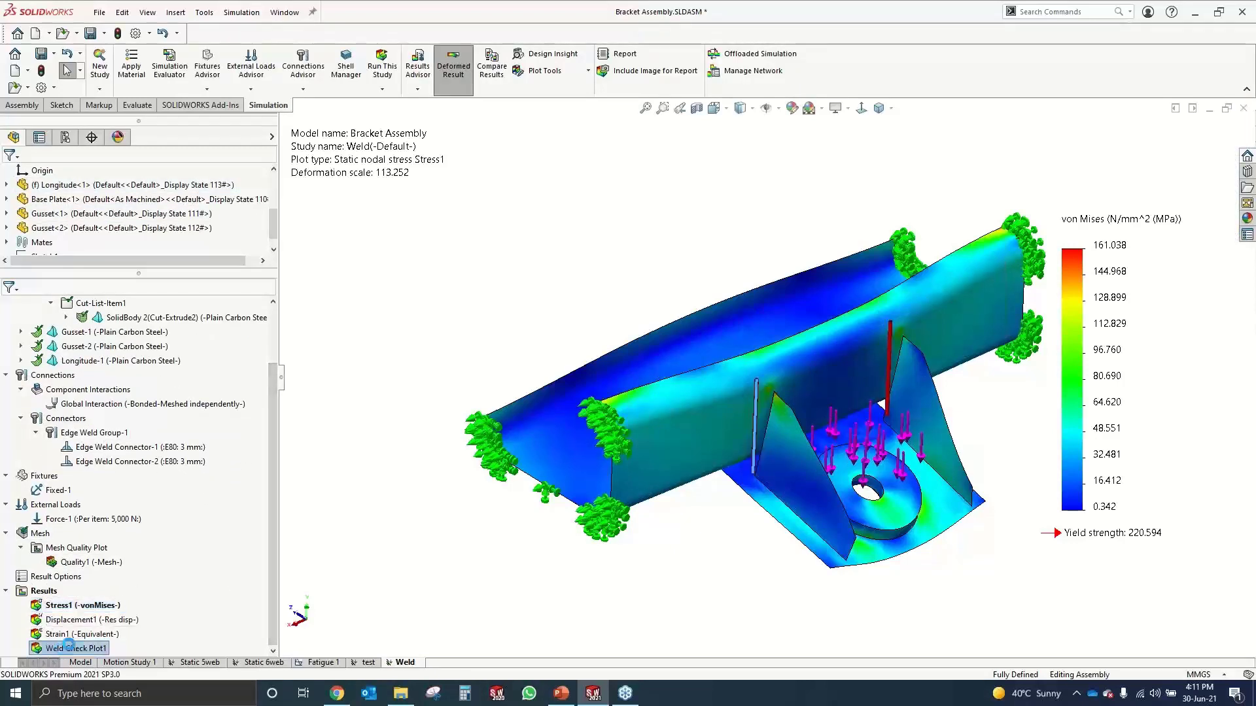
double_click(69, 646)
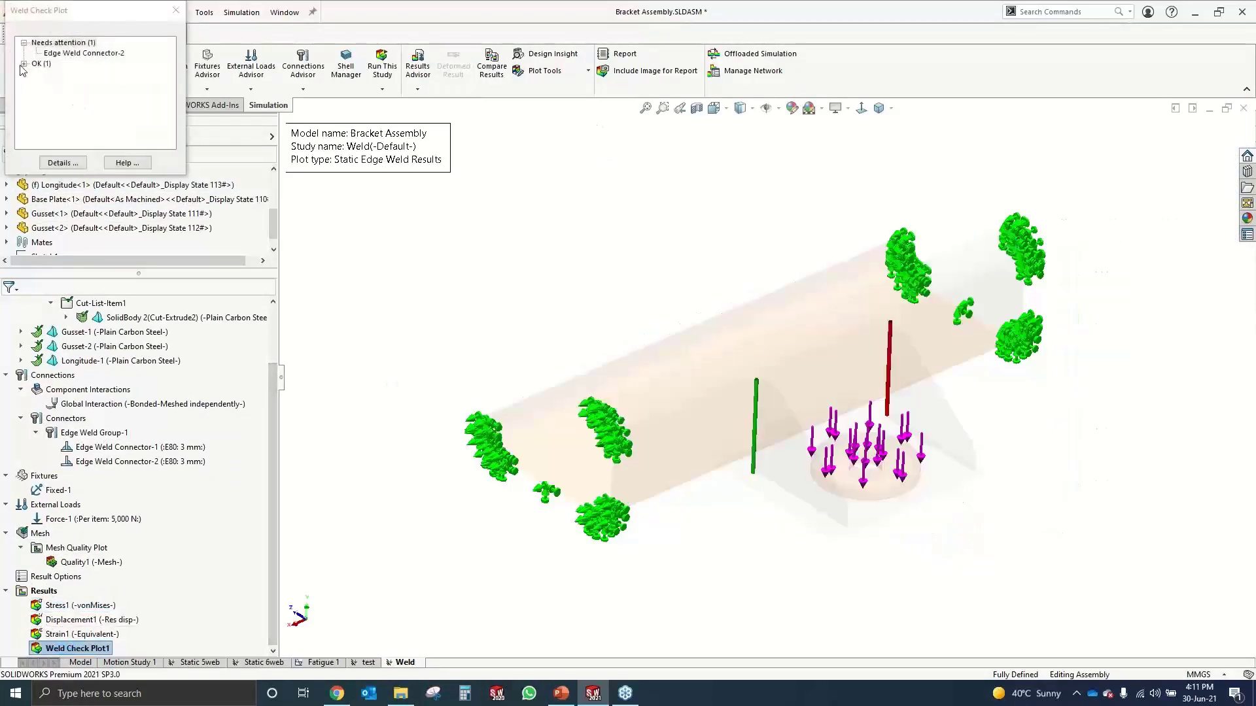
click(24, 64)
click(84, 74)
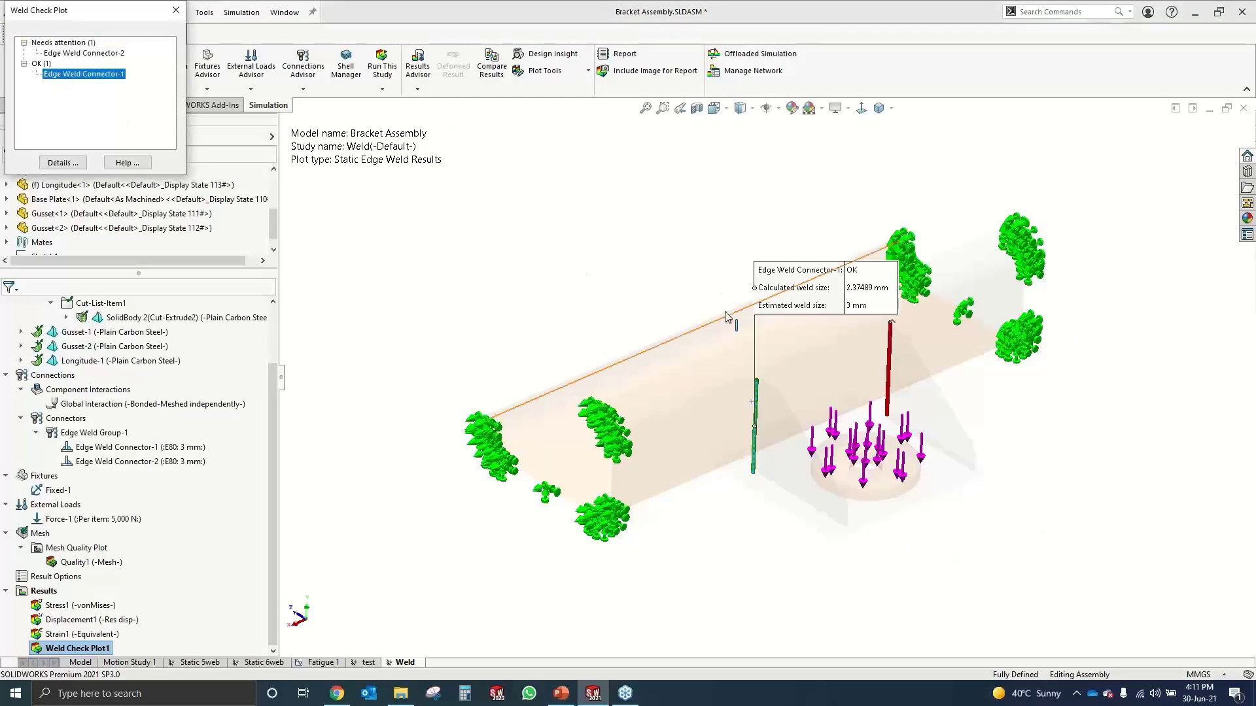
drag(811, 286, 570, 296)
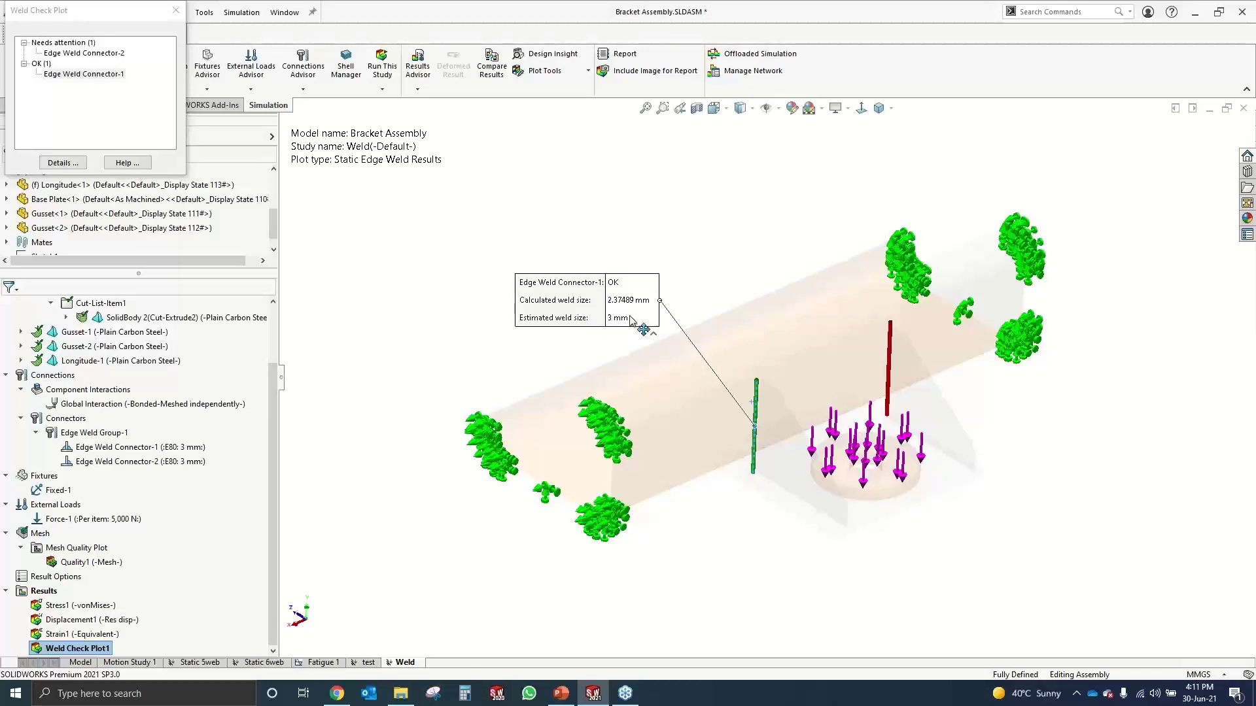
click(175, 10)
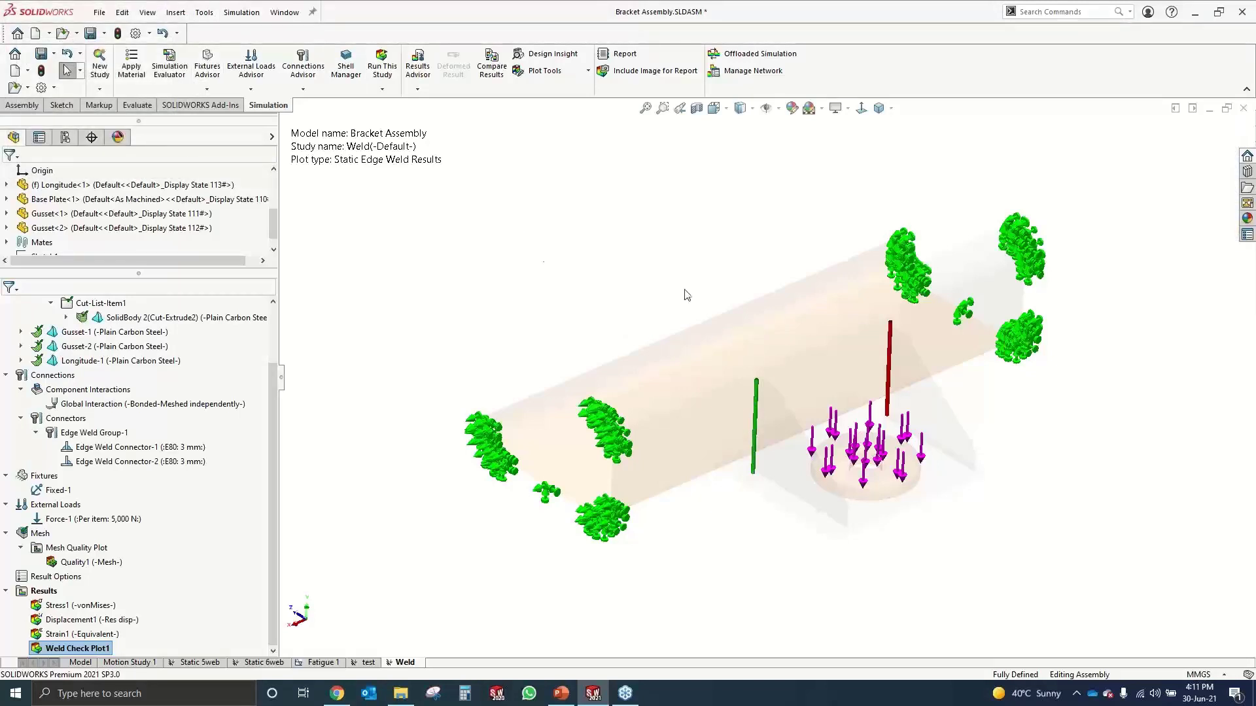
Reopen the weld check plot's definition, accept it without a title or view orientation, and examine the weld sizes of Edge Weld Connector-2
middle_drag(970, 353, 900, 359)
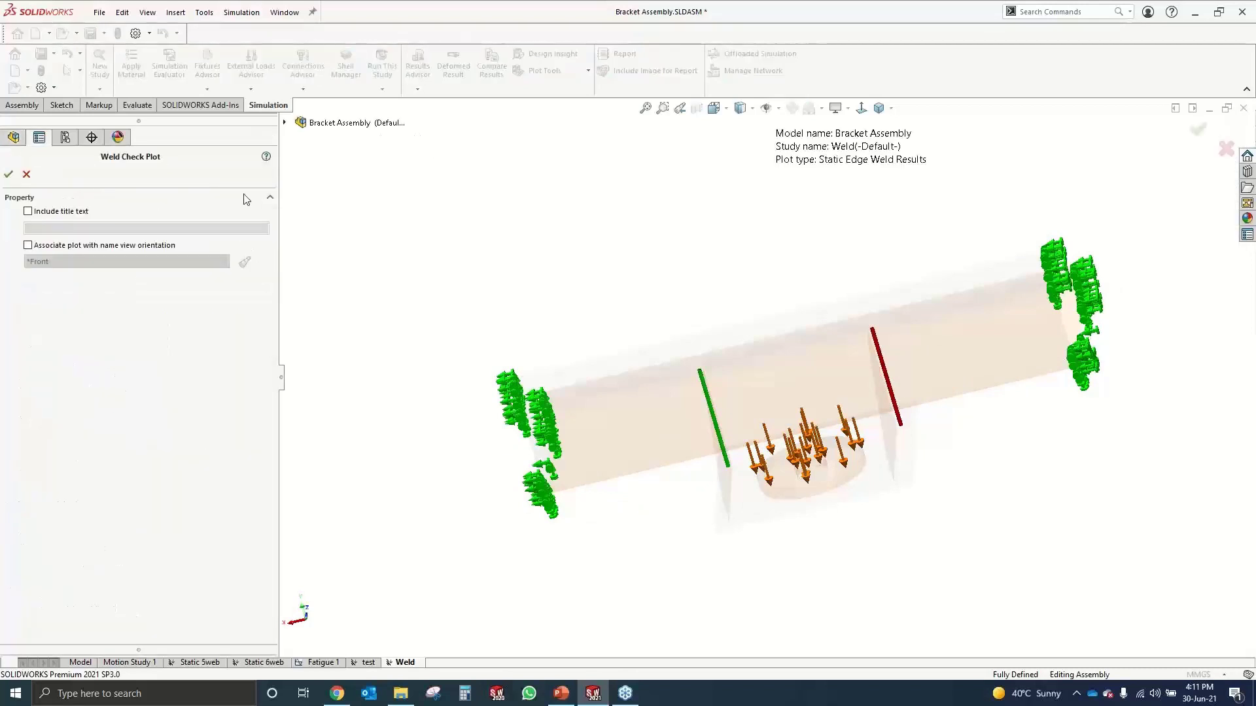
click(9, 175)
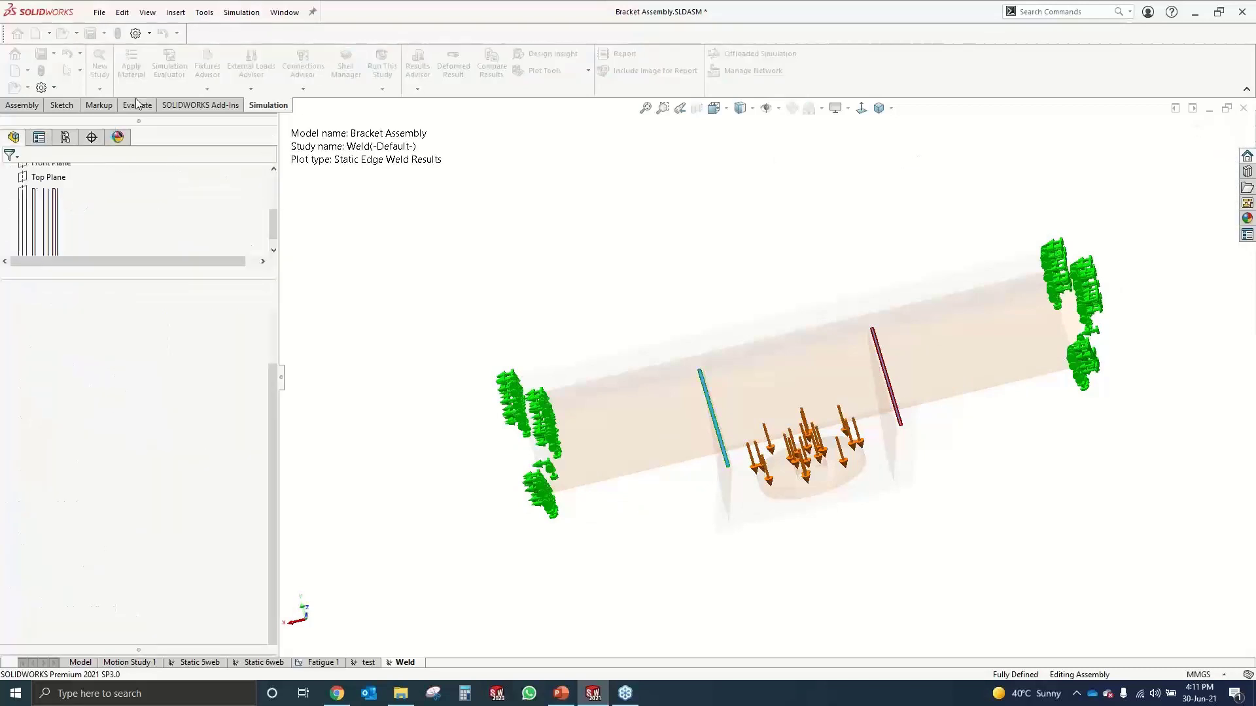
click(58, 53)
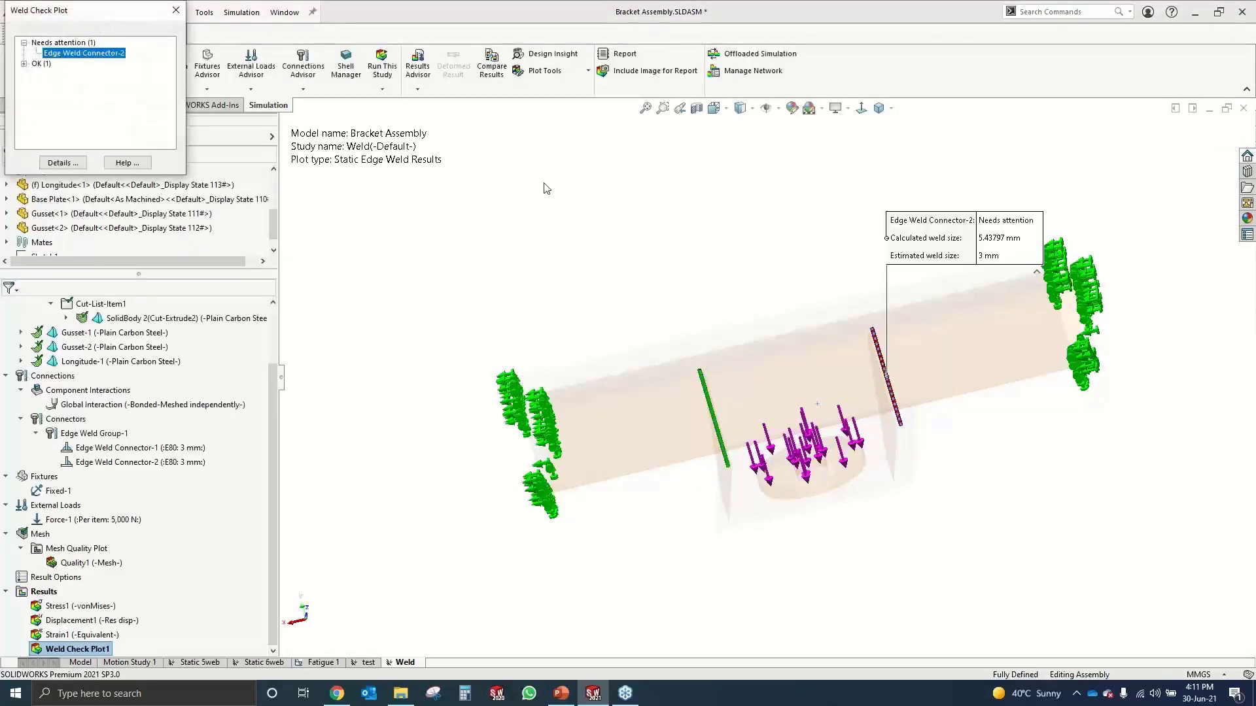
Open the detailed edge weld results and examine Edge Weld Connector-1's forces and its graph of weld and throat size along the seam
click(61, 161)
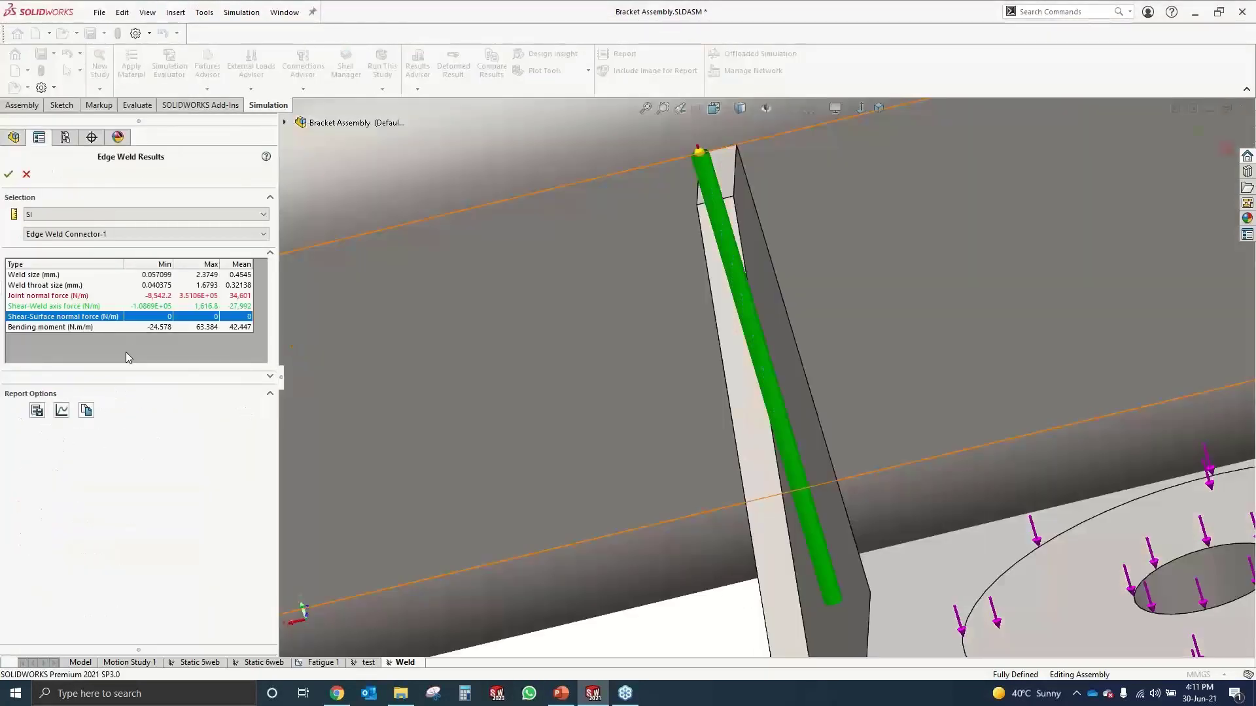
click(62, 410)
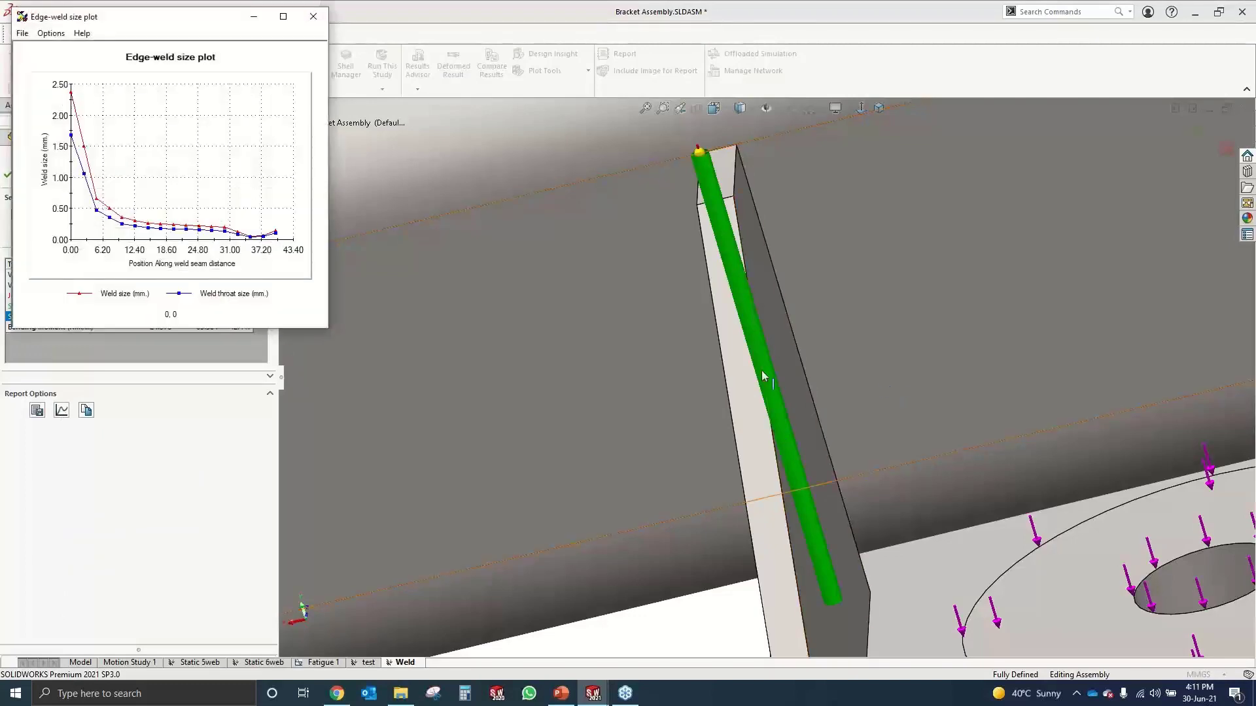
middle_drag(875, 389, 803, 424)
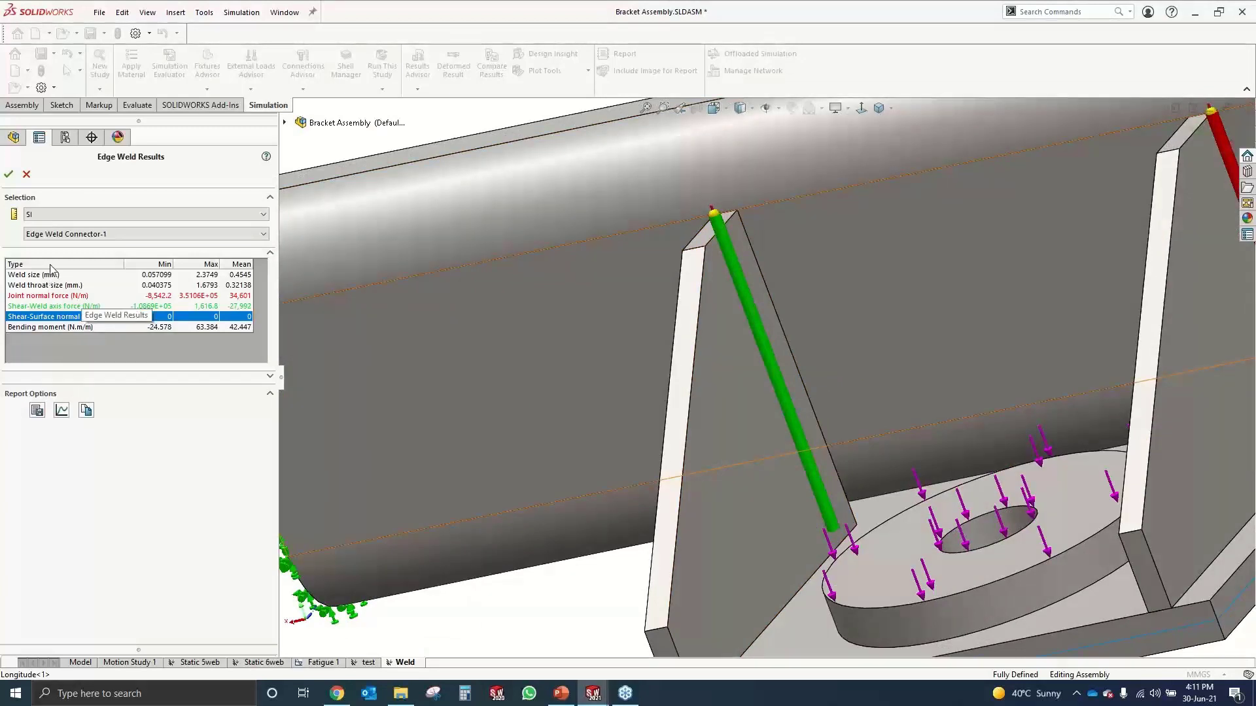
click(63, 410)
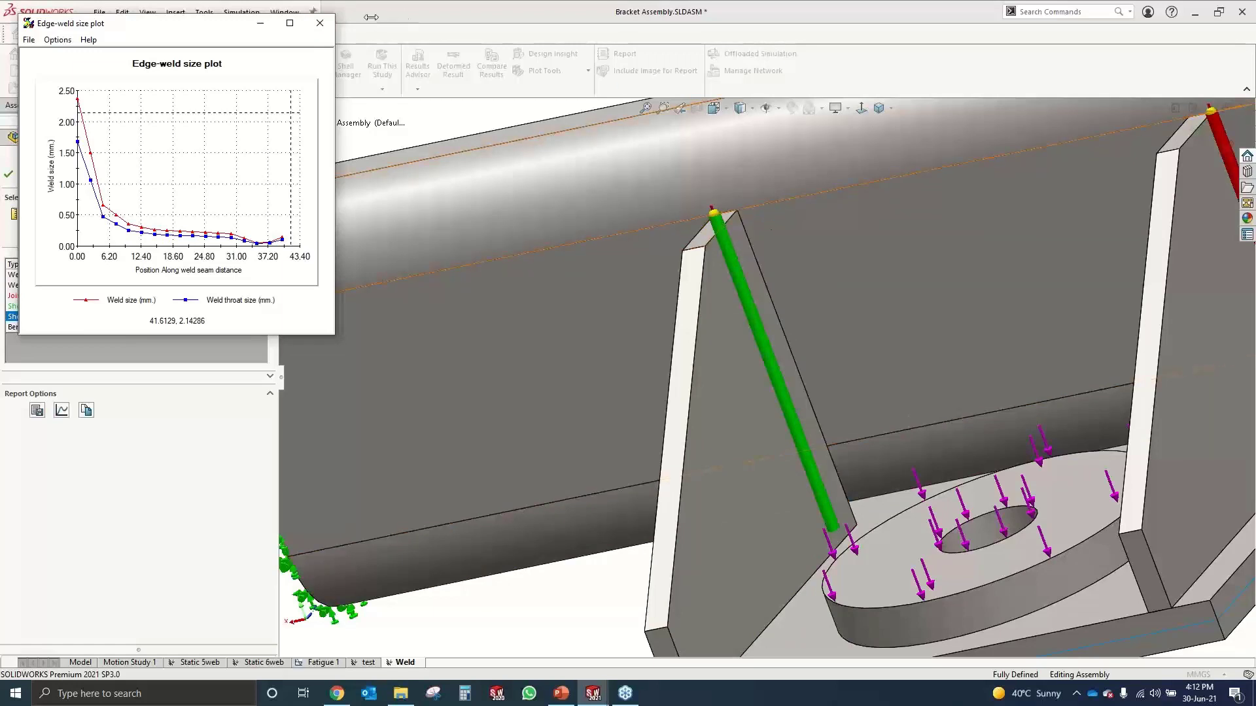
click(320, 23)
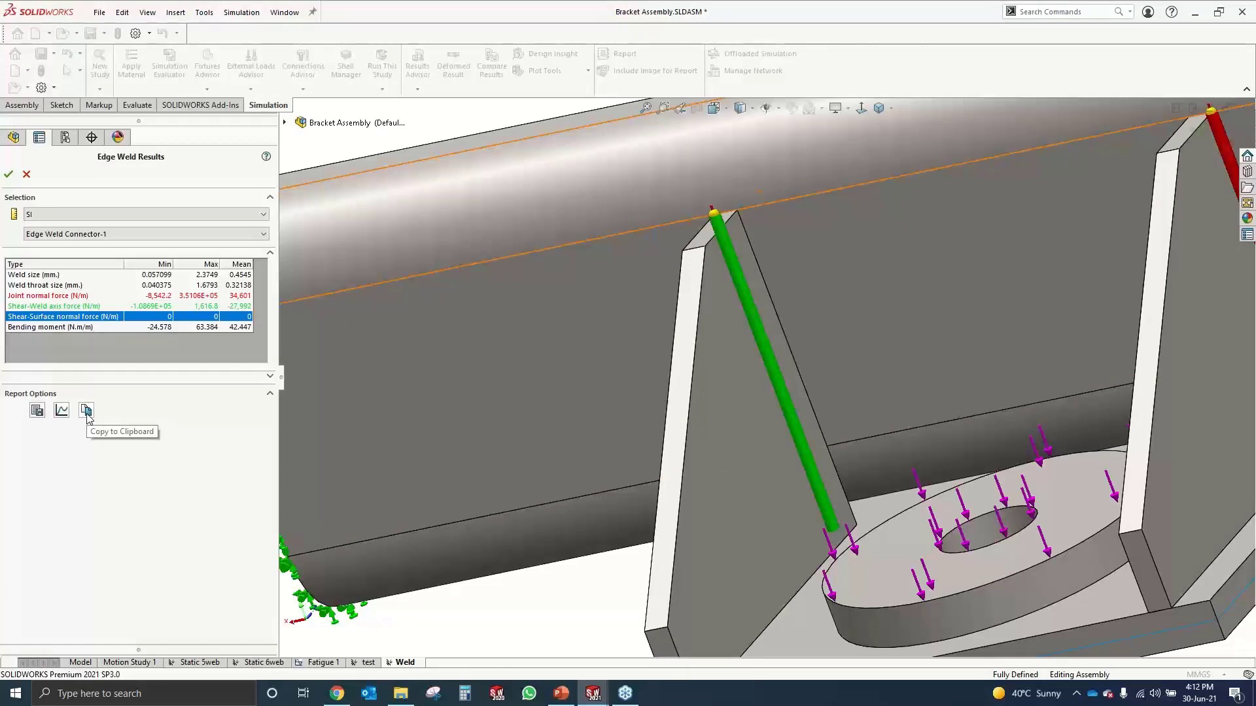
click(26, 173)
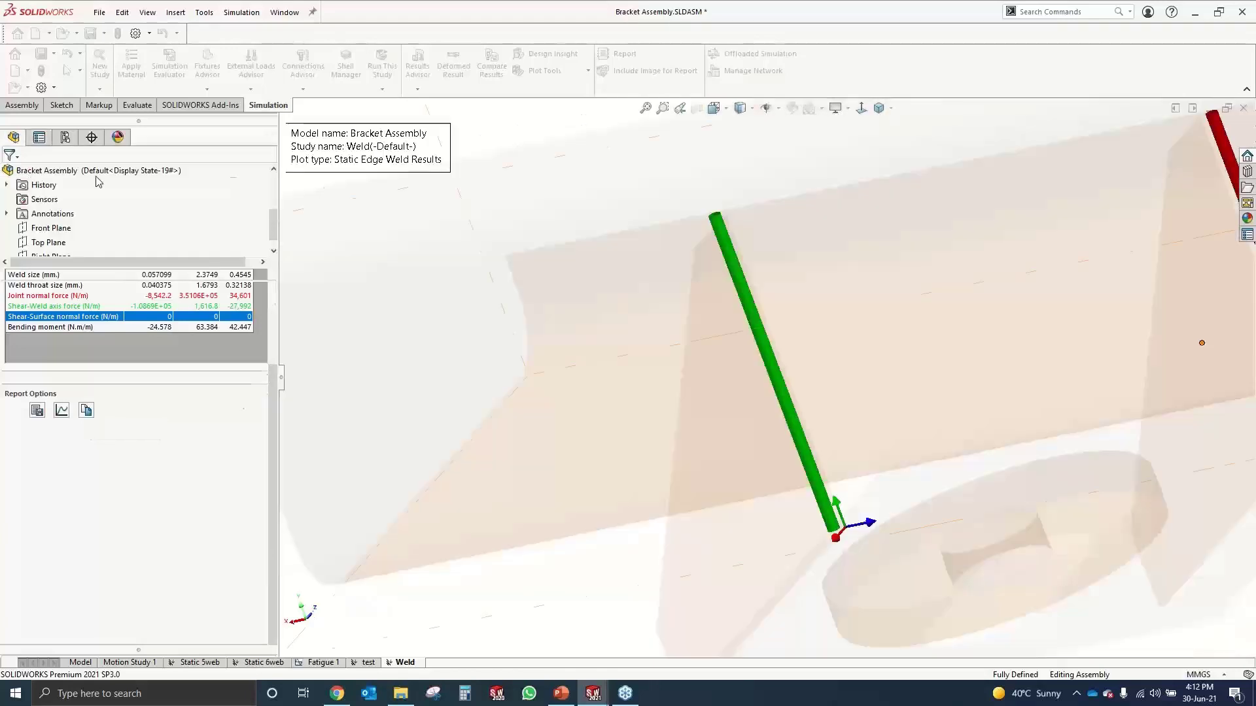
scroll(525, 280, up, 6)
middle_drag(658, 363, 758, 382)
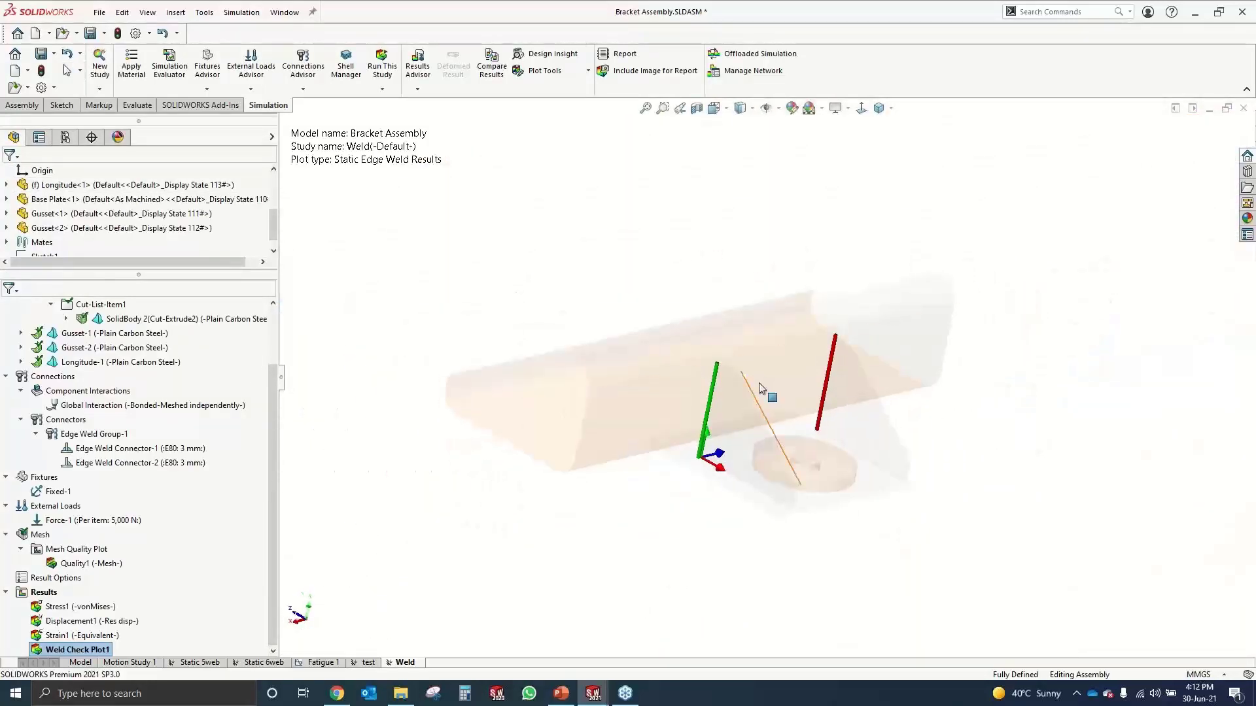
Switch to PowerPoint to view the bracket assembly demonstration slide, then return to Bracket Assembly in SOLIDWORKS
click(561, 695)
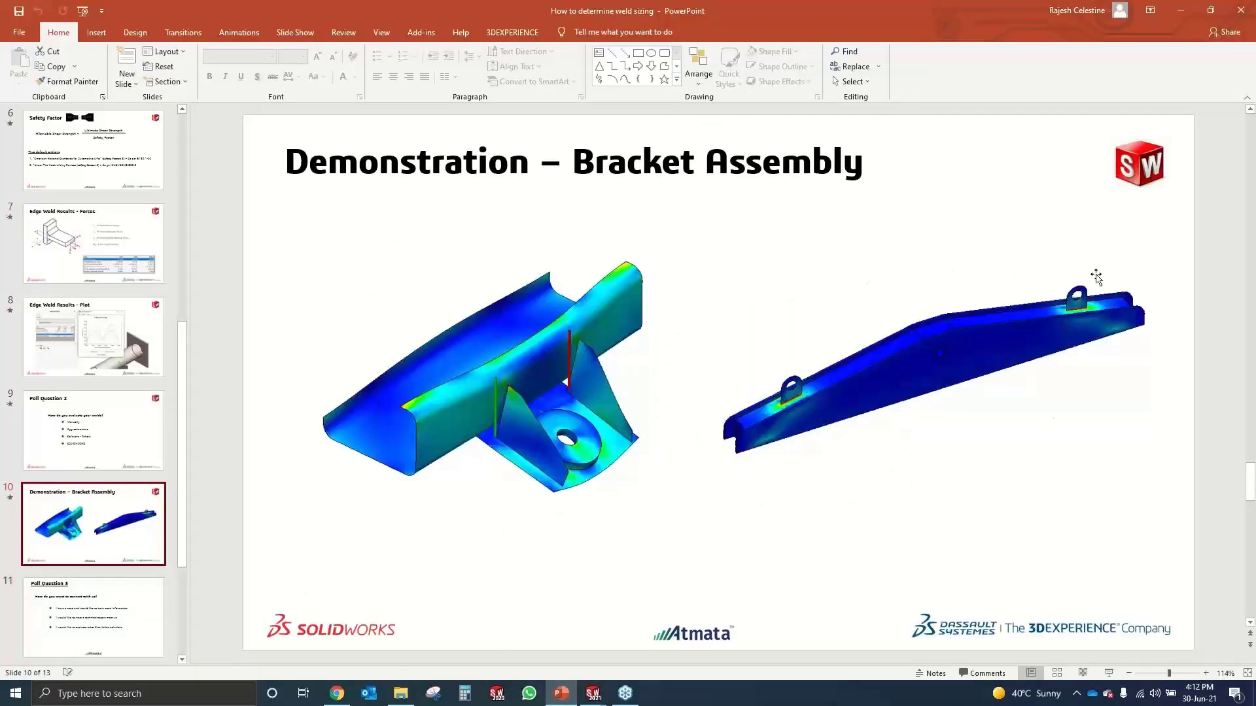
click(593, 693)
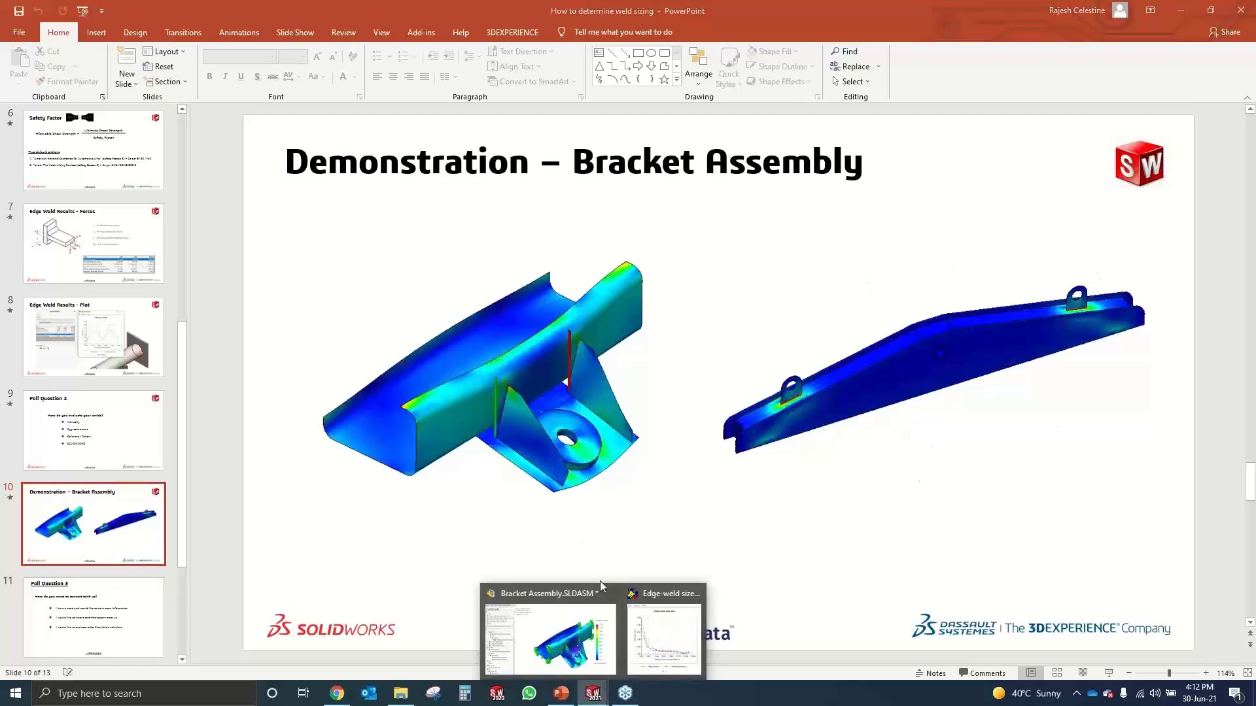
click(560, 639)
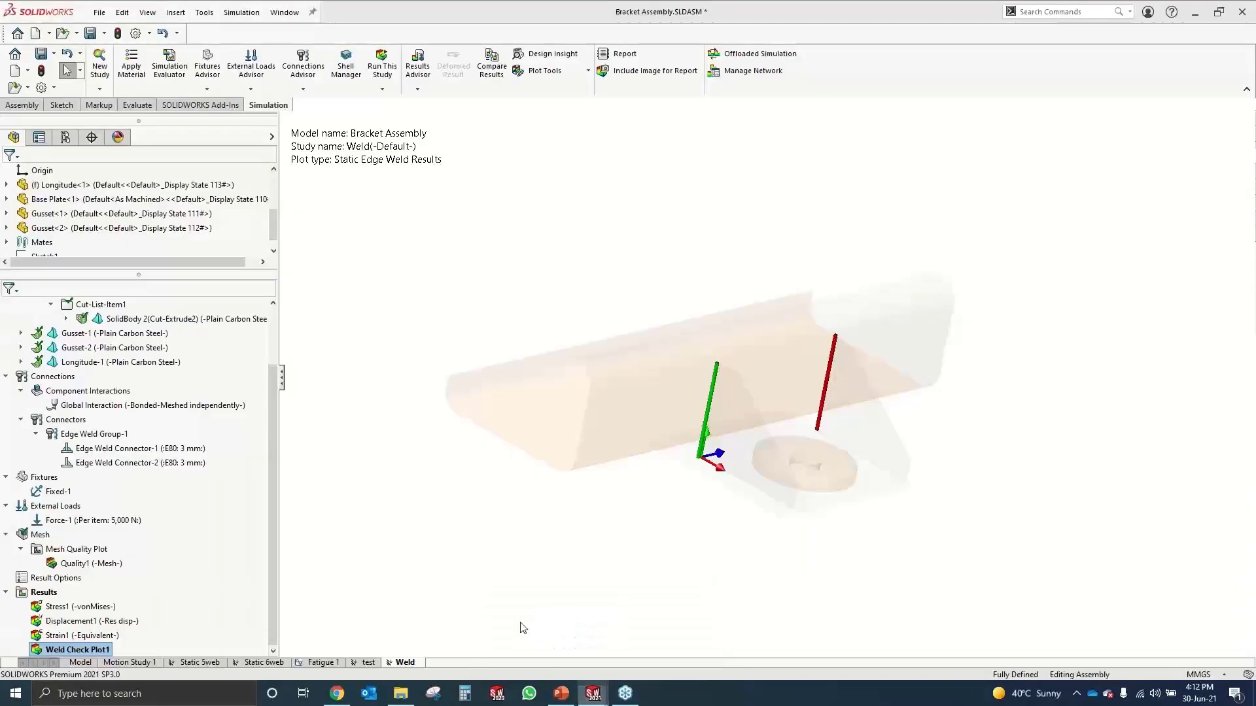
Open the recent Lifting Arm Assy assembly and inspect its lifting lugs, side plates and underside
click(99, 13)
mouse_move(216, 66)
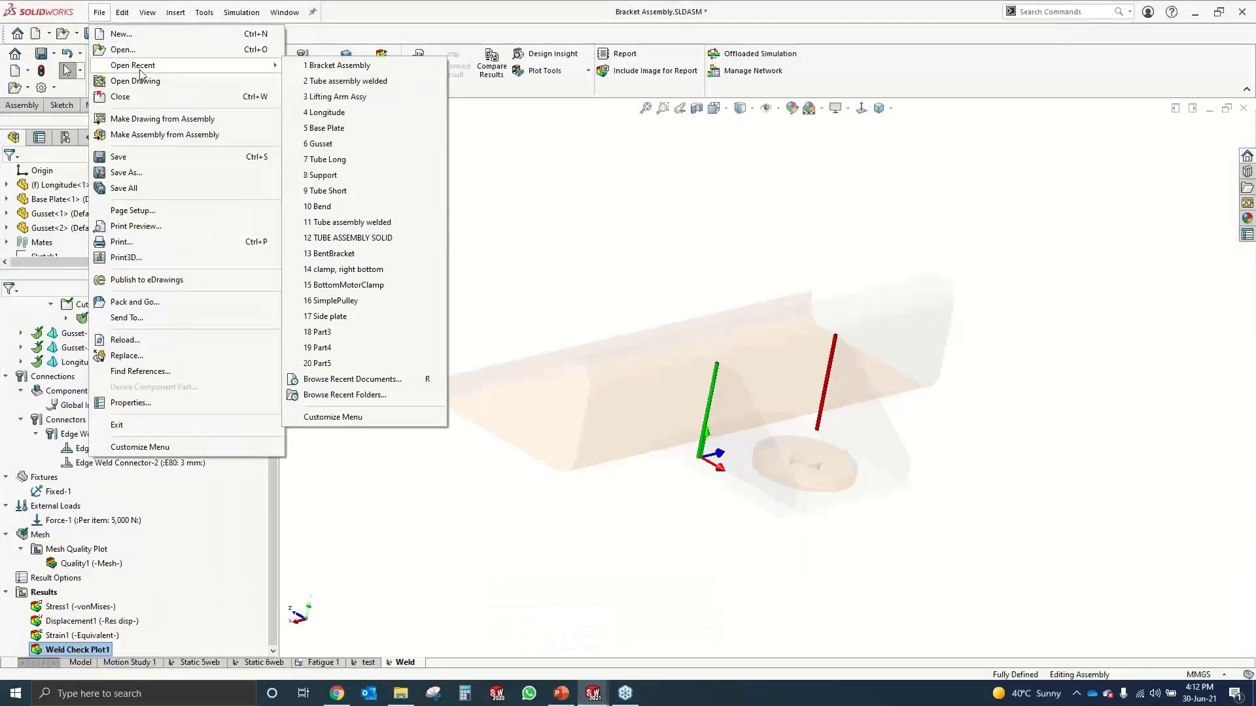
click(354, 97)
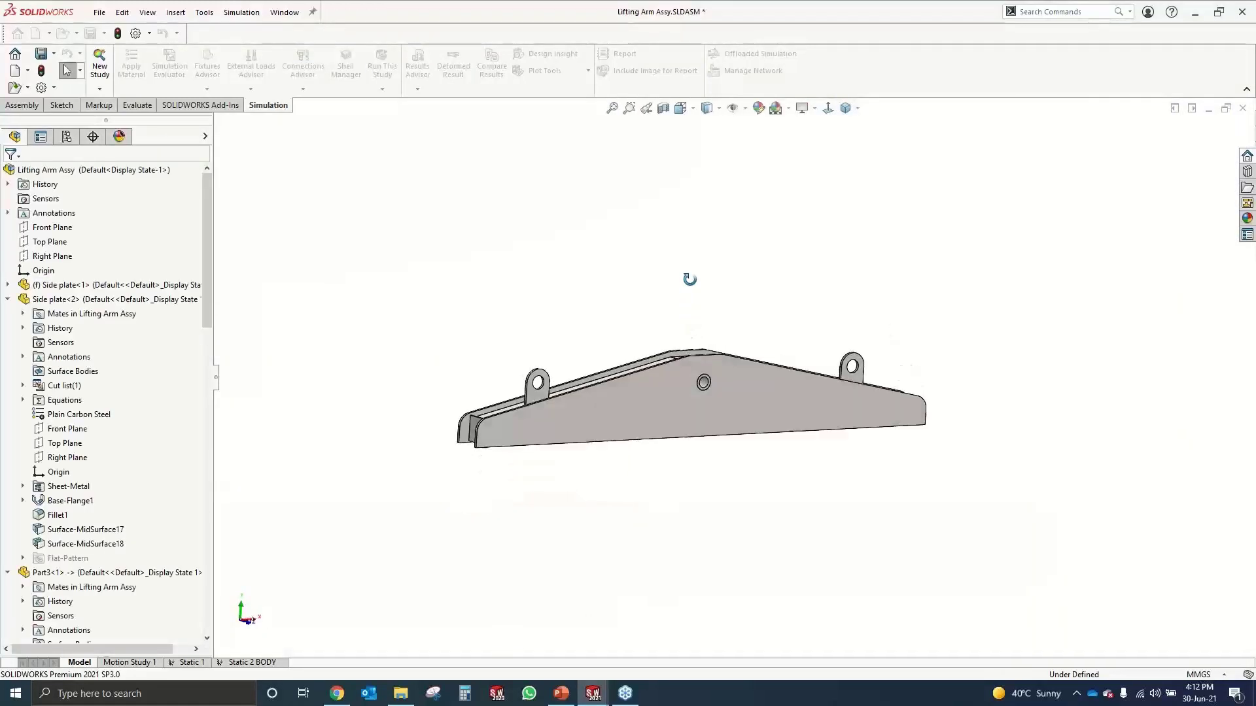
middle_drag(690, 279, 850, 347)
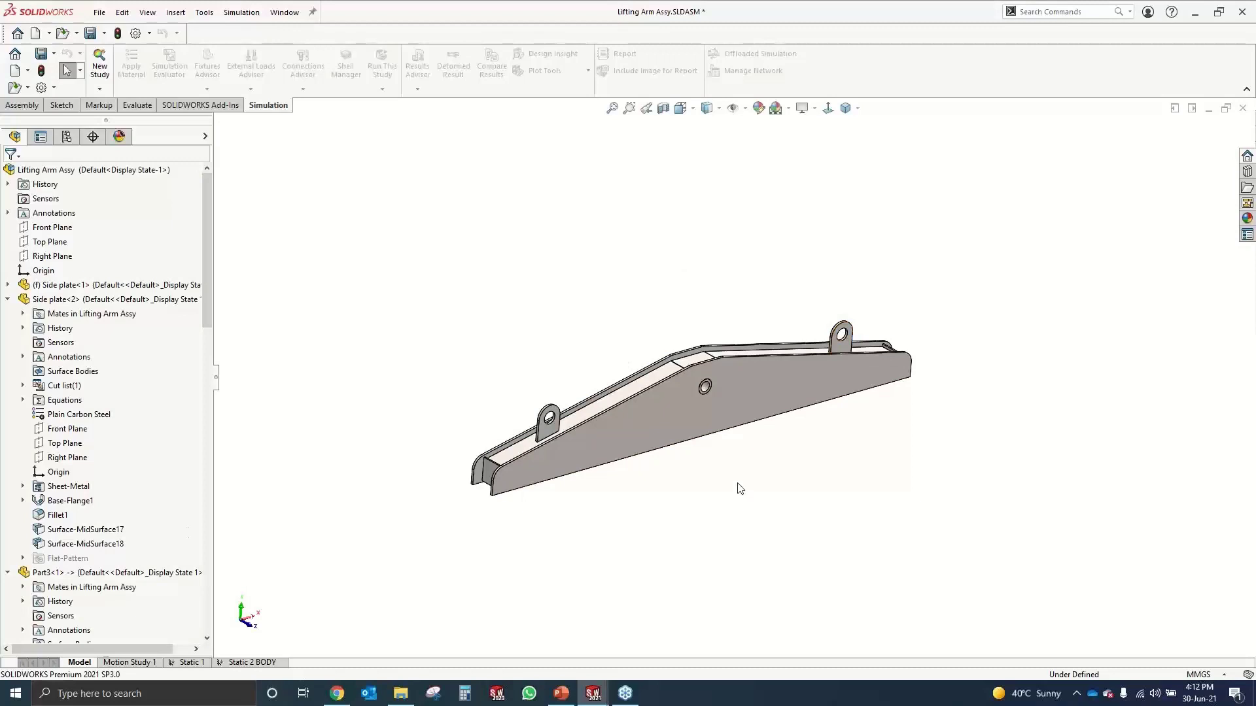
middle_drag(743, 485, 661, 297)
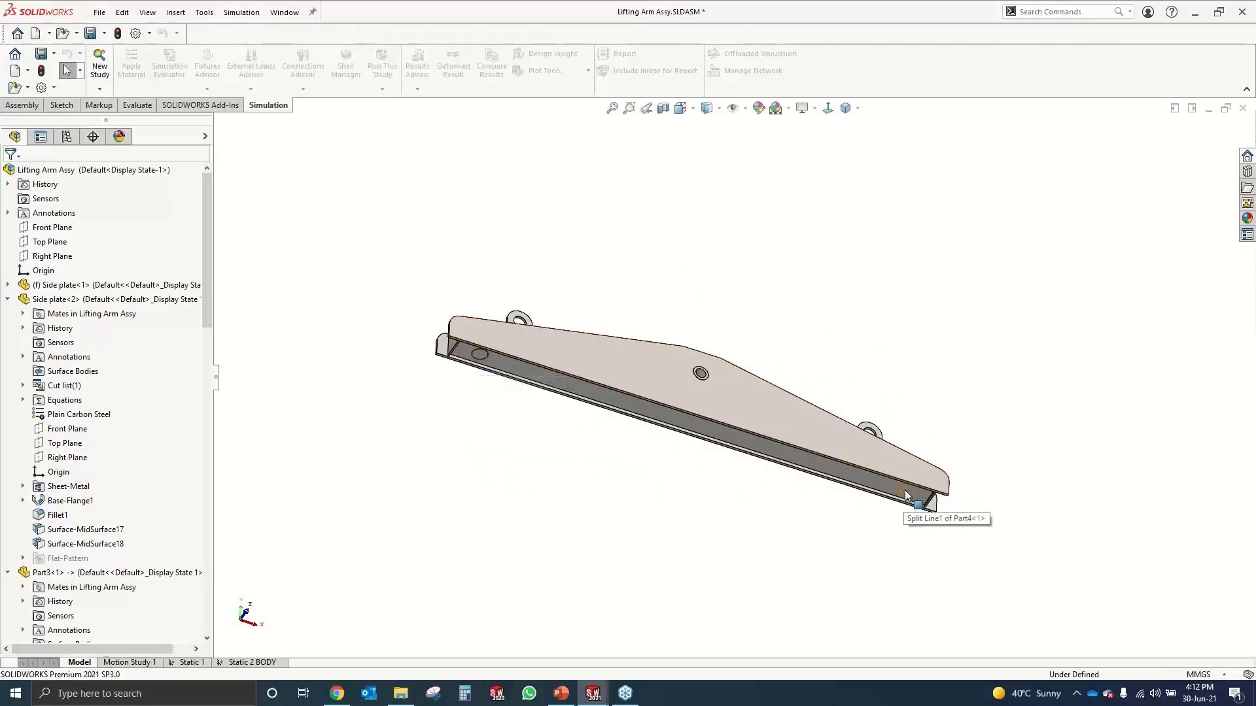
Switch to the Static 2 BODY study and display Weld Check Plot1 on the lifting arm assembly
key(ctrl+1)
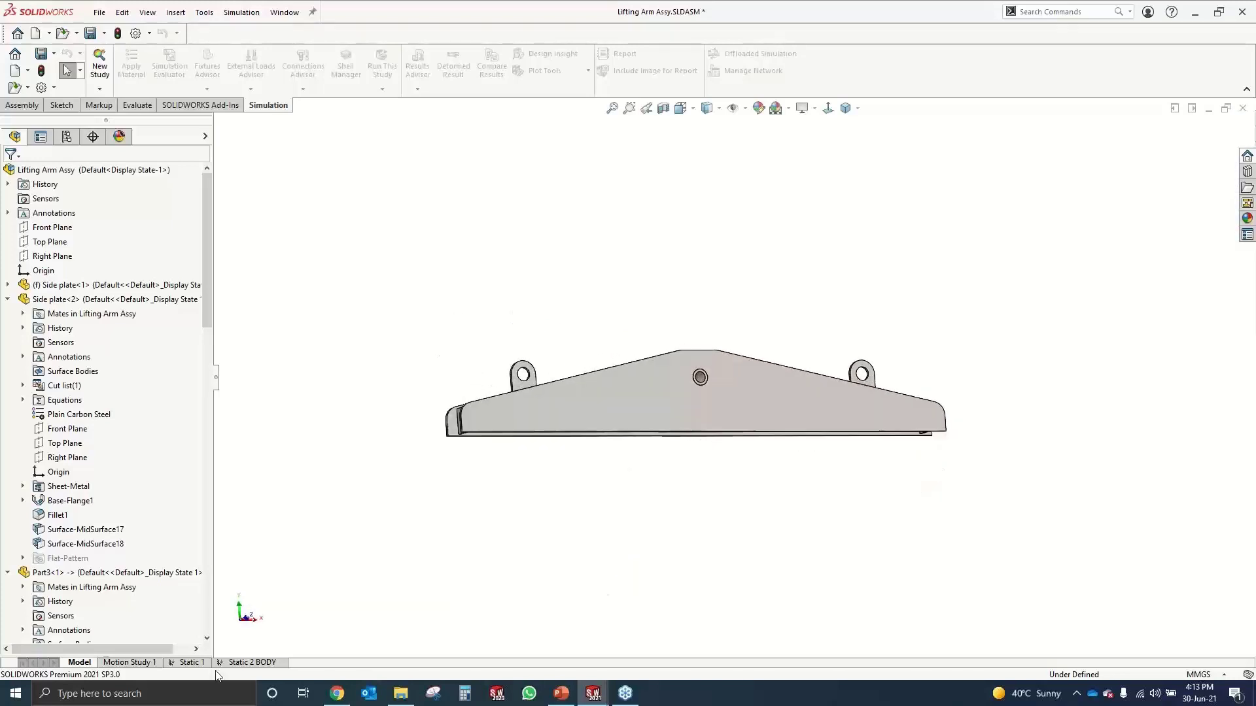
click(242, 662)
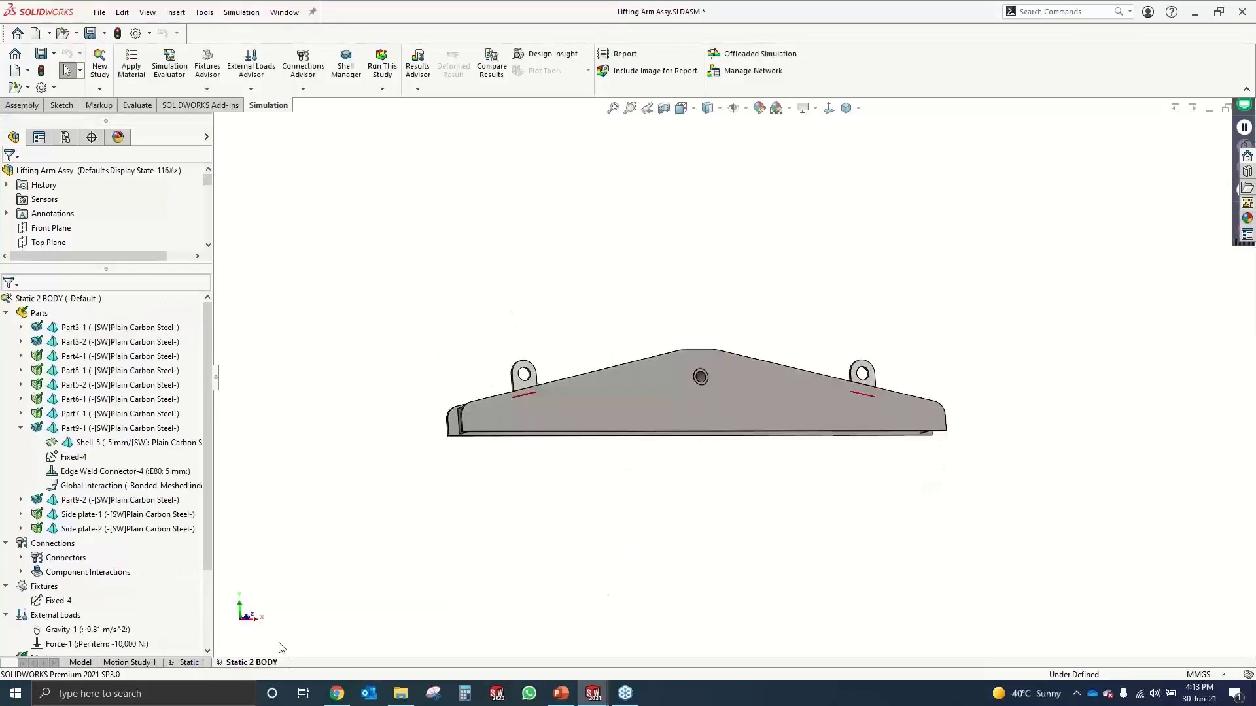
middle_drag(629, 461, 627, 523)
scroll(171, 581, down, 3)
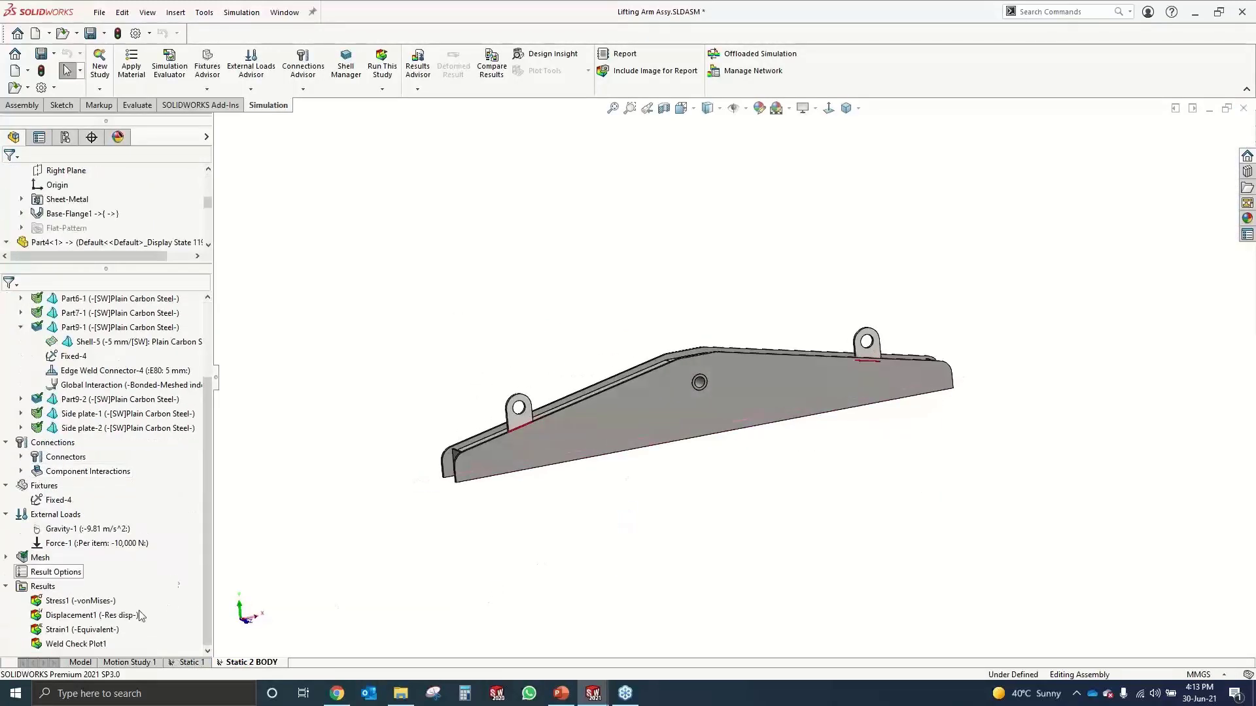
double_click(83, 645)
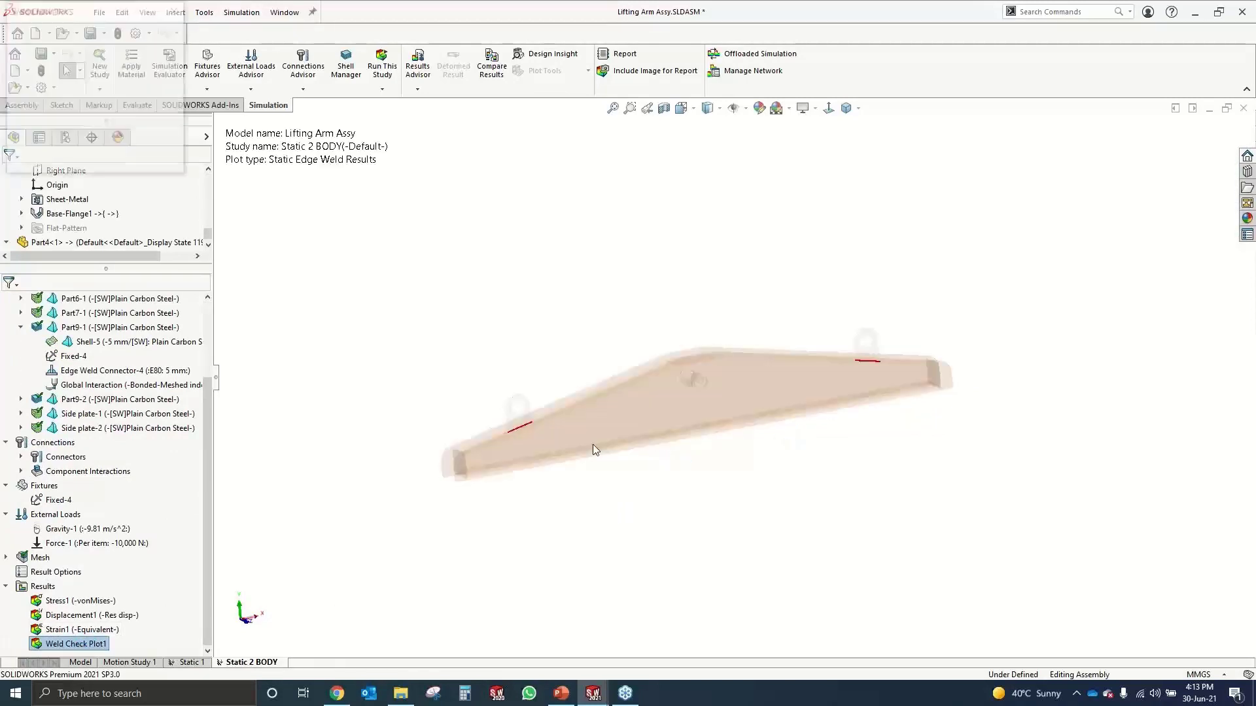
scroll(497, 435, down, 6)
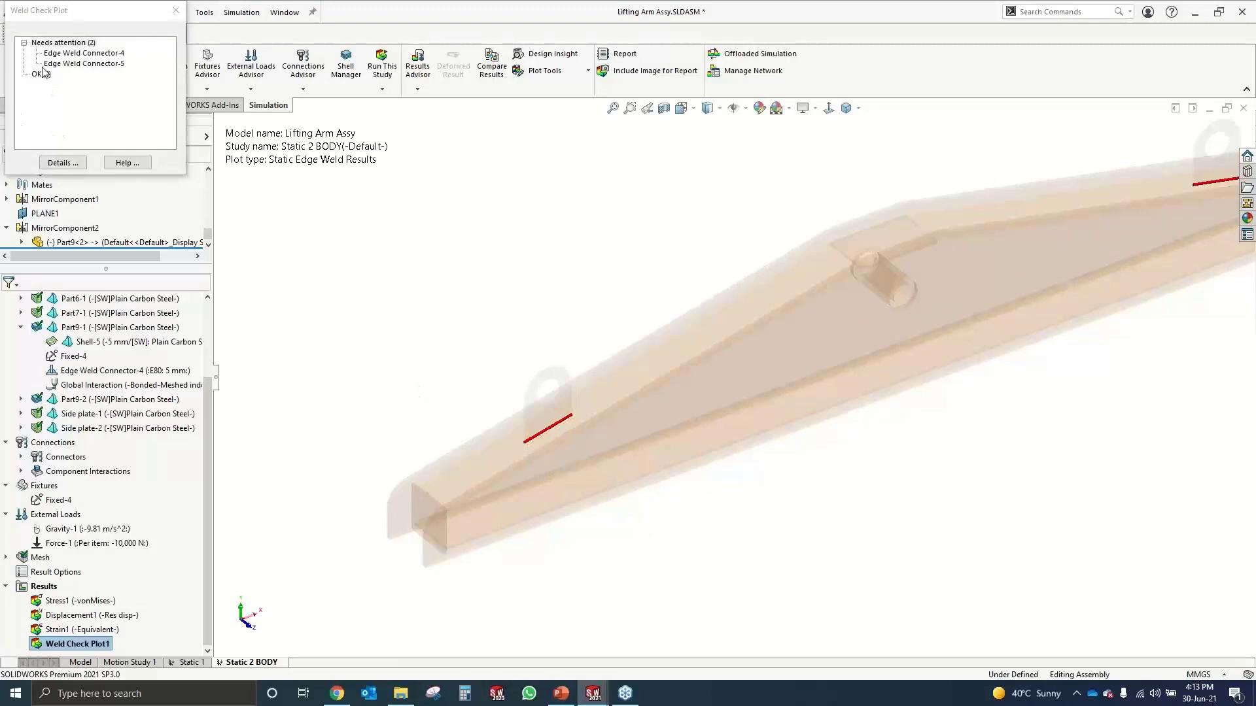
Examine the calculated and estimated weld sizes of Edge Weld Connector-4 and Edge Weld Connector-5, and close the weld check list
click(69, 54)
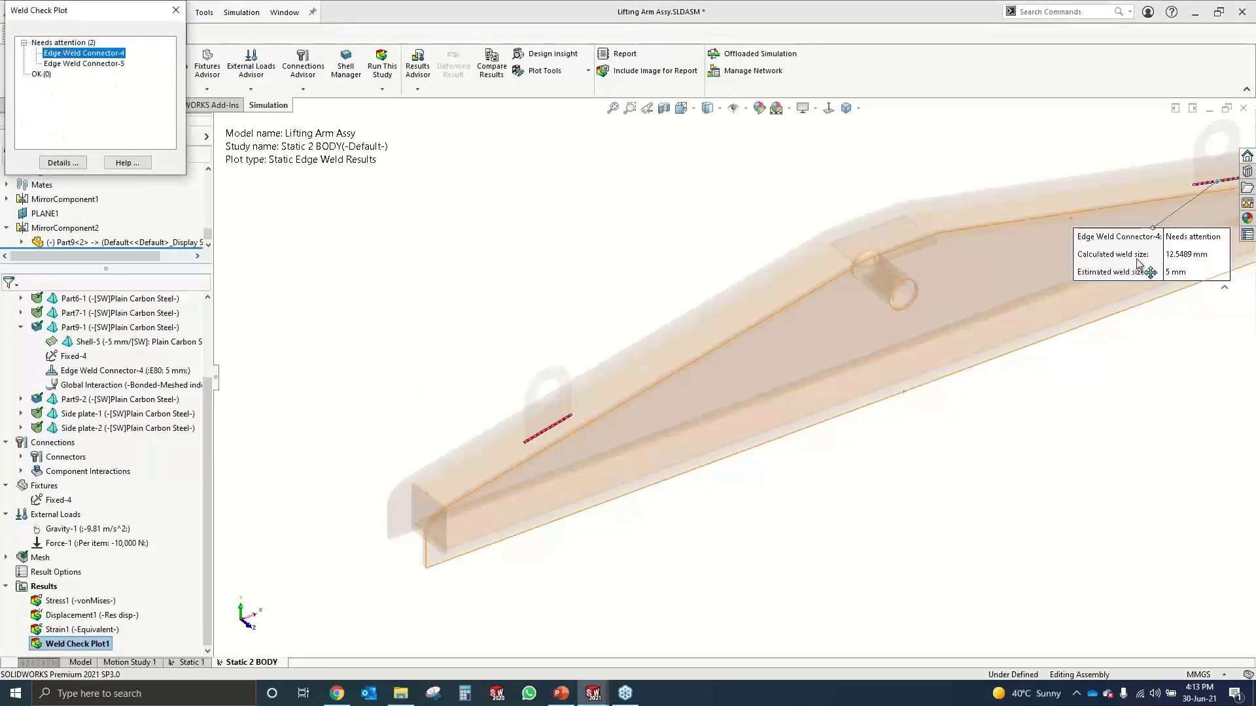
drag(1138, 264, 1035, 236)
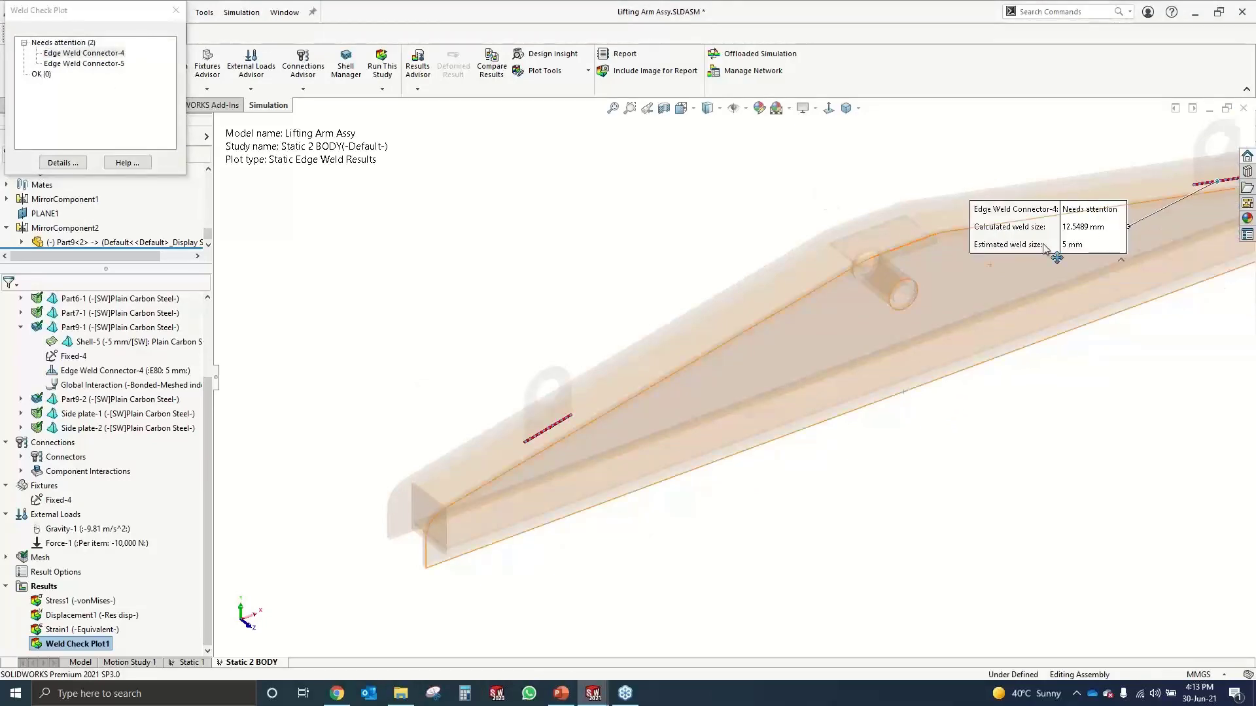
click(68, 63)
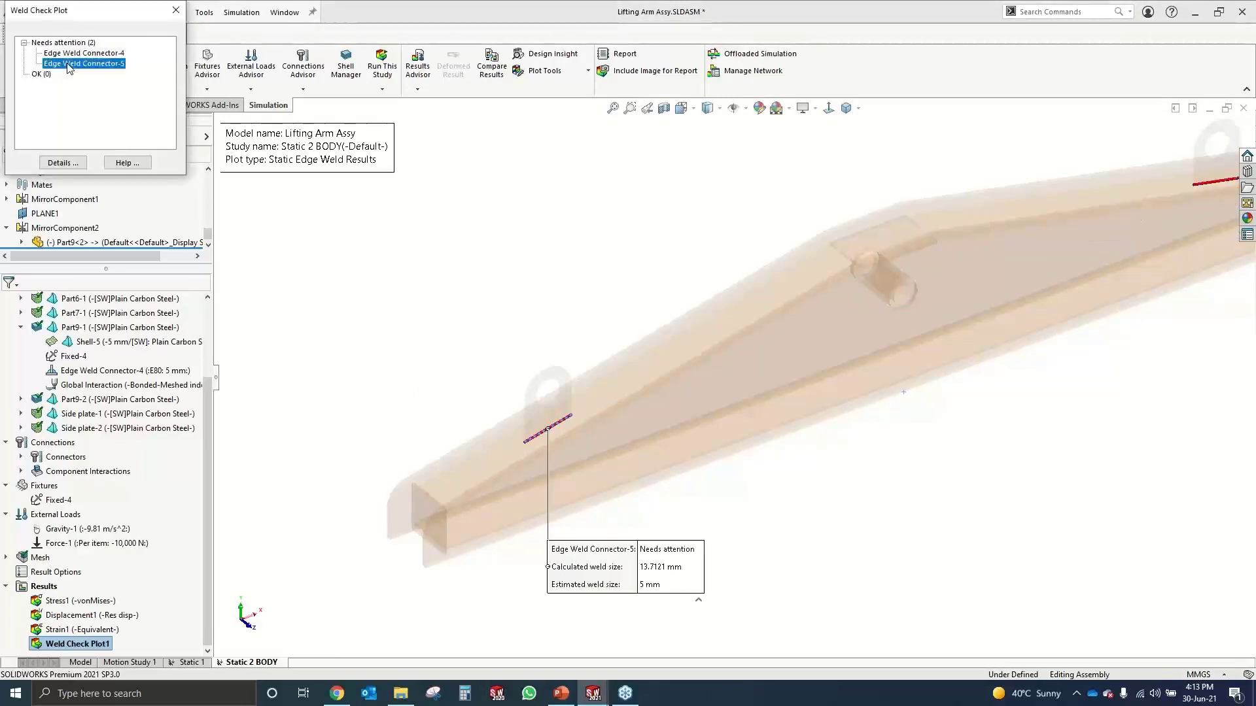
click(175, 10)
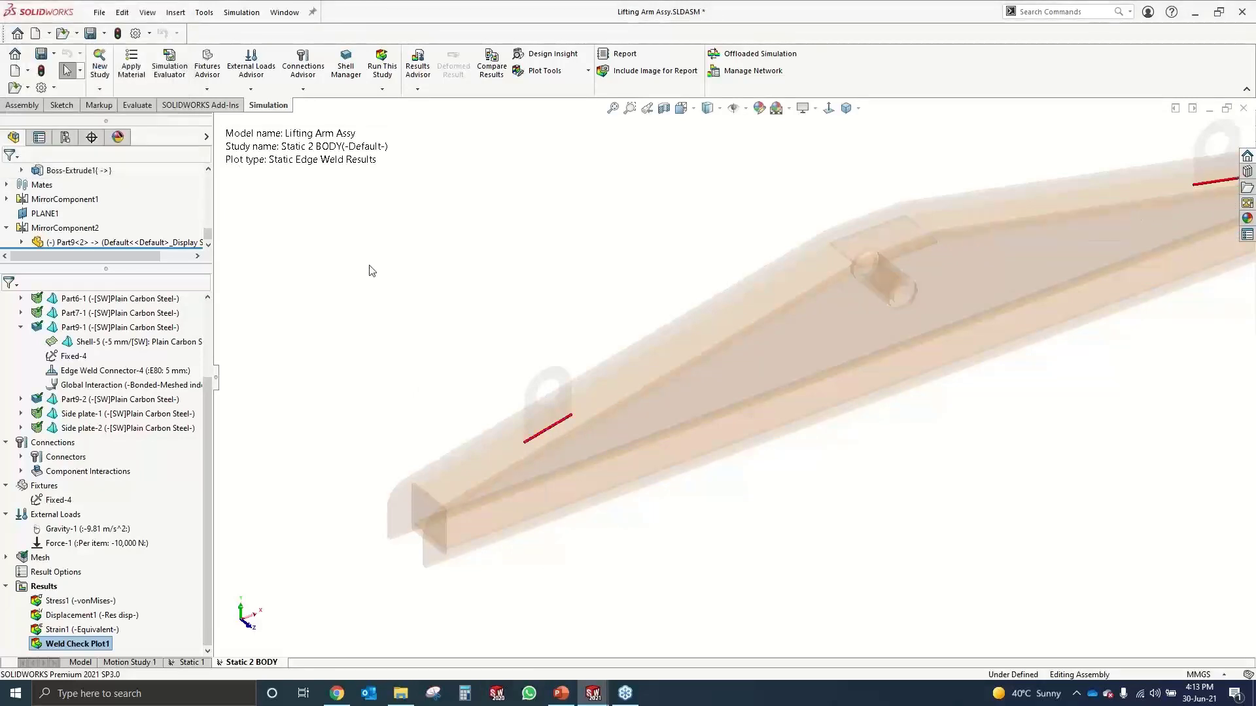
Switch to PowerPoint, present the slide show from the Poll Question 3 slide, and advance to the Atmata website and social media slide
click(563, 696)
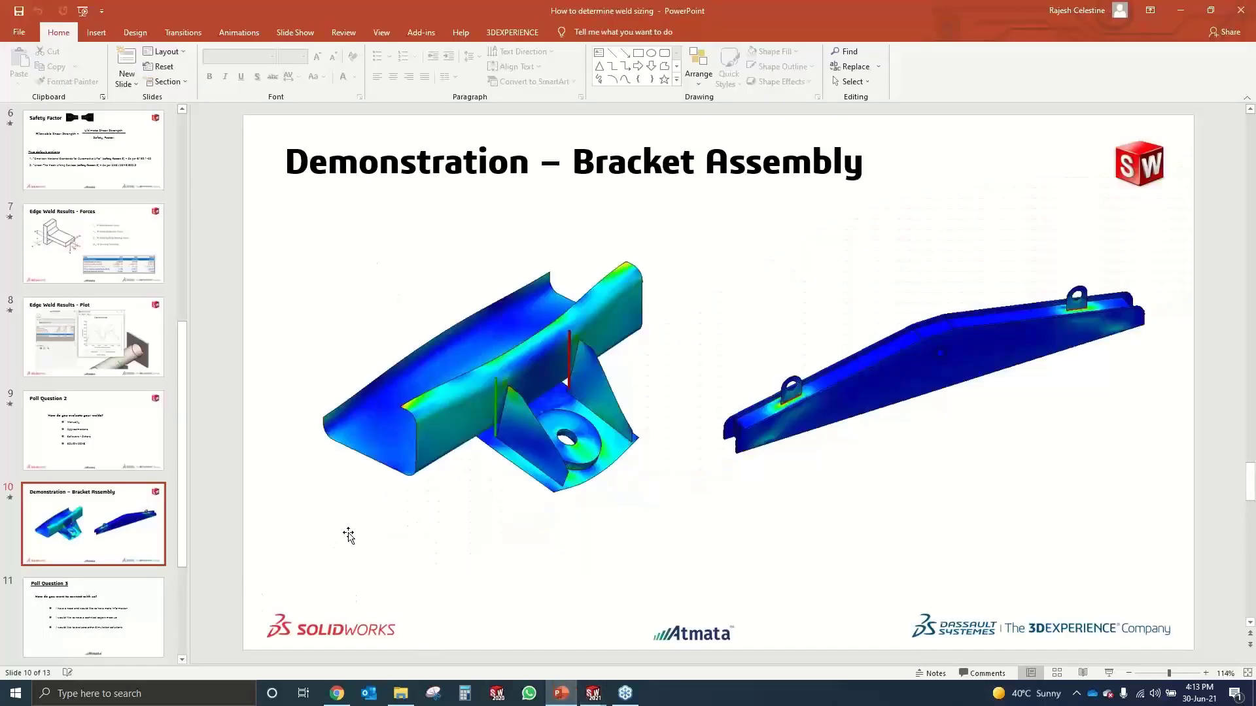
click(106, 601)
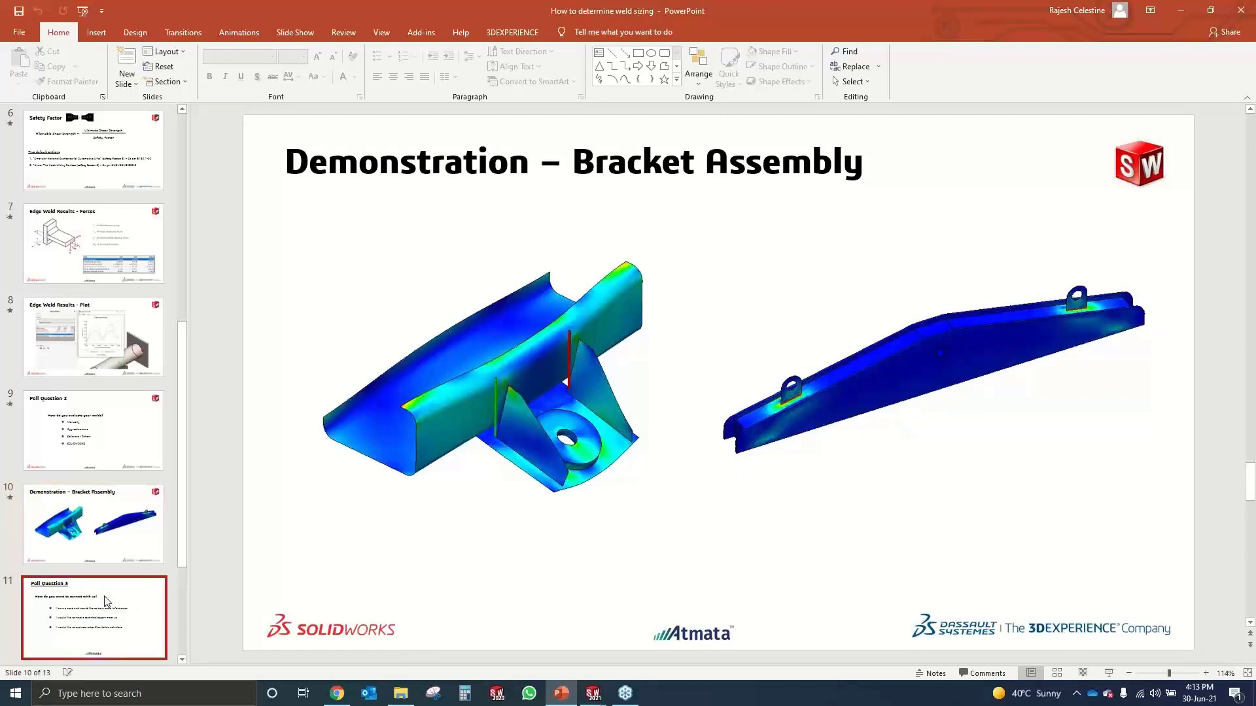
key(shift+F5)
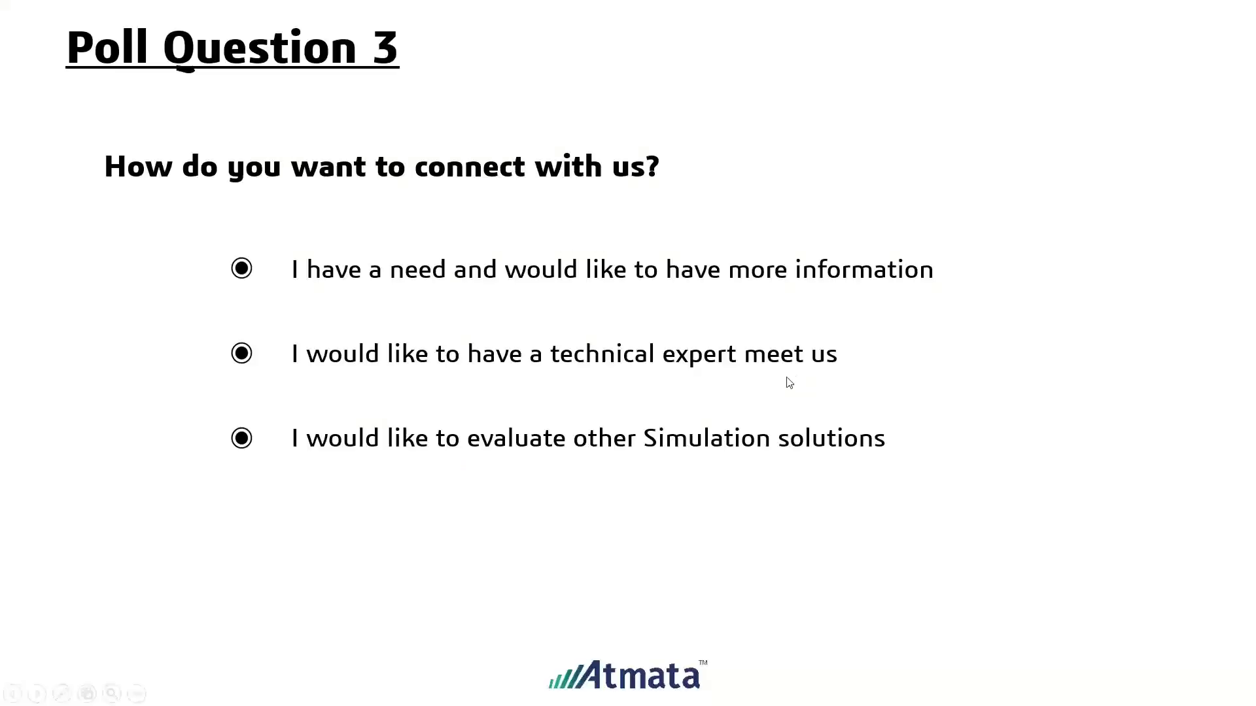
click(787, 377)
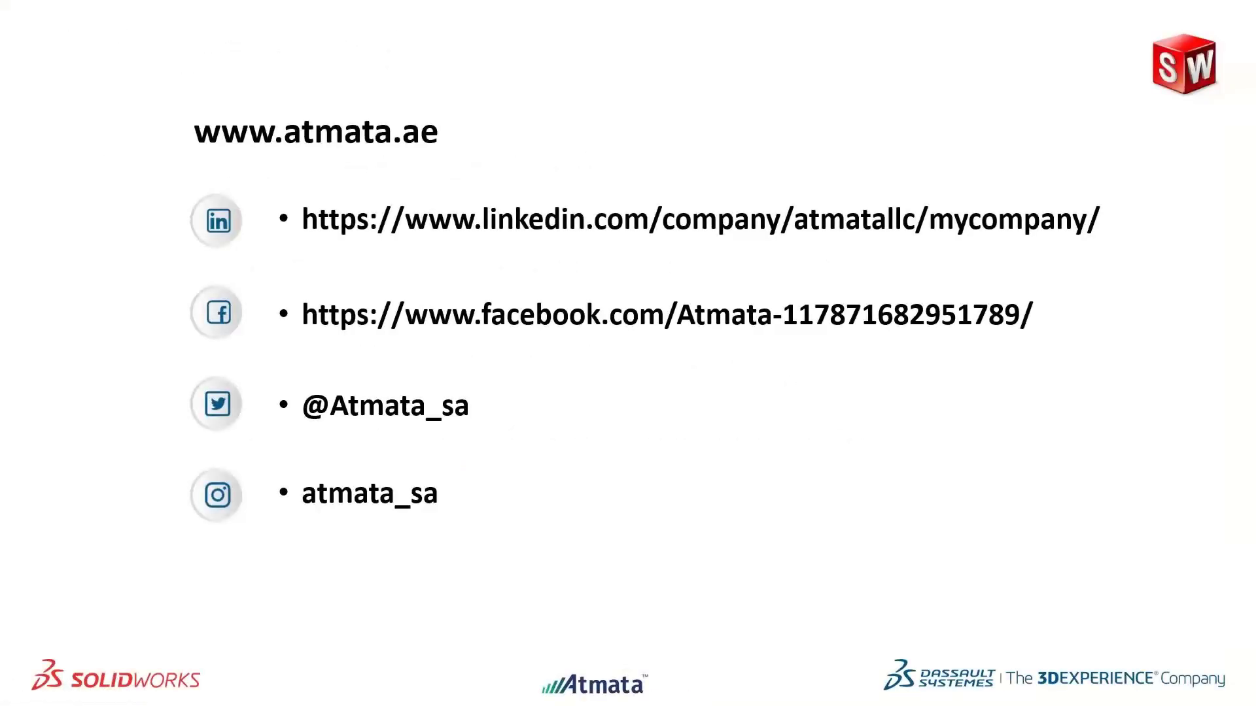